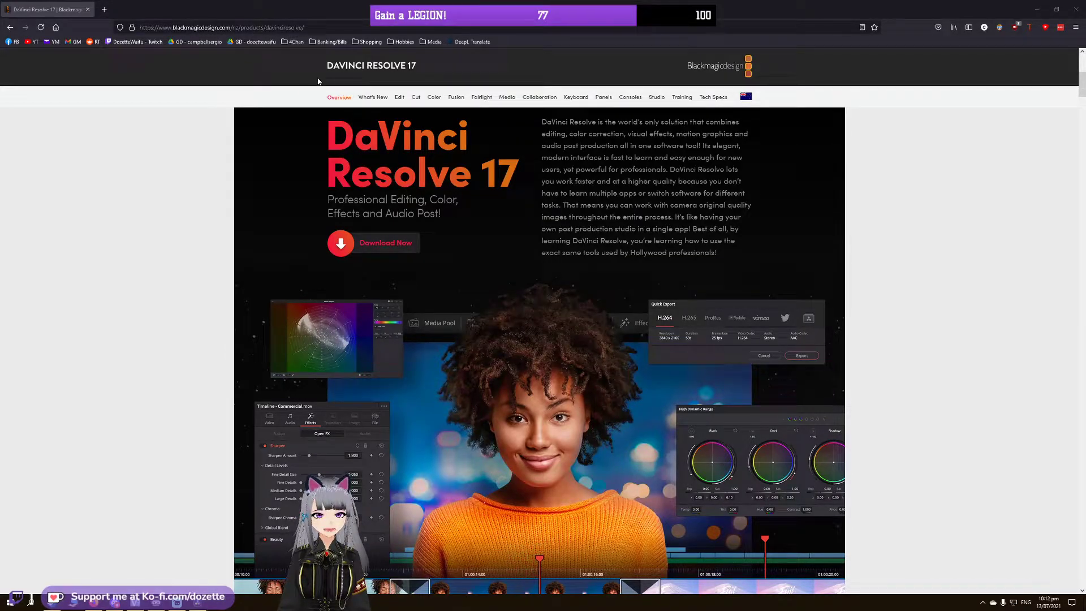
Step: Review the DaVinci Resolve 17 overview and its Edit, Cut, Color, Fusion and Fairlight web pages, and close the browser
scroll(500, 338, down, 5)
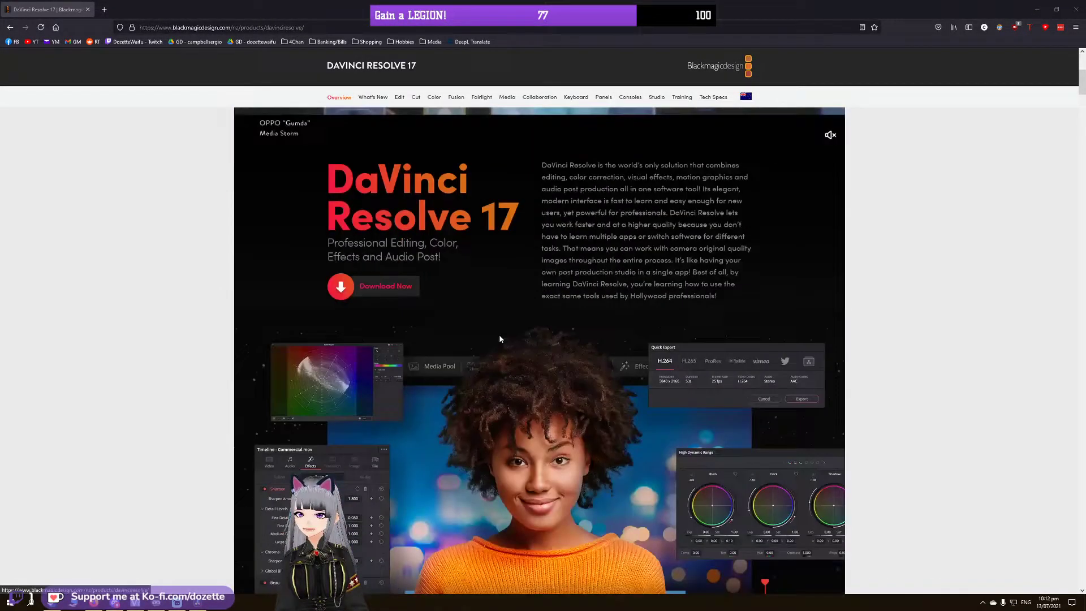
scroll(499, 338, down, 2)
scroll(373, 291, up, 2)
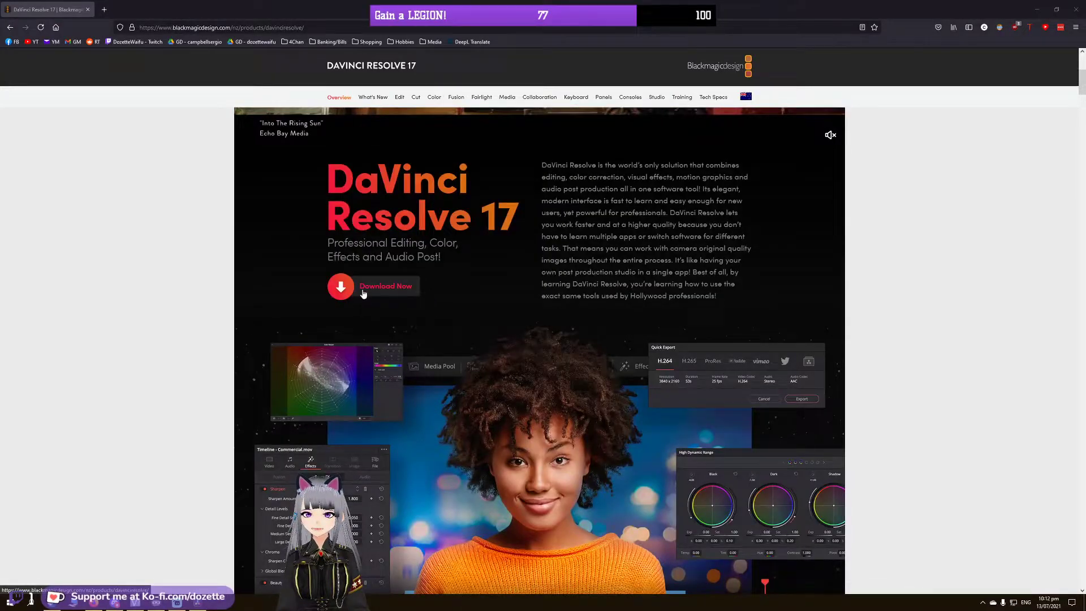
scroll(409, 185, up, 1)
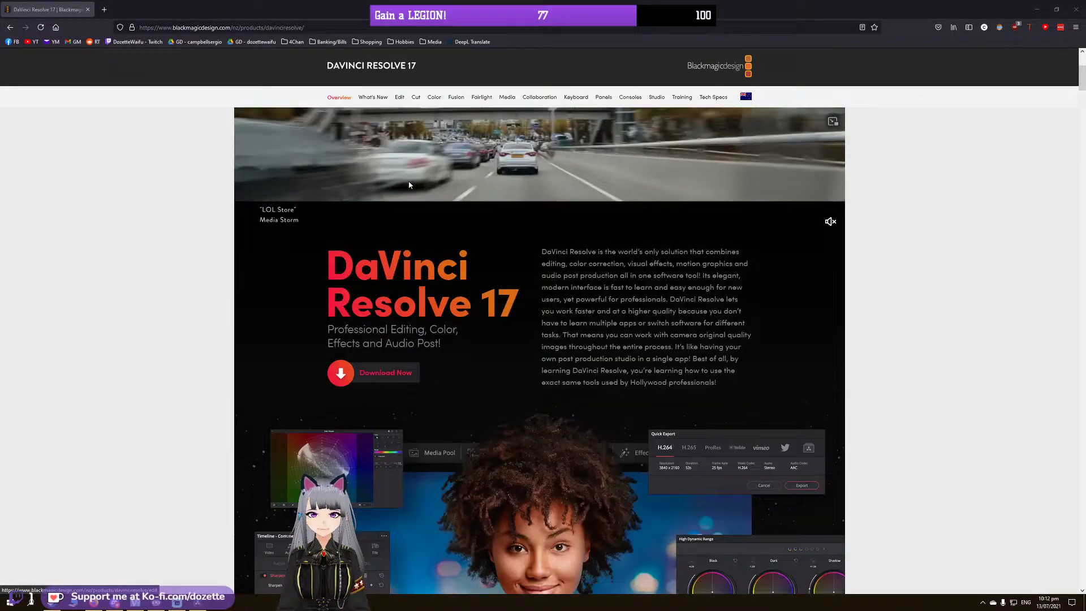
click(399, 97)
click(415, 98)
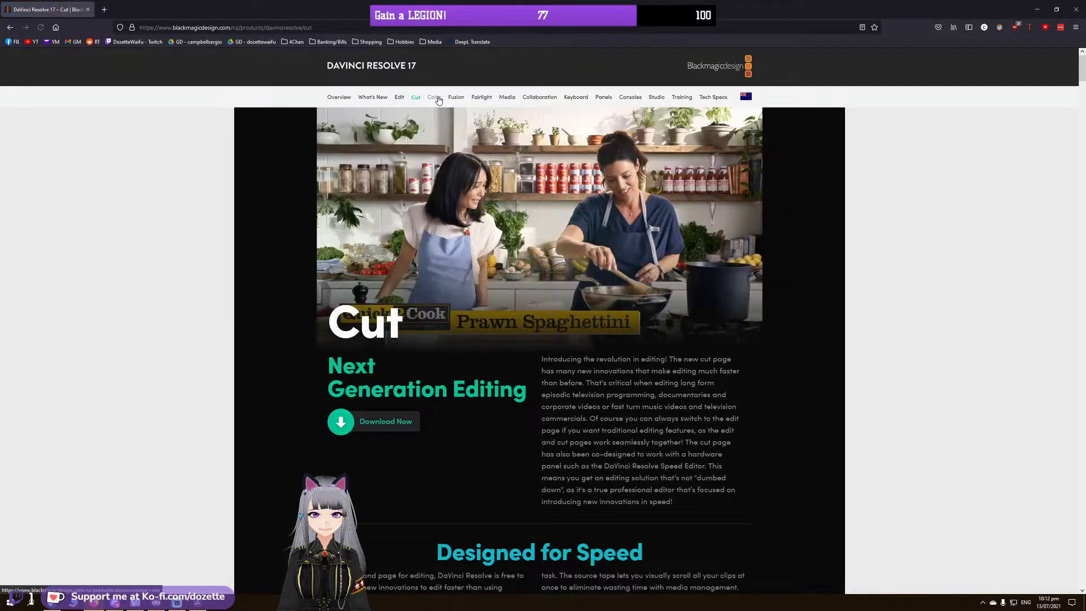
click(434, 97)
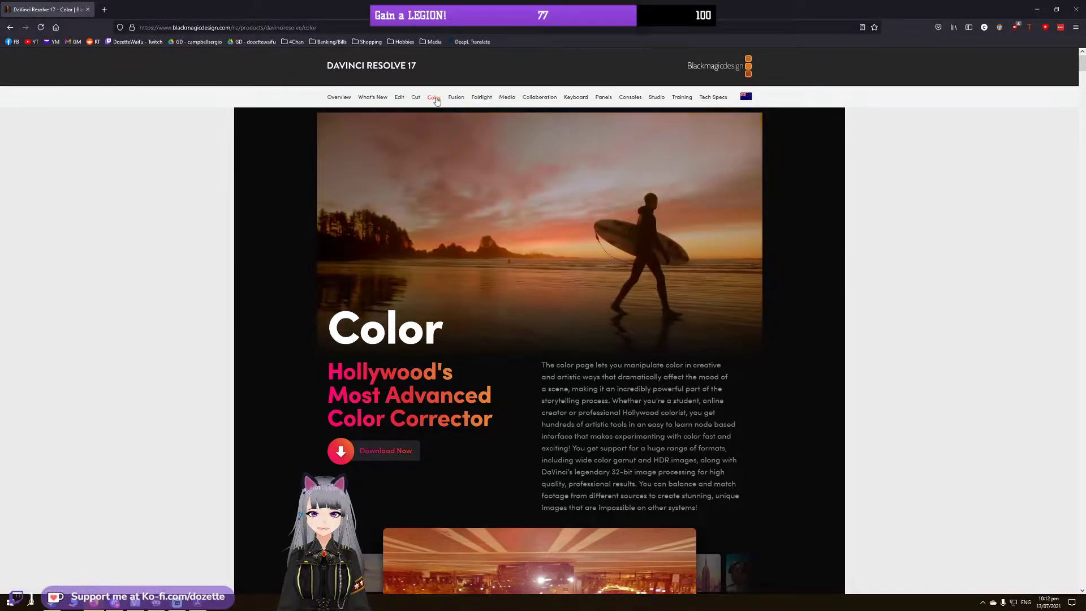
click(456, 98)
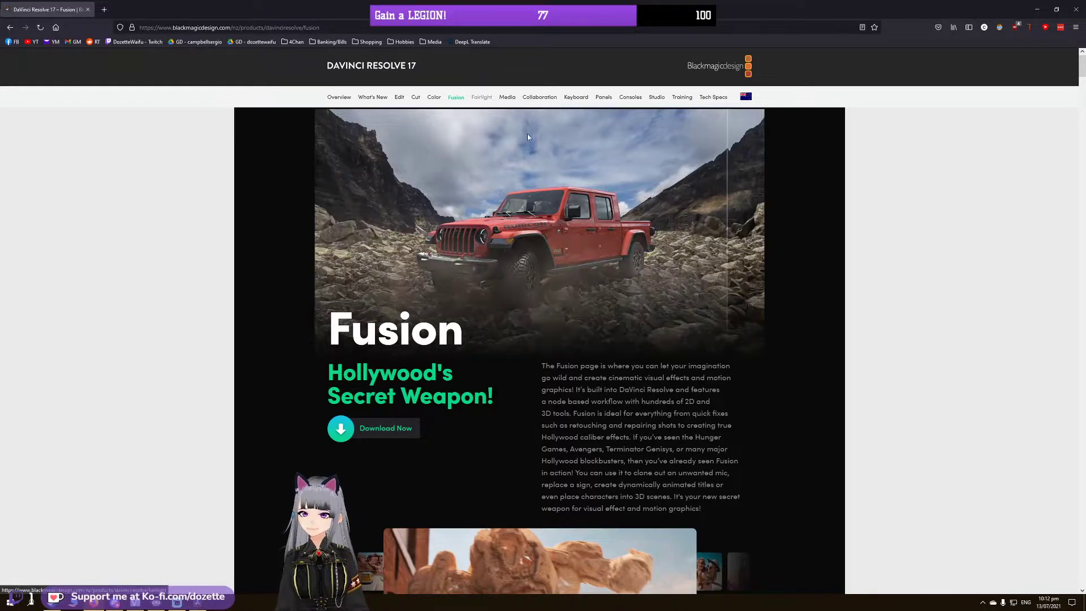
click(481, 98)
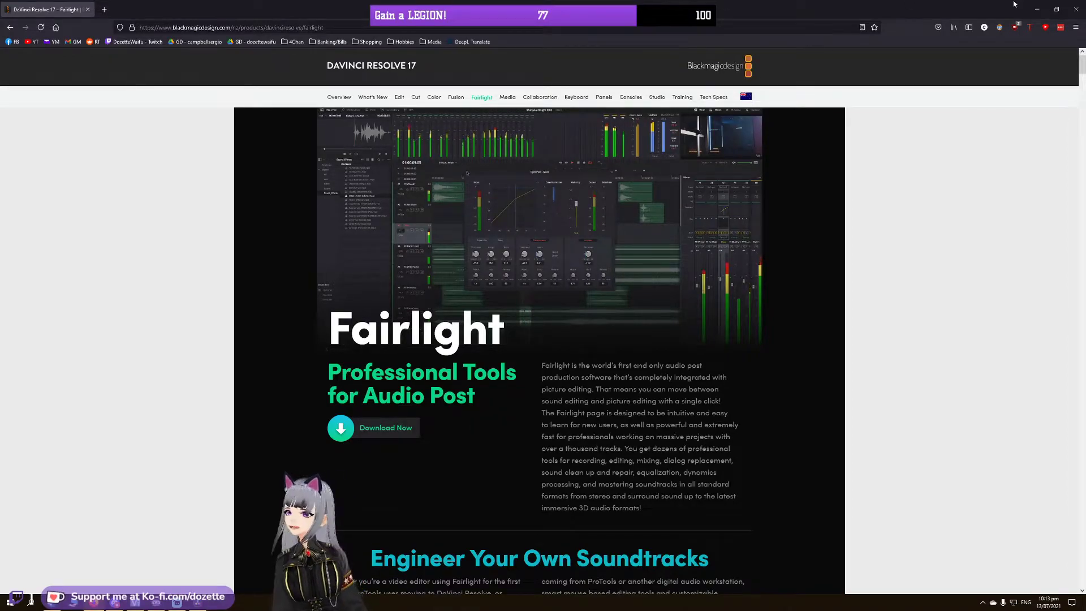
click(1075, 9)
Step: Look through the existing projects in DaVinci Resolve's Project Manager, in both list and thumbnail views
drag(626, 105, 651, 102)
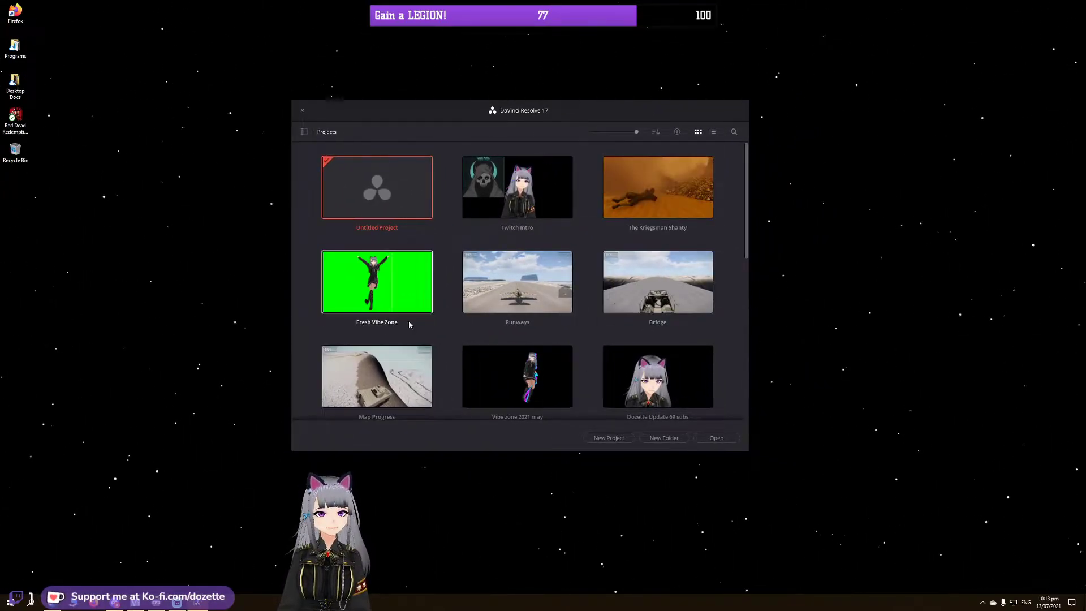
drag(637, 133, 664, 118)
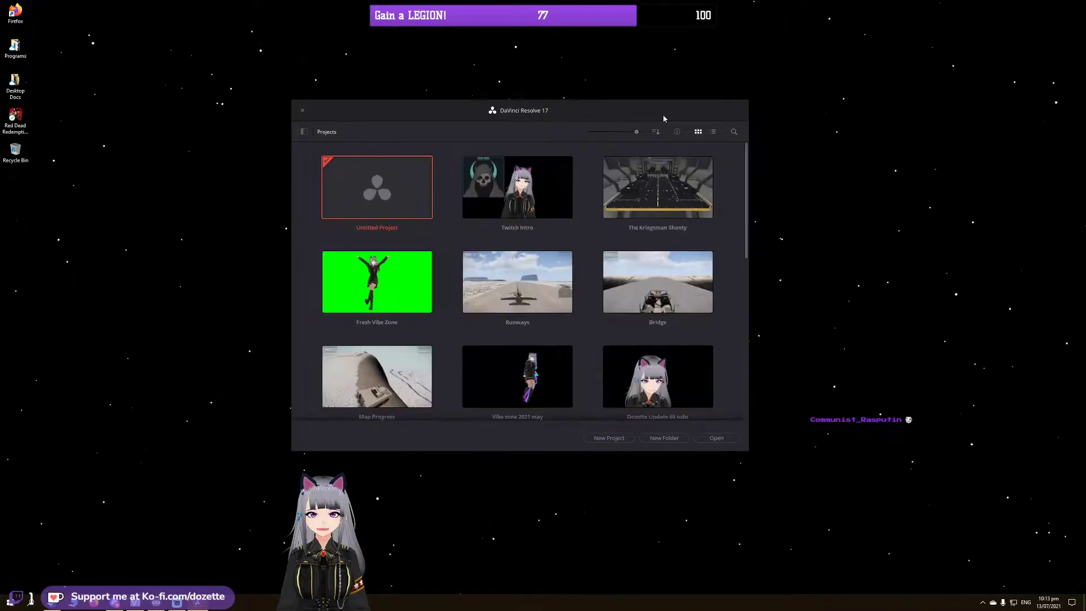
click(713, 134)
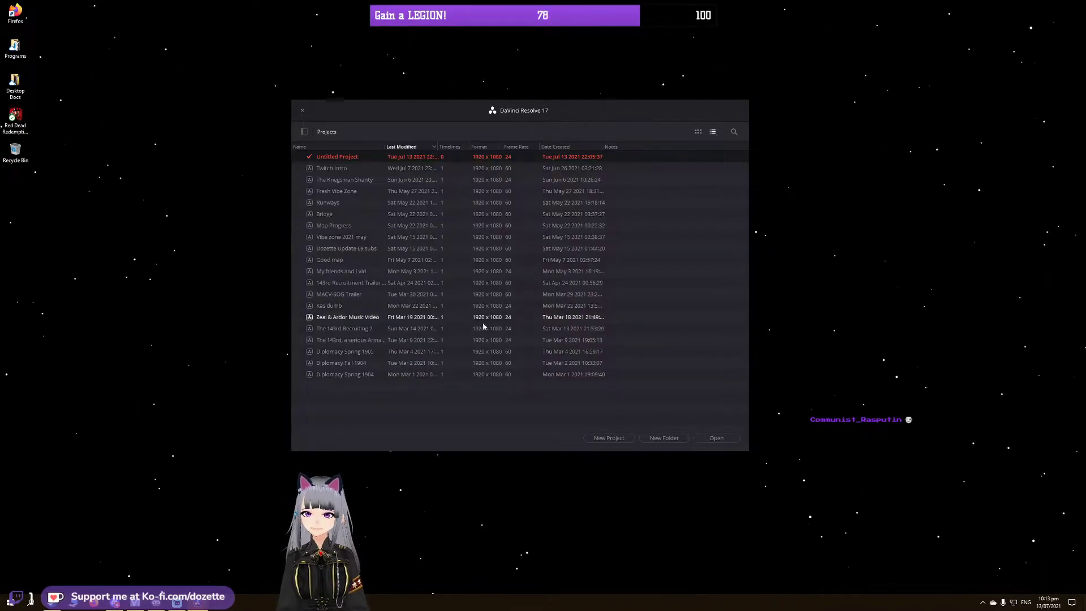
click(697, 132)
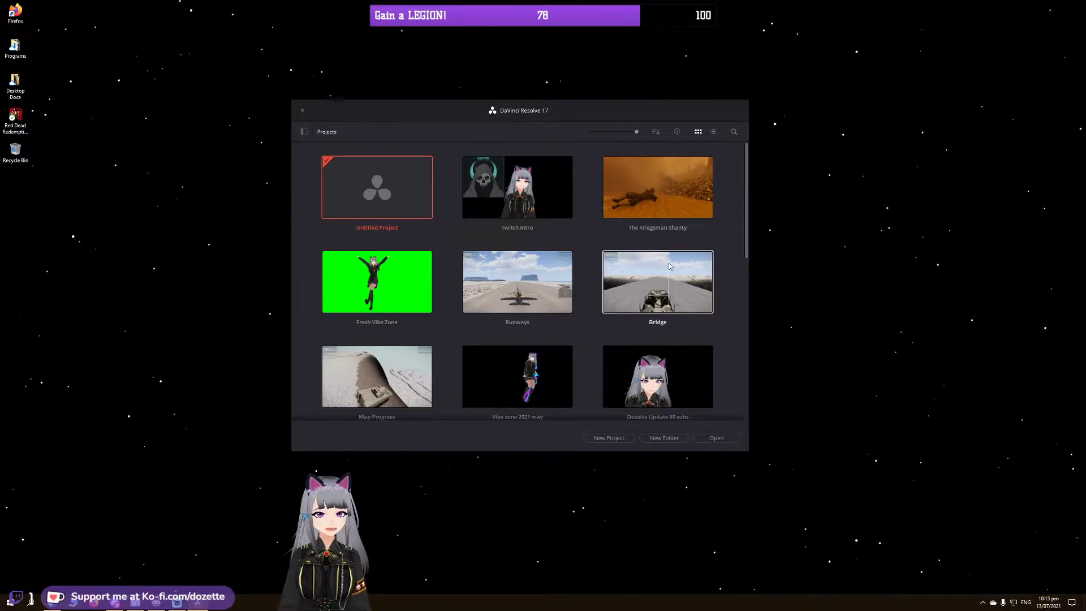
scroll(648, 334, down, 1)
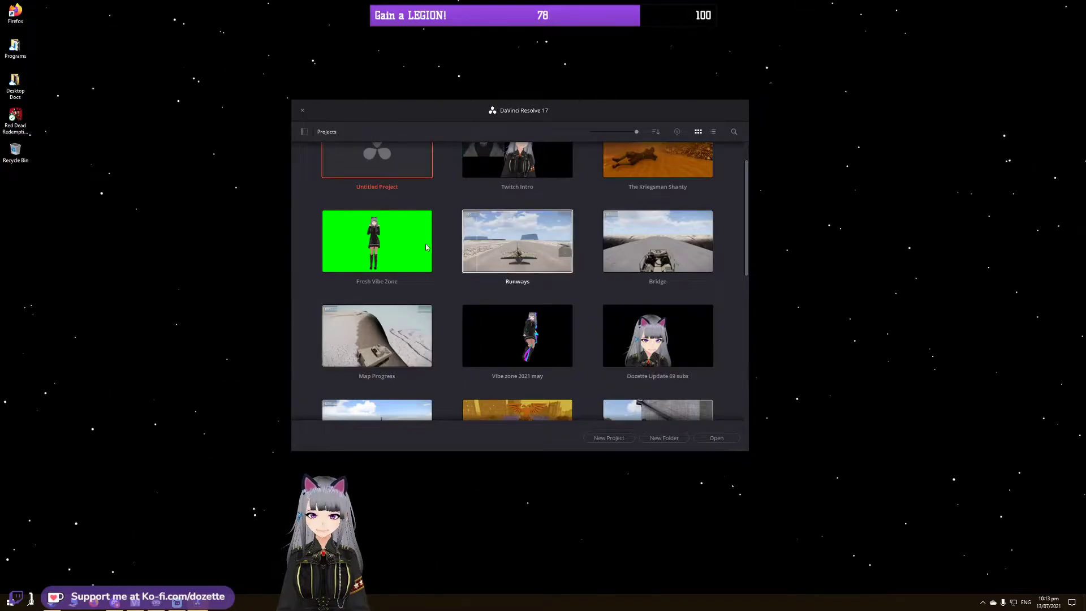
scroll(707, 362, down, 3)
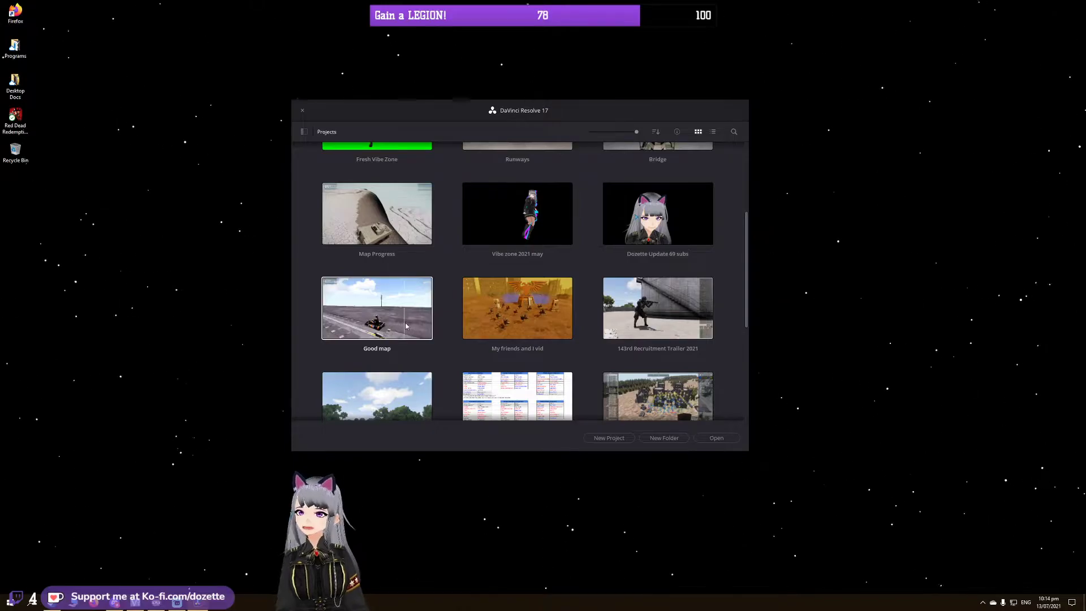
Step: Create a new project named "Tutorial Video" and skip the offered software update
scroll(411, 331, up, 3)
click(588, 436)
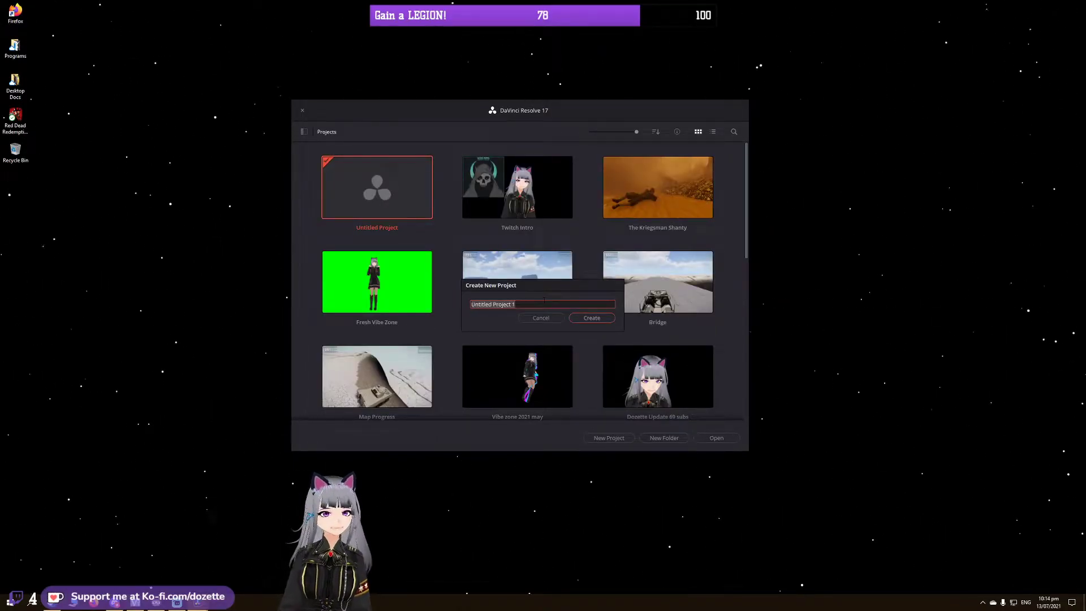
text(Tutorialk)
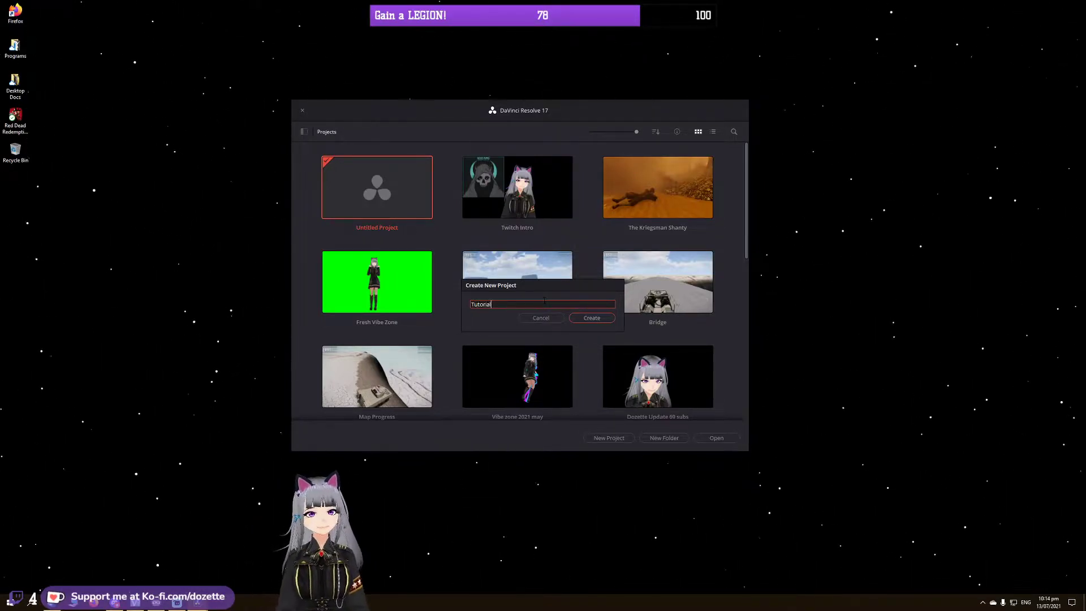
key(BackSpace)
text(VC)
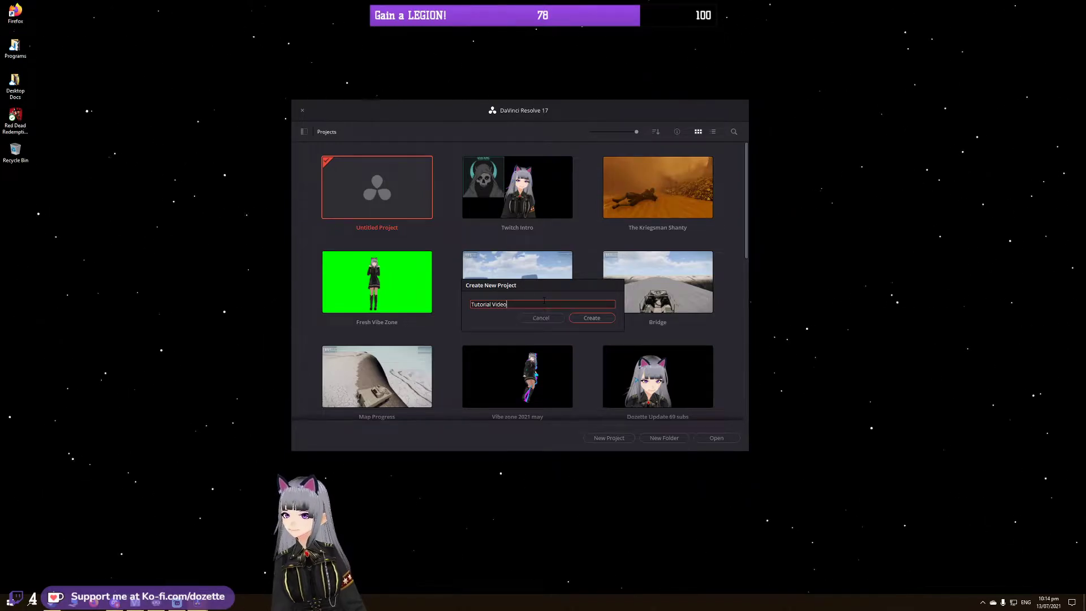
click(591, 317)
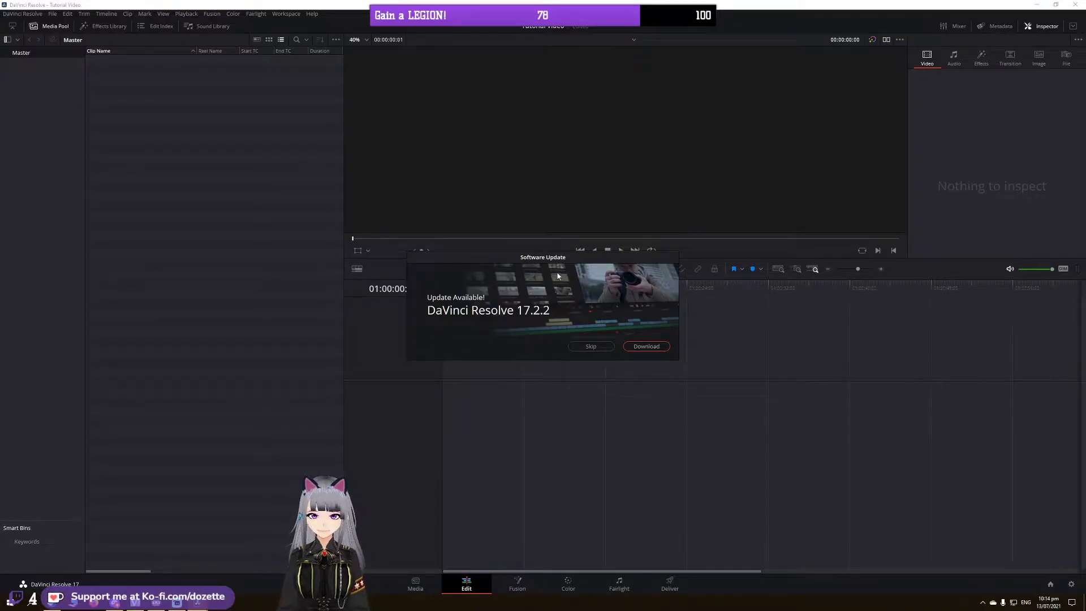
drag(560, 263, 588, 283)
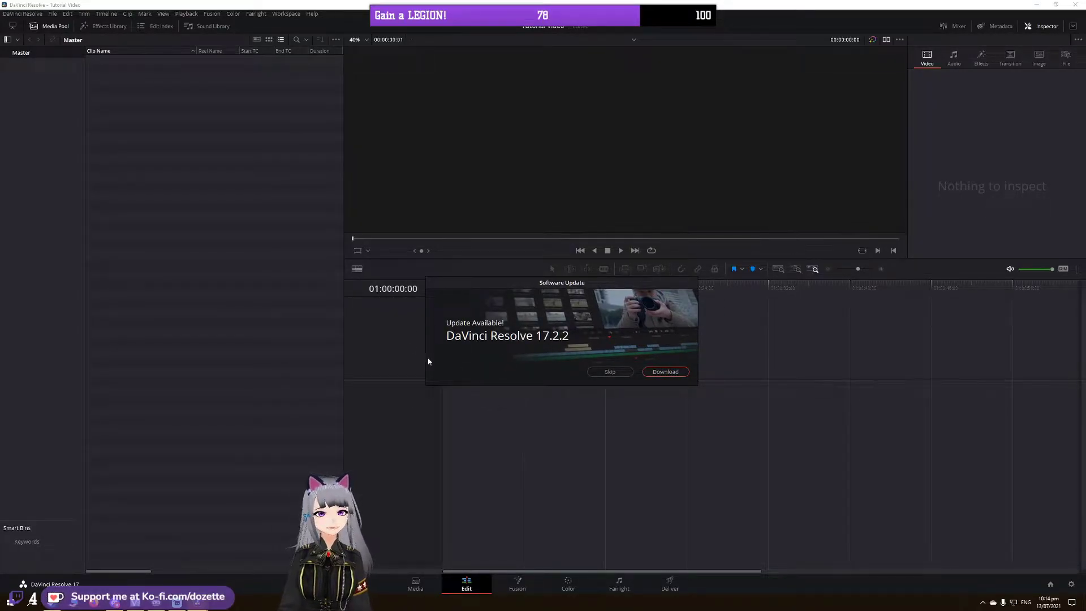
click(609, 371)
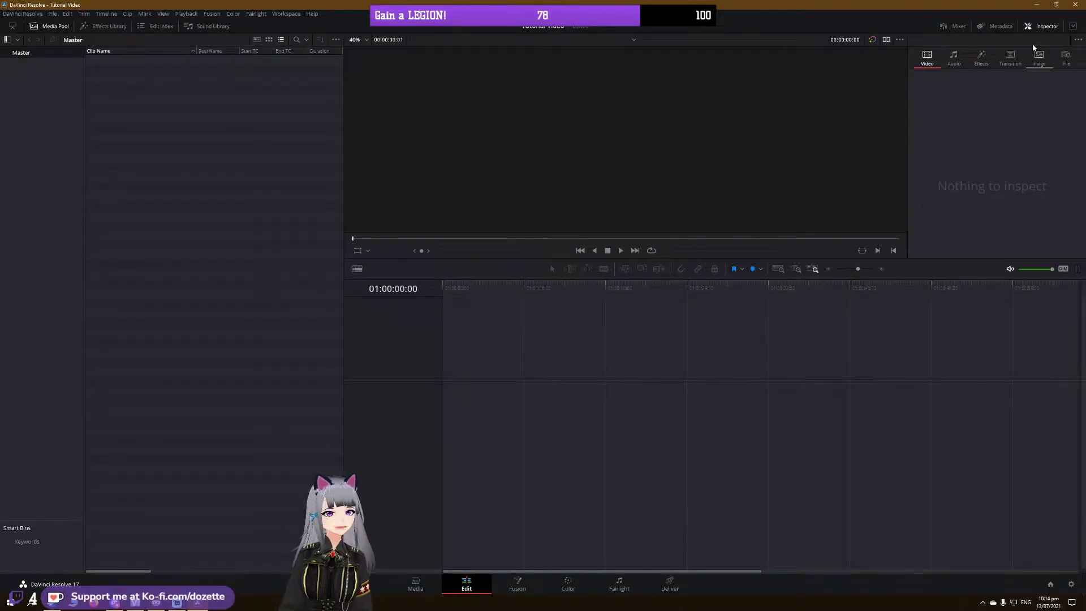
Step: Hide the Inspector and the Media Pool on the Edit page and make the viewer area slightly taller
click(1040, 29)
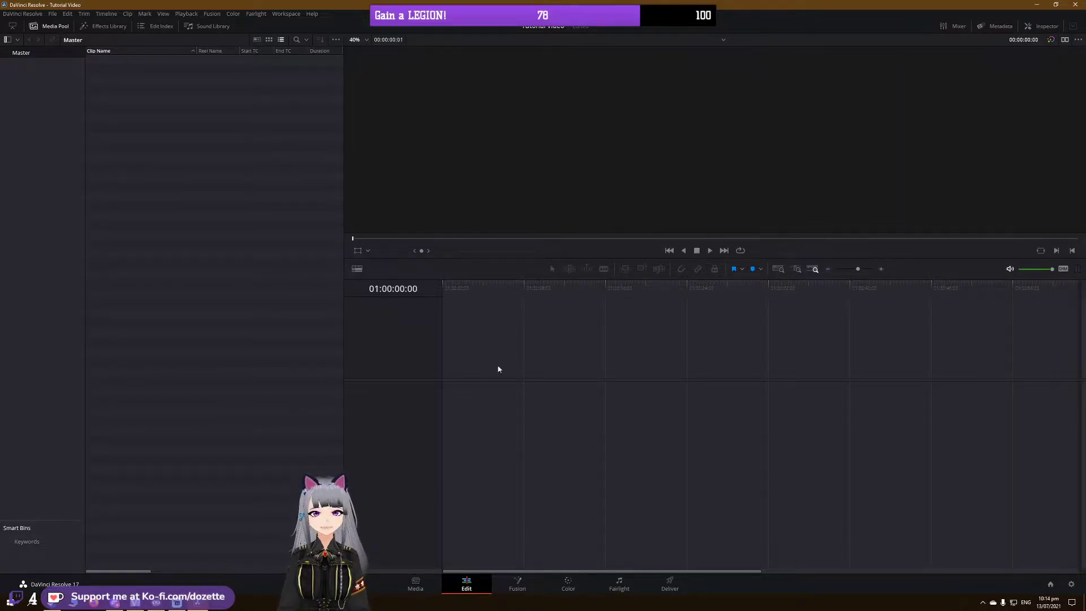
click(51, 26)
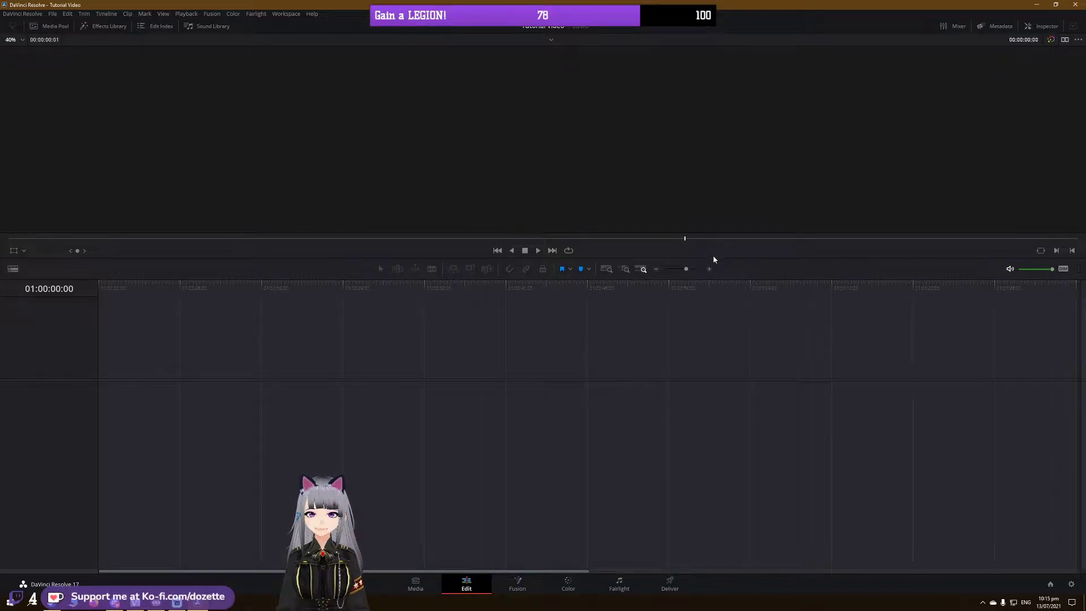
mouse_move(712, 258)
mouse_down()
mouse_move(718, 402)
mouse_move(710, 250)
mouse_move(703, 460)
mouse_move(707, 203)
mouse_move(696, 262)
mouse_move(711, 273)
mouse_up()
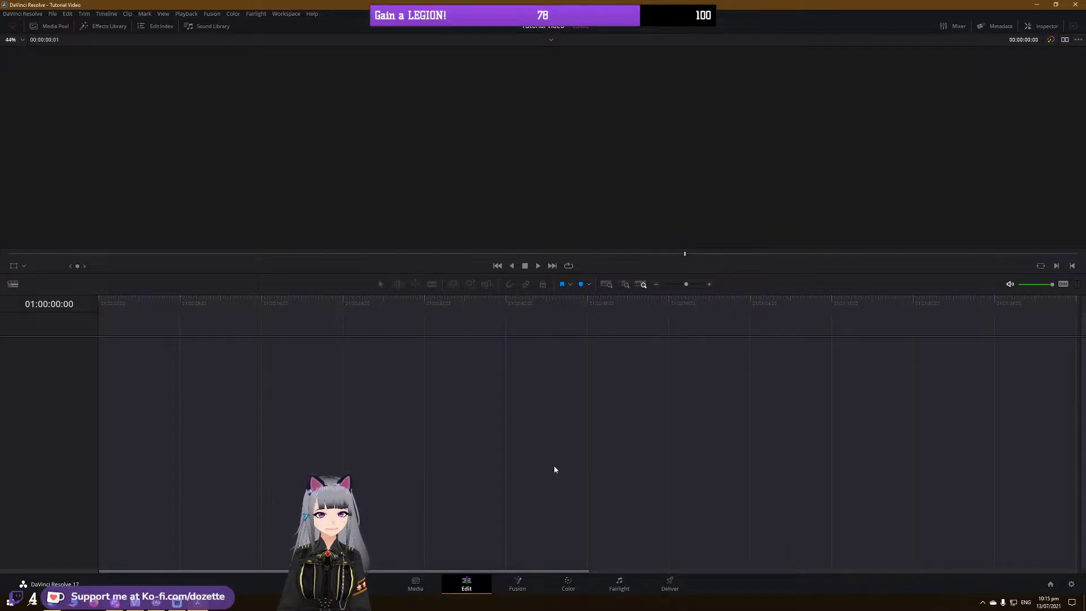
Step: View the Media page and return to the Edit page
click(439, 587)
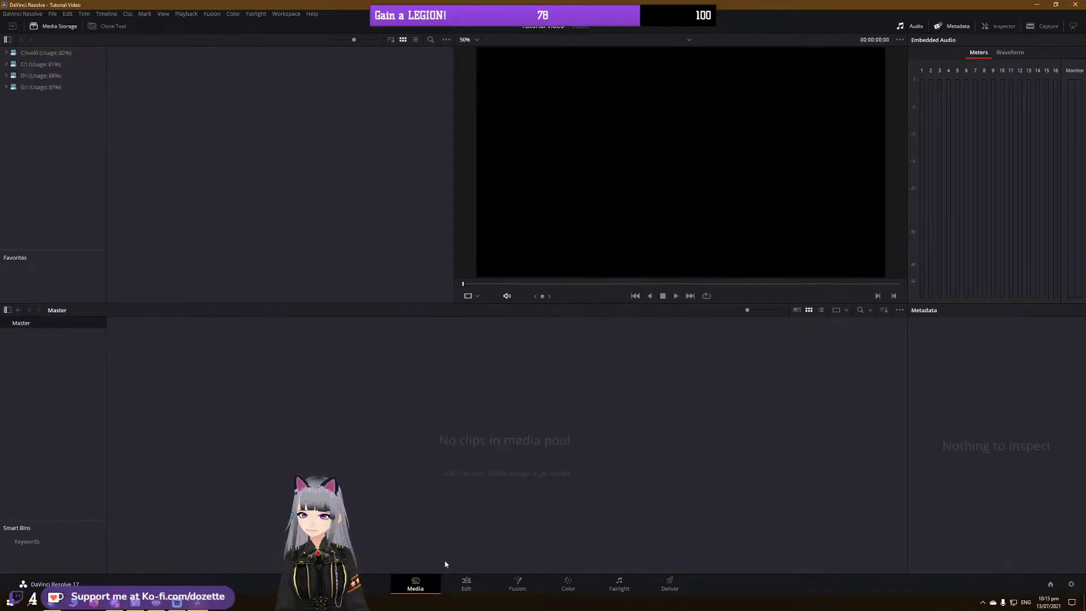
click(465, 586)
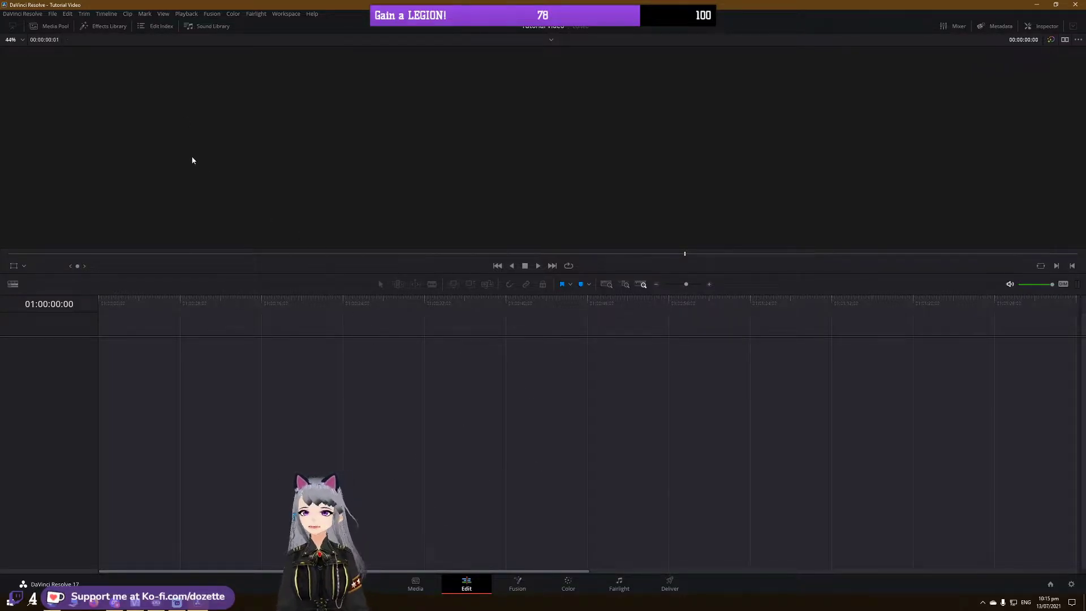
click(25, 14)
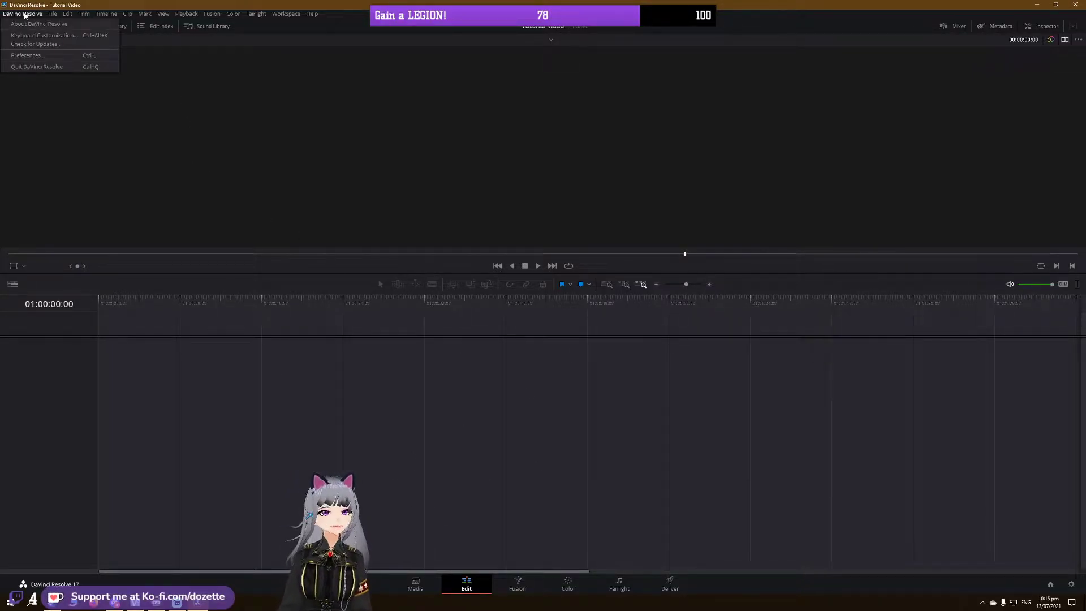
mouse_move(62, 15)
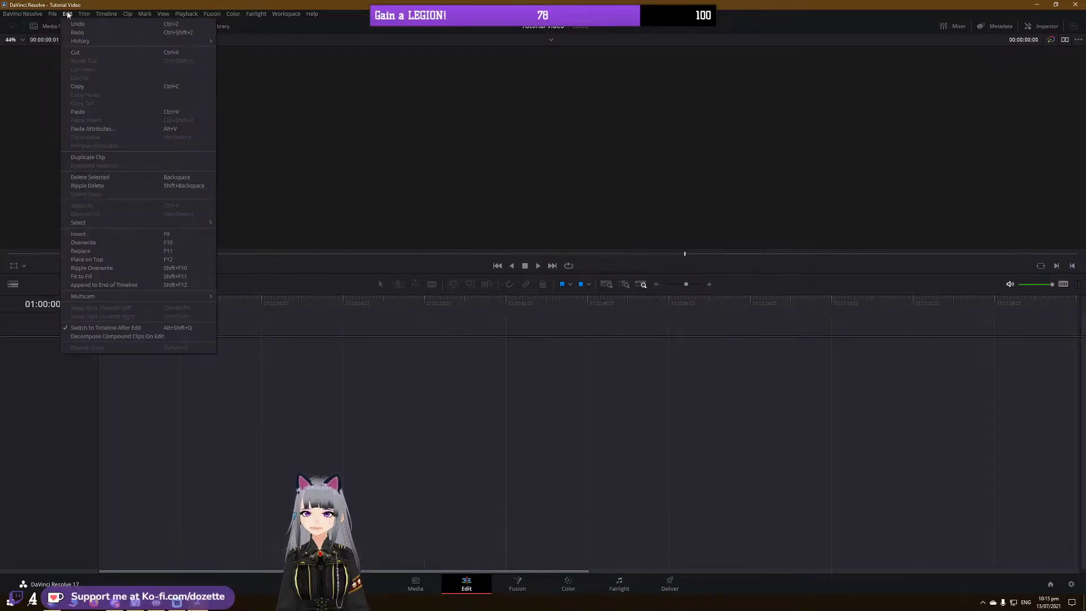
mouse_move(294, 16)
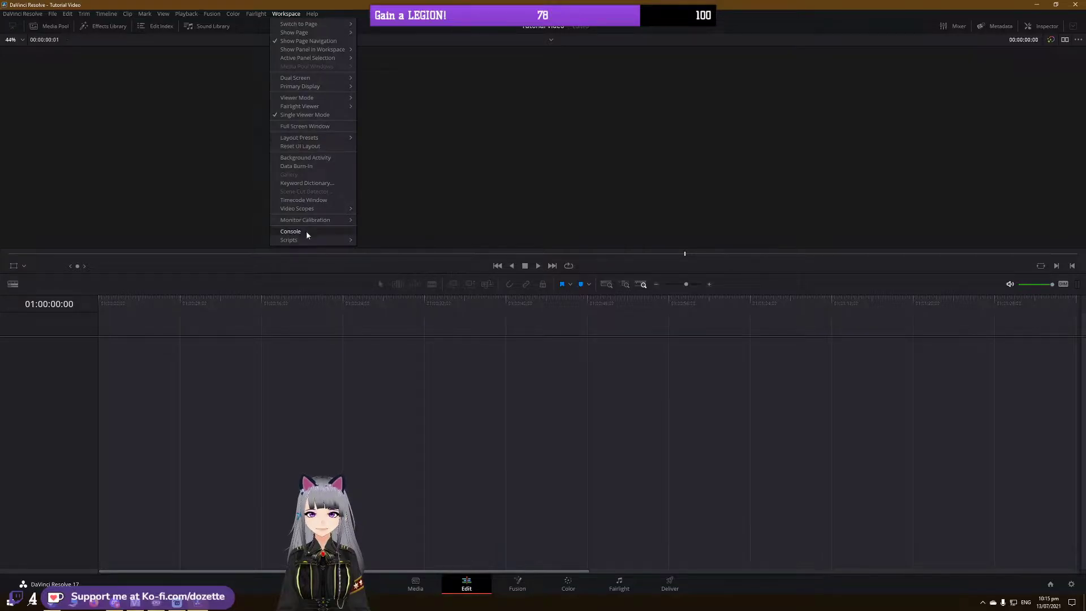
mouse_move(296, 100)
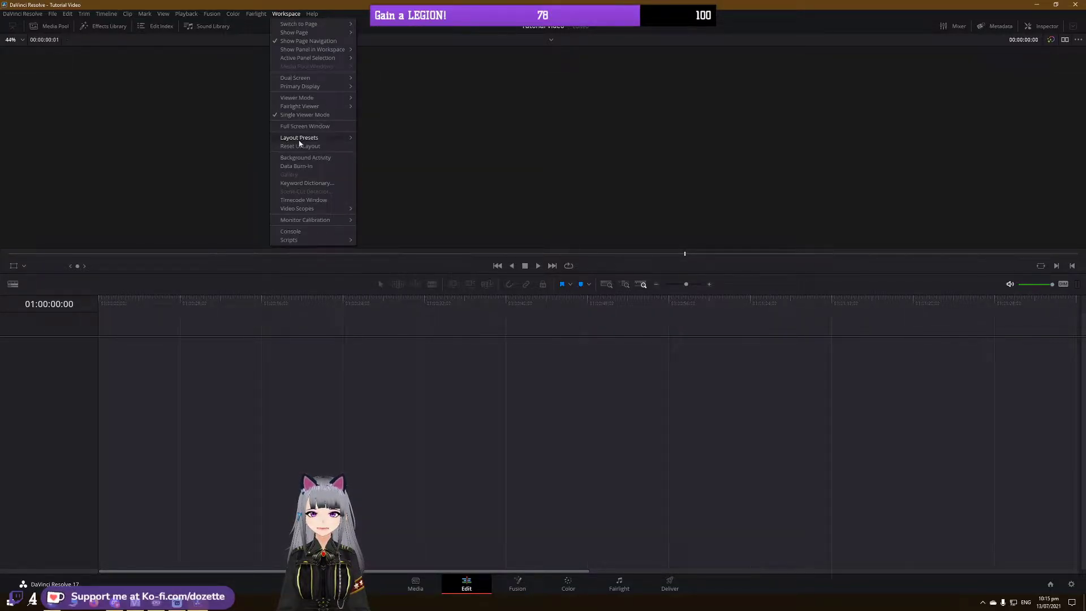
mouse_move(316, 142)
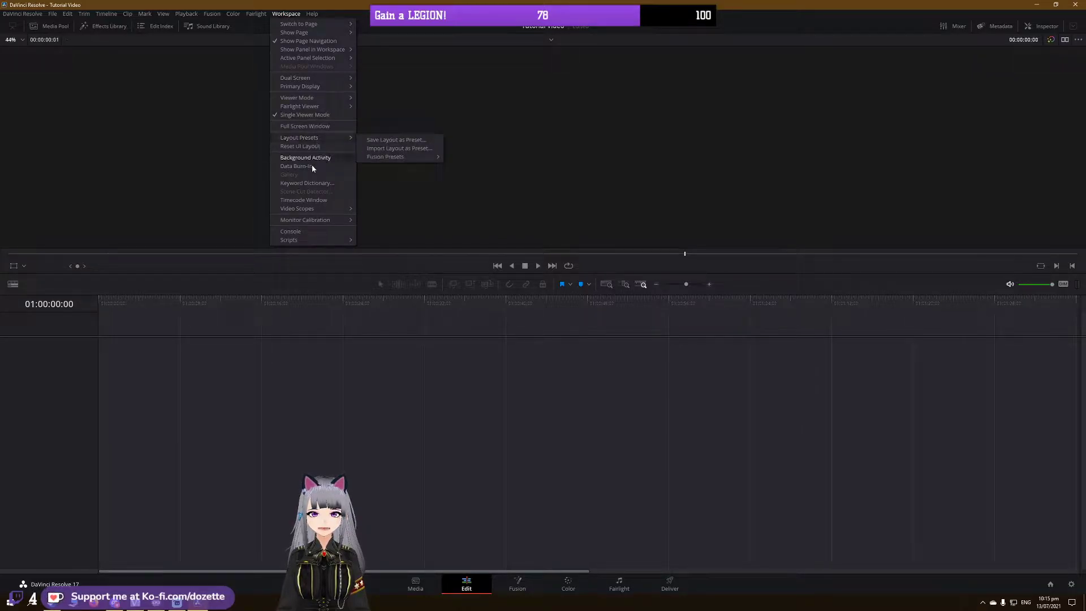
click(239, 511)
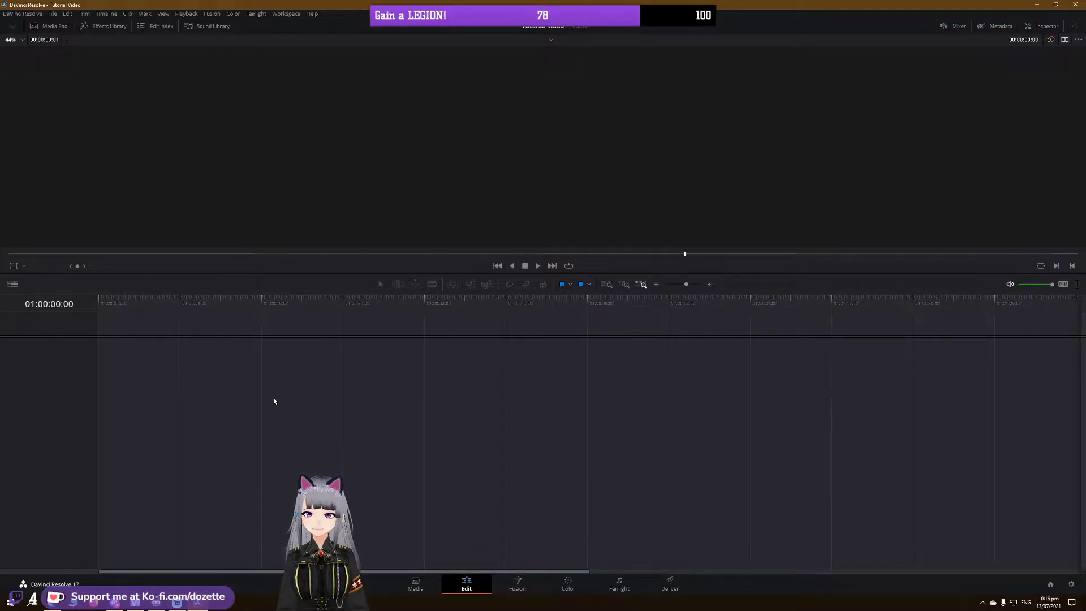
Step: View the Fusion, Color and Fairlight pages of the empty project one after another
click(526, 588)
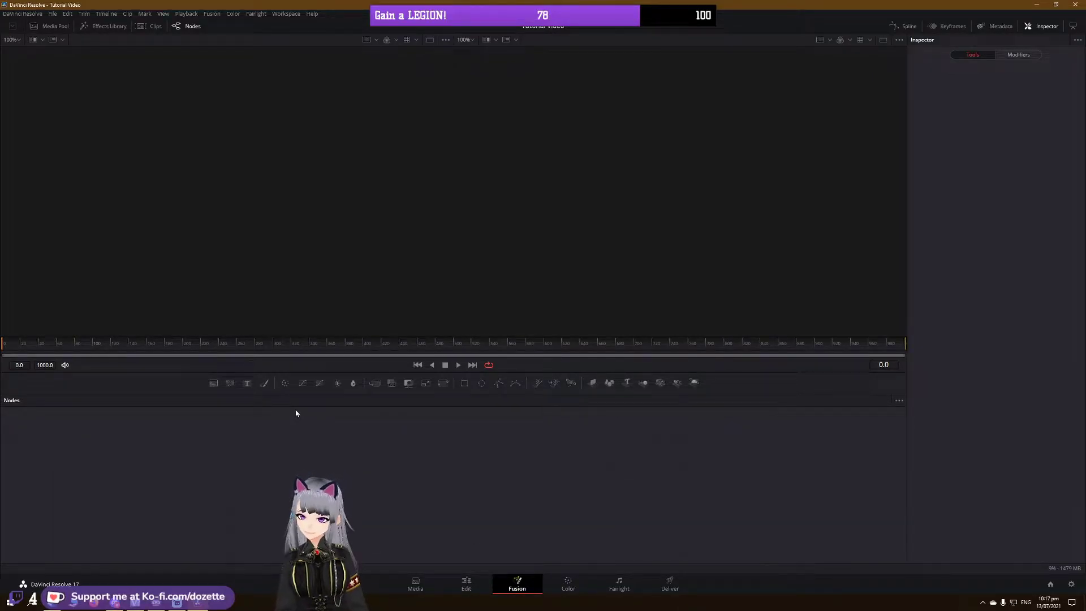
click(567, 582)
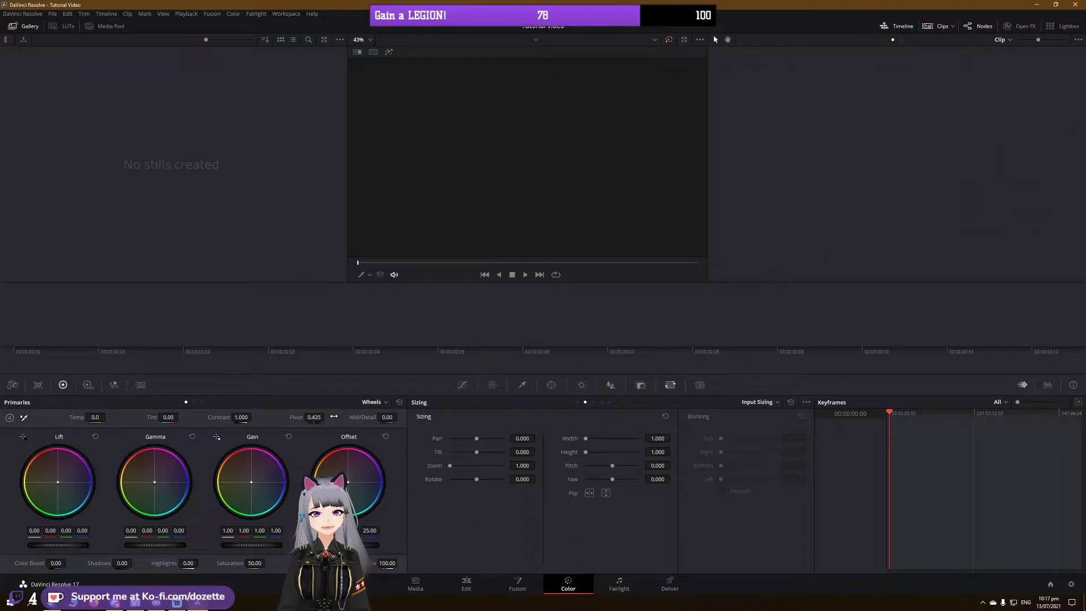
click(618, 584)
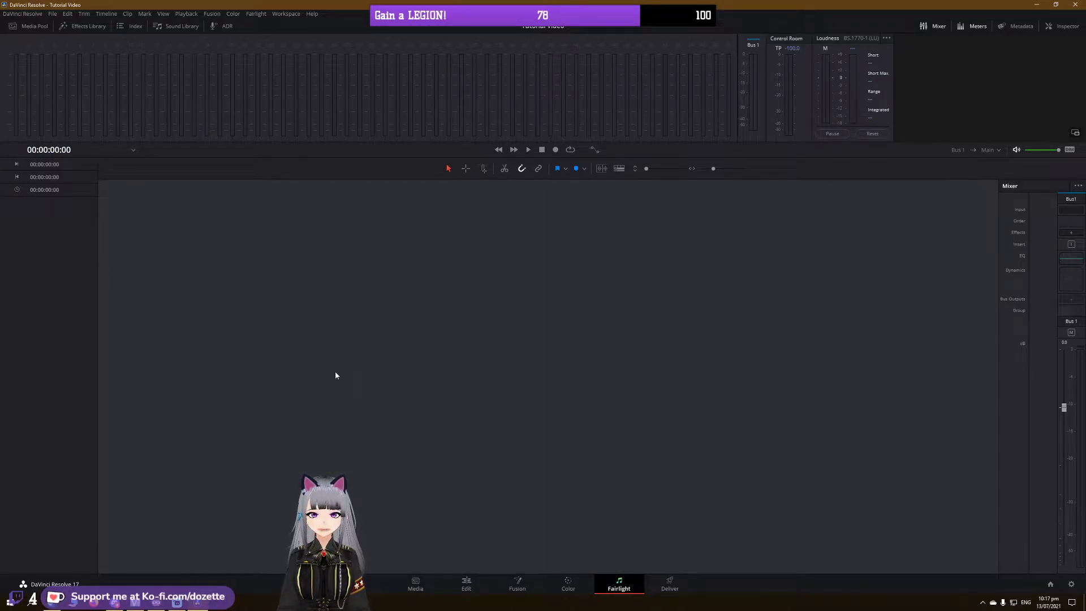
Step: Go to the Deliver page and choose the YouTube 1080p render preset
click(649, 588)
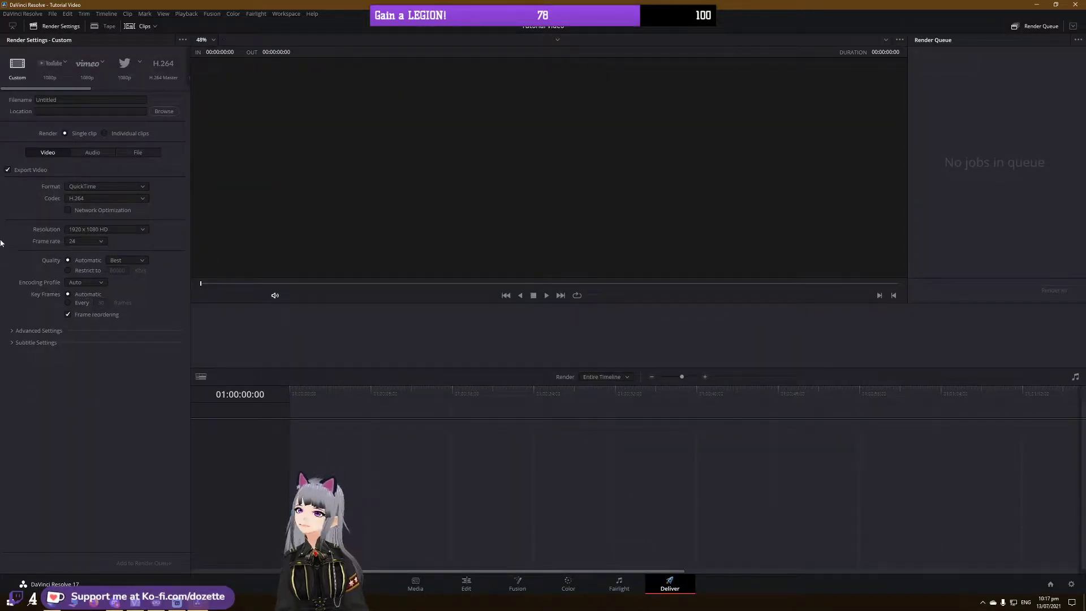
click(50, 63)
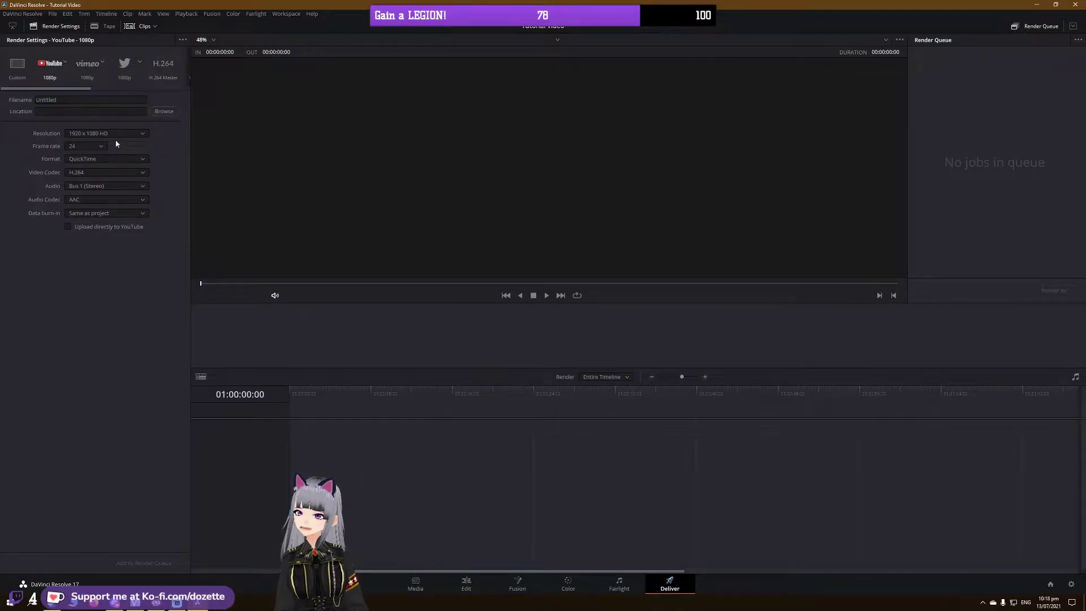
Step: Set the YouTube render format to MP4 and return to the Edit page
click(104, 162)
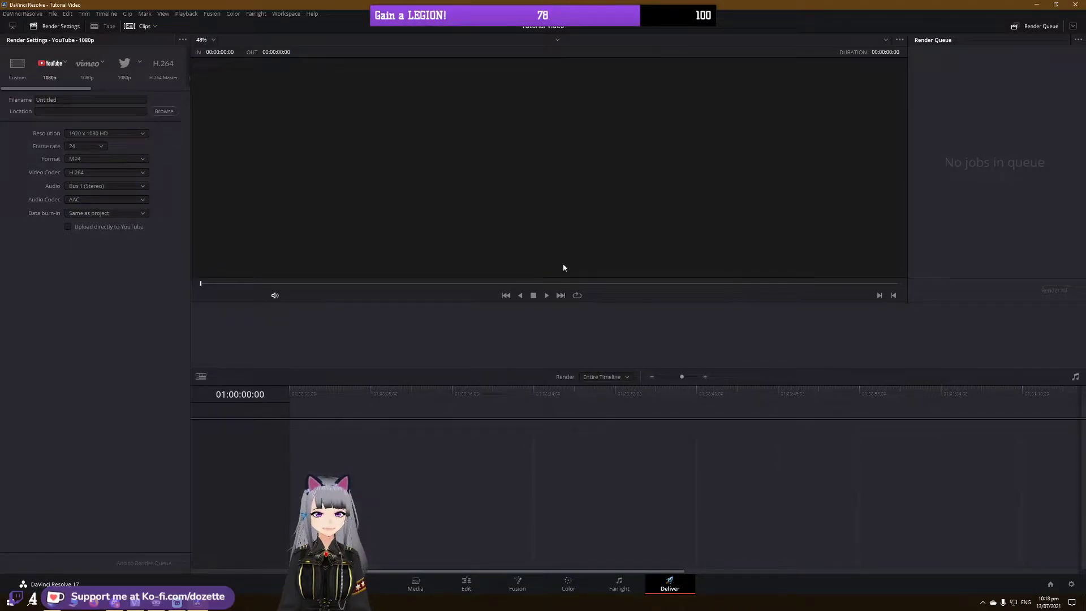
click(467, 585)
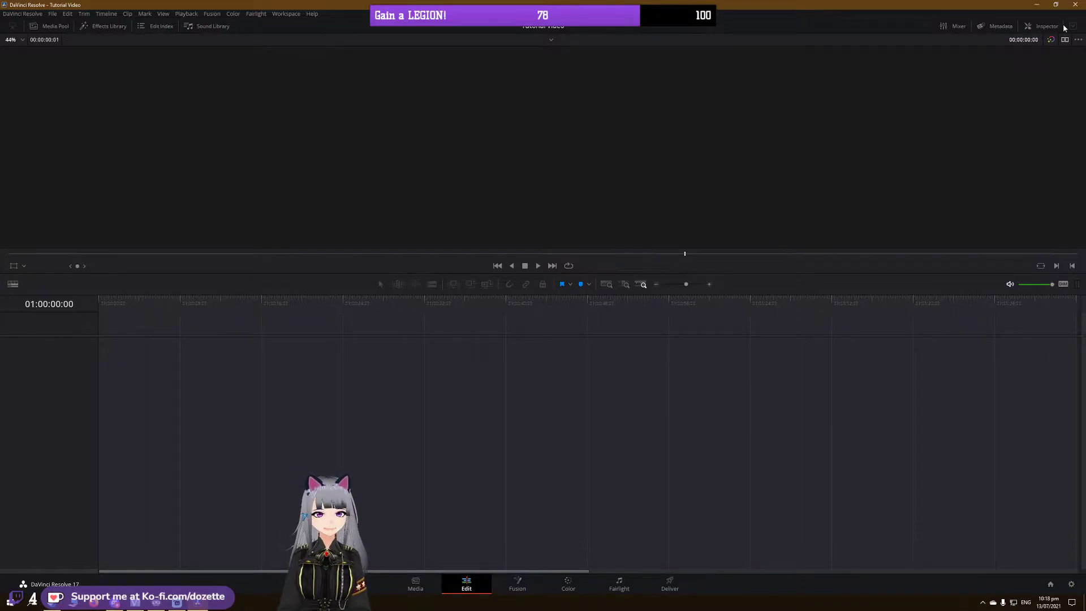
Step: Show the Media Pool and import the artoria_pendragon_jeanne_d_arc image from the Pictures folder into the Master bin
click(49, 26)
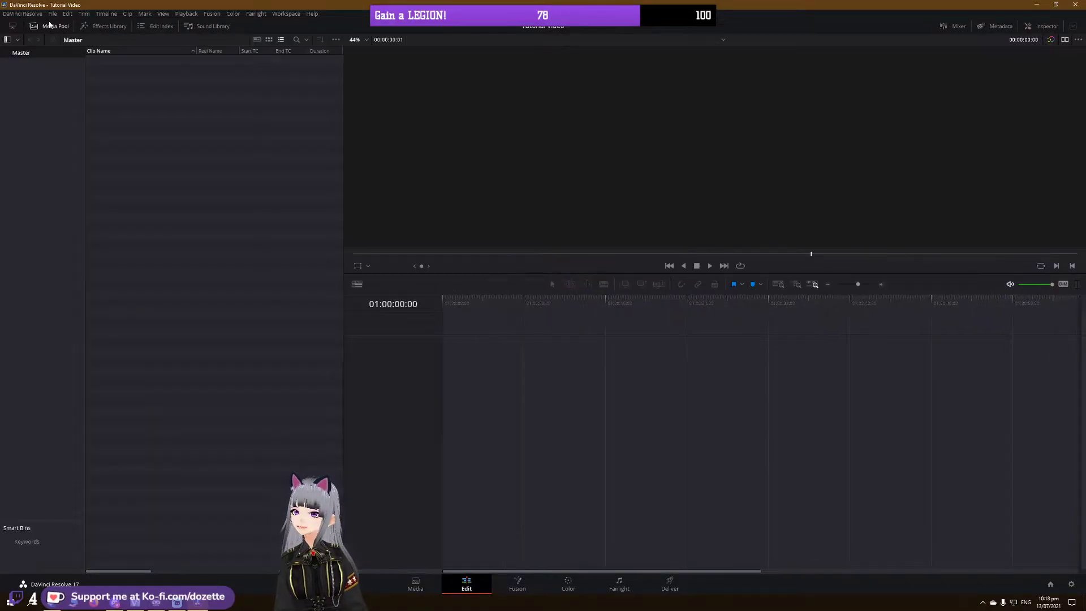
right_click(148, 192)
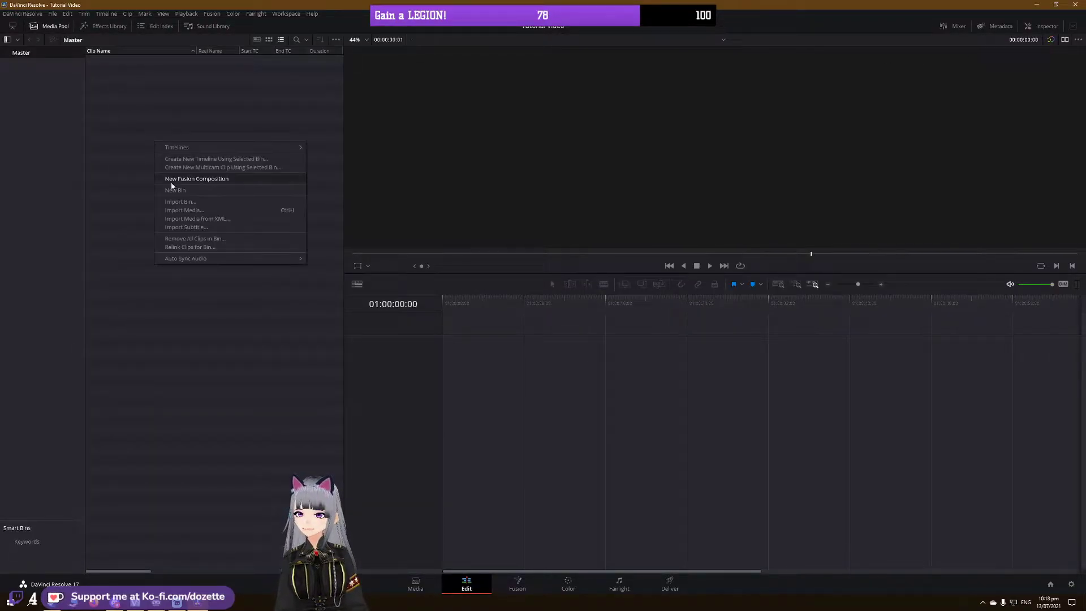
click(190, 207)
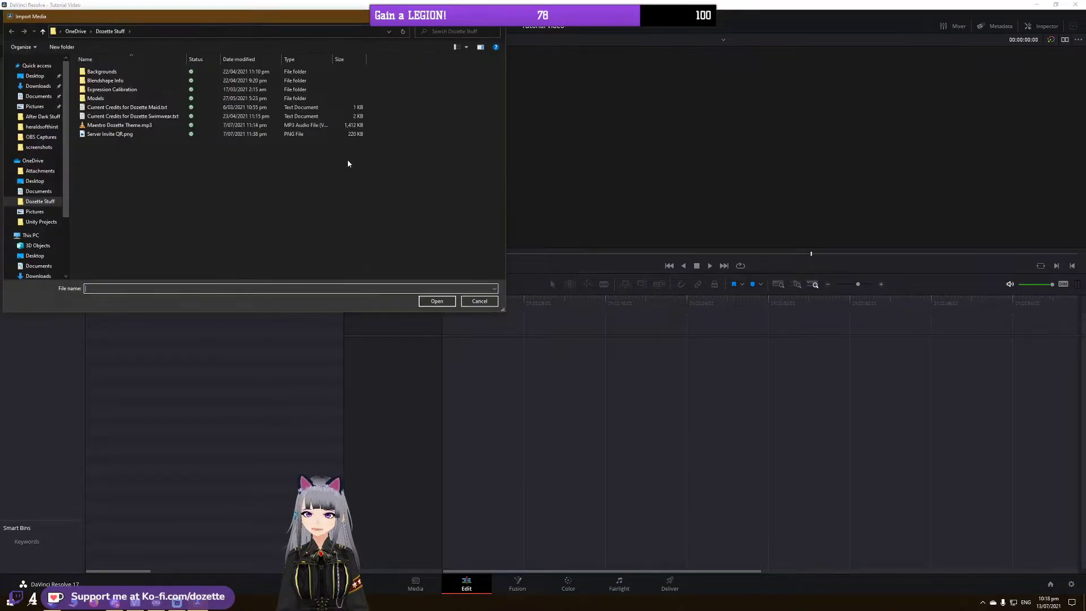
click(34, 107)
click(332, 248)
click(437, 300)
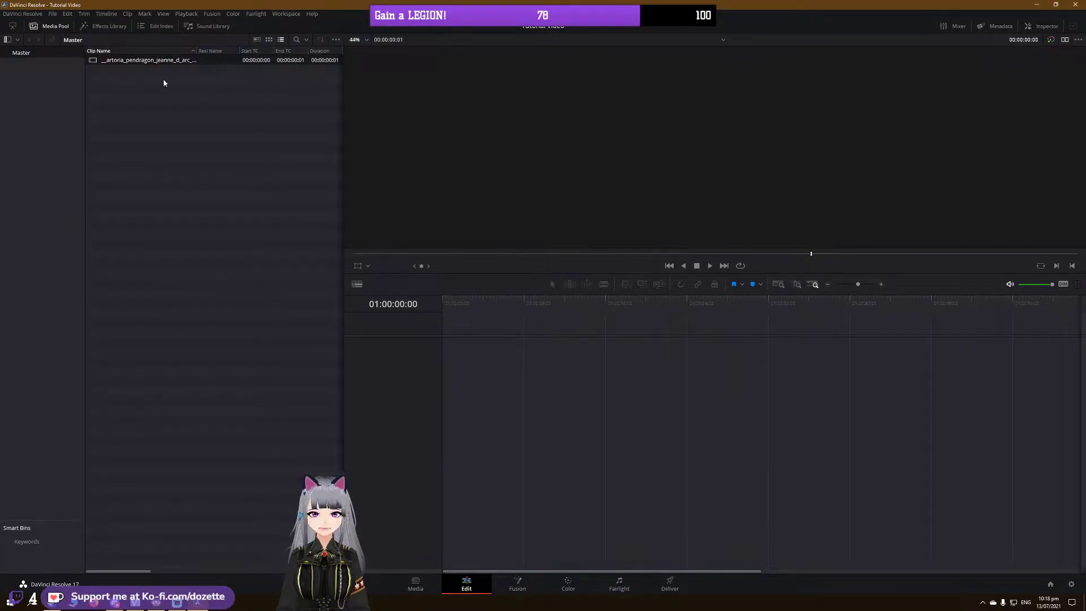
click(56, 26)
click(56, 27)
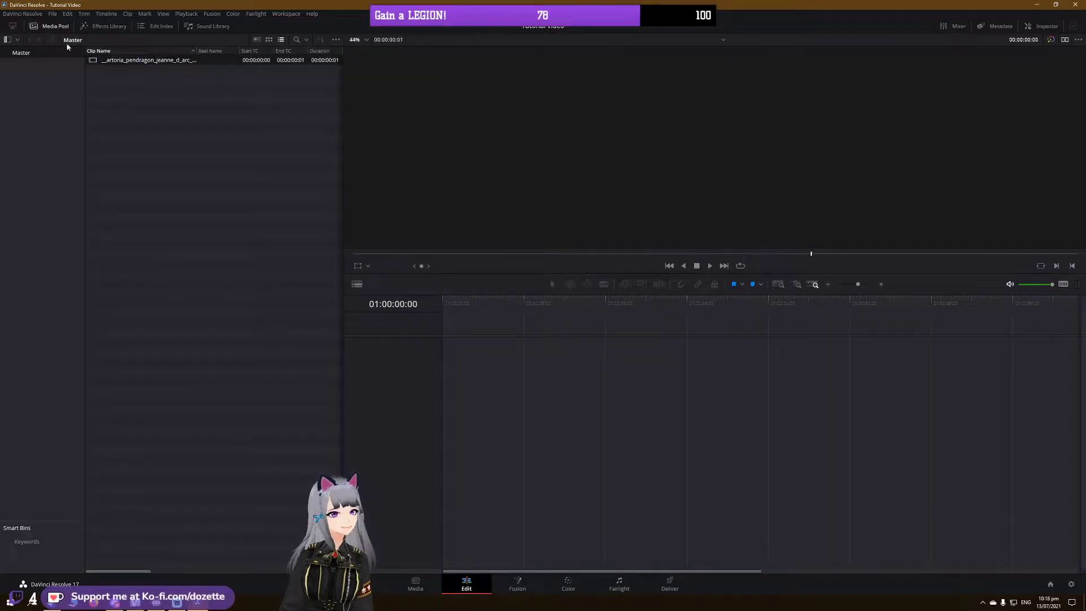
Step: Place the imported image at the start of a new timeline and make the viewer area taller
drag(142, 60, 452, 382)
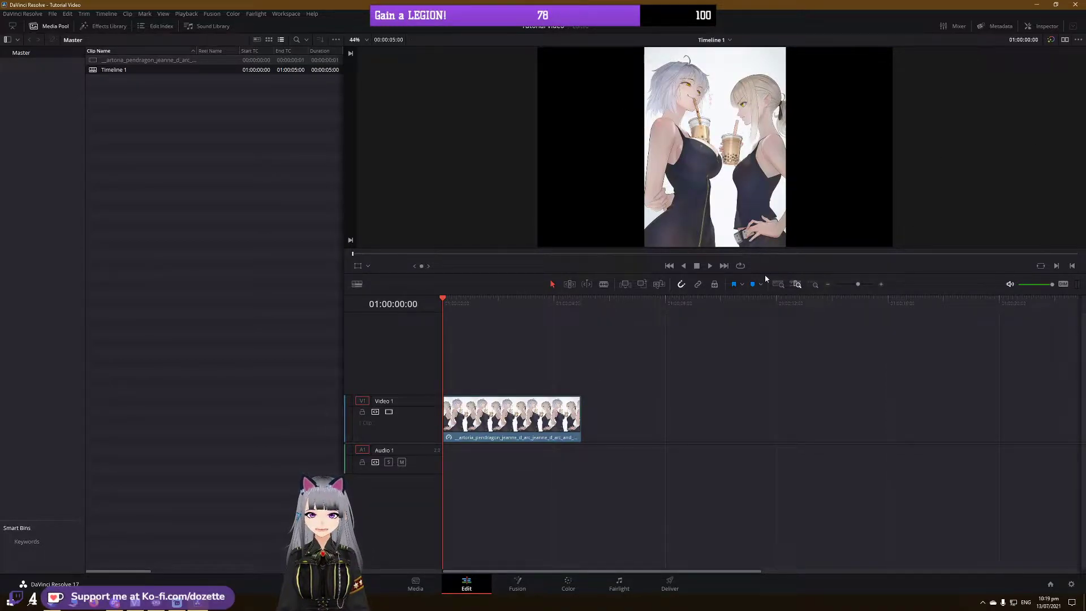
drag(765, 275, 760, 371)
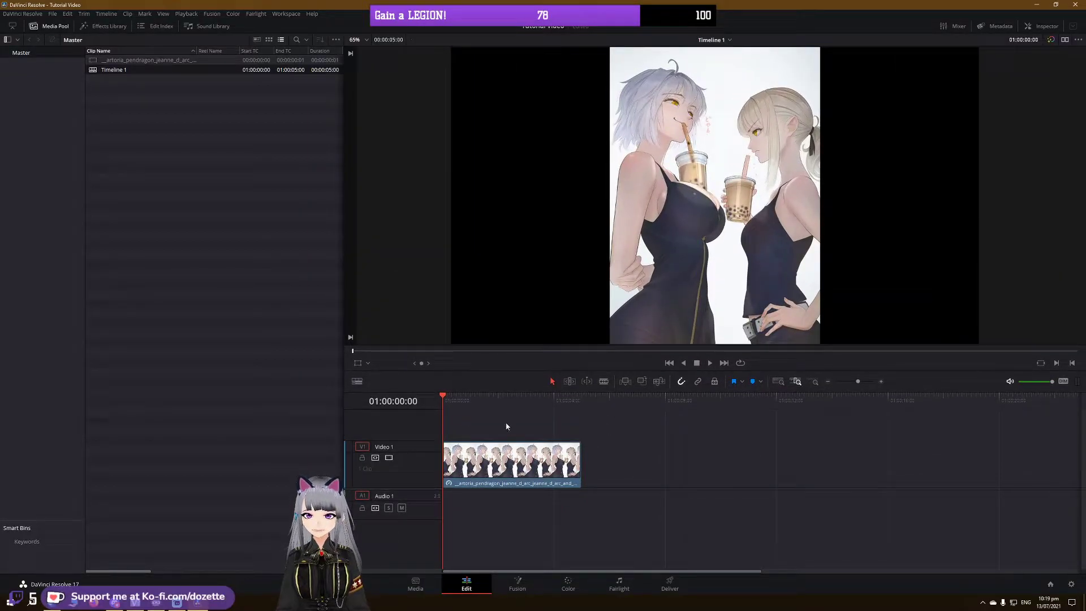
Step: Move the playhead to 01:00:01:16 and extend the end of the image clip to a duration of 00:00:14:19
click(497, 396)
click(578, 411)
drag(578, 411, 488, 401)
click(461, 452)
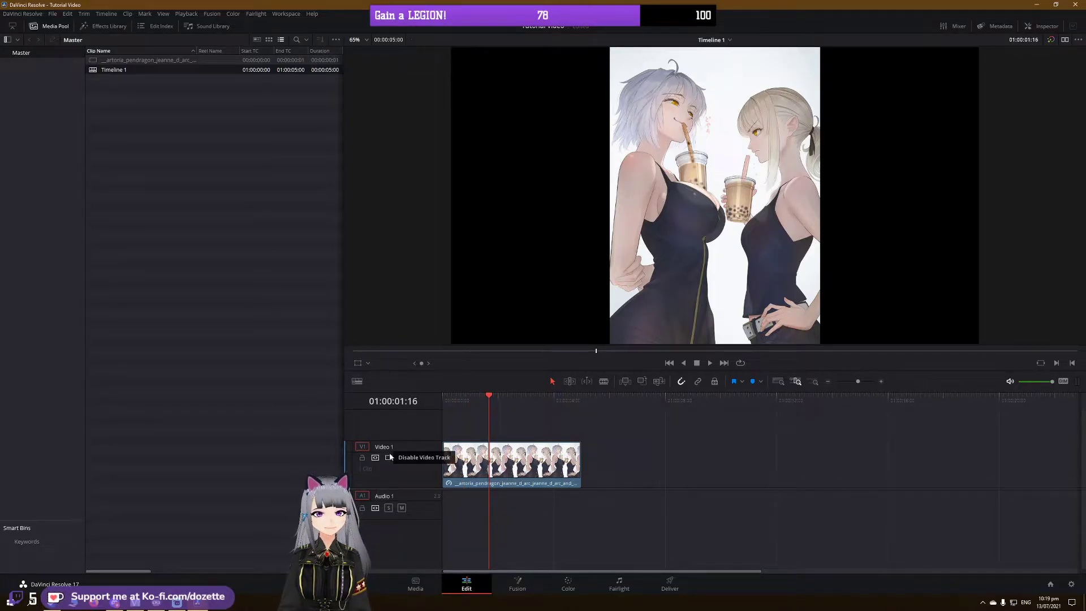
drag(578, 458, 813, 472)
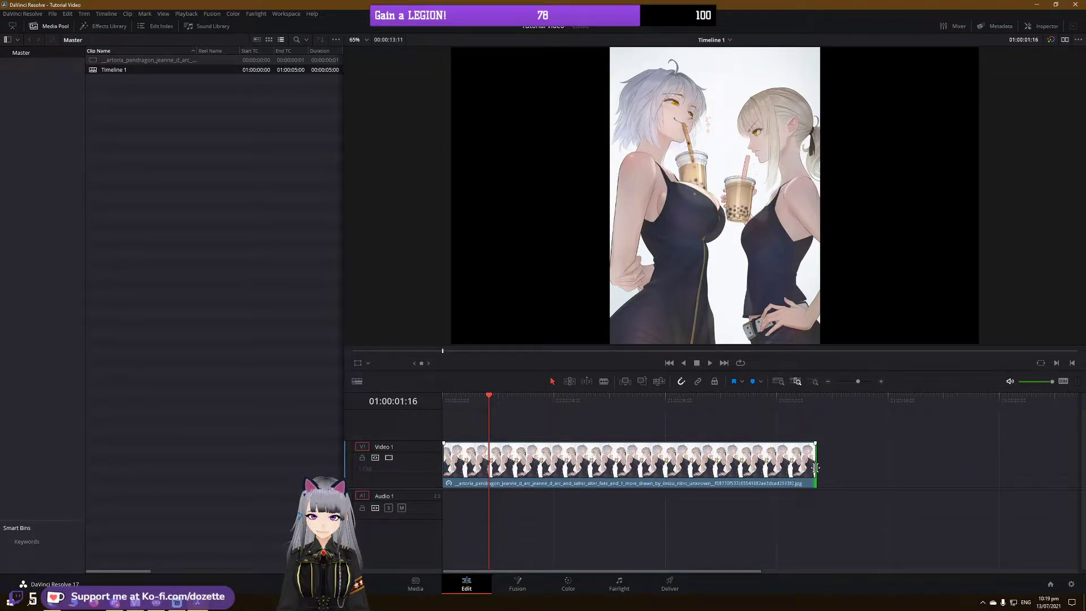
drag(815, 465, 851, 448)
Step: Scrub the playhead back and forth across the extended image clip and return it to 01:00:00:00
drag(511, 396, 844, 398)
drag(745, 404, 577, 401)
click(529, 455)
click(484, 417)
click(452, 399)
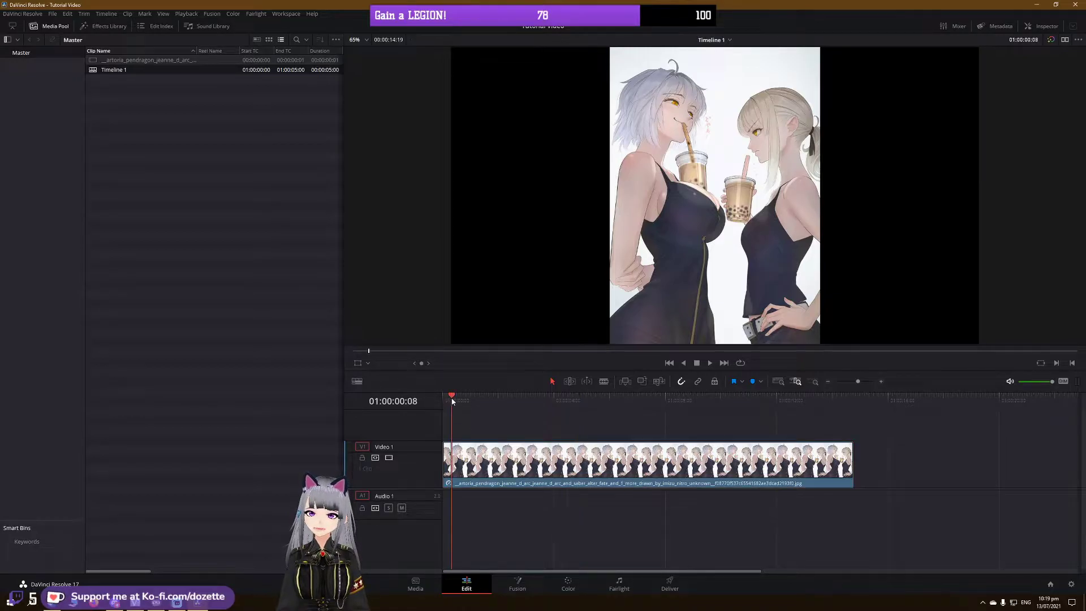
drag(453, 405, 442, 402)
Step: Delete the image clip from the timeline and hide the Media Pool
click(537, 462)
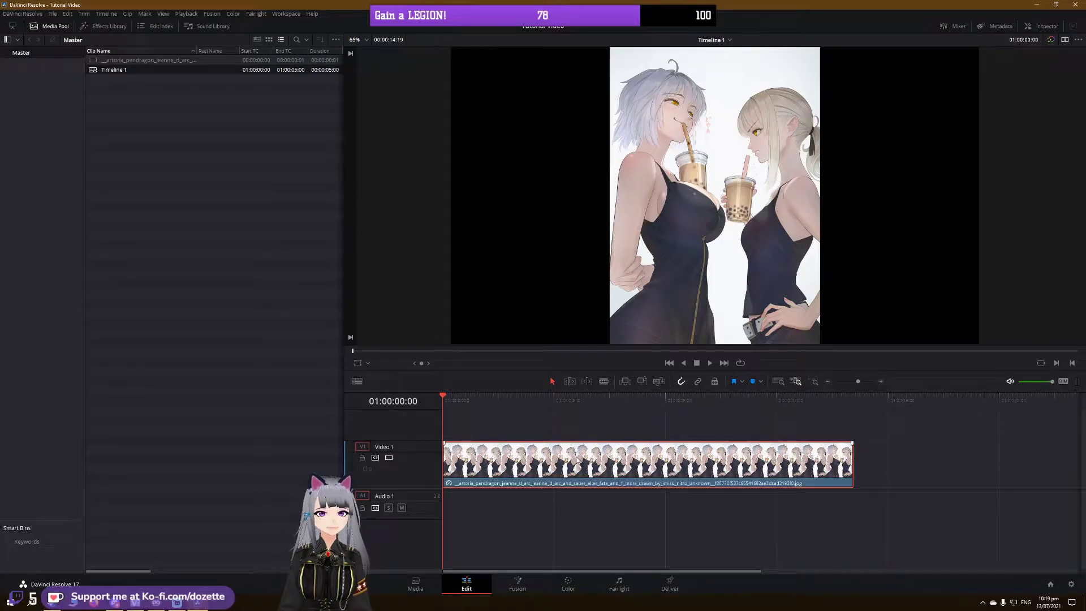
key(Delete)
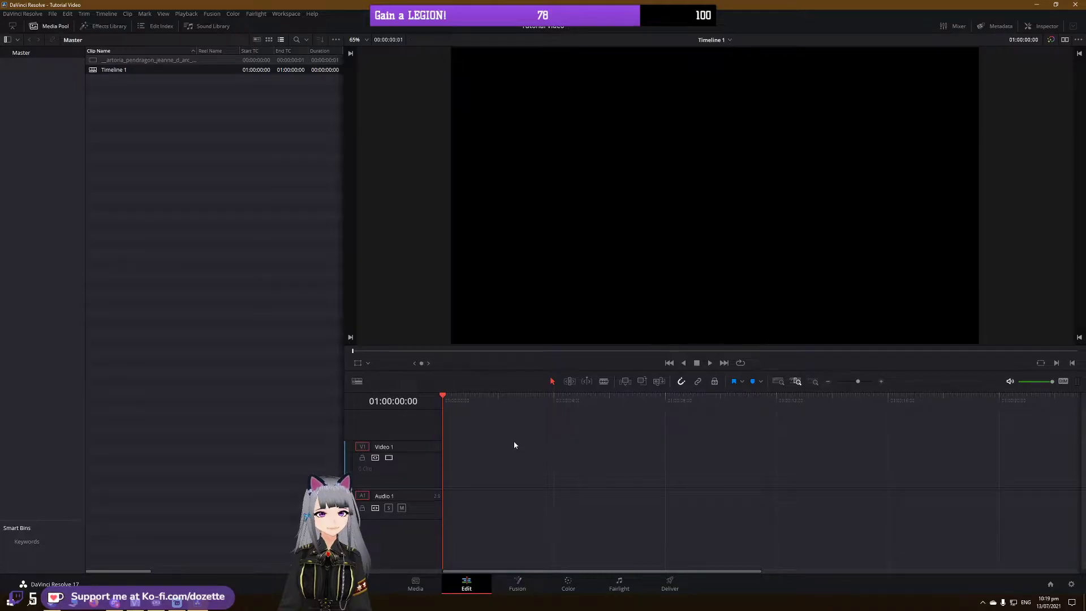
click(55, 25)
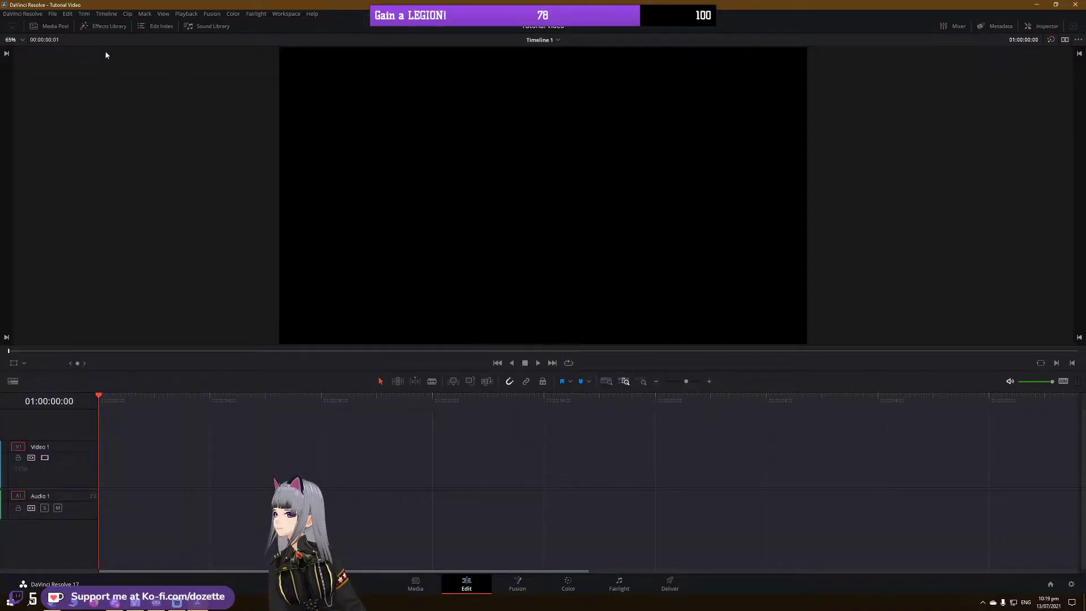
Step: Show the Effects Library and look through the Audio Transitions, Titles, Video Transitions and Effects categories
click(106, 26)
click(44, 76)
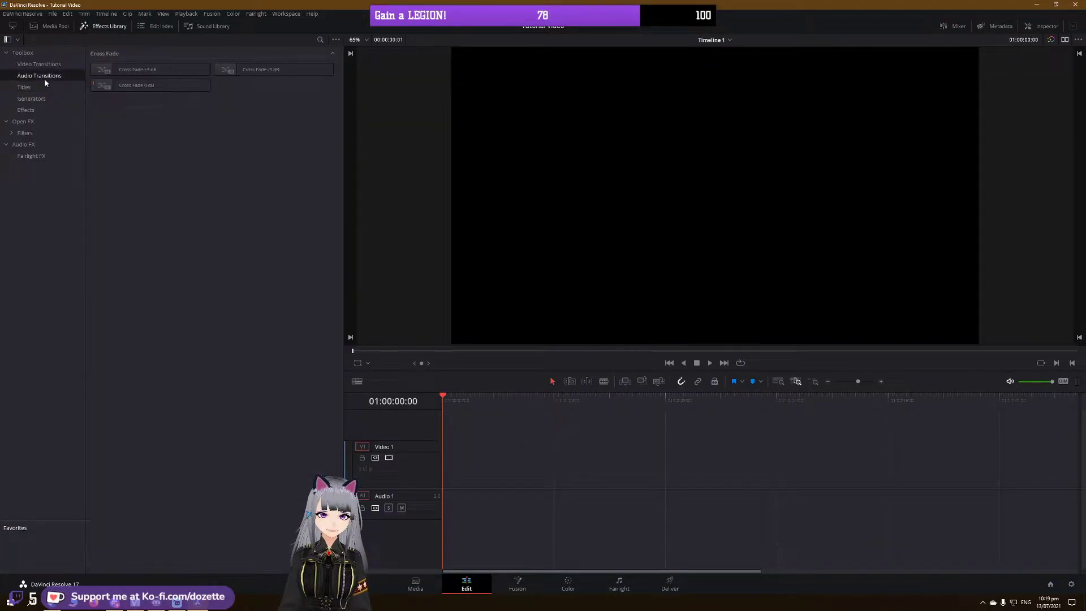
click(45, 87)
click(42, 65)
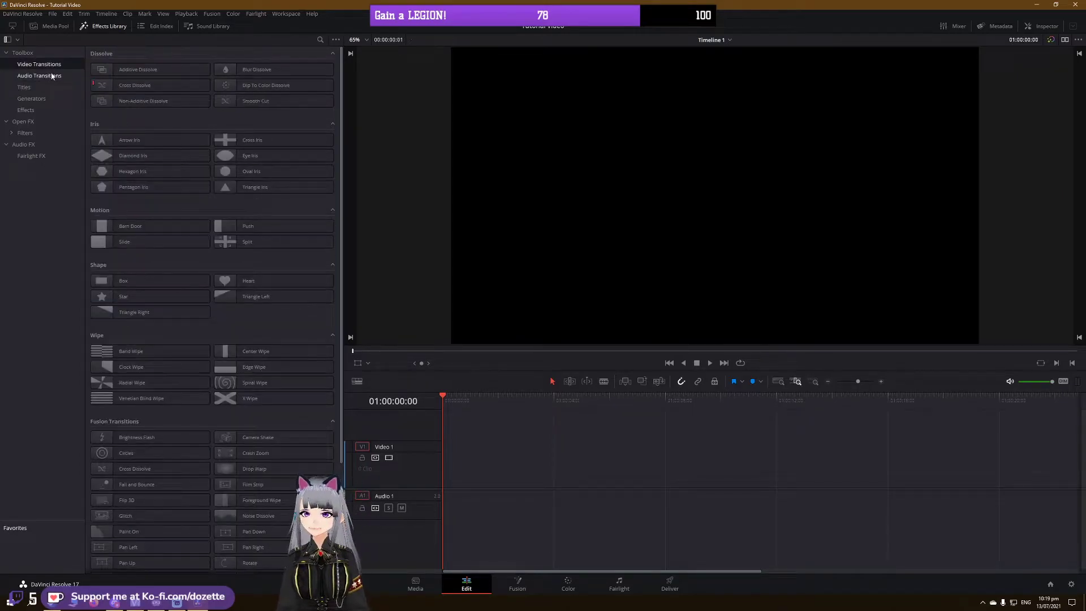
click(45, 108)
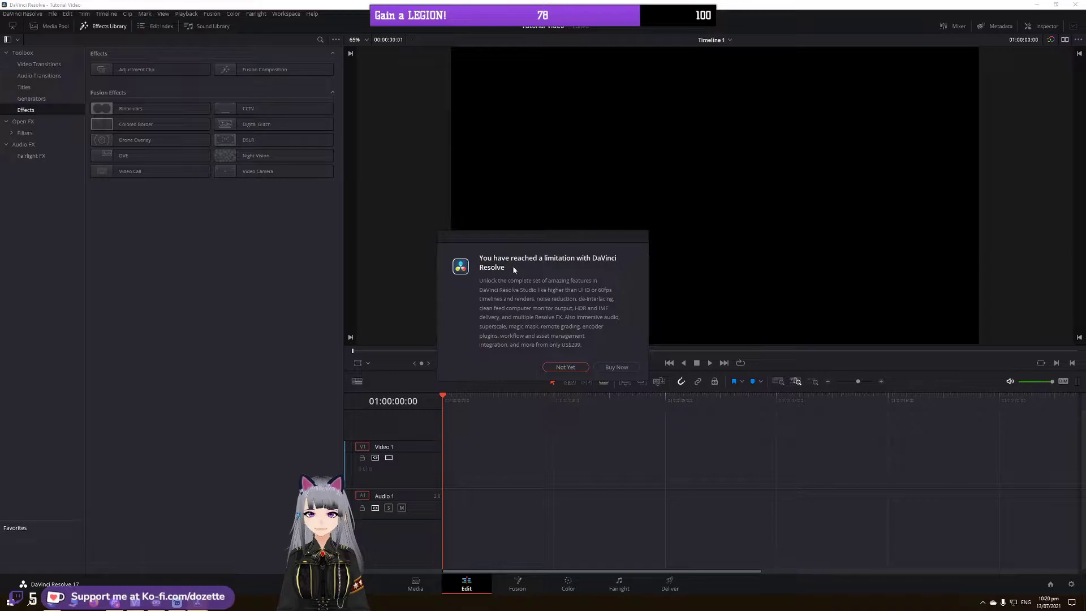
Step: Dismiss the Studio limitation and unknown tool dialogs and view the Video Transitions and Titles categories
click(566, 368)
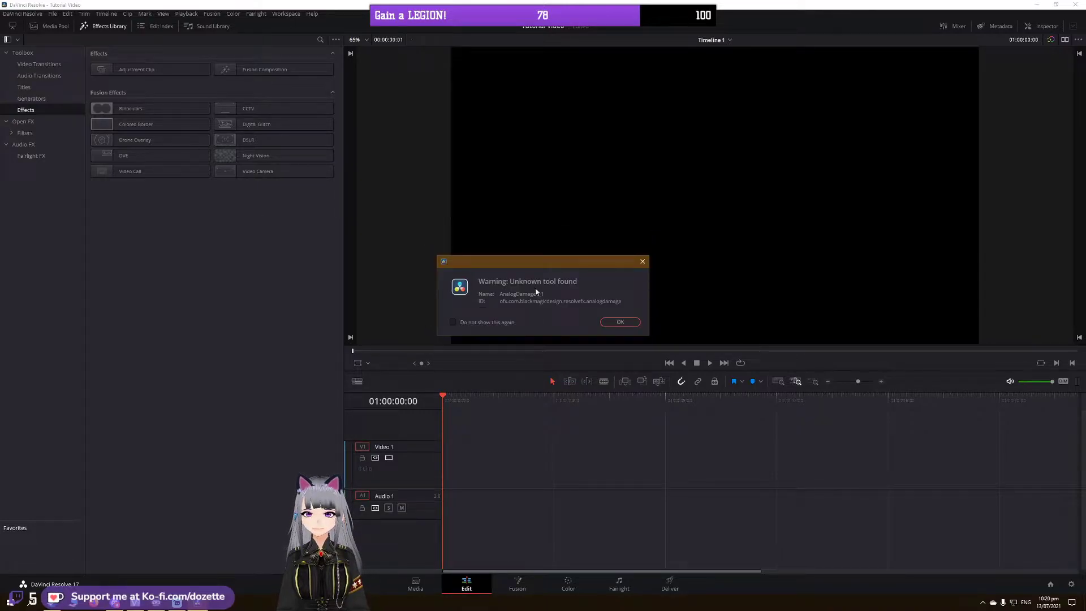
click(620, 322)
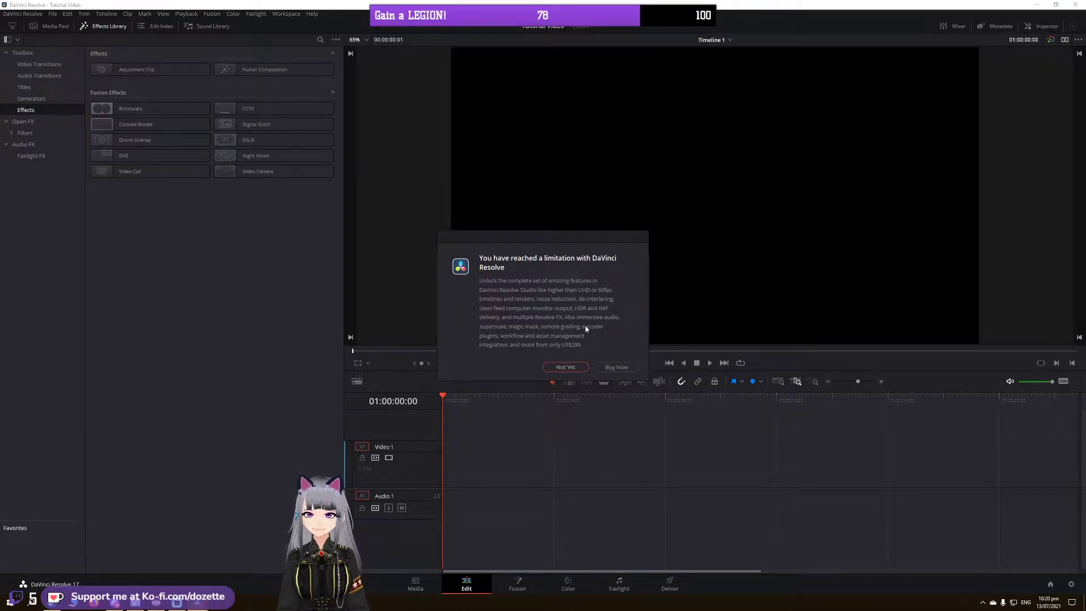
click(567, 368)
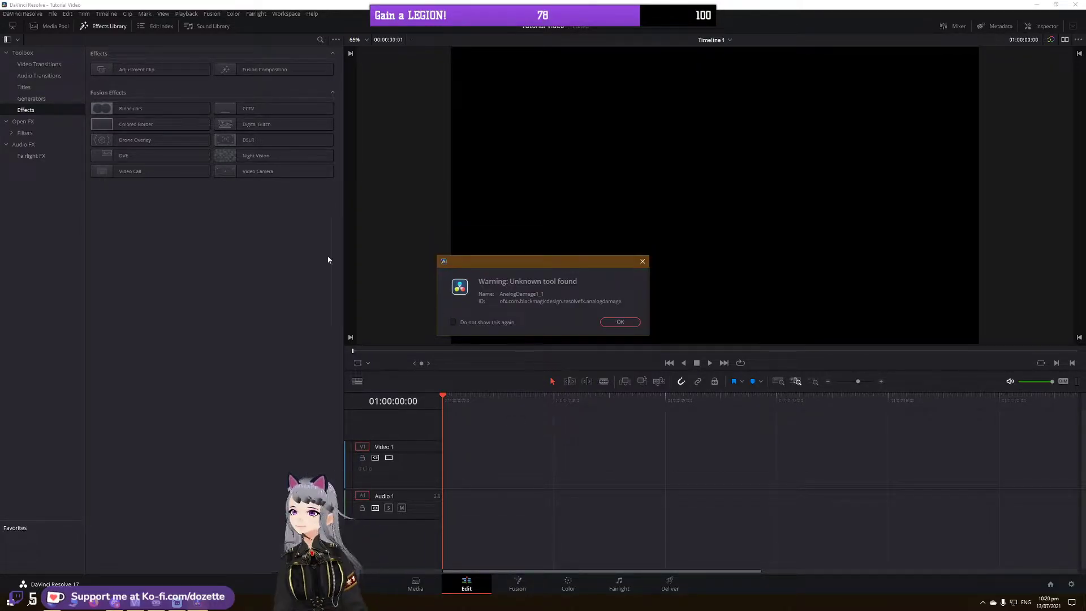
click(615, 322)
click(41, 65)
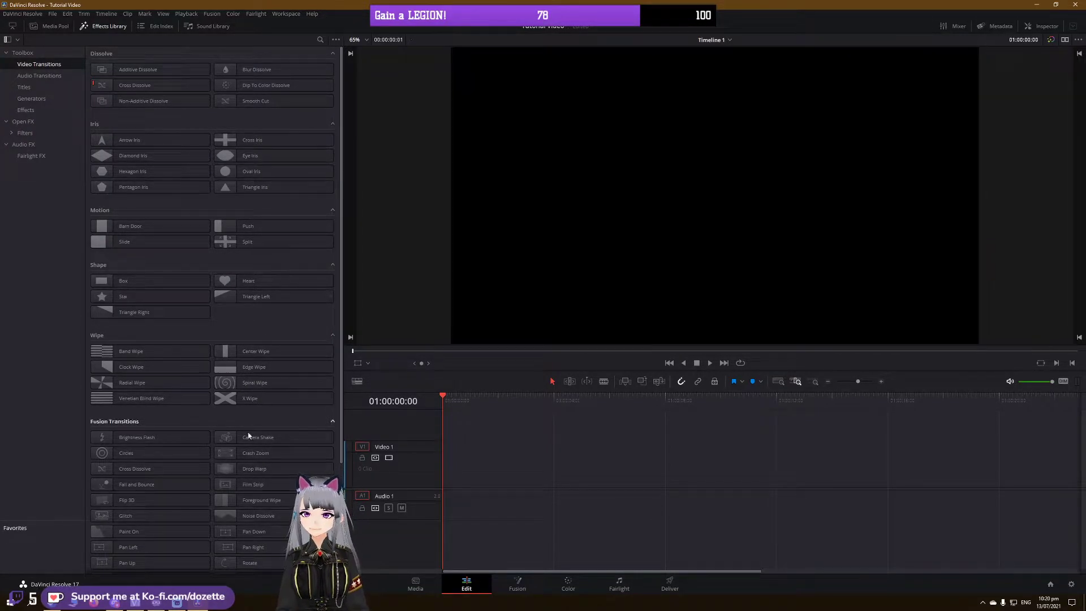
click(24, 87)
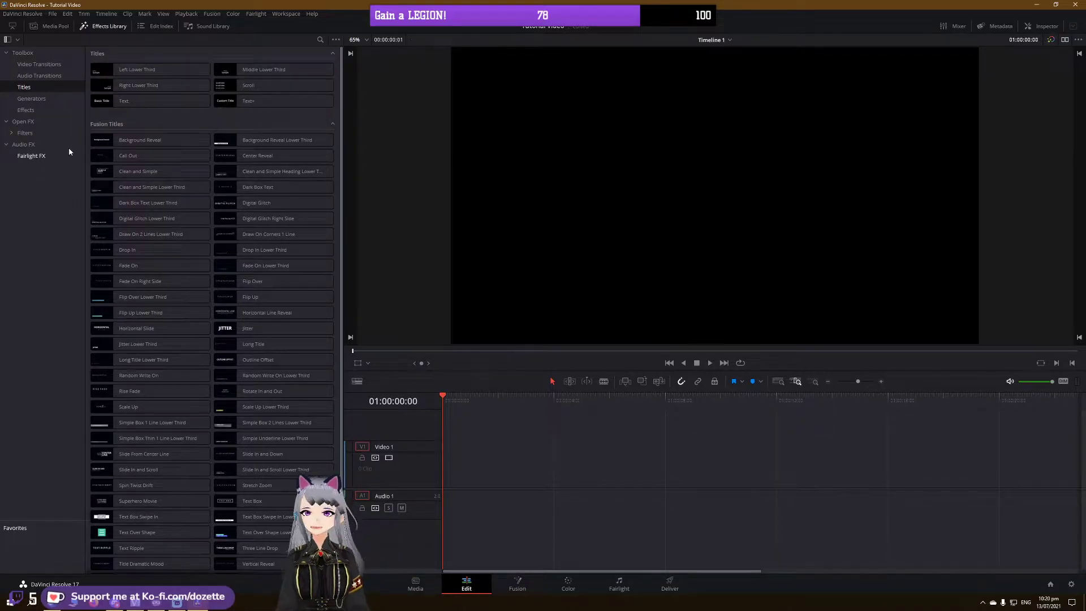
Step: Hide the Effects Library and briefly show the Inspector for the empty timeline
click(103, 26)
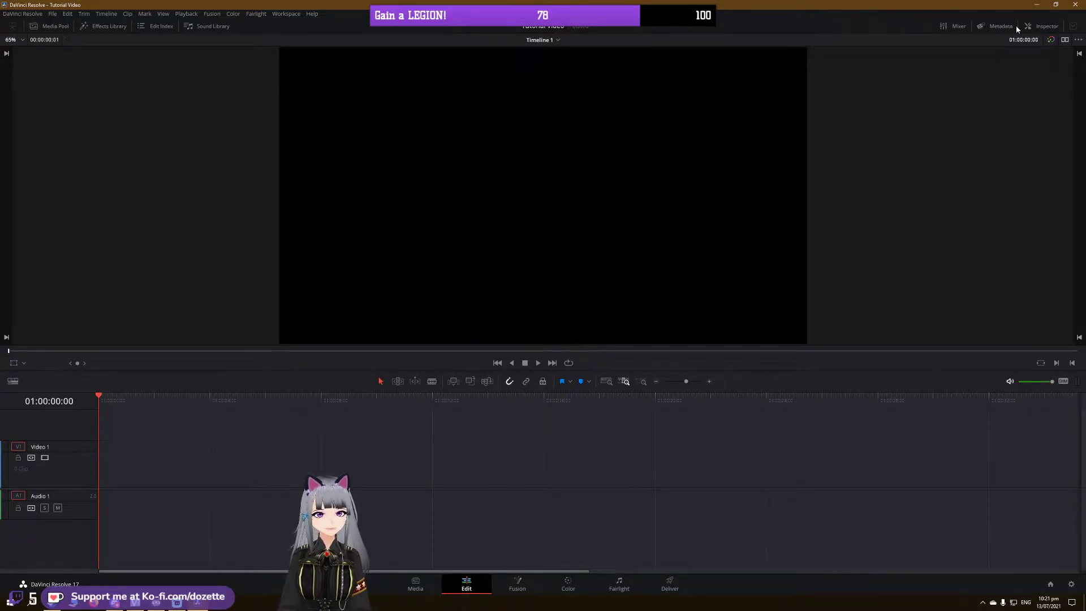
click(1040, 26)
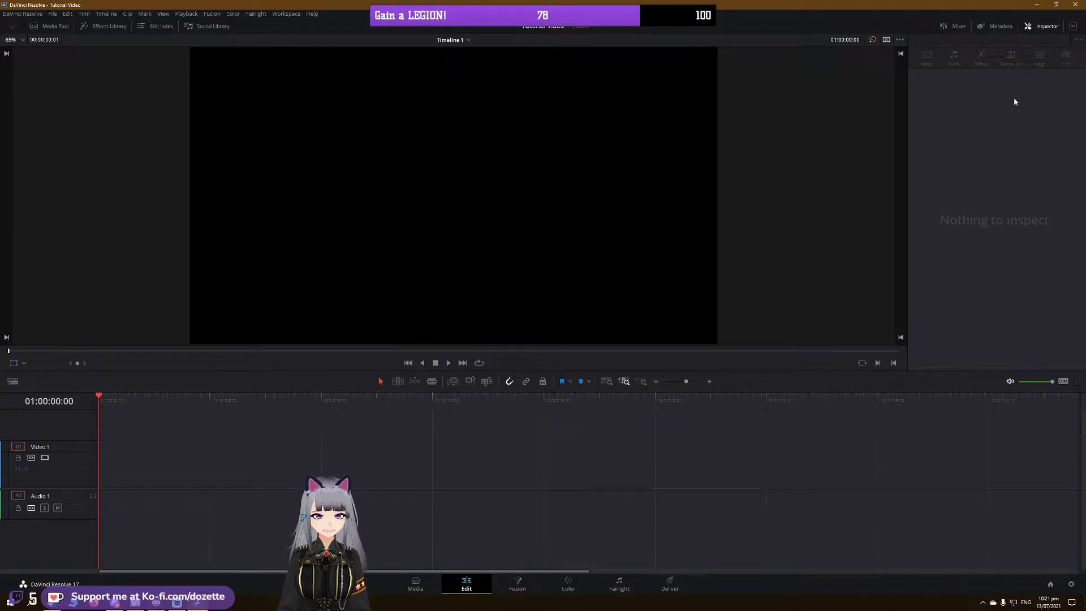
click(1044, 27)
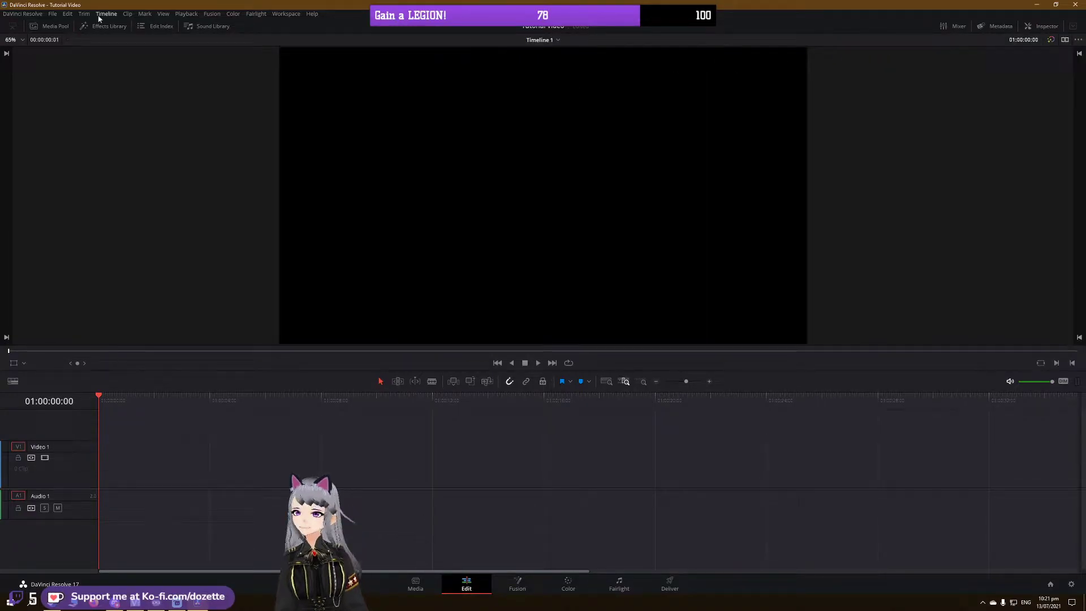
click(52, 14)
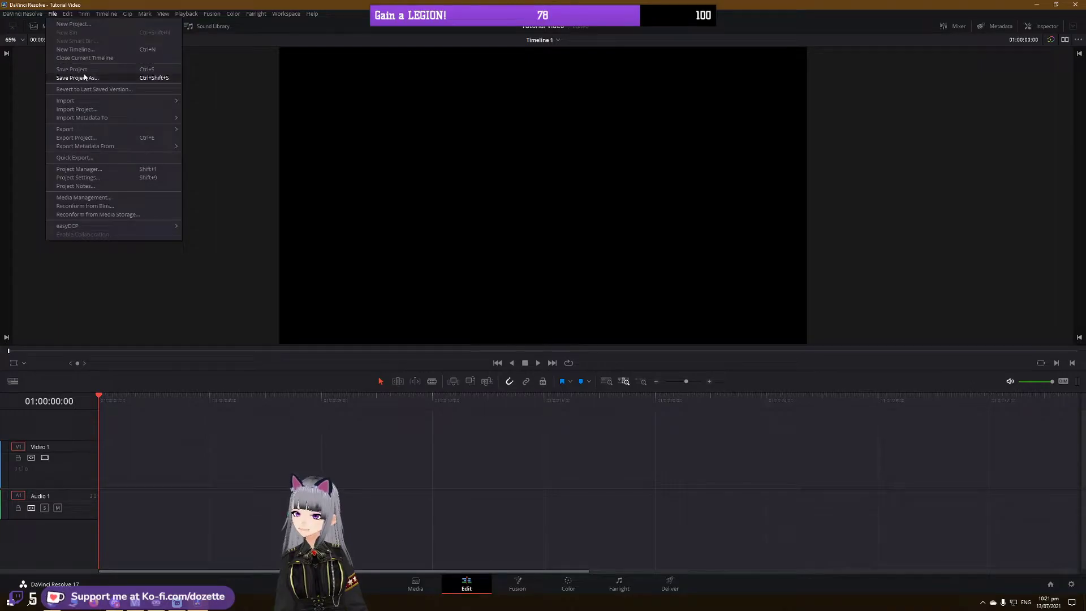
click(78, 25)
click(559, 319)
Step: Open the existing project "The Kriegsman Shanty" from the Project Manager
click(52, 13)
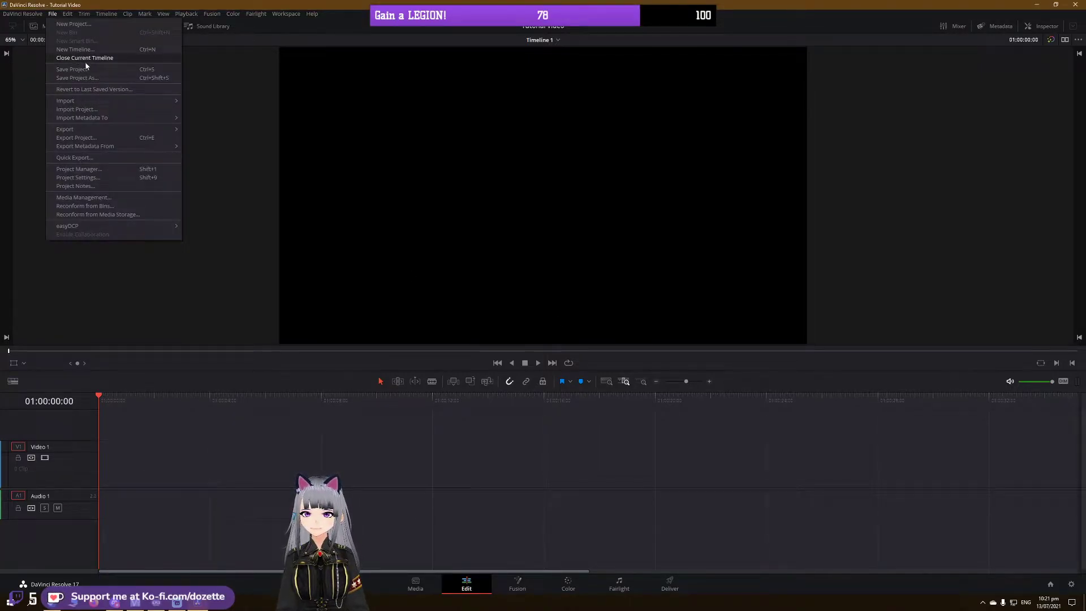
mouse_move(100, 146)
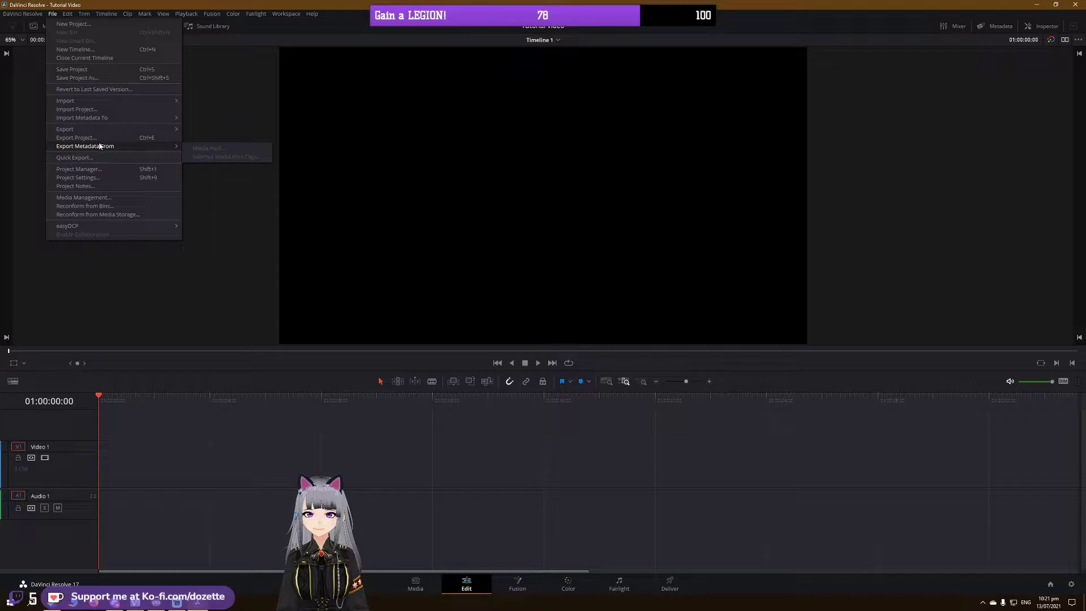
click(78, 170)
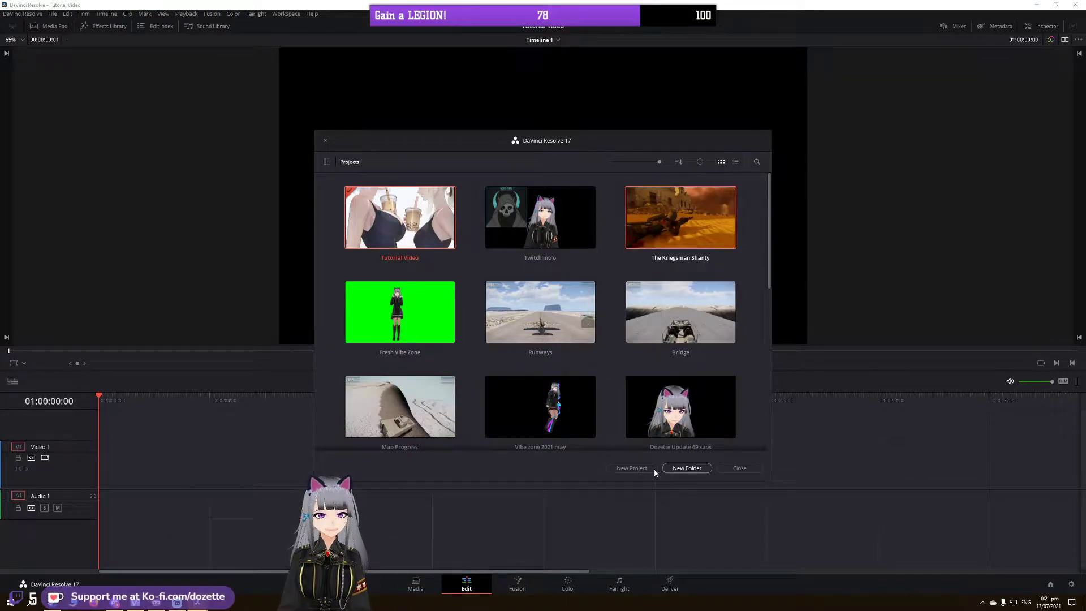
double_click(688, 227)
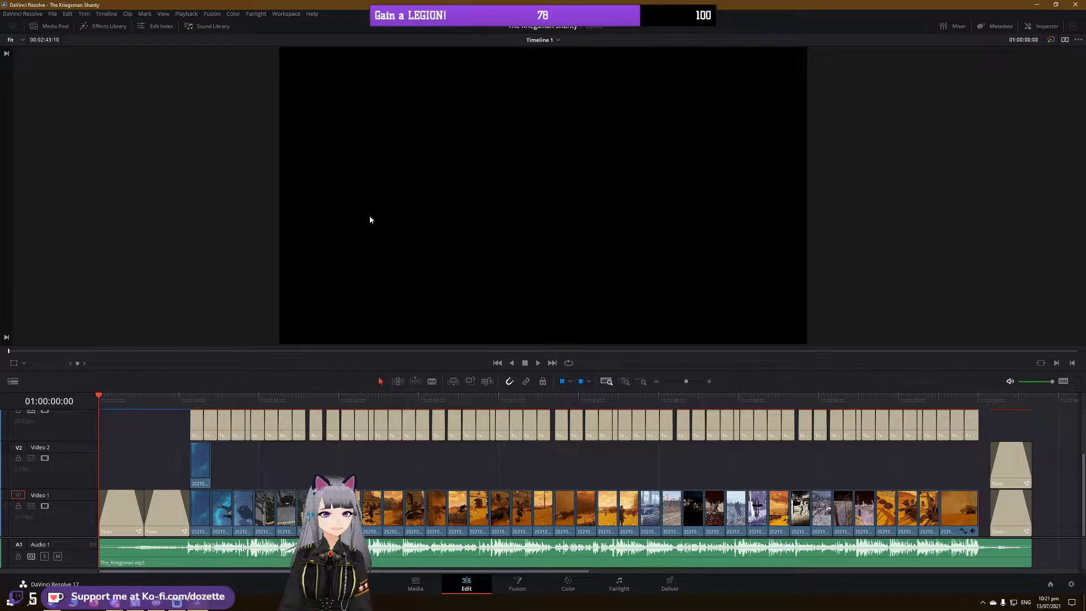
Step: Show the Media Pool of The Kriegsman Shanty and view the contents of Bin 1 and Bin 2
click(51, 26)
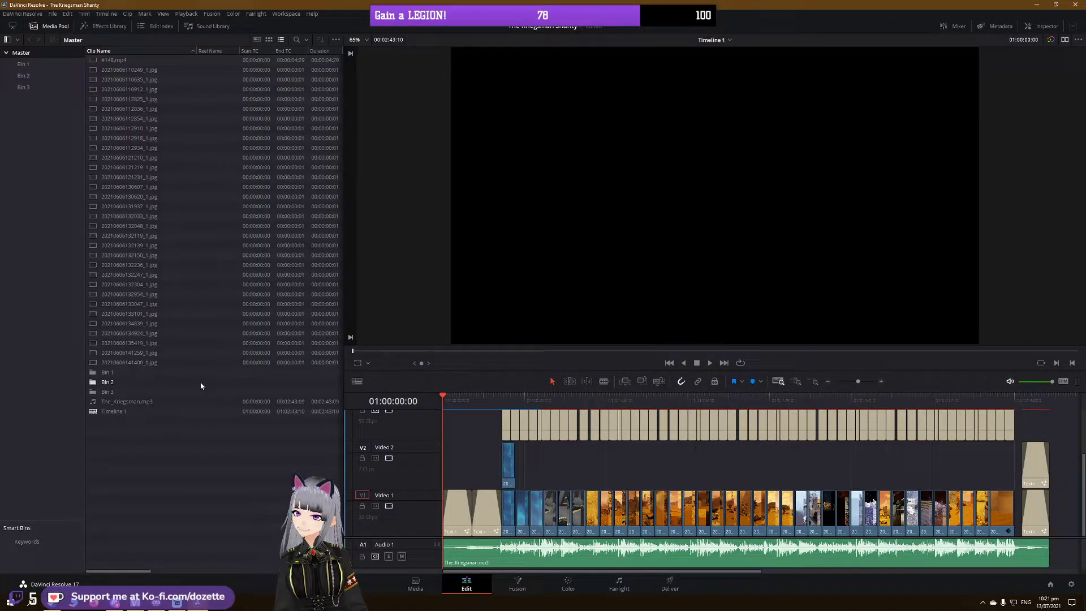
click(36, 64)
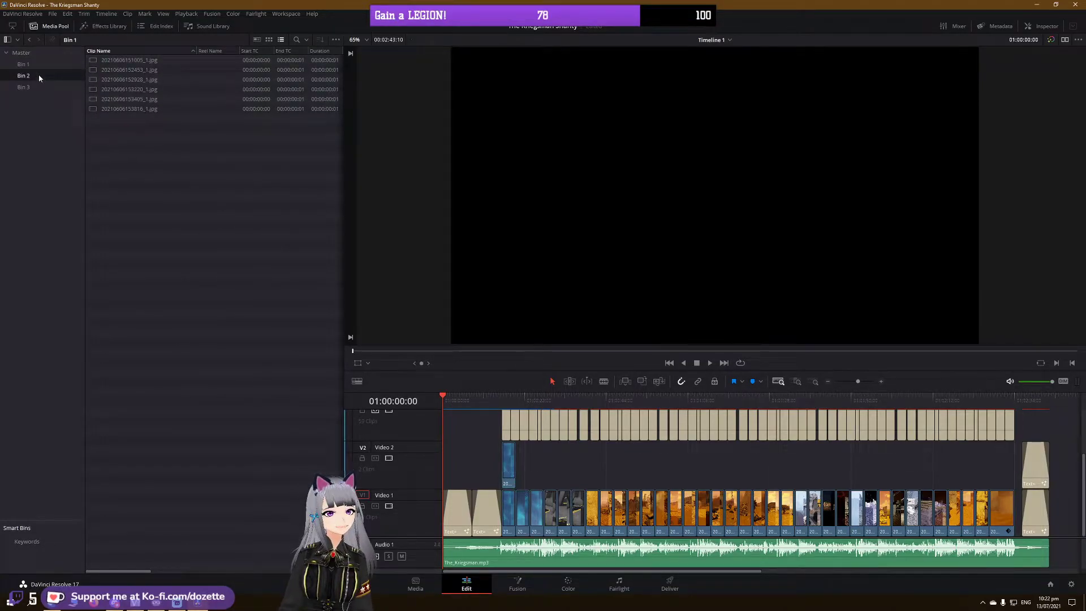
click(37, 88)
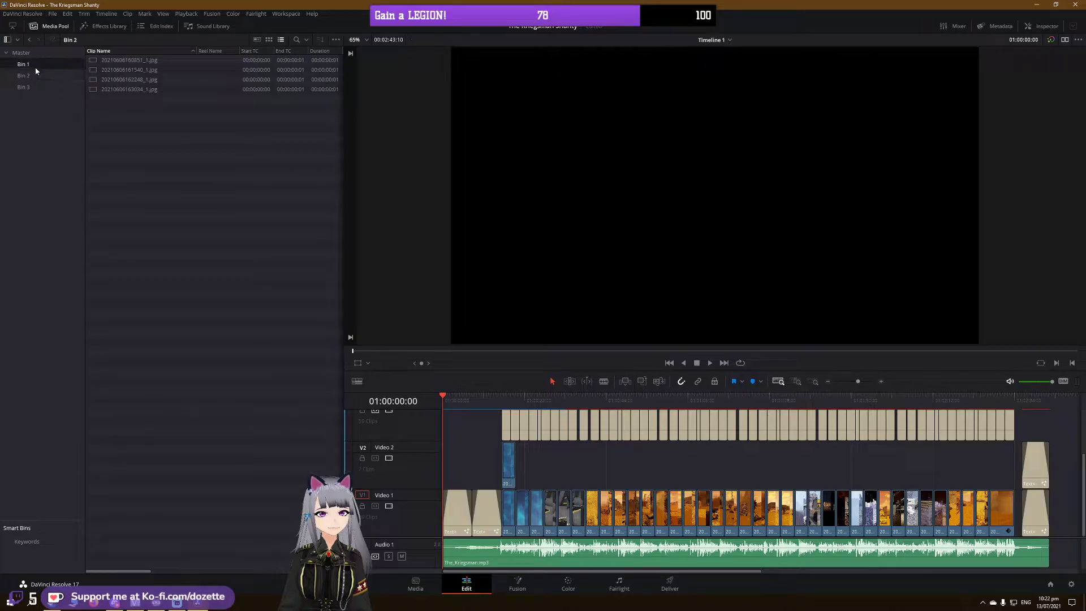
click(37, 76)
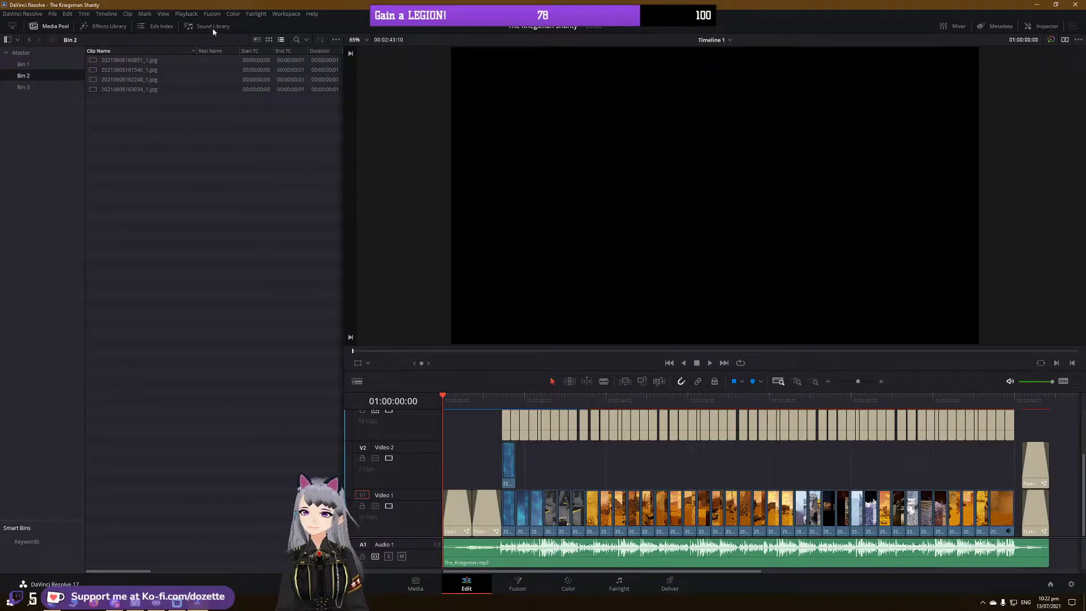
Step: Hide the Media Pool and look over the title, image and audio tracks of The Kriegsman Shanty timeline
click(64, 26)
scroll(162, 436, up, 3)
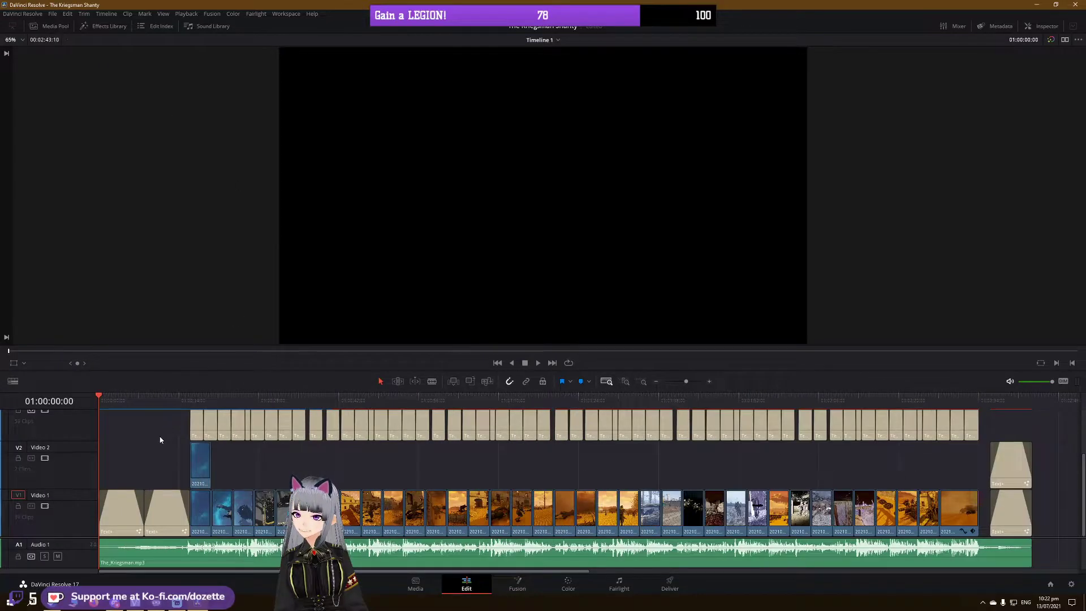
scroll(151, 452, up, 1)
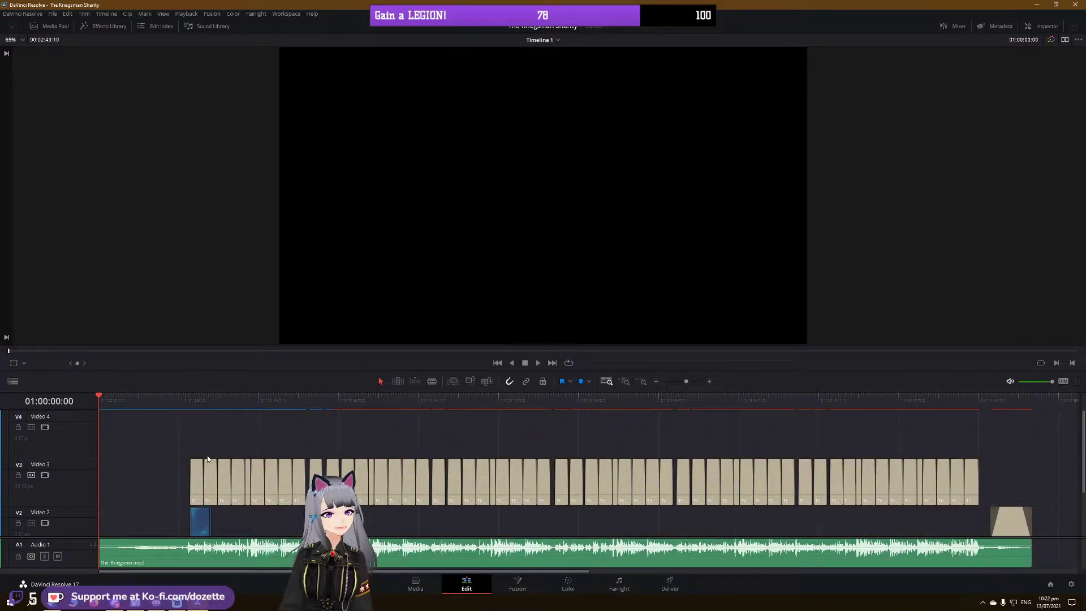
scroll(207, 457, down, 3)
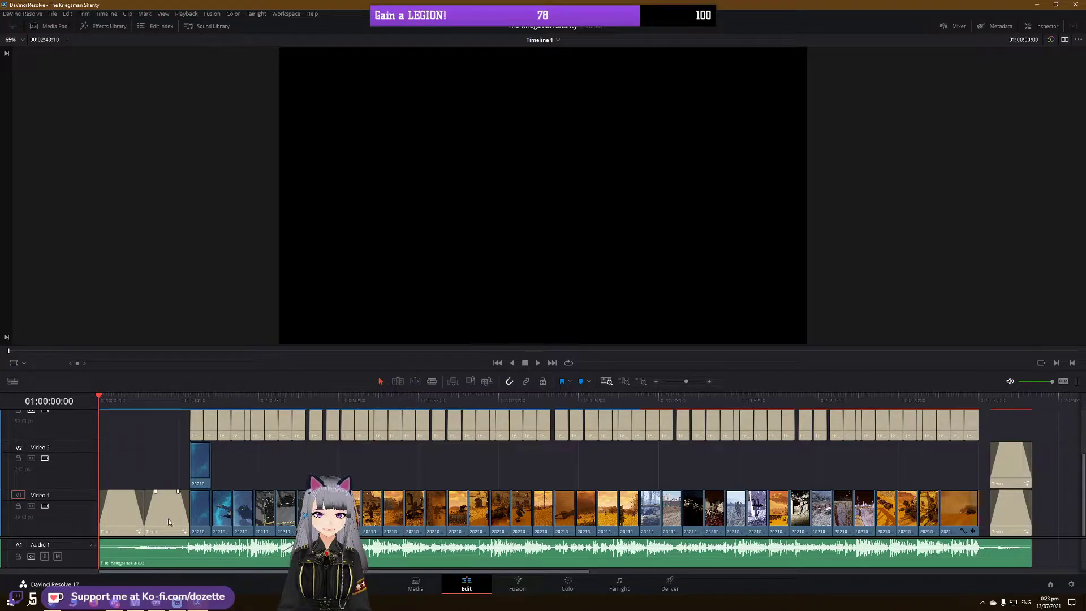
Step: Go to the end credits and show the Inspector text settings of the Video 2 and Video 1 credit titles
click(1016, 401)
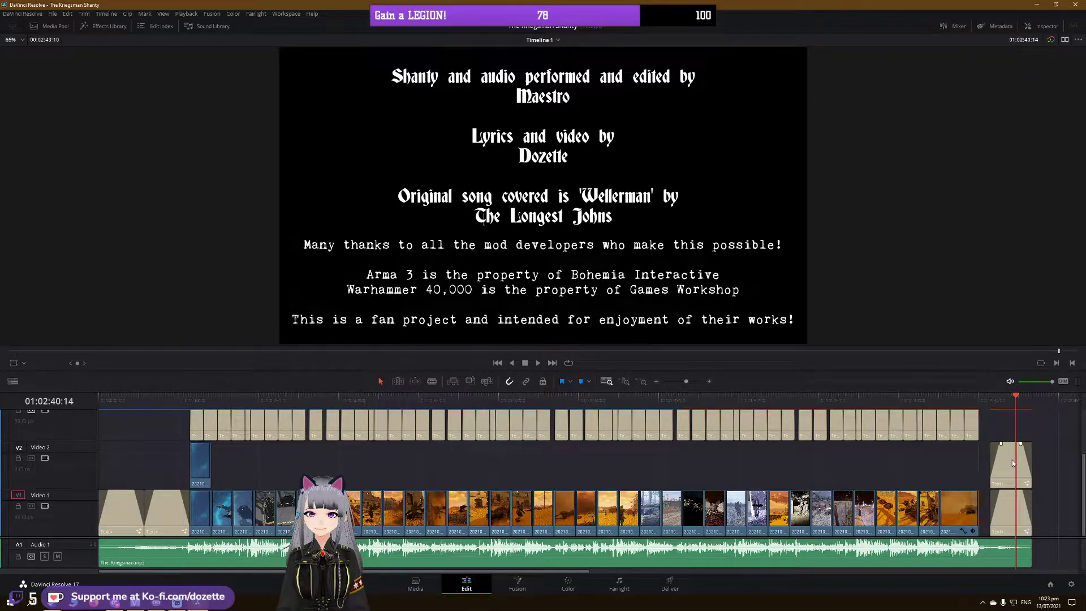
click(1039, 29)
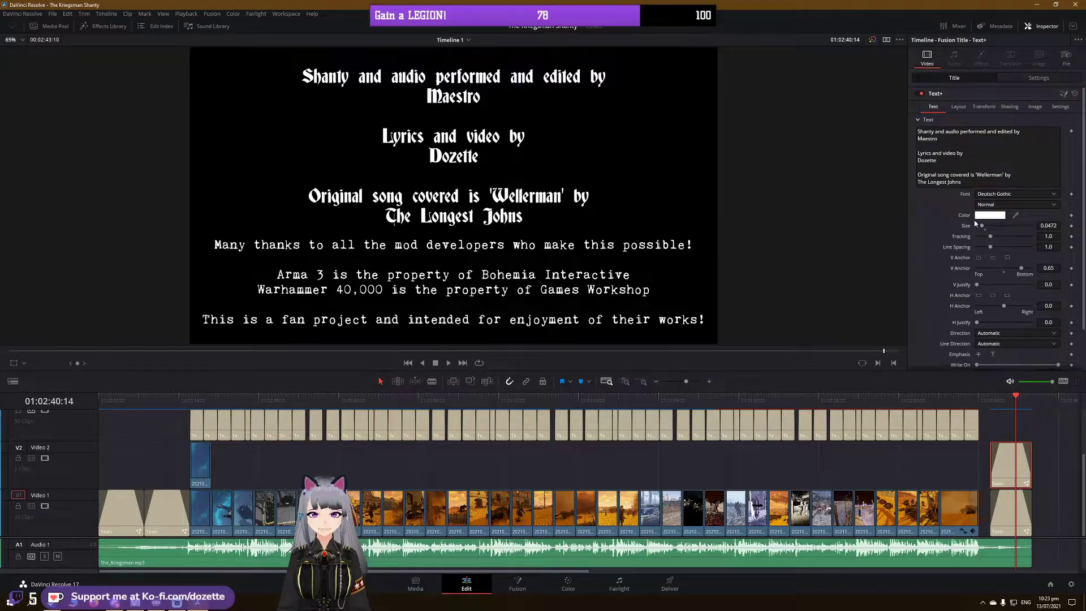
click(1025, 514)
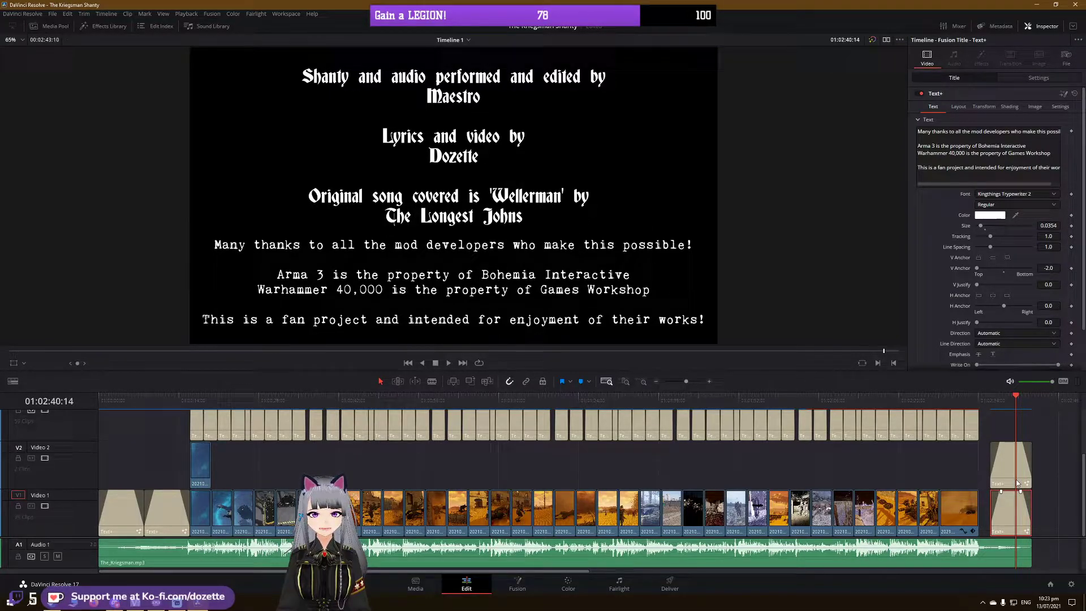
Step: Play the end credits from just before the titles fade in to the end of the timeline
click(1009, 399)
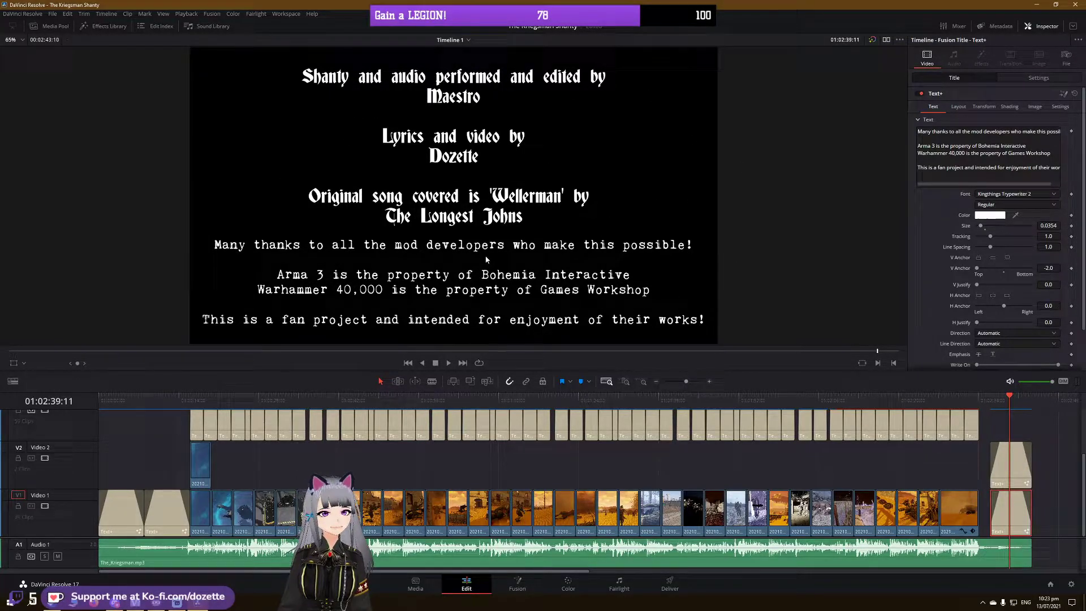
click(988, 400)
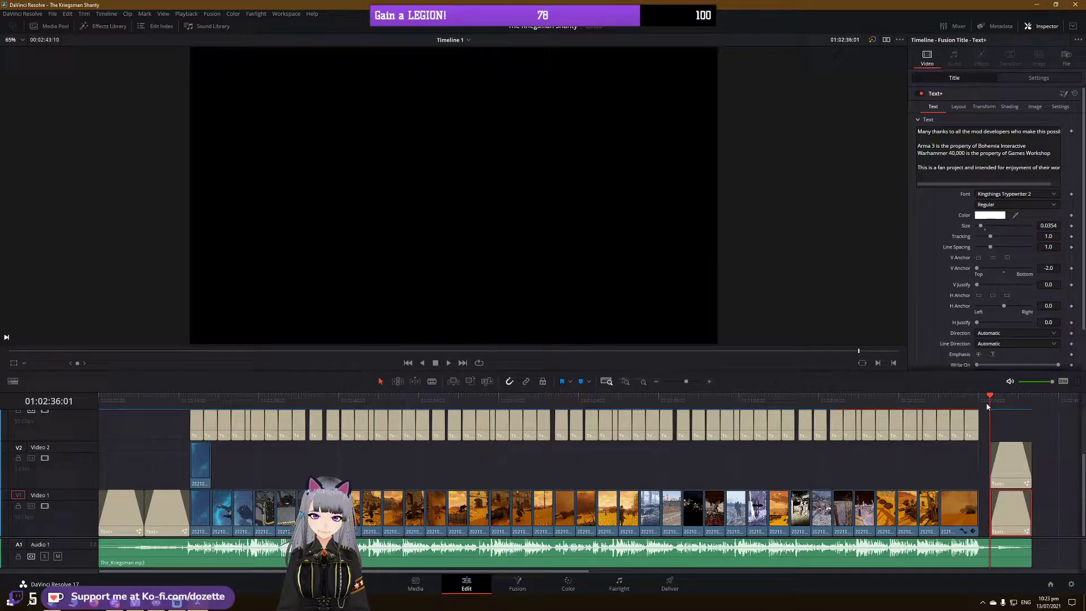
click(449, 362)
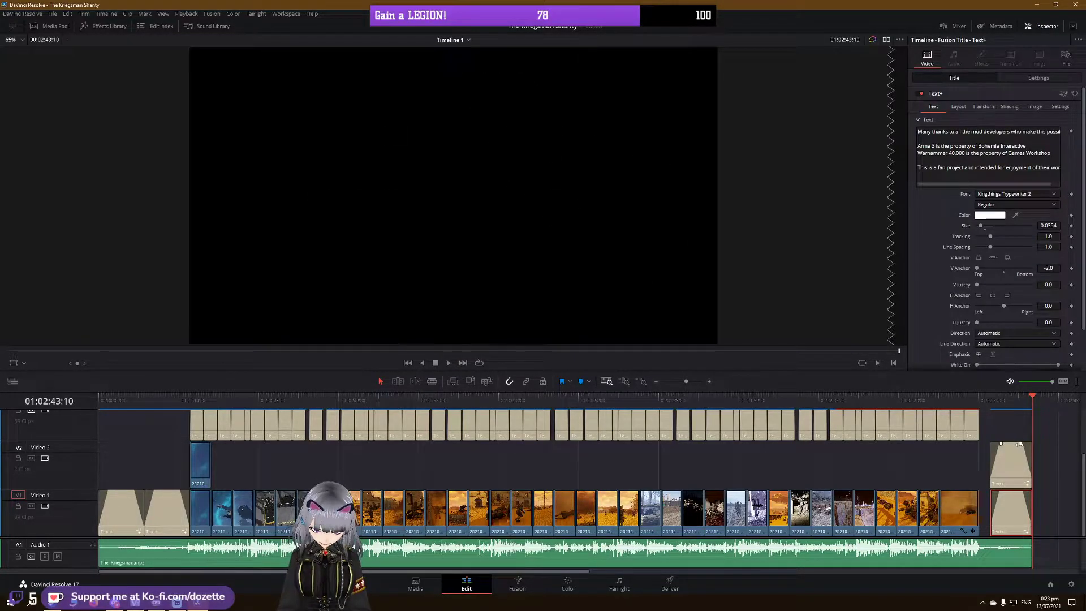
Step: Lengthen the fade-out of the Video 2 credits title and play the credits to compare both fades
click(1006, 398)
drag(1021, 445, 1009, 445)
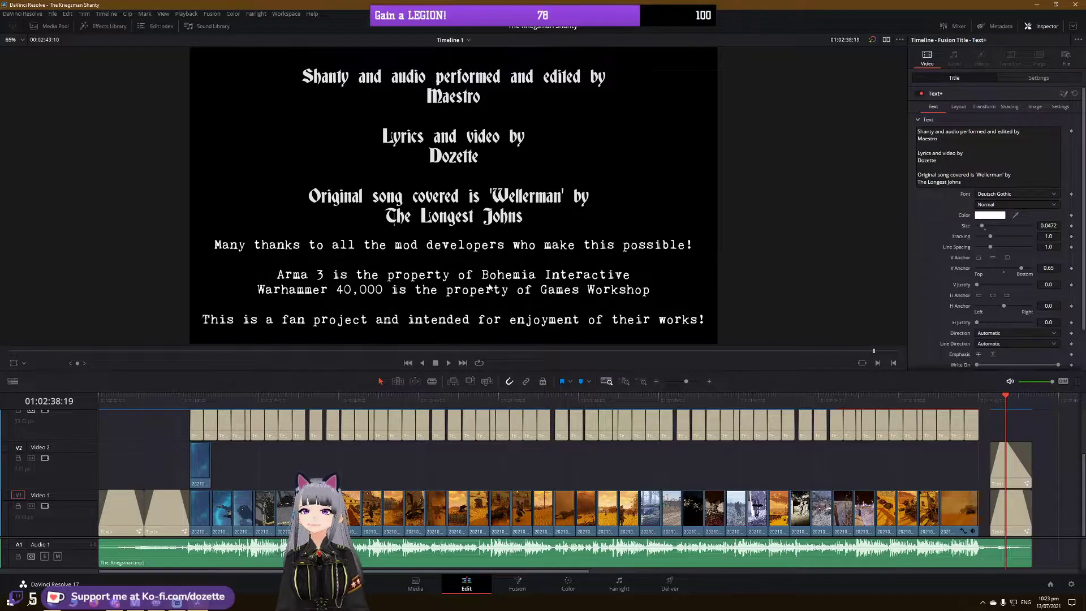
click(448, 364)
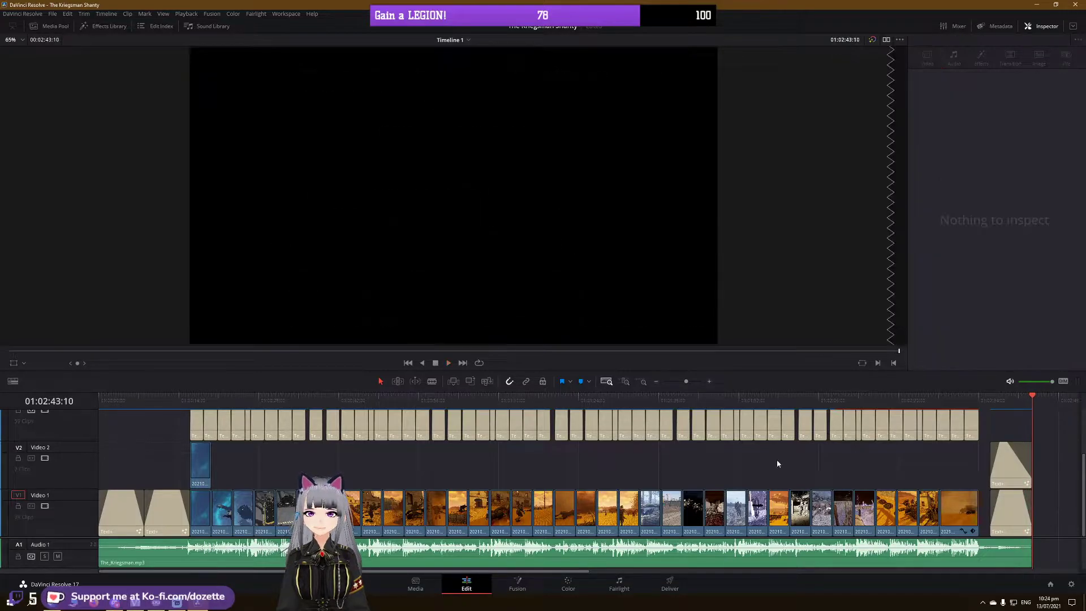
click(1000, 400)
click(449, 363)
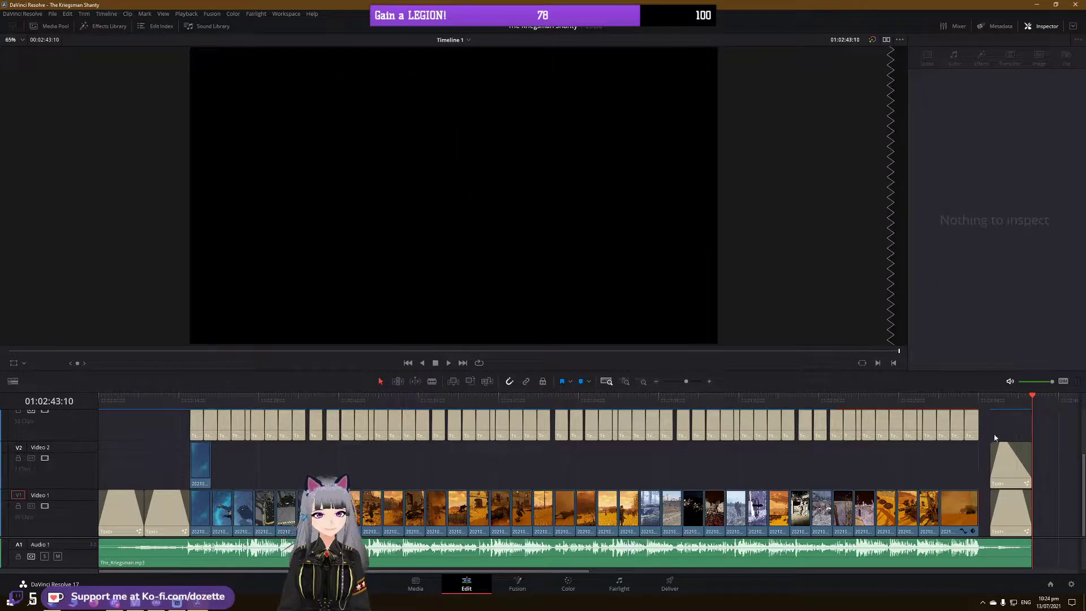
Step: Restore the Video 2 title's fade-out to match the Video 1 title and return the playhead to the credits
drag(1006, 446, 1021, 445)
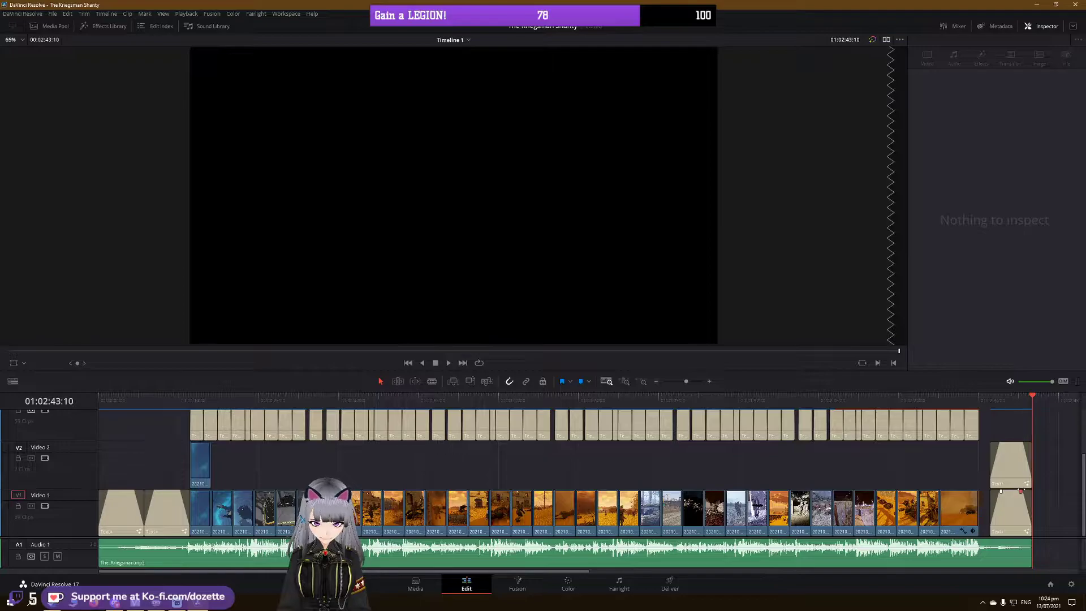
drag(1021, 490, 1021, 490)
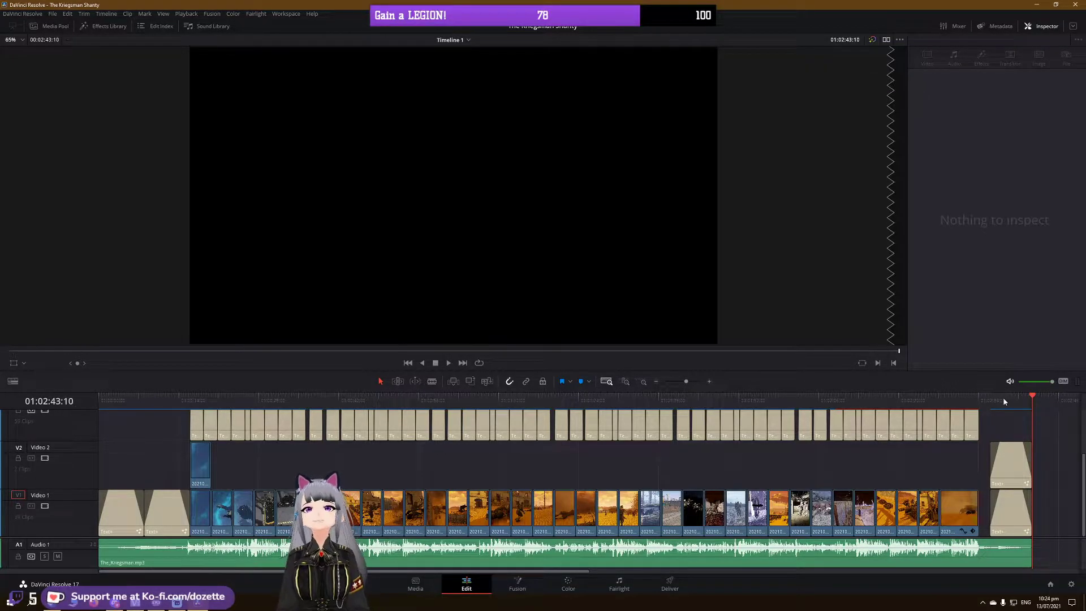
click(1003, 400)
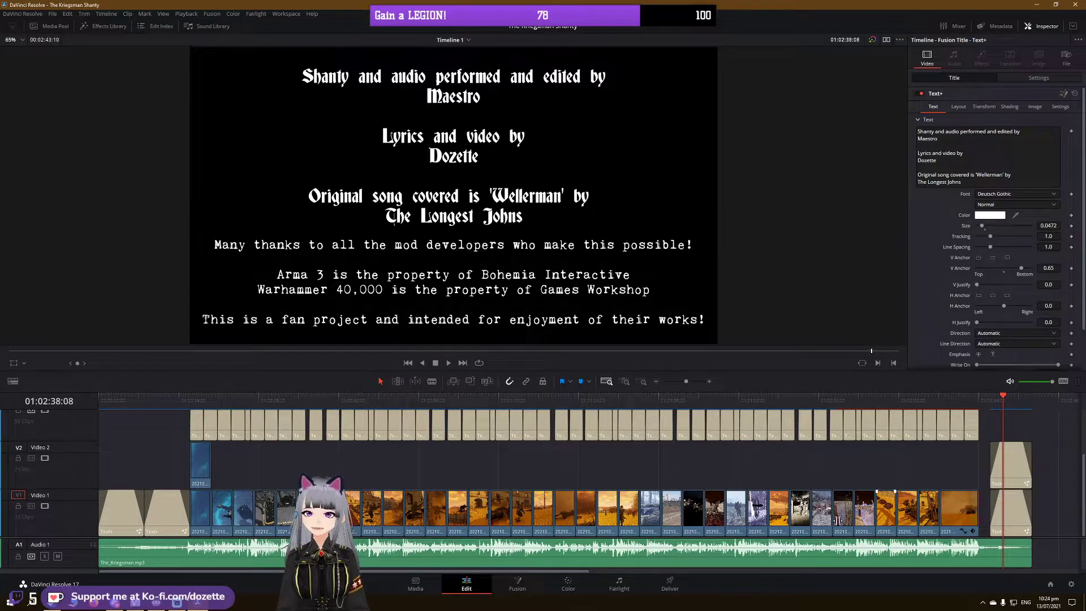
Step: Examine the lyric titles and their matching shots at several points in the later part of the timeline
drag(783, 400, 871, 412)
click(834, 401)
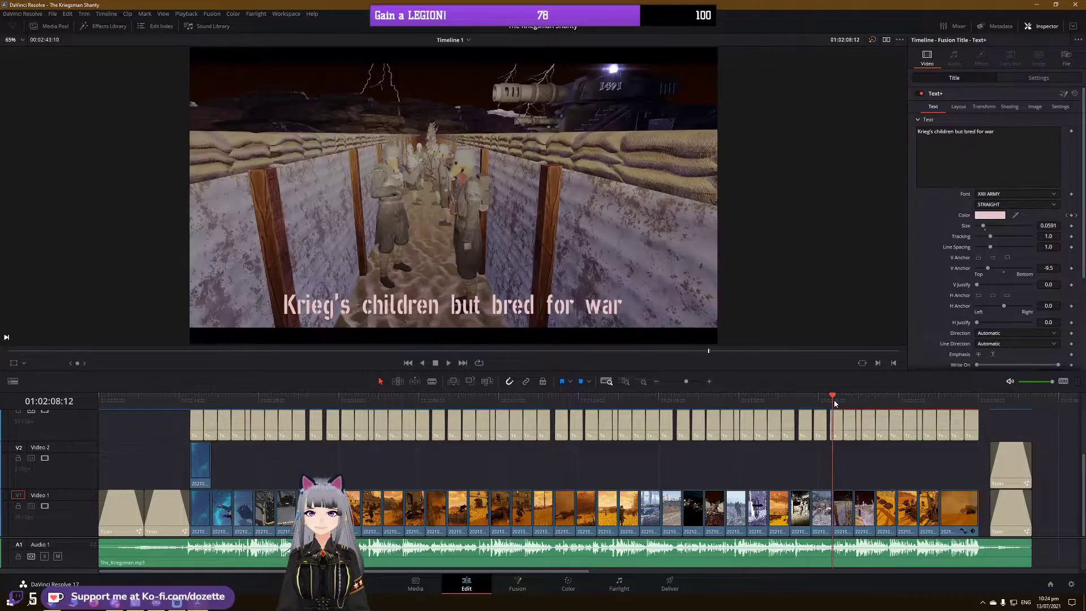
scroll(939, 461, up, 1)
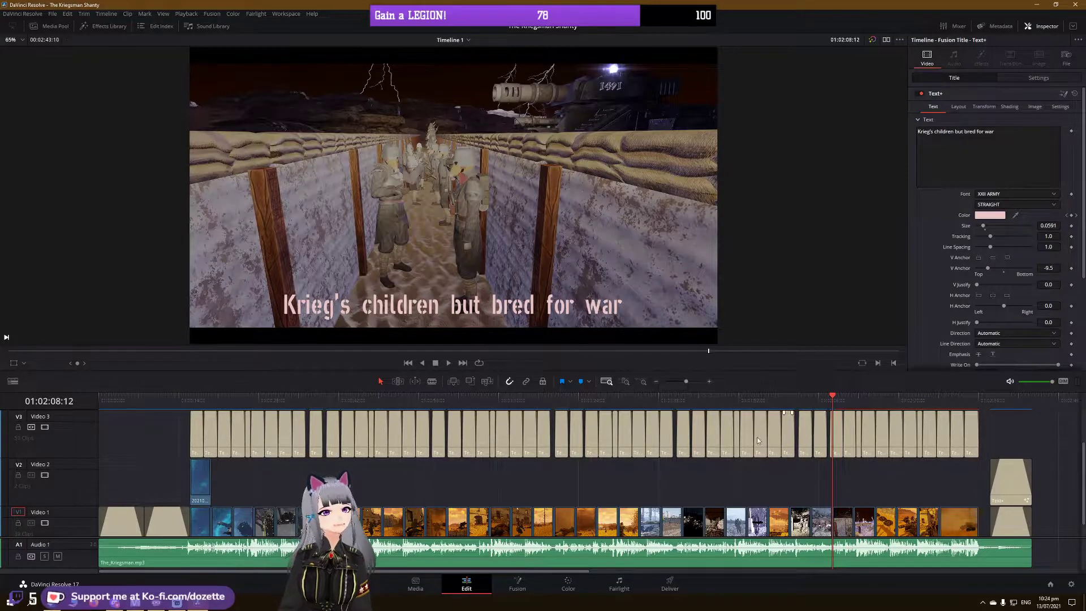
click(726, 400)
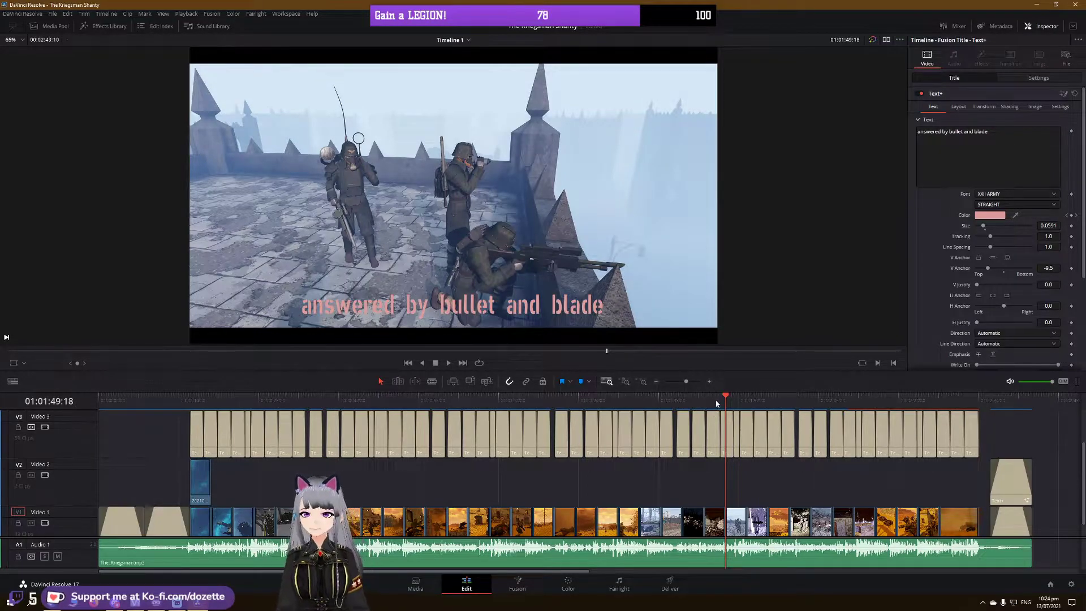
click(714, 399)
mouse_move(711, 397)
mouse_down()
mouse_move(290, 396)
mouse_move(719, 395)
mouse_up()
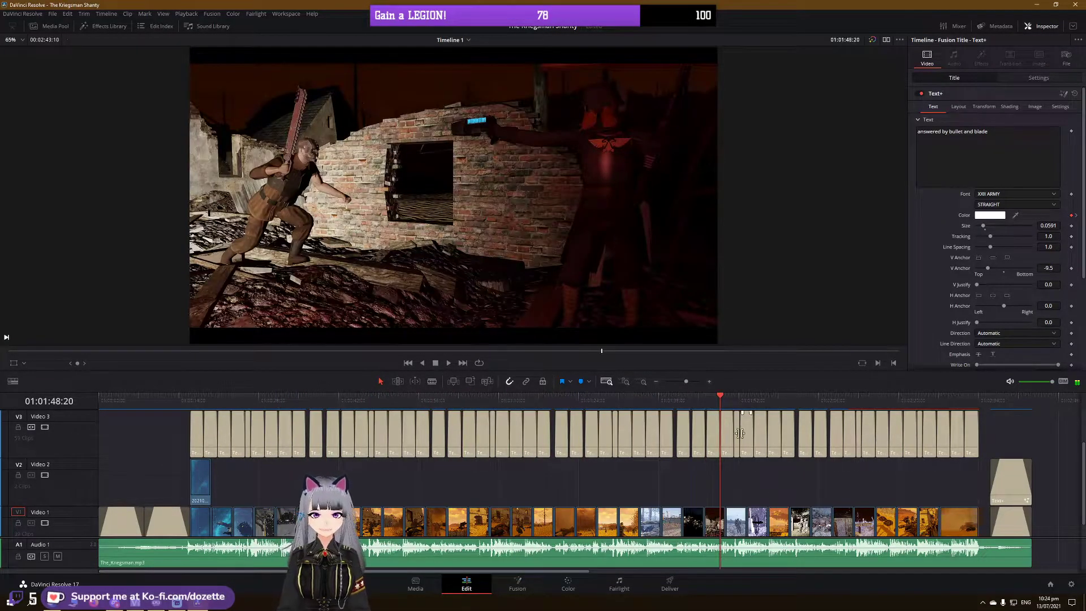
scroll(783, 498, down, 1)
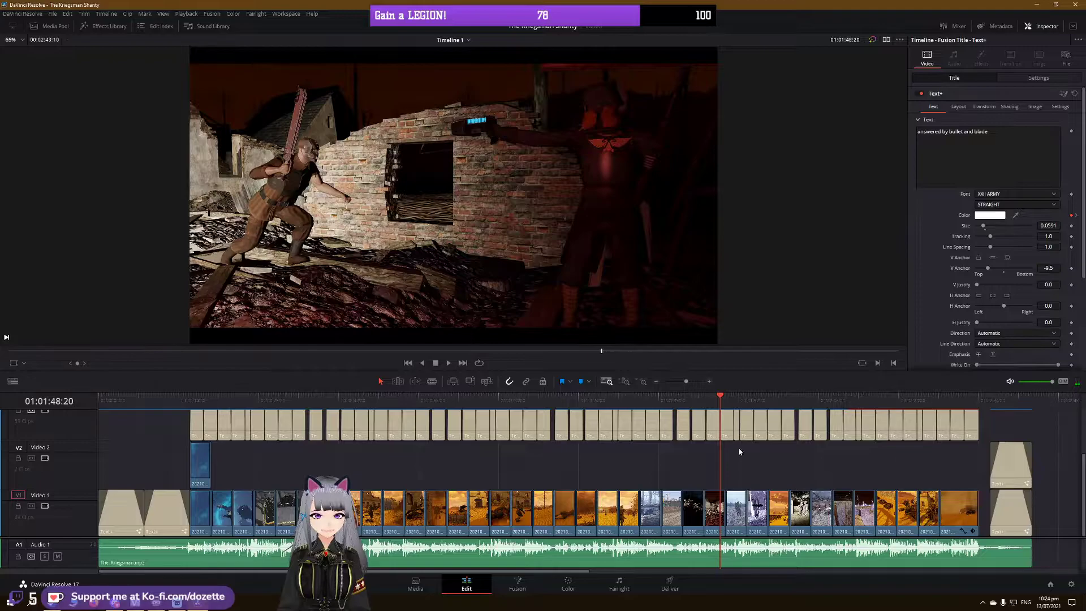
click(753, 400)
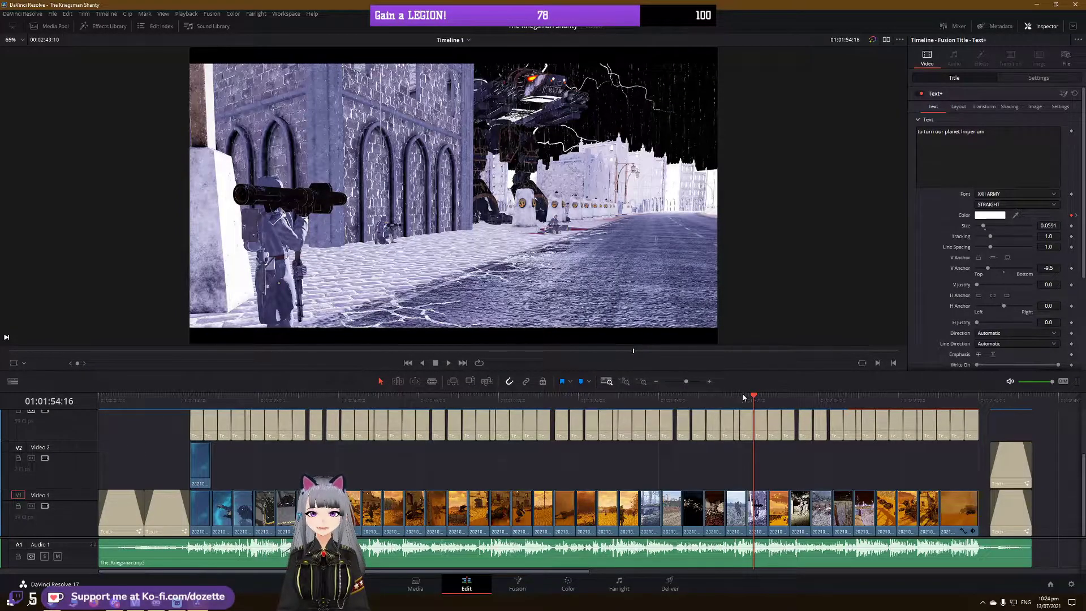
click(747, 396)
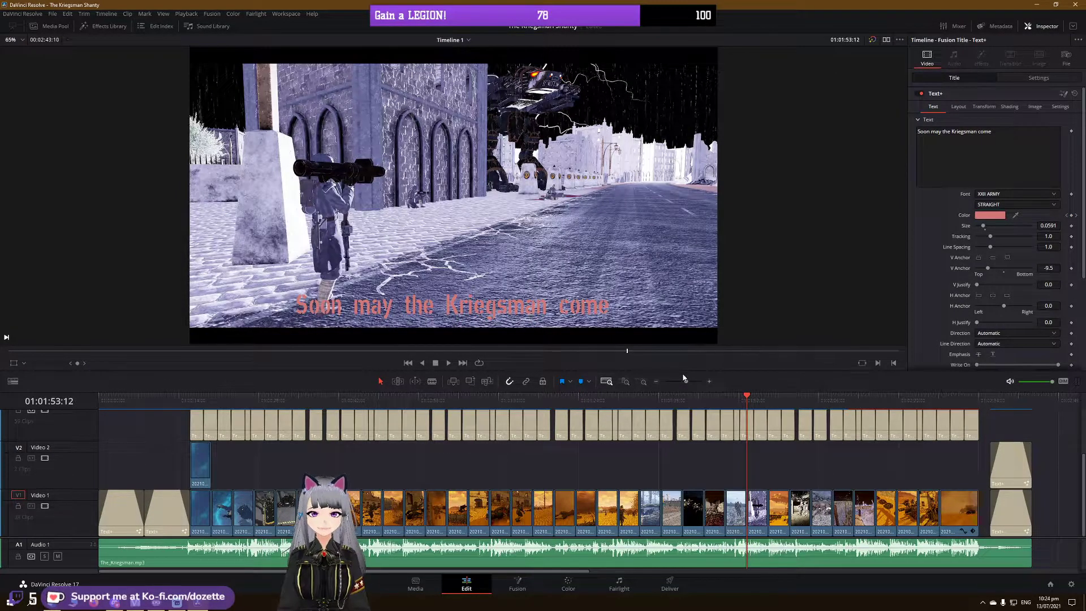
Step: Enlarge the timeline area to show all tracks and scrub through the opening titles and early lyric shots
drag(684, 371, 676, 157)
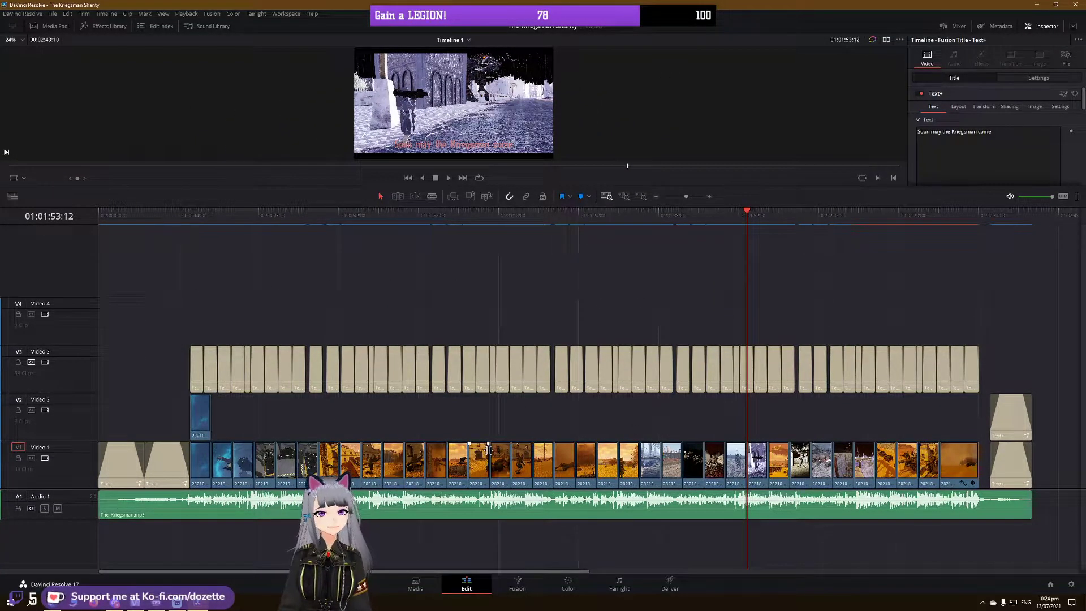
click(119, 217)
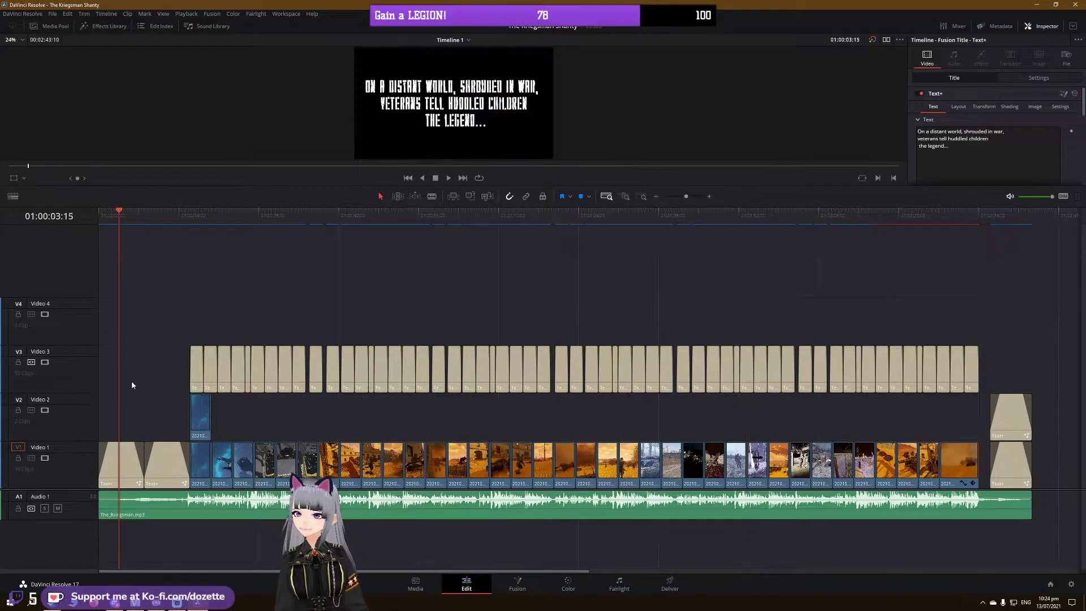
click(119, 211)
drag(118, 211, 204, 216)
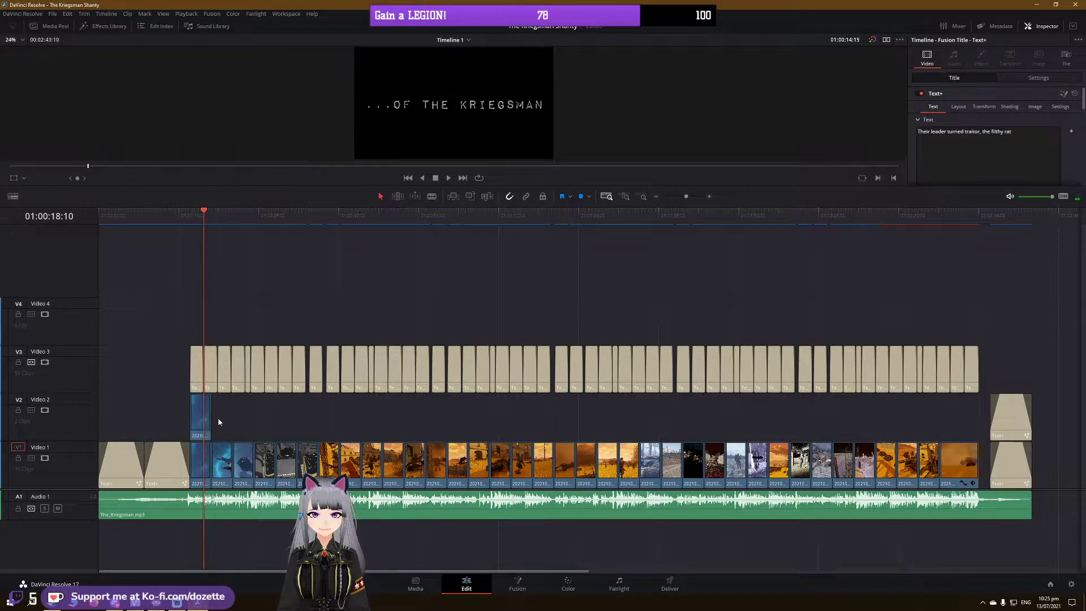
click(279, 211)
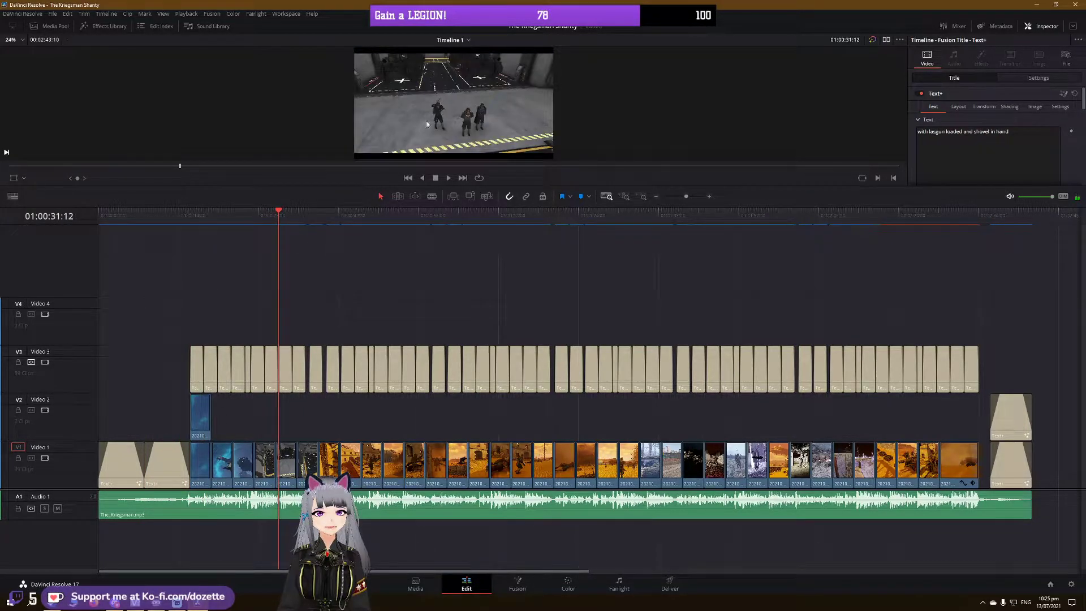
click(361, 211)
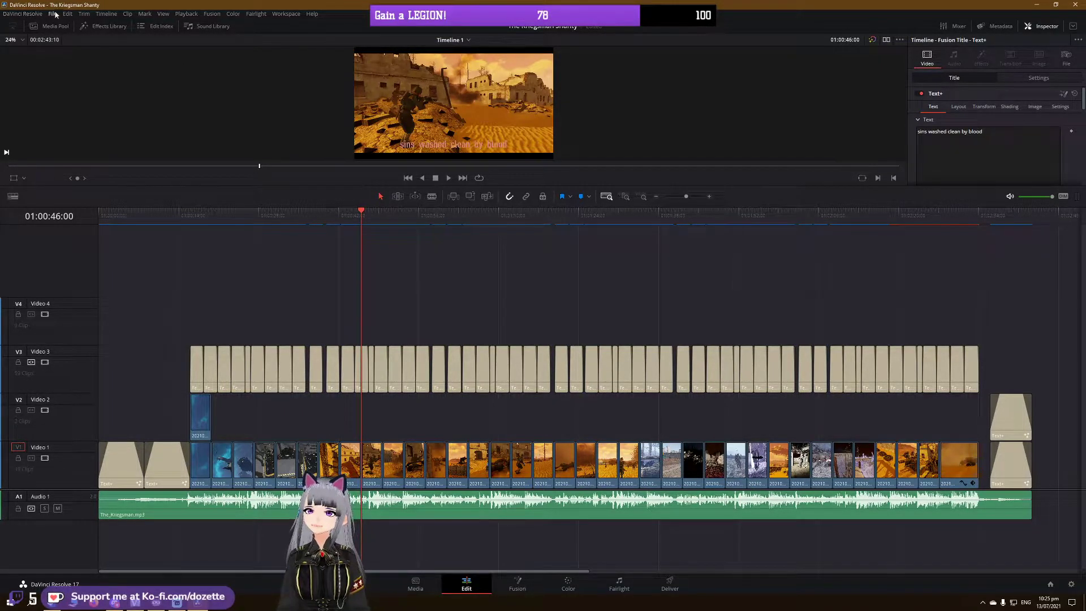
Step: Open the Tutorial Video project from the Project Manager
click(52, 13)
click(79, 169)
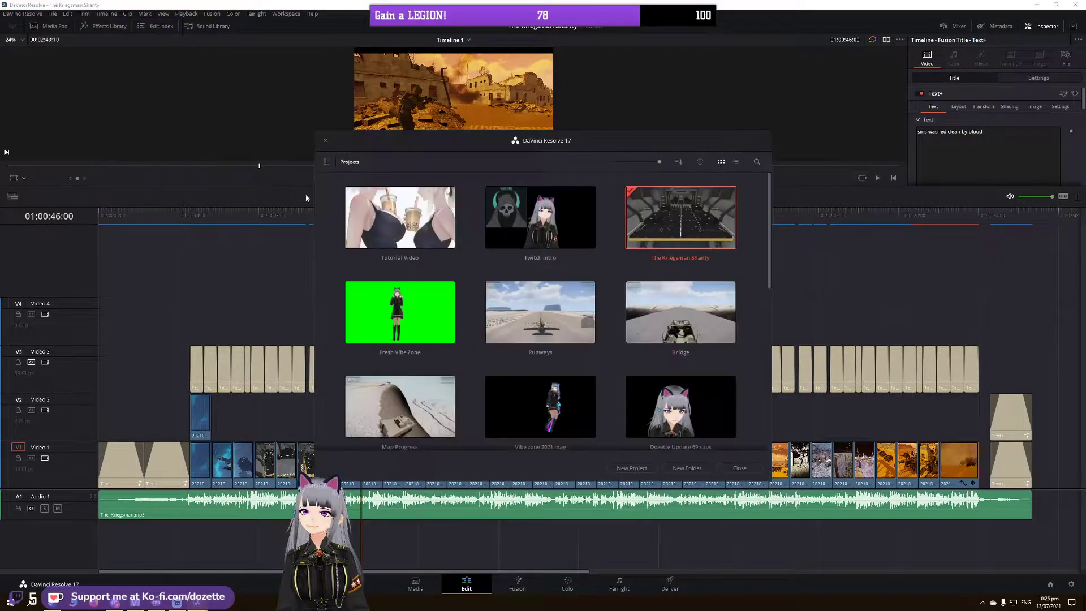
double_click(413, 222)
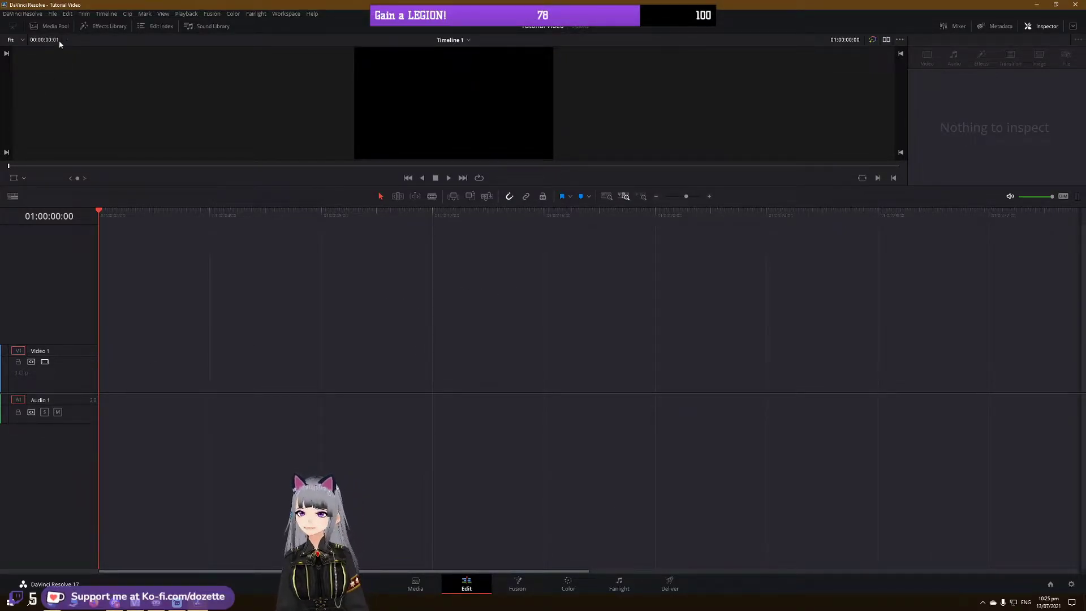
Step: Place the Media Pool's image at the start of Video 1 and extend it to about 16 seconds
click(53, 27)
drag(146, 60, 452, 376)
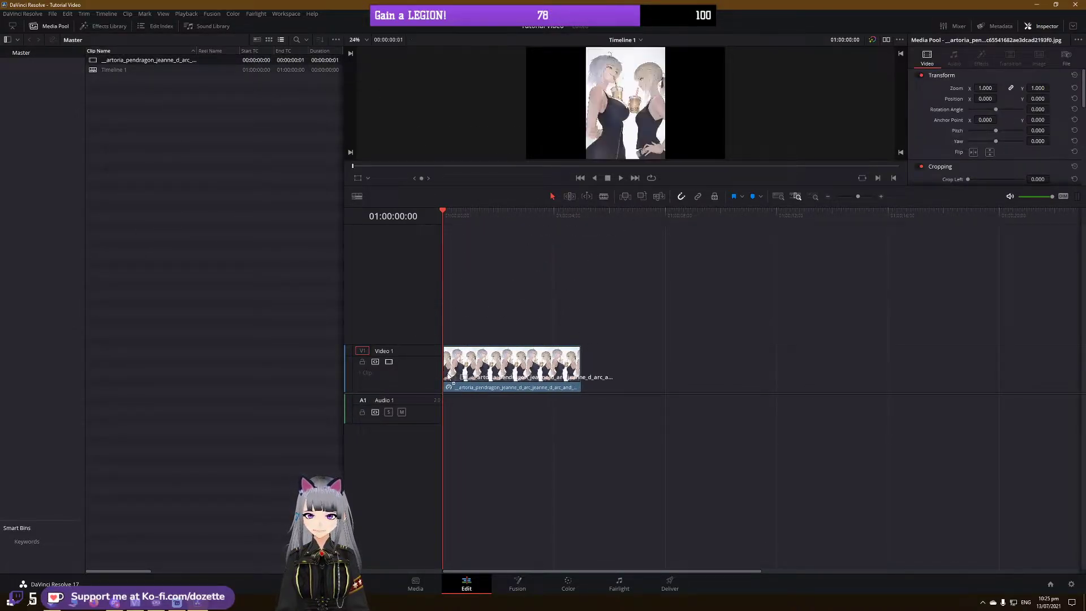
drag(582, 375, 895, 358)
Step: Import The_Kriegsman.mp3 from the Music folder and place it at the start of Audio 1
right_click(151, 107)
click(188, 187)
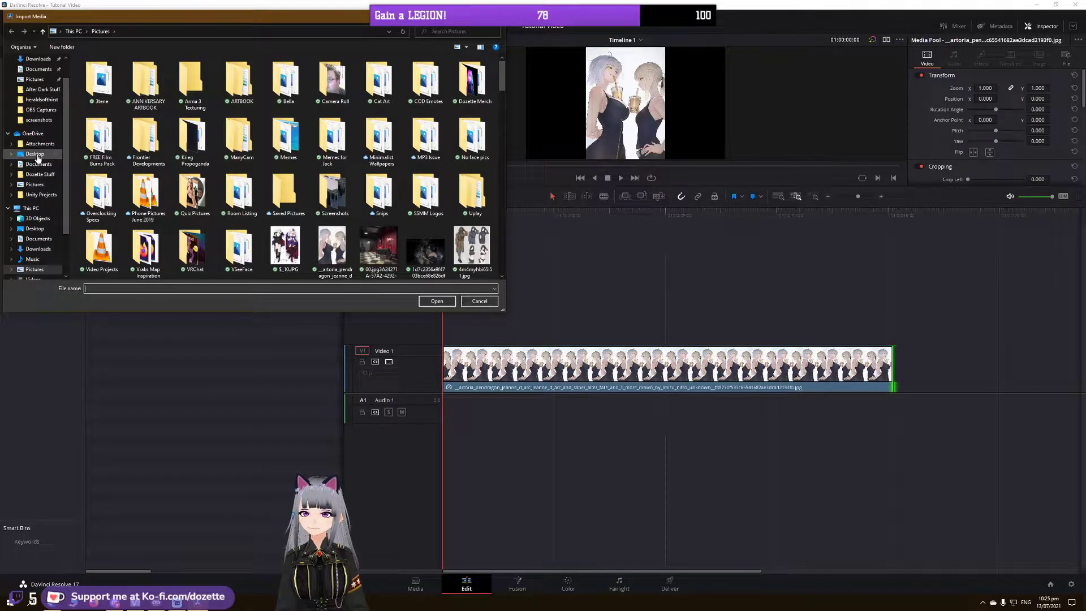
click(33, 258)
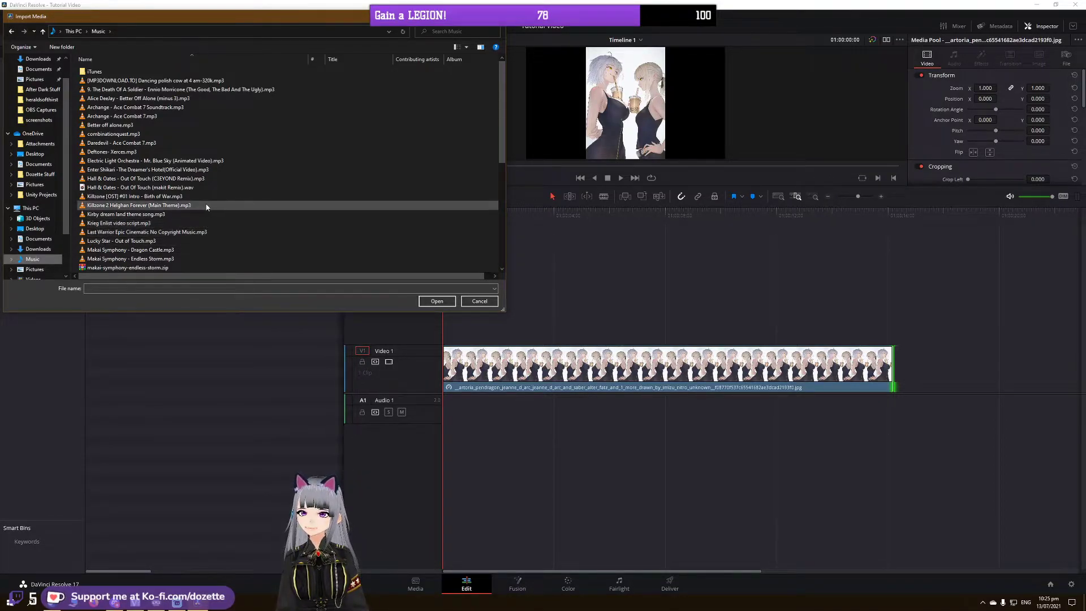
scroll(187, 218, down, 8)
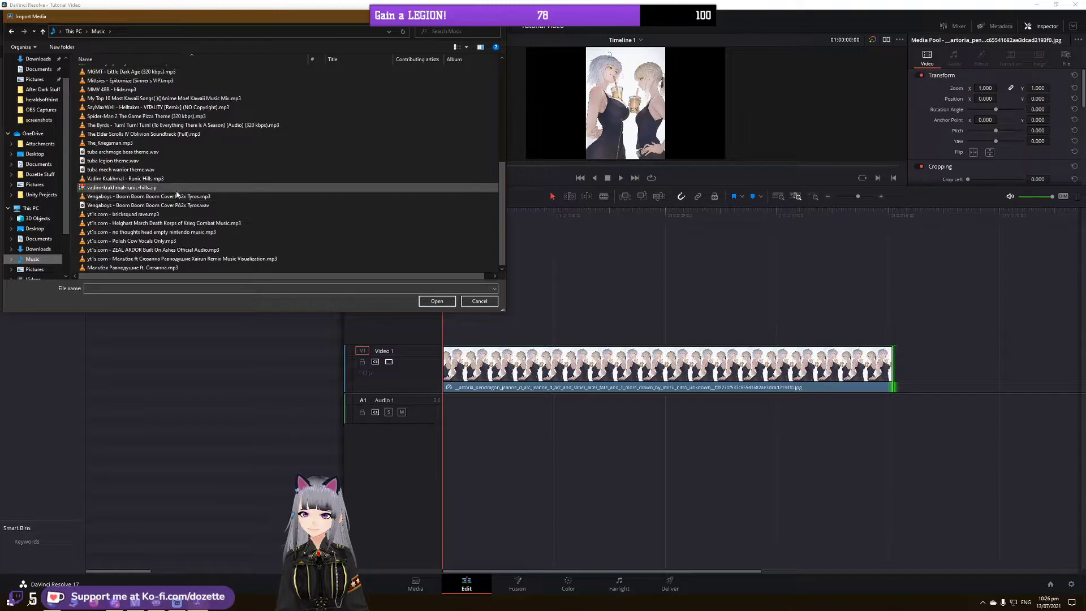
click(164, 145)
click(423, 302)
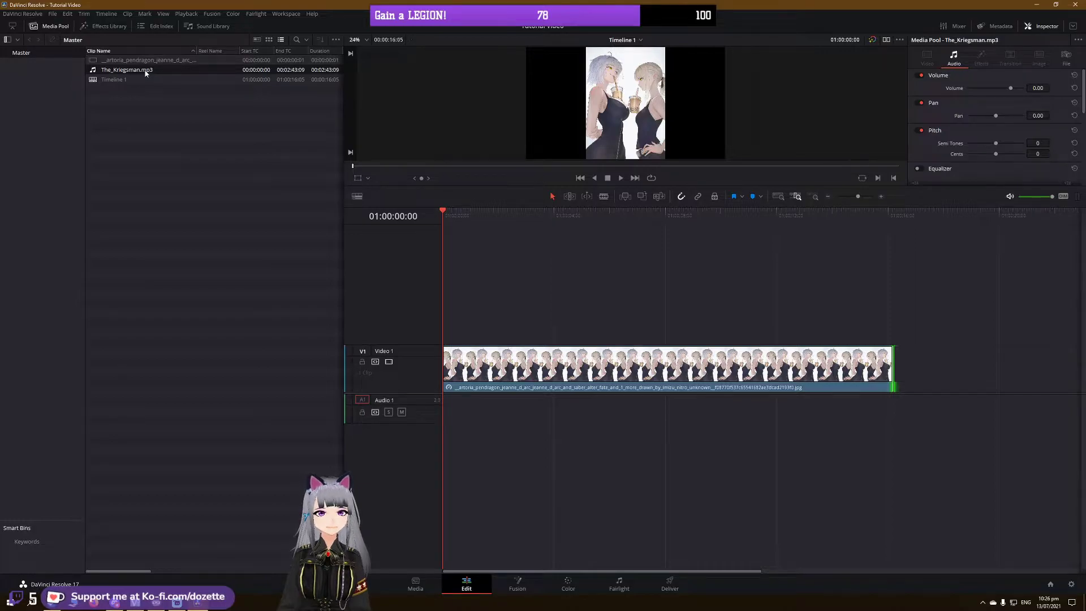
drag(145, 73, 450, 420)
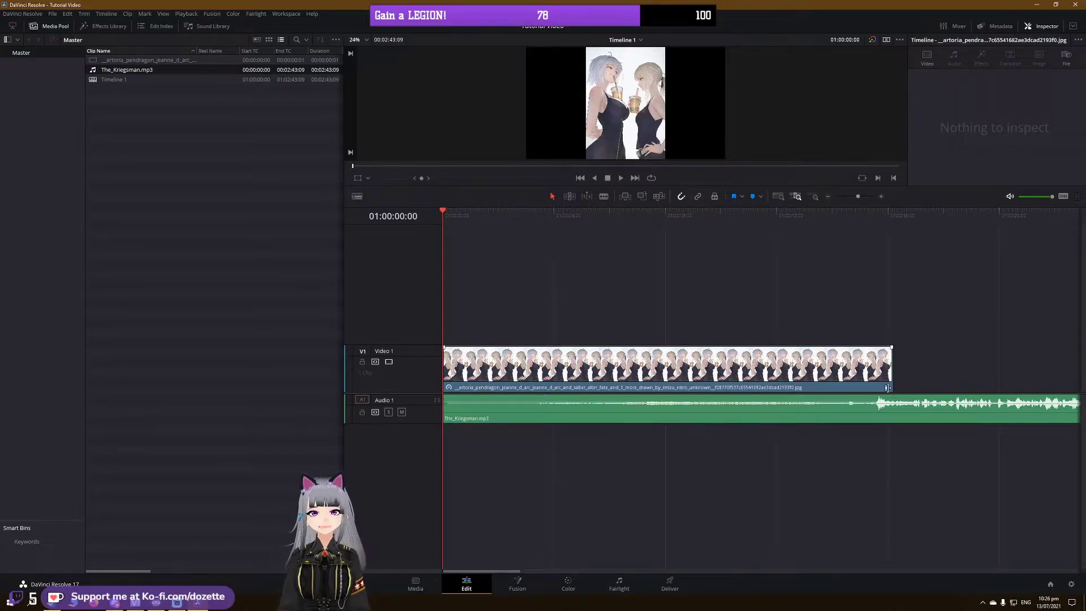
Step: Trim the end of the image clip on Video 1 to 01:00:10:00, playing back the opening in between
drag(891, 368, 712, 367)
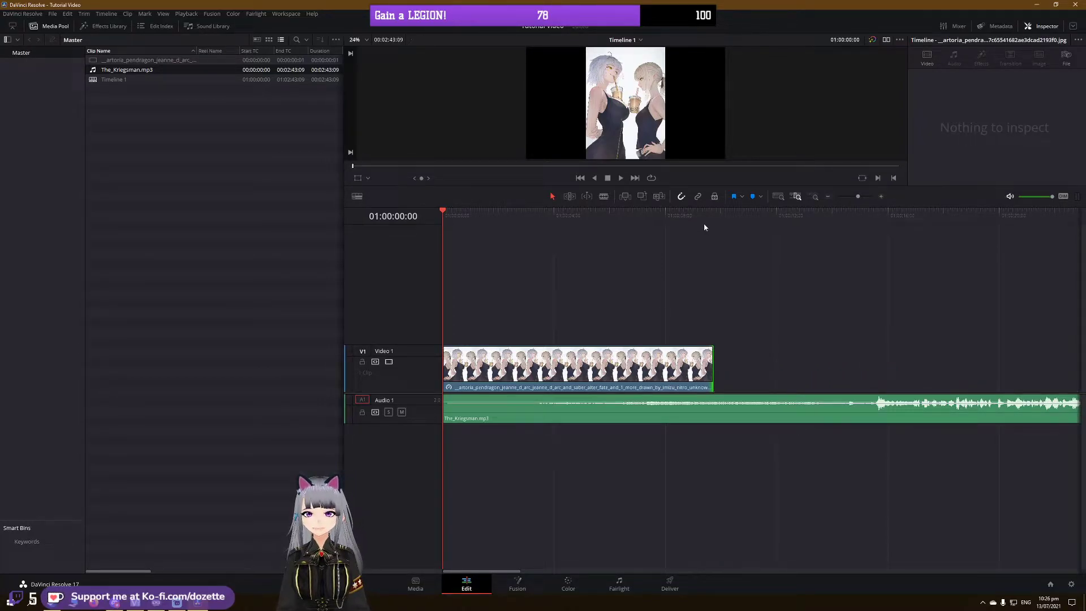
drag(711, 359, 664, 368)
click(620, 178)
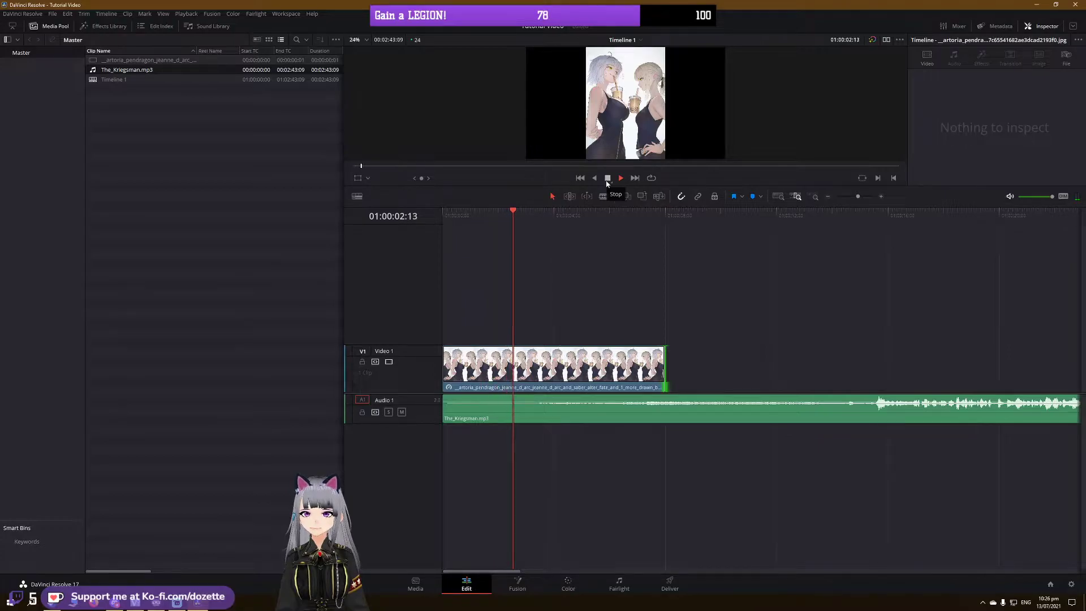
click(607, 179)
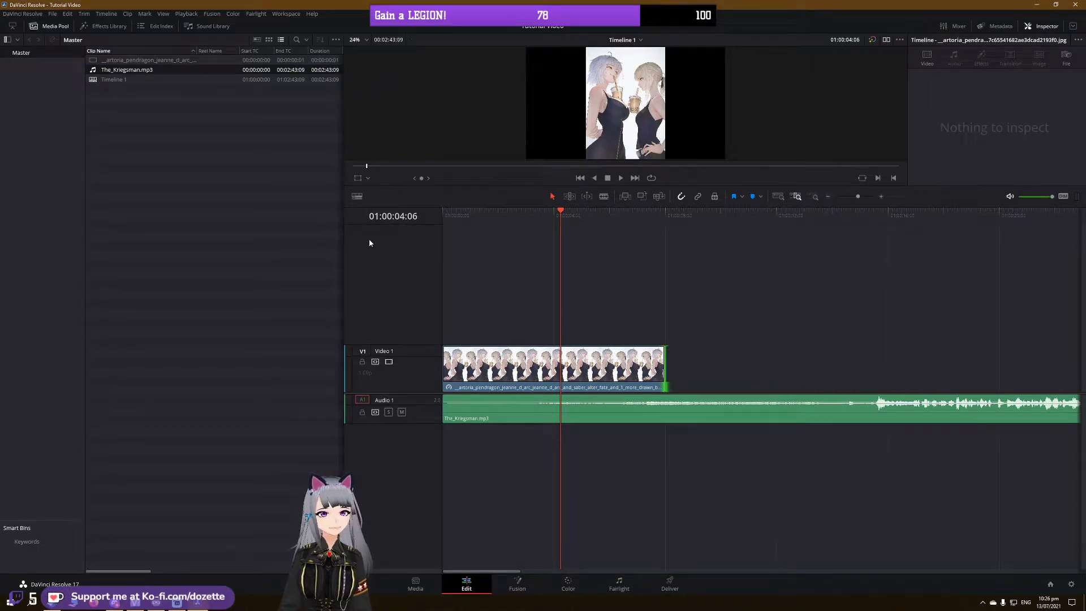
drag(559, 213, 722, 219)
drag(665, 352, 720, 351)
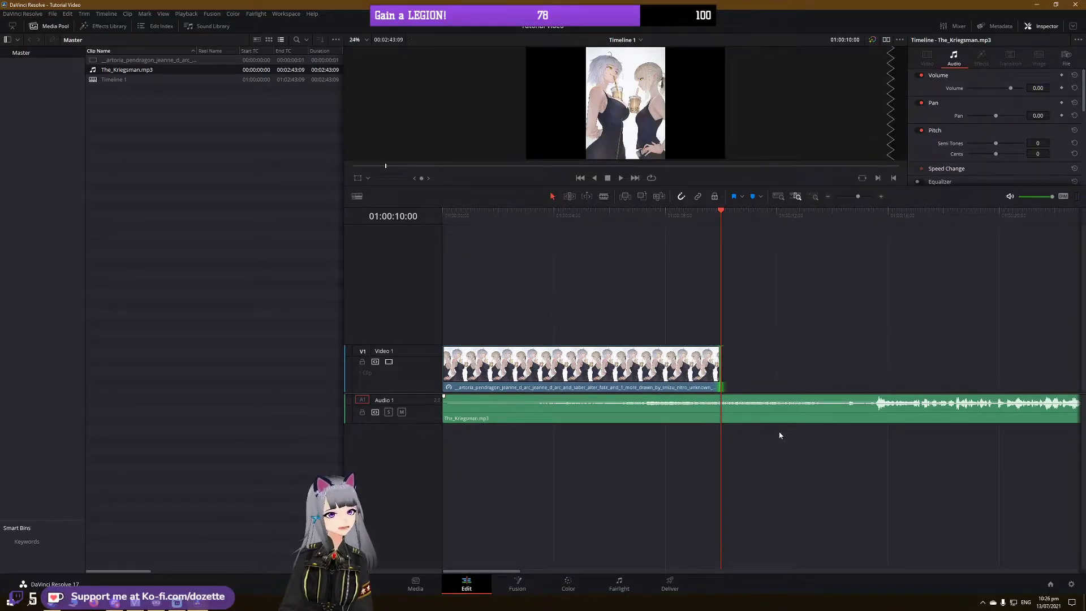
Step: Split the music clip on Audio 1 at 01:00:15:04, just before the louder part of its waveform
drag(611, 236, 583, 232)
click(706, 228)
click(741, 406)
drag(703, 221, 864, 240)
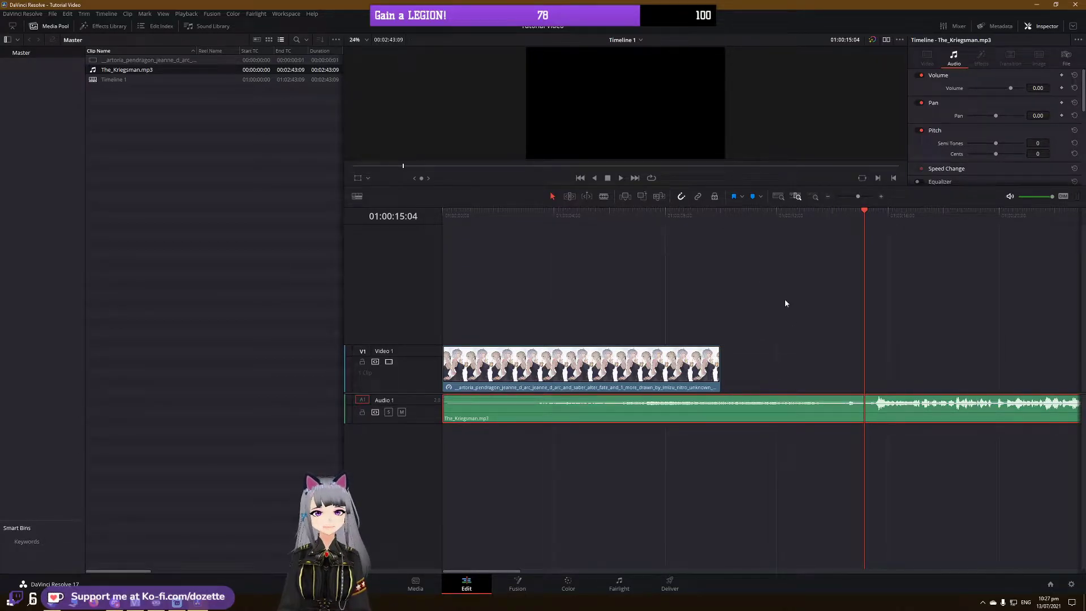
click(603, 198)
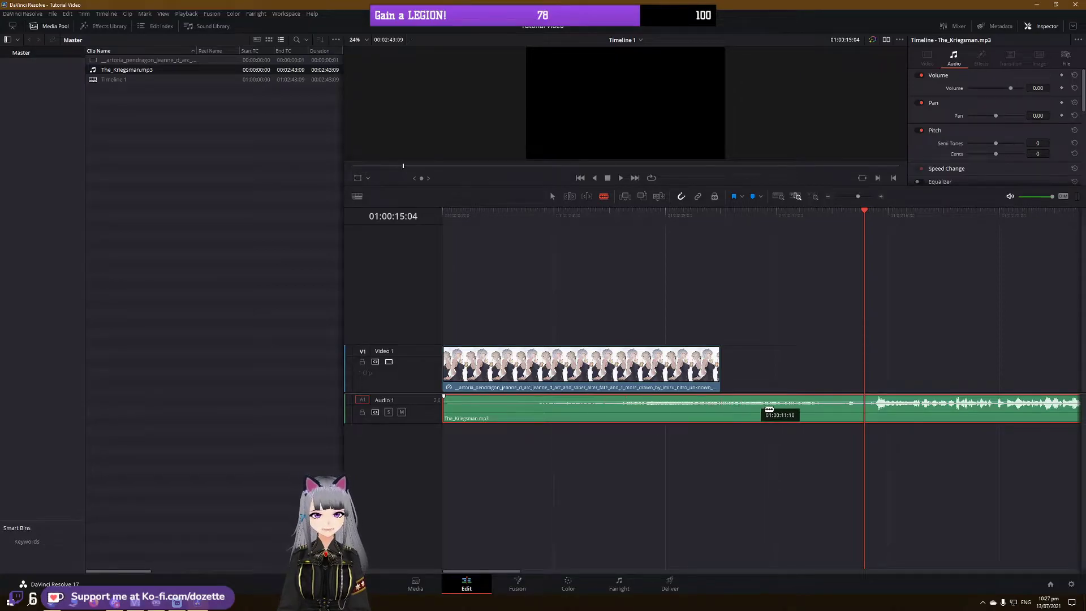
click(868, 415)
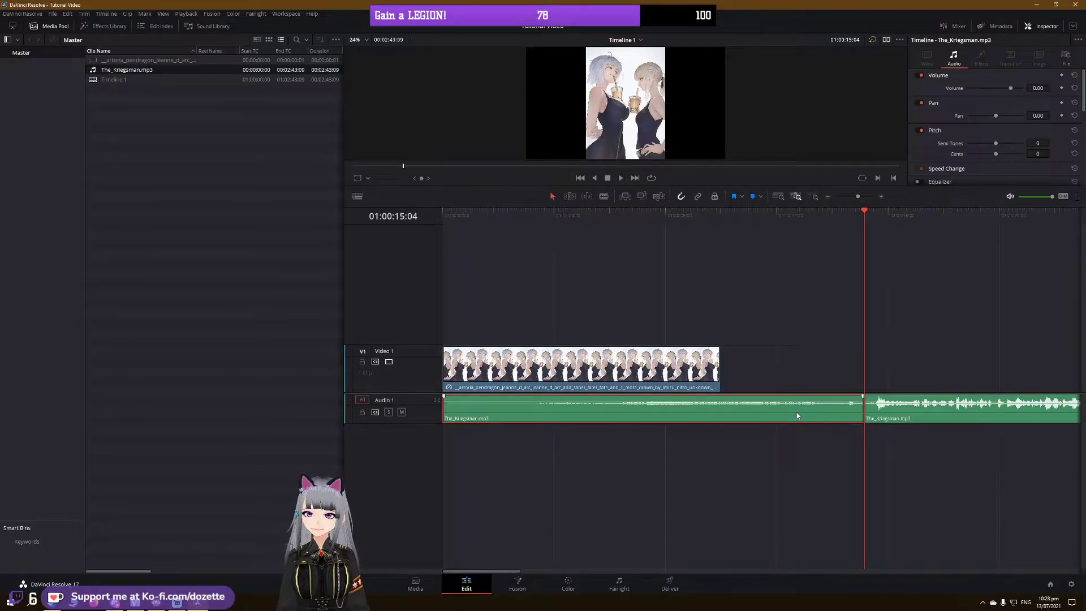
Step: Try deleting the music's opening segment while leaving a gap, inspect the gap's Ripple Delete option, and undo the deletion
key(BackSpace)
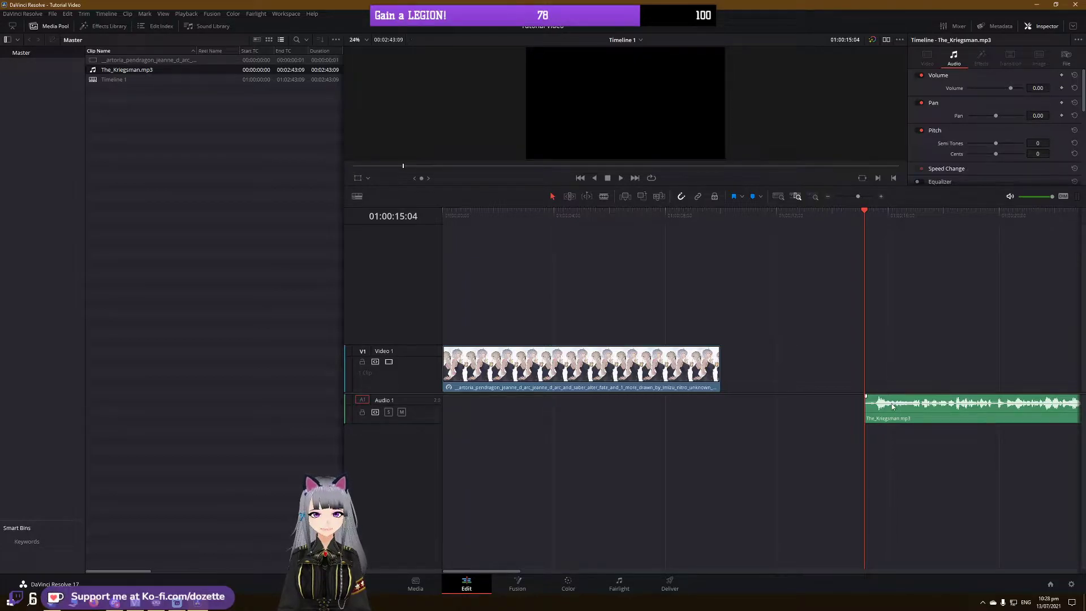
click(758, 409)
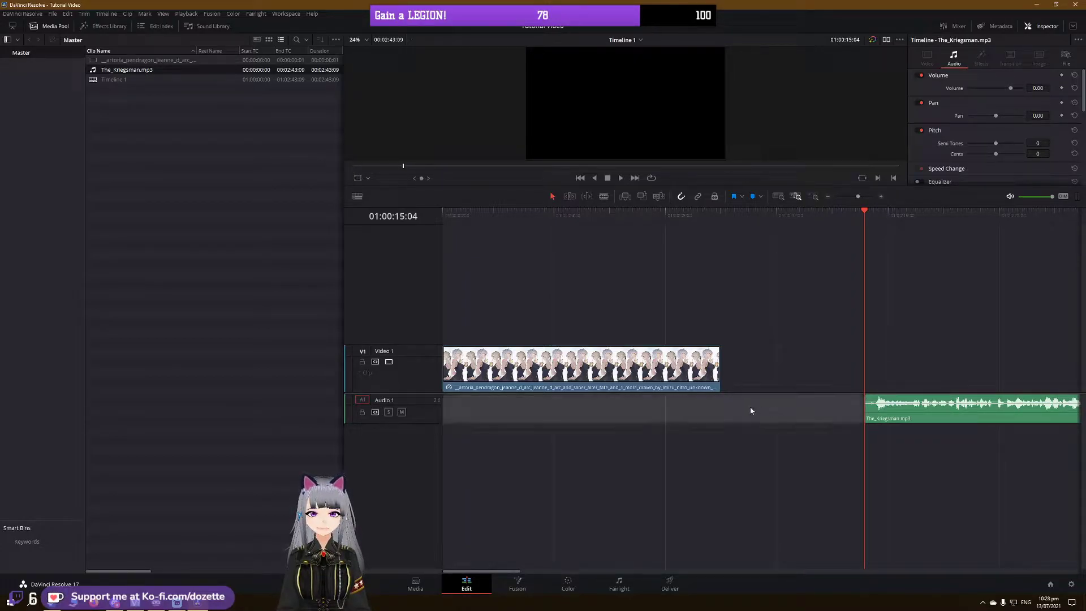
right_click(725, 414)
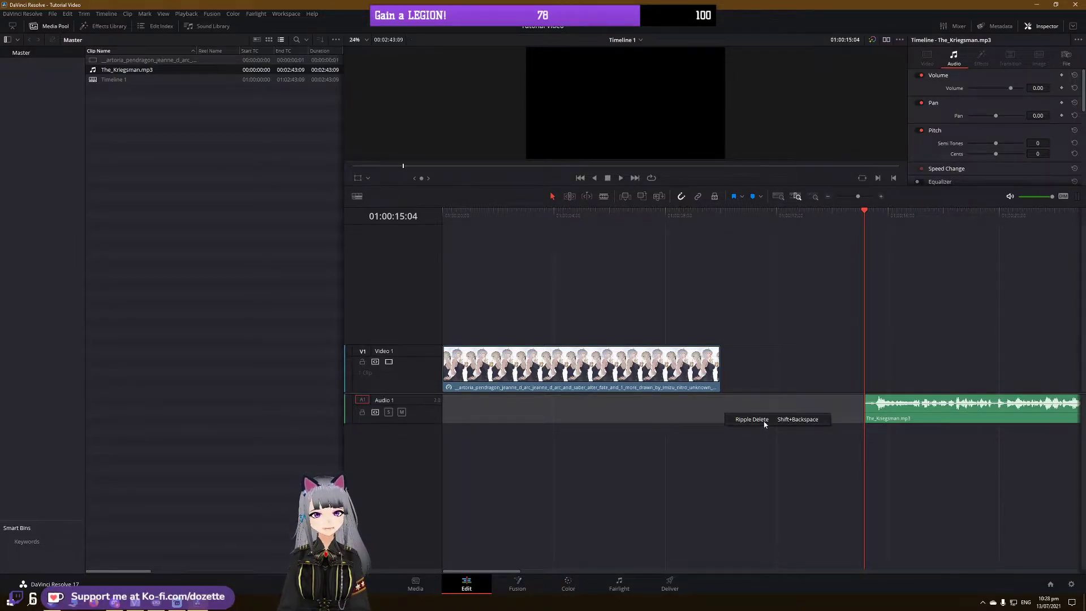
click(769, 444)
click(784, 408)
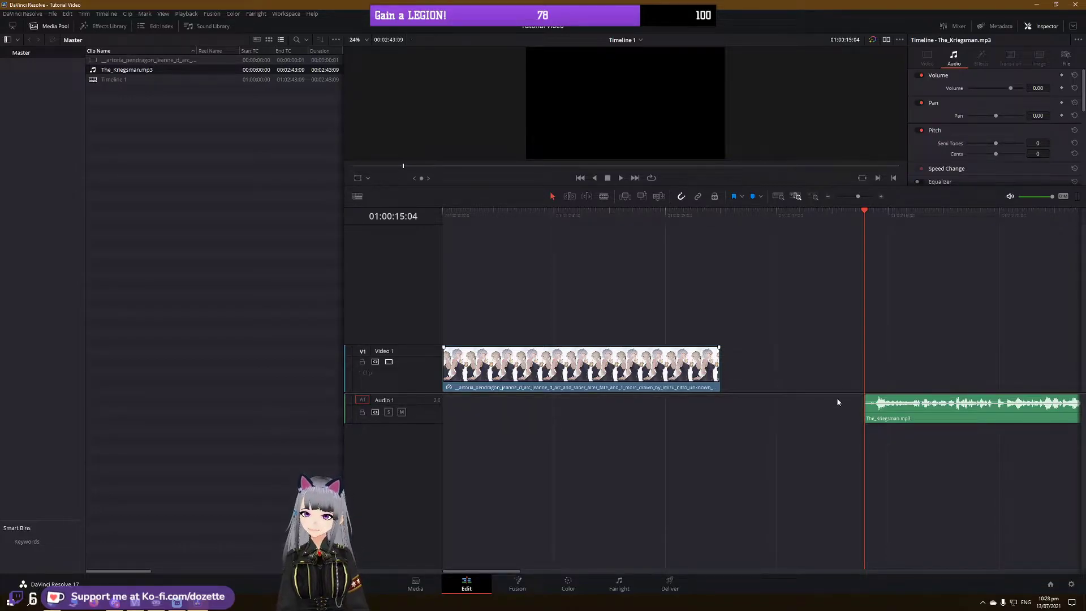
key(ctrl+z)
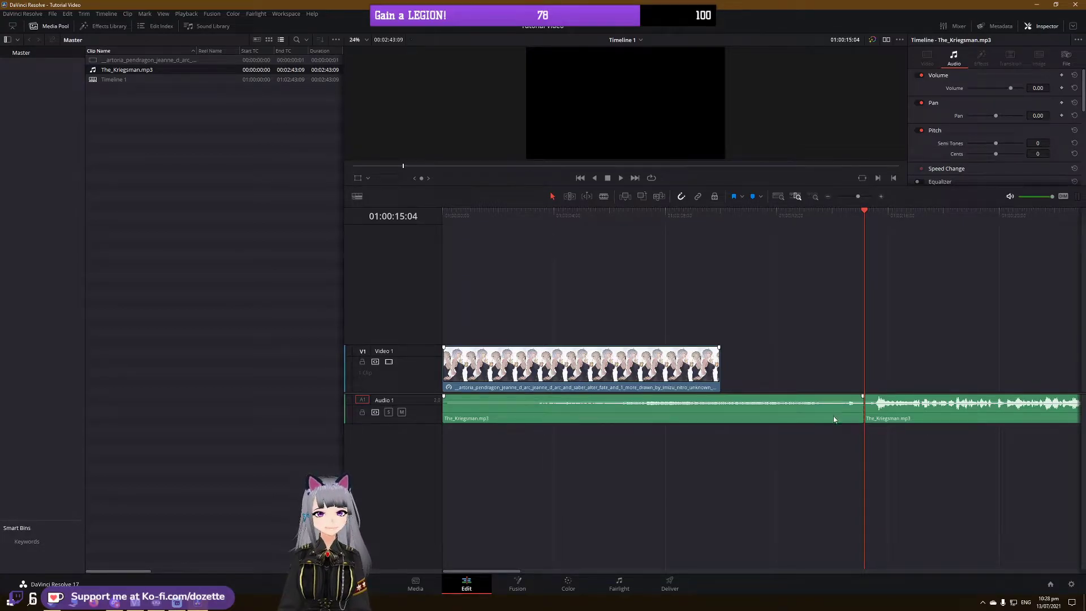
Step: Ripple-delete the music's opening segment so the remaining music moves to the start of Audio 1
click(848, 408)
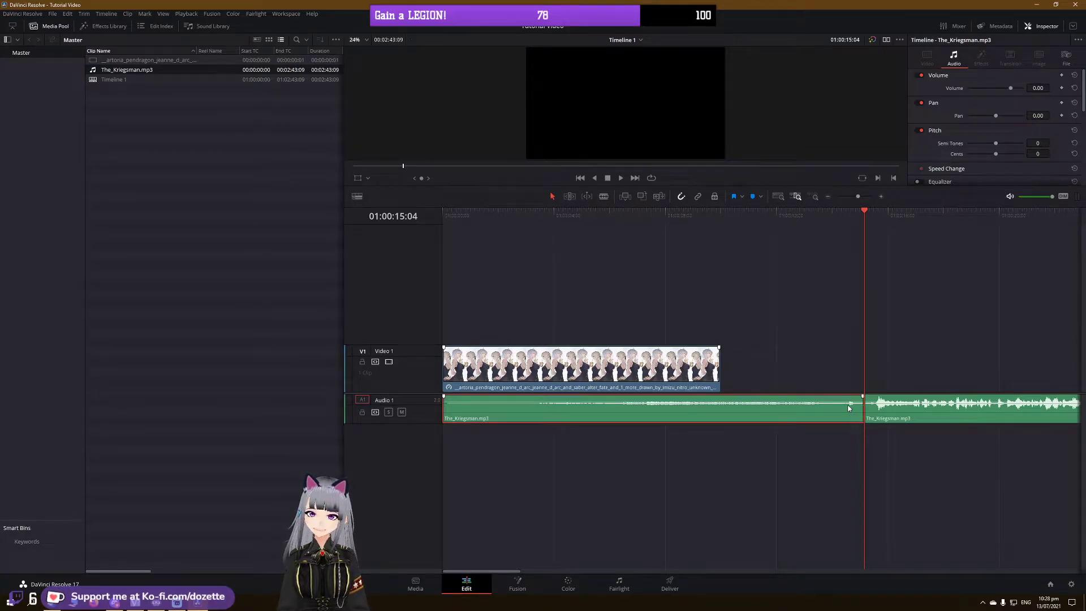
key(Delete)
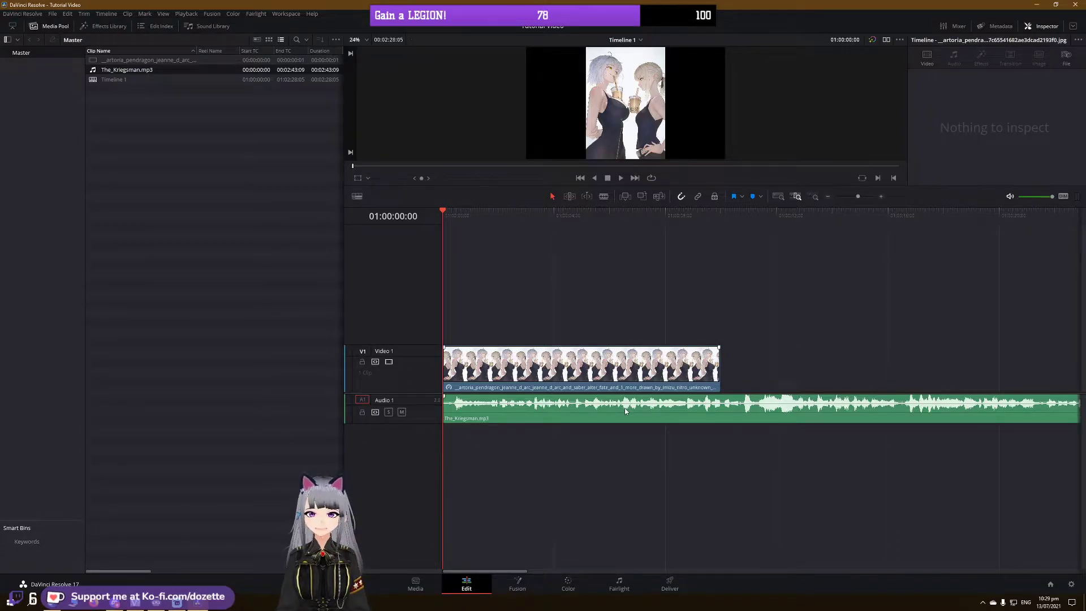
click(673, 372)
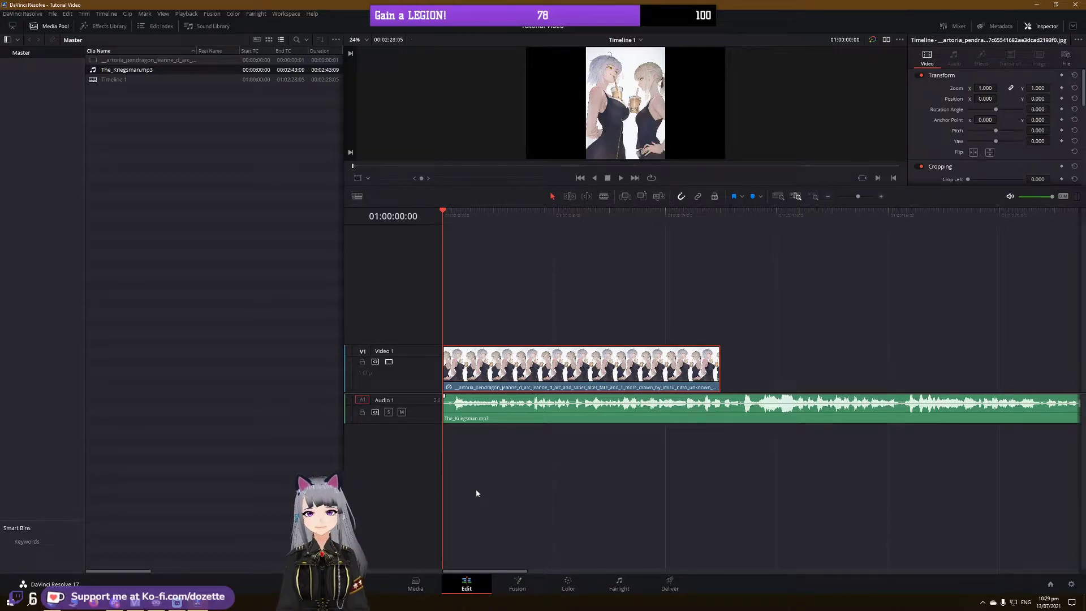
click(561, 502)
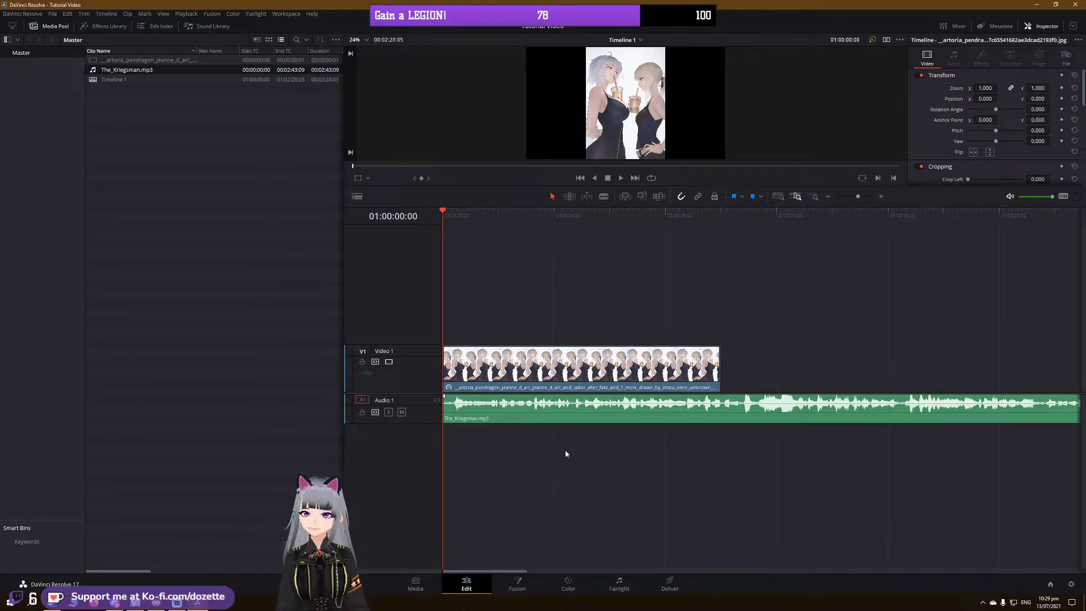
Step: Split the music at the end of the image clip and delete everything after the cut
key(b)
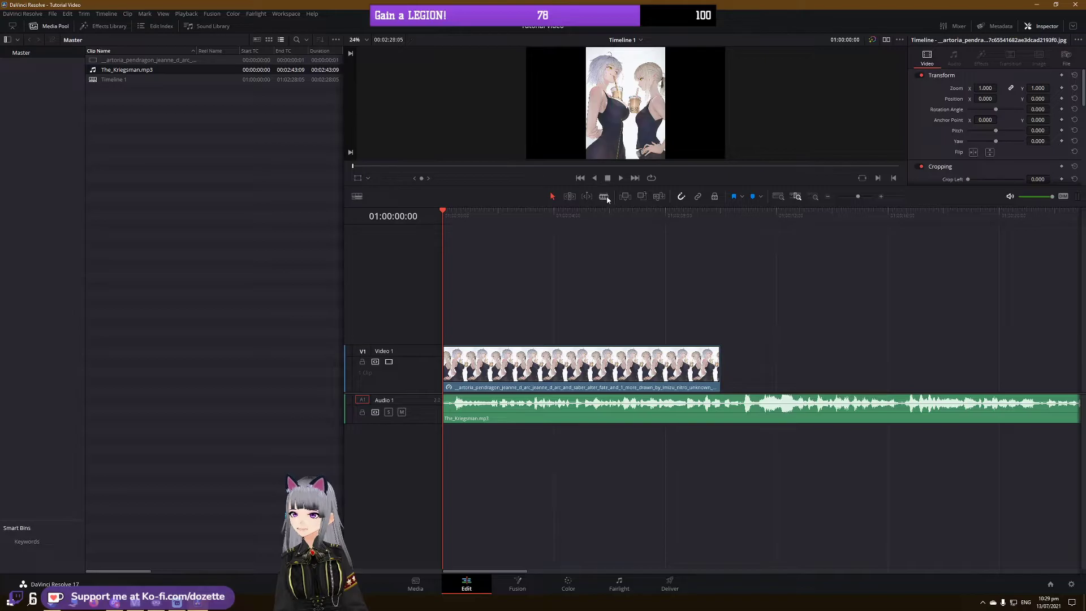
click(720, 407)
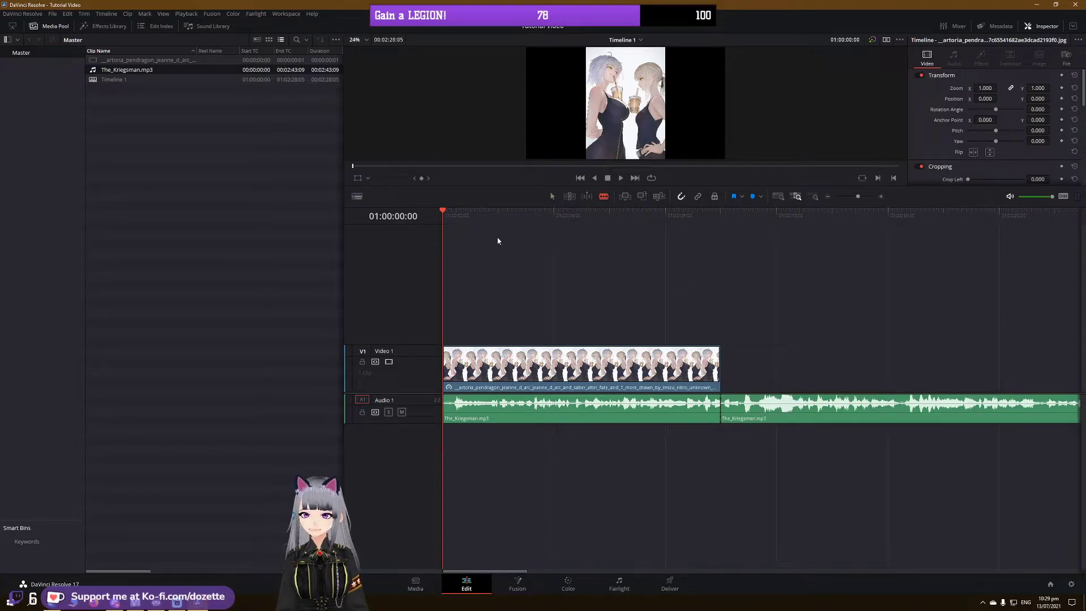
click(552, 196)
click(826, 422)
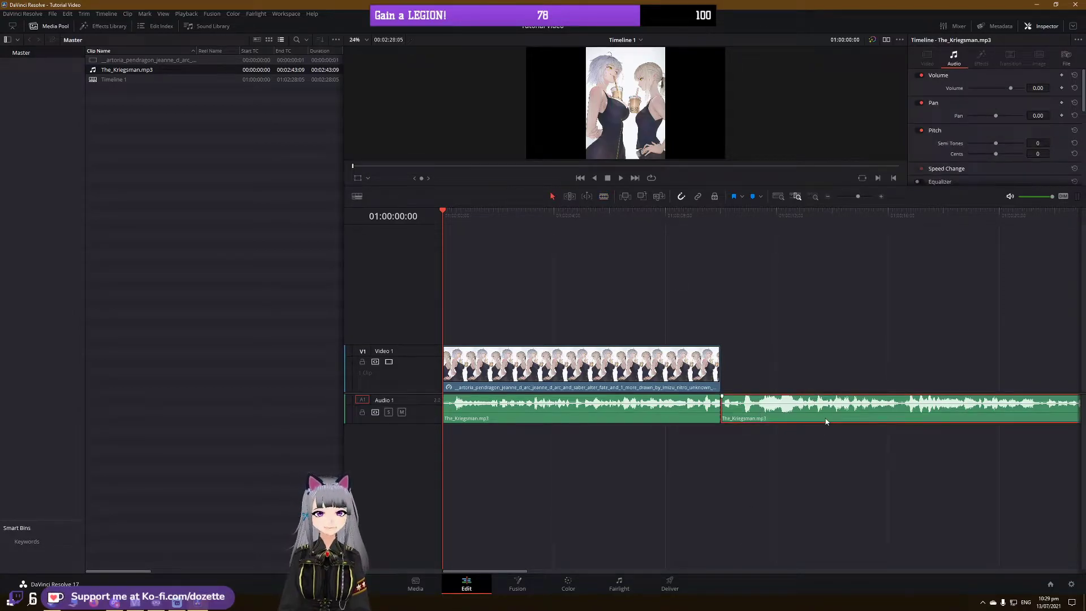
key(Delete)
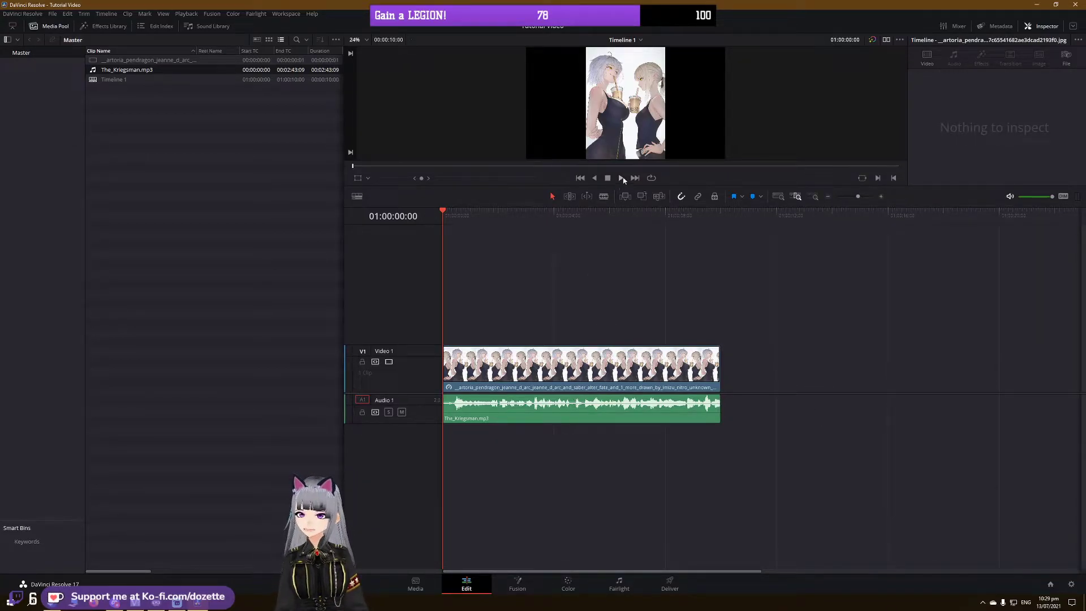
Step: Enlarge the viewer and play back parts of the combined image and music
drag(672, 186, 669, 391)
click(620, 381)
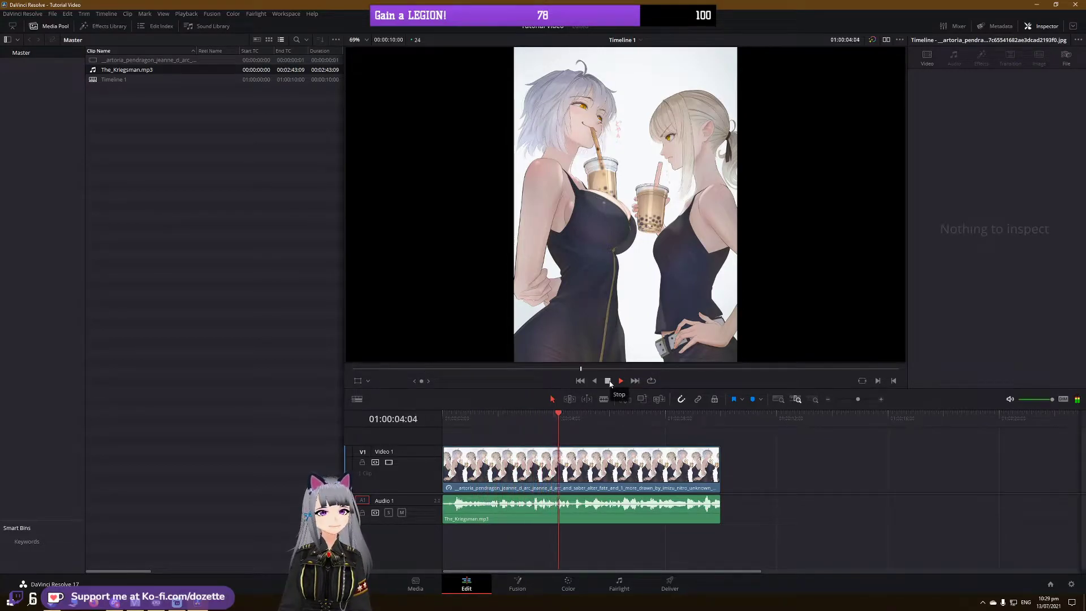
click(608, 381)
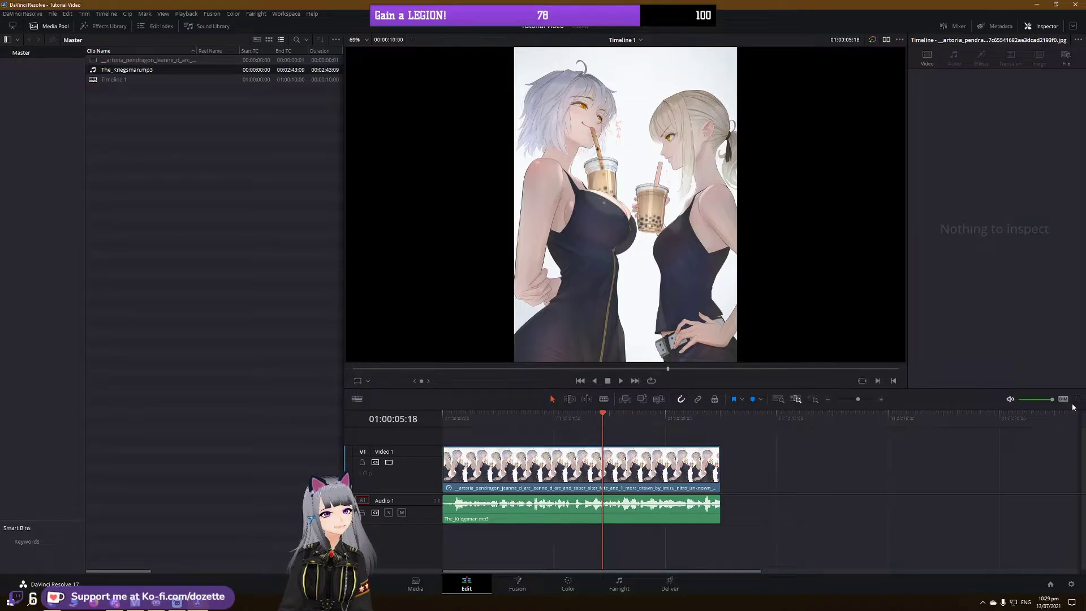
click(620, 381)
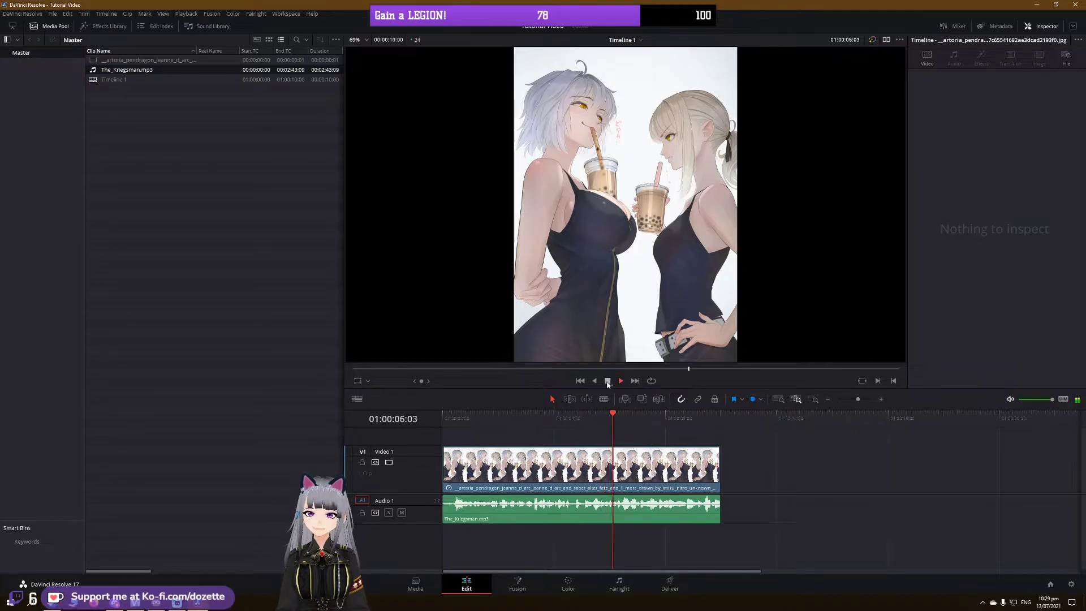
click(608, 382)
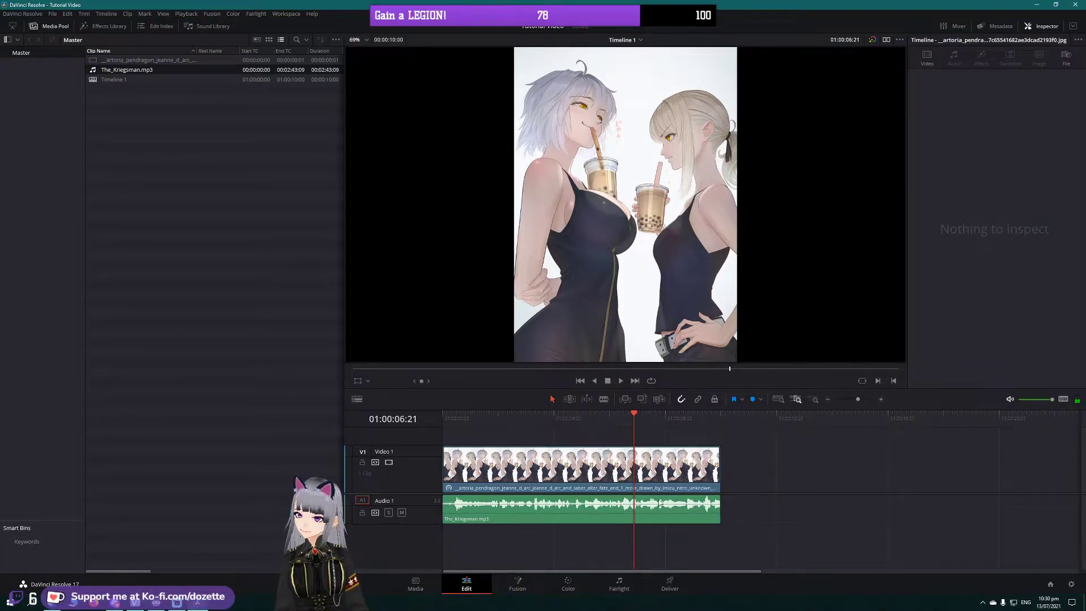
Step: Lower the volume of the music clip on Audio 1 and play the timeline from its start
mouse_move(1055, 401)
mouse_move(1056, 402)
mouse_down()
mouse_move(1024, 399)
mouse_move(1053, 399)
mouse_up()
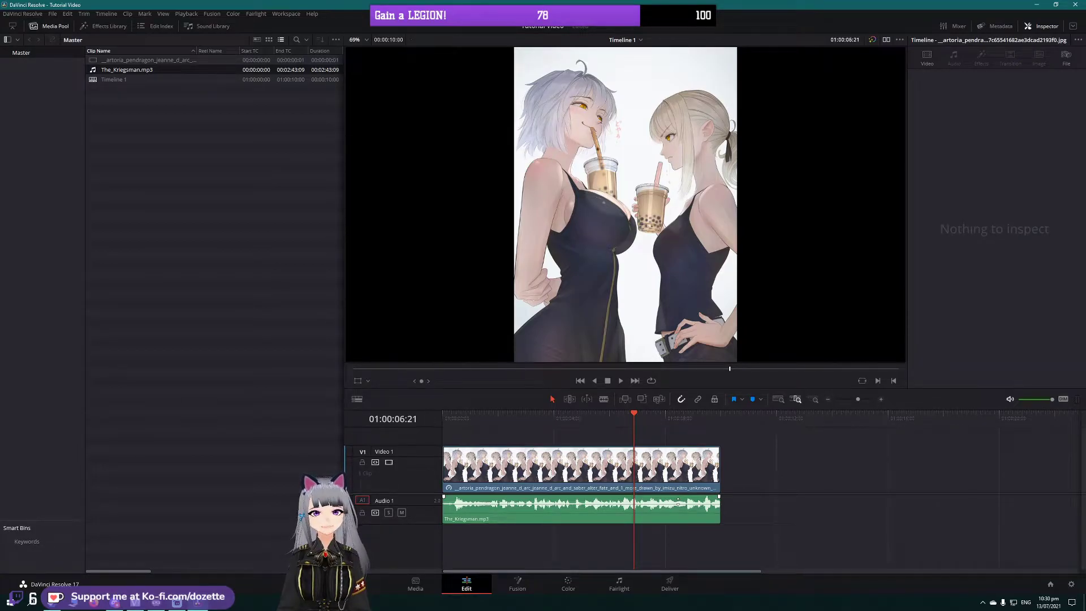
drag(678, 500, 679, 501)
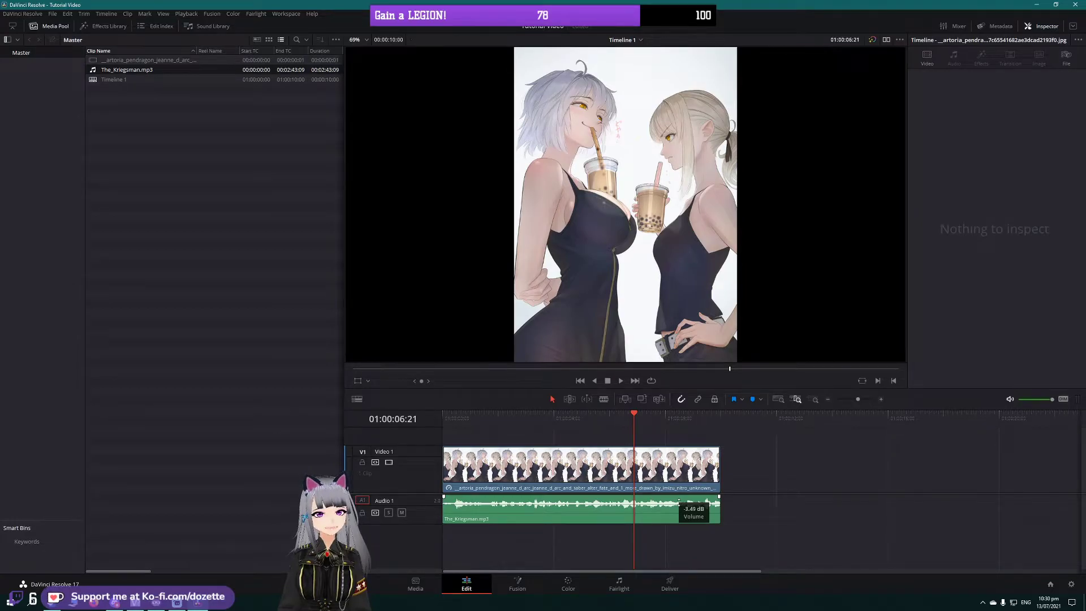
drag(678, 502, 679, 503)
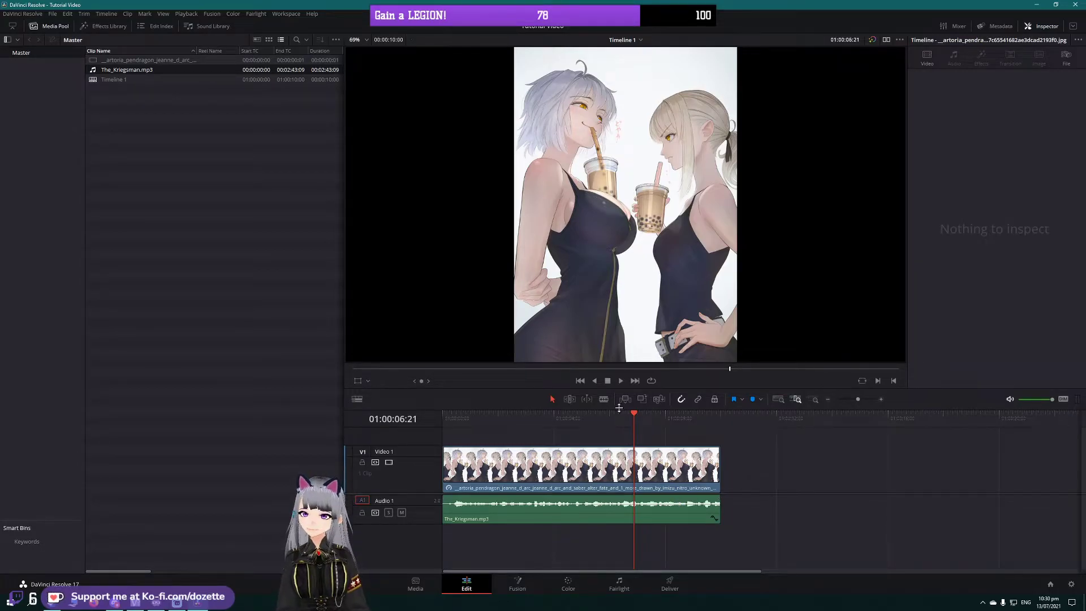
click(620, 380)
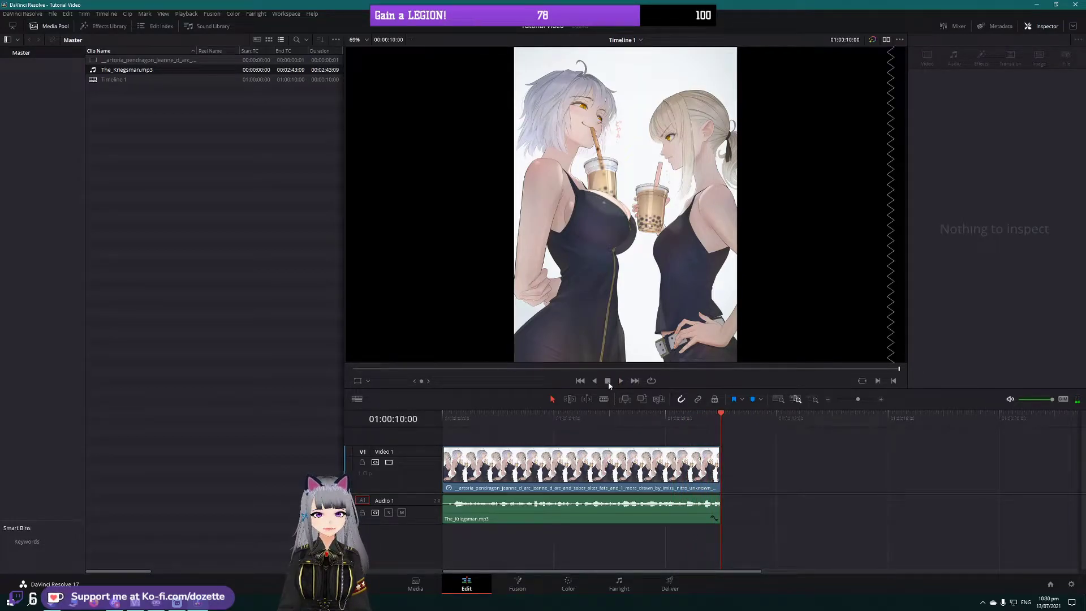
key(Home)
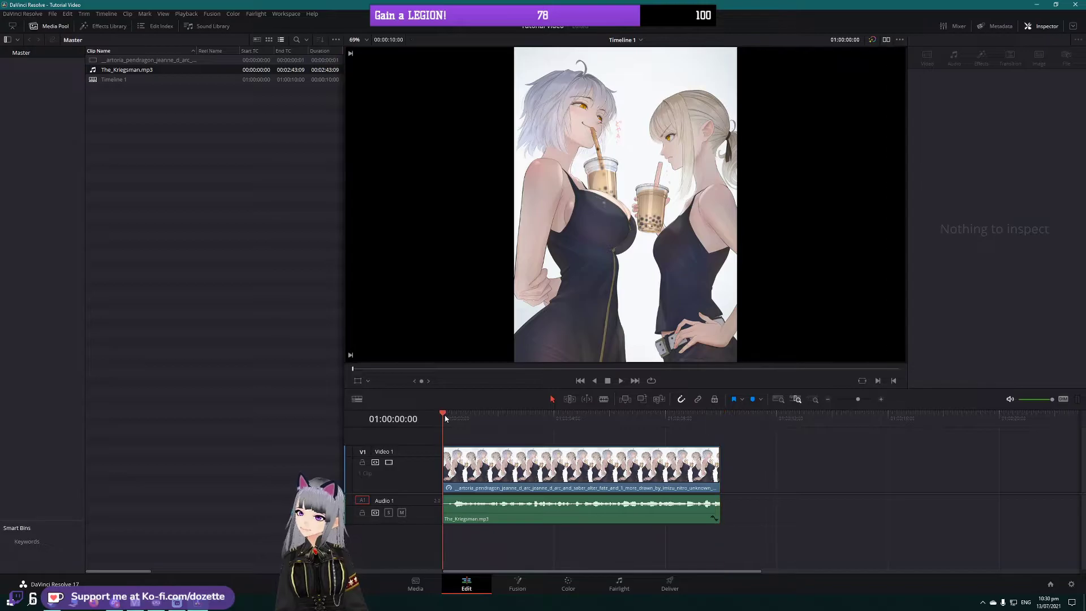
click(620, 380)
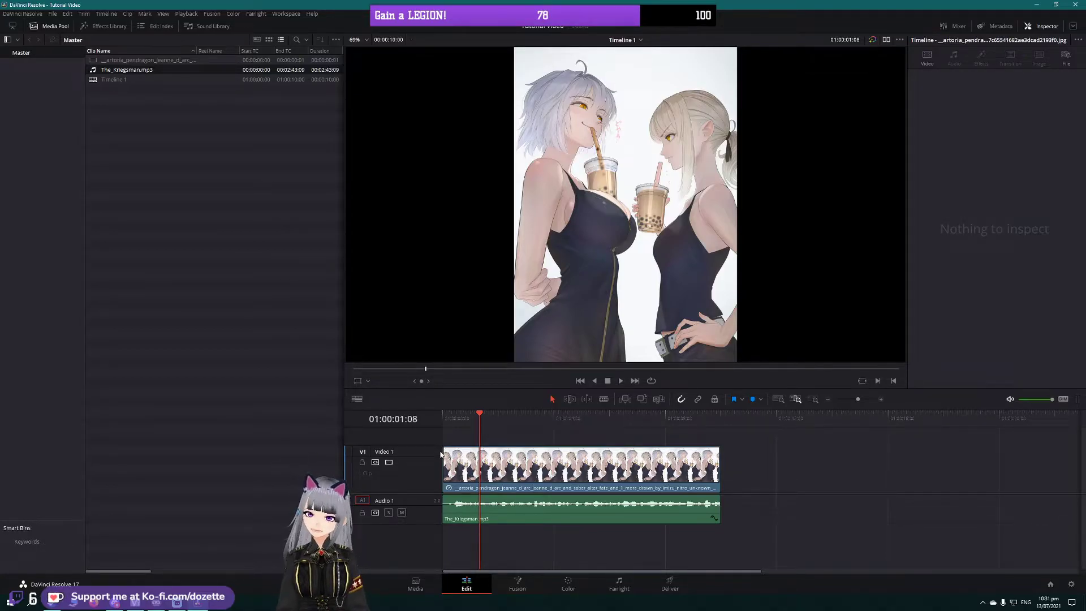
Step: Add a 20-frame fade-in to the image clip on Video 1 and preview it from the timeline's start
drag(445, 448, 467, 449)
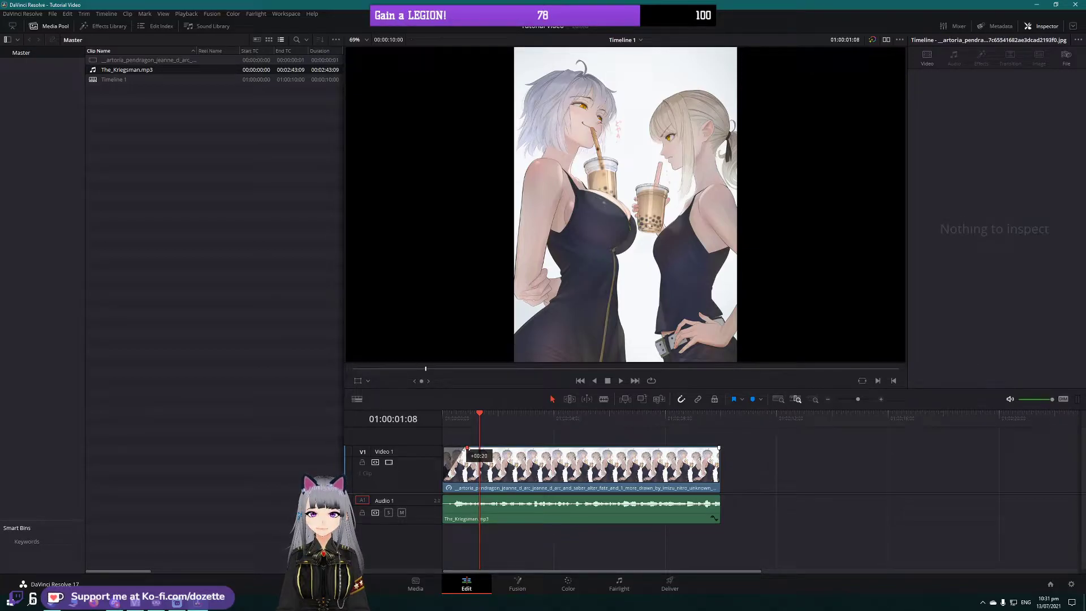
drag(467, 449, 467, 449)
click(581, 381)
click(620, 380)
click(621, 381)
click(580, 380)
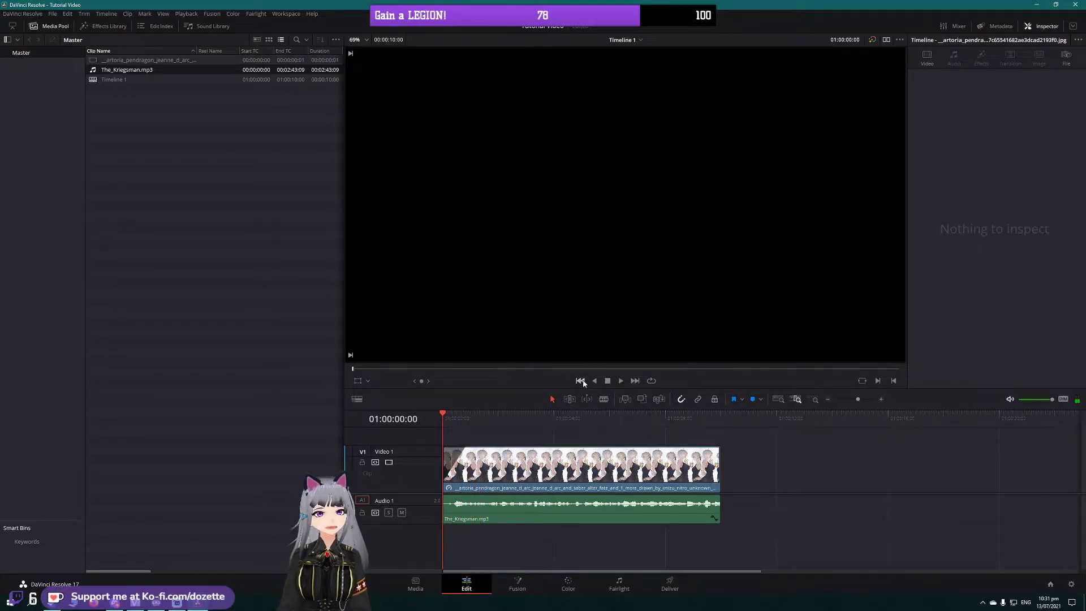
click(621, 381)
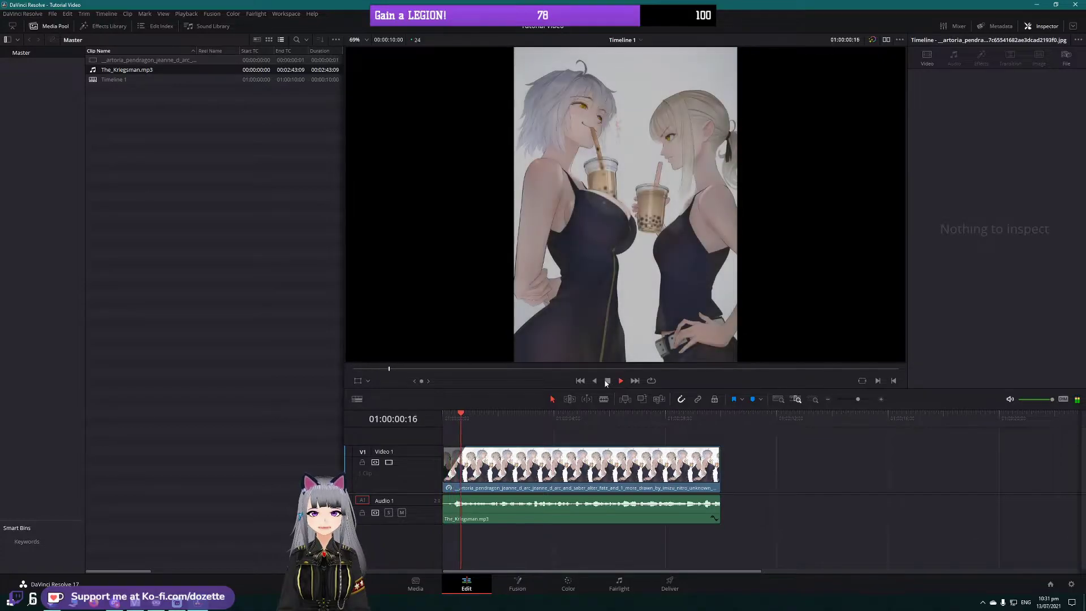
click(609, 381)
click(622, 381)
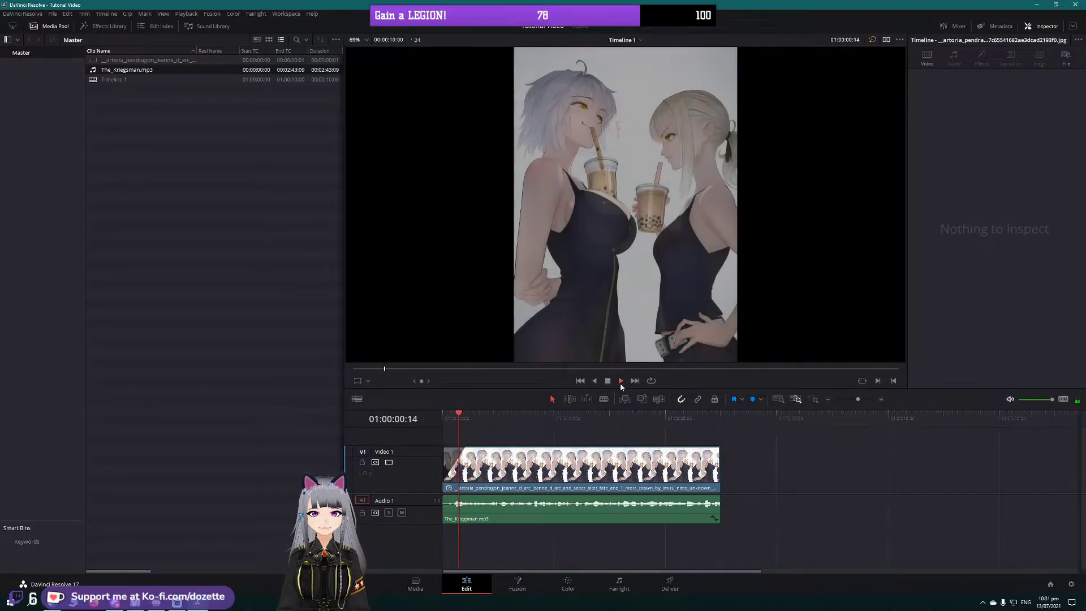
click(607, 380)
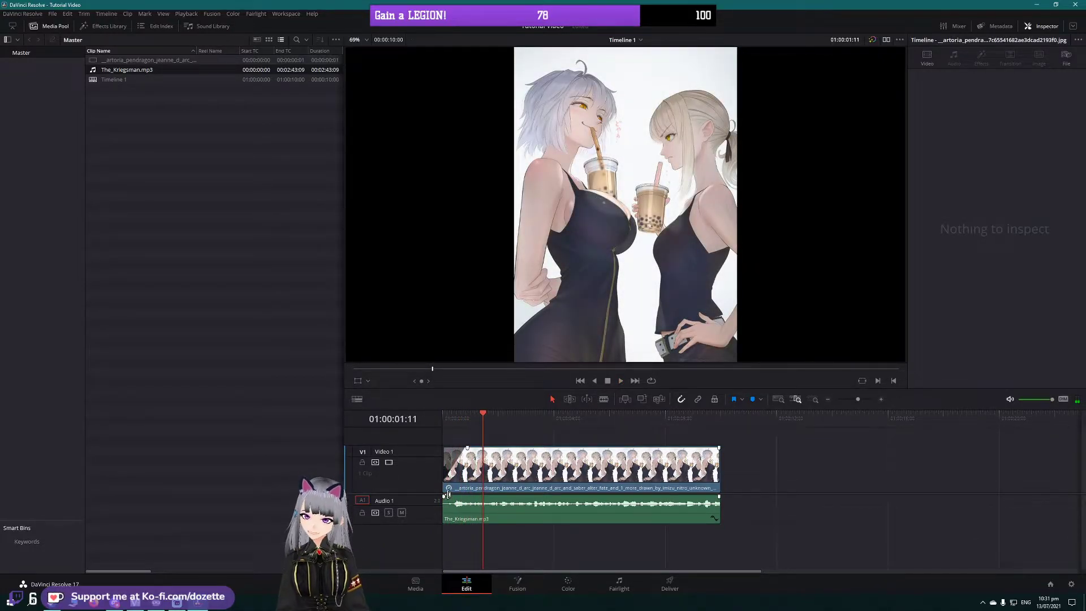
Step: Add a fade-in to the music clip on Audio 1 matching the image's fade-in, and preview it from the timeline's start
drag(443, 496, 459, 497)
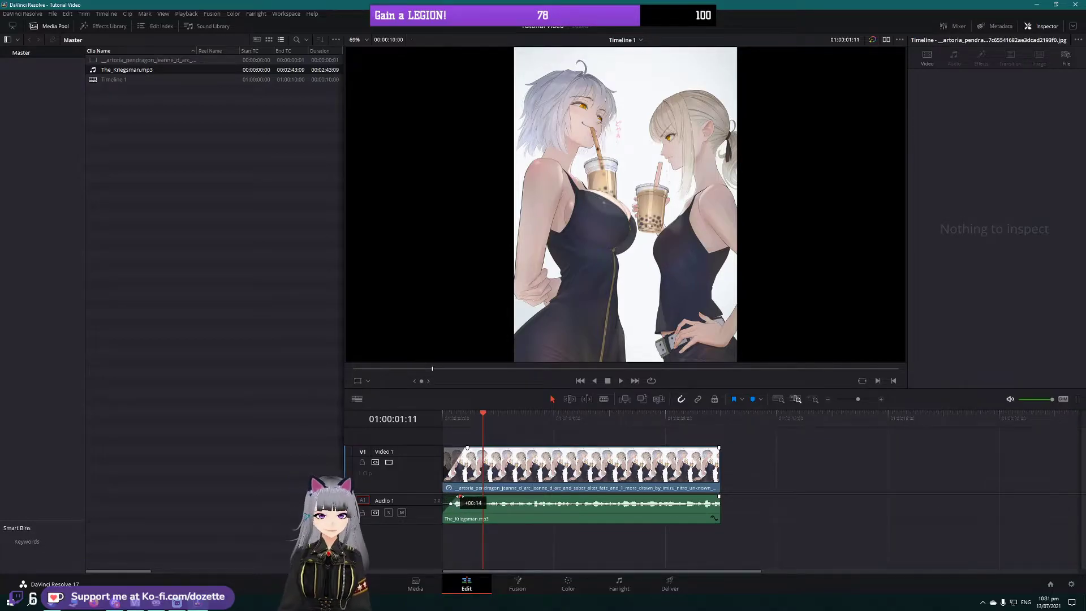
drag(459, 498, 467, 497)
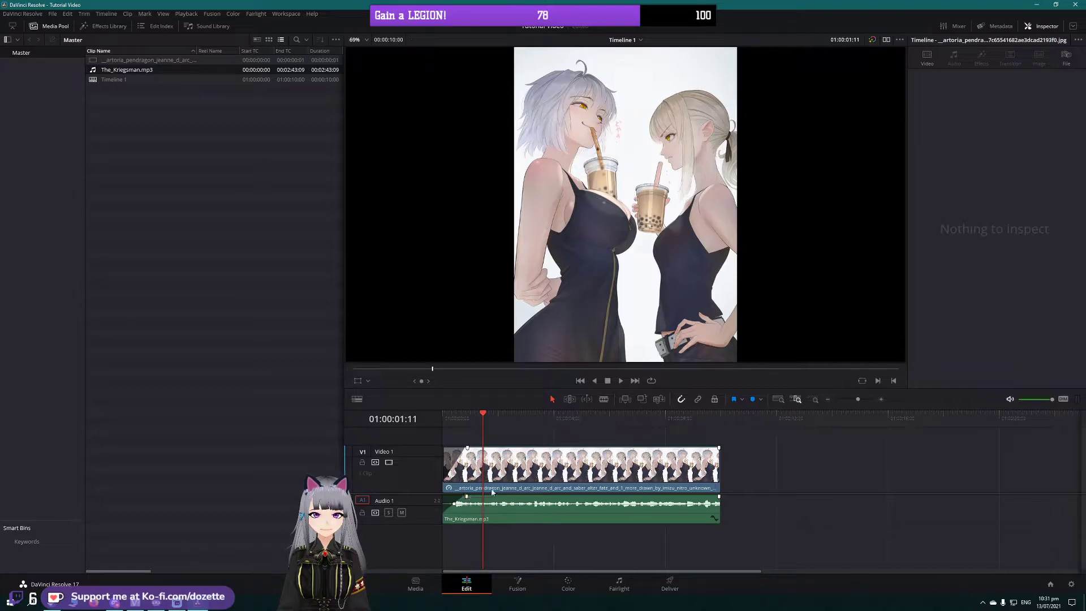
click(580, 381)
key(space)
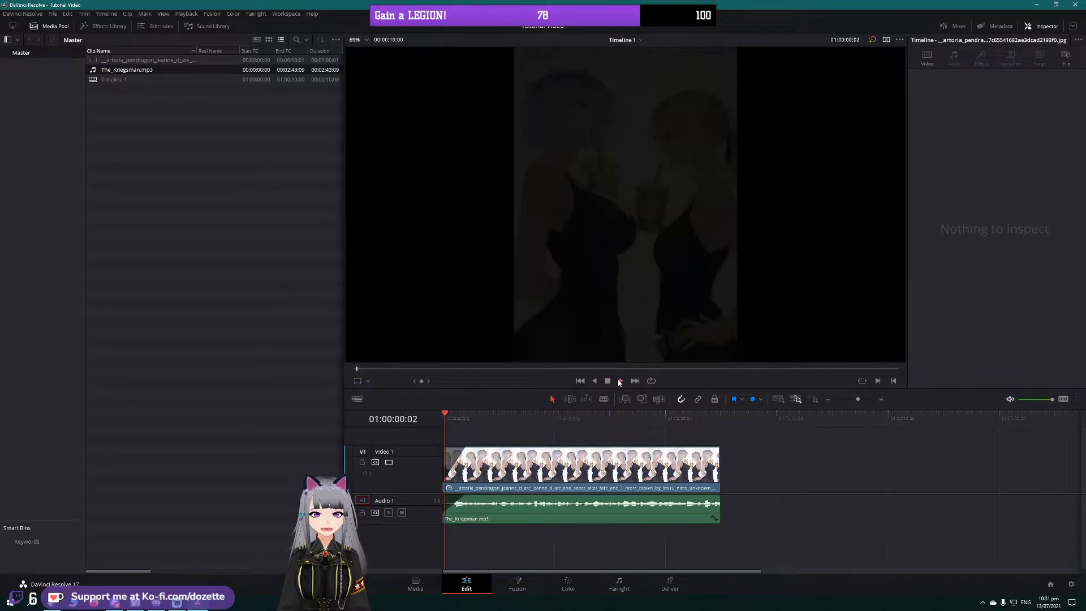
click(608, 381)
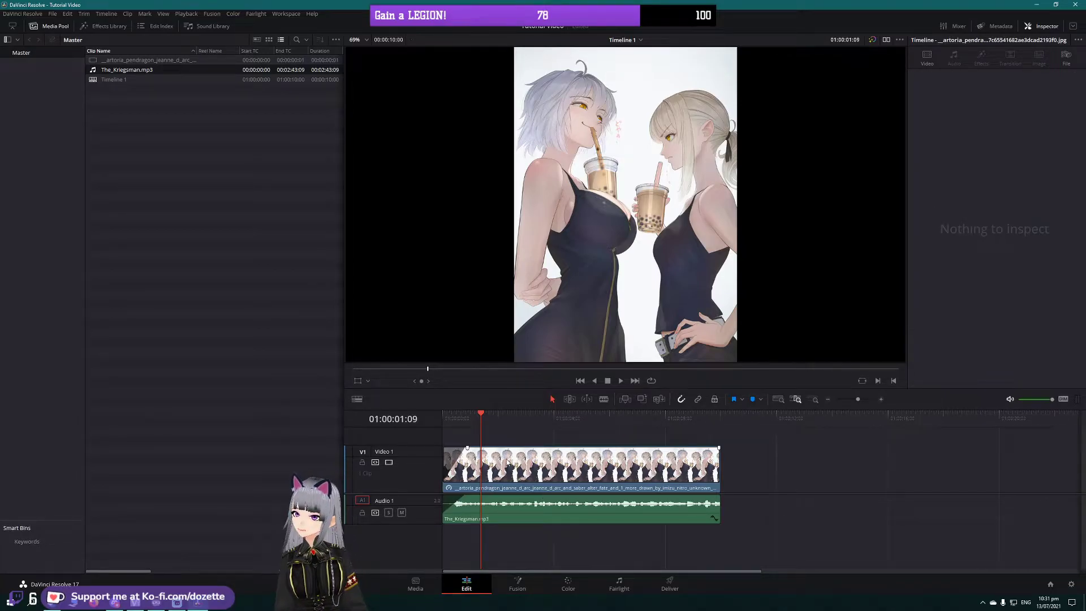
Step: Try delaying the image clip about 1 second 16 frames against the music, preview it, and return the clip to the timeline's start
drag(540, 457, 584, 461)
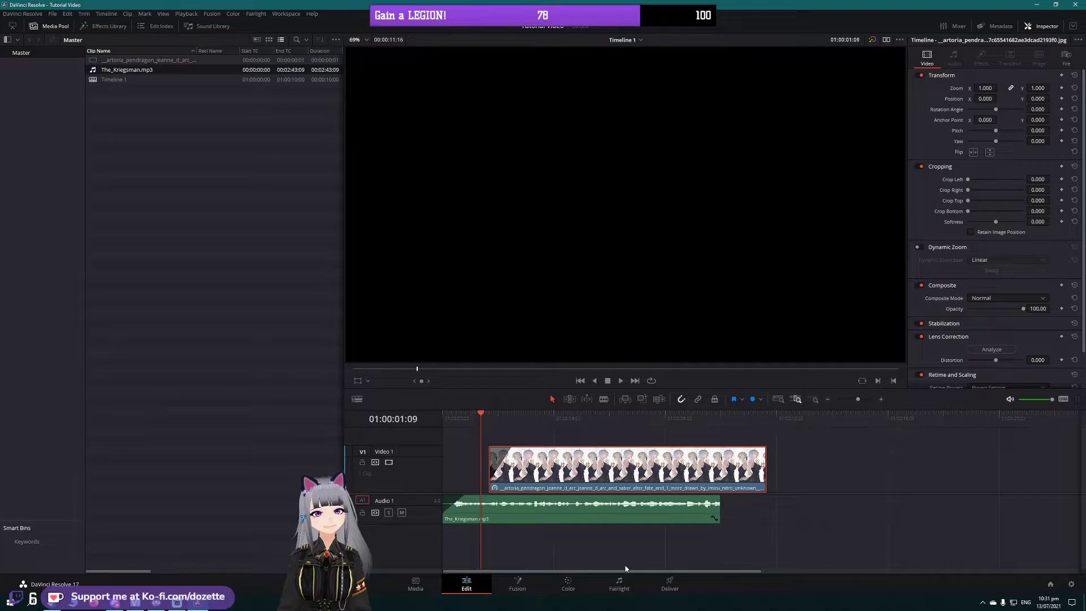
click(581, 380)
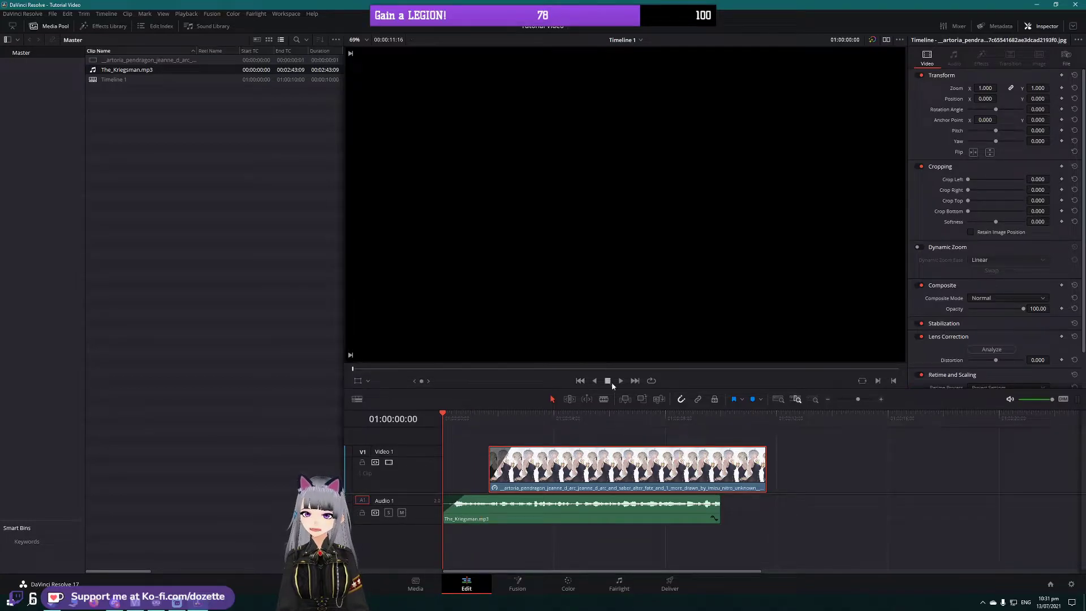
click(620, 380)
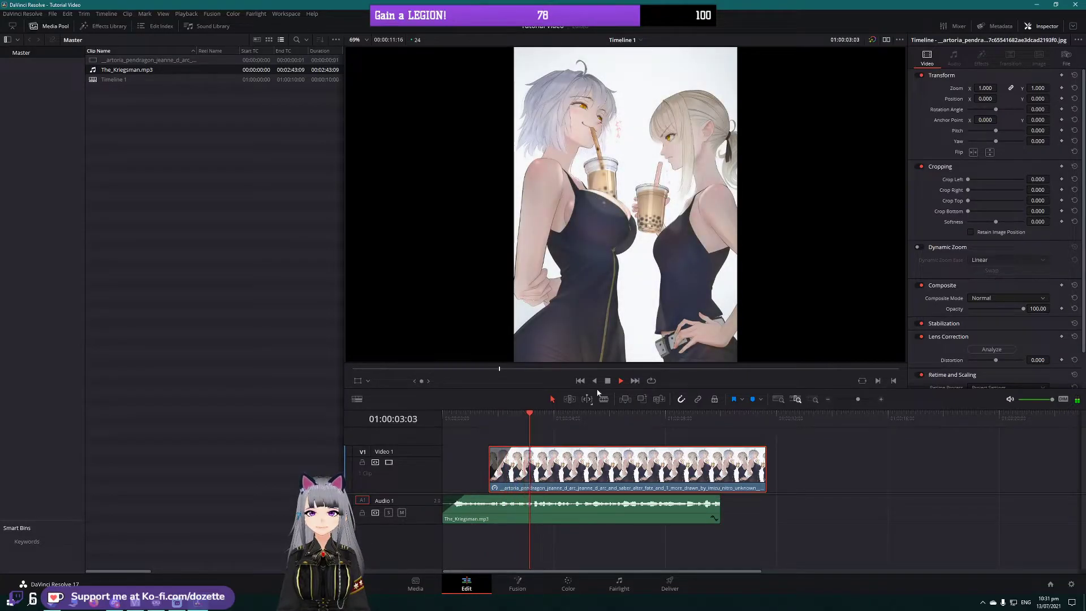
drag(733, 474, 686, 473)
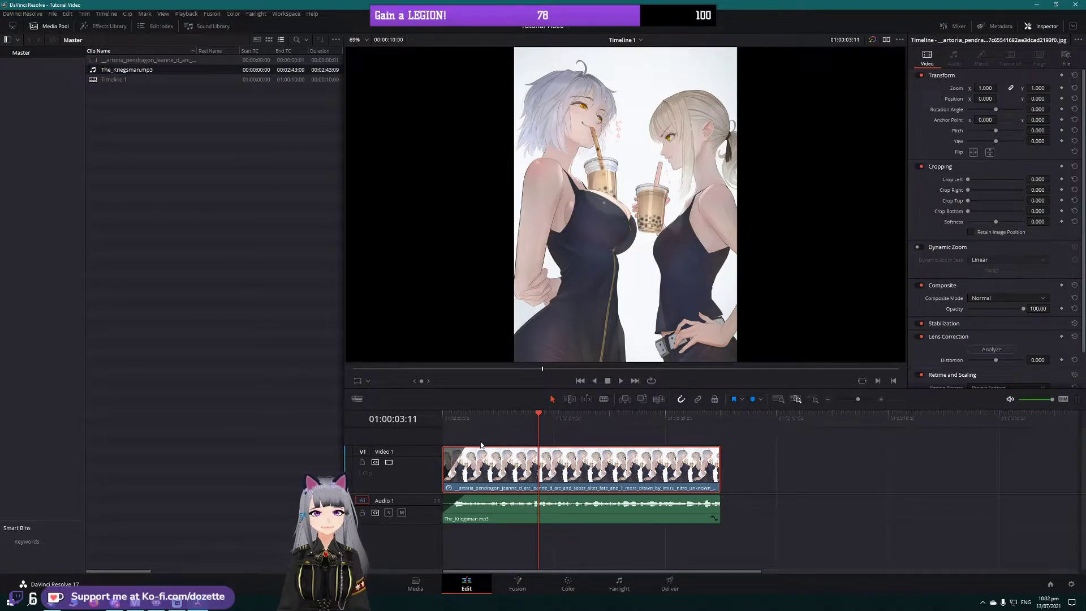
Step: Add matching fade-outs to the ends of the image and music clips and preview the ending
drag(719, 448, 696, 448)
drag(719, 497, 694, 497)
click(617, 384)
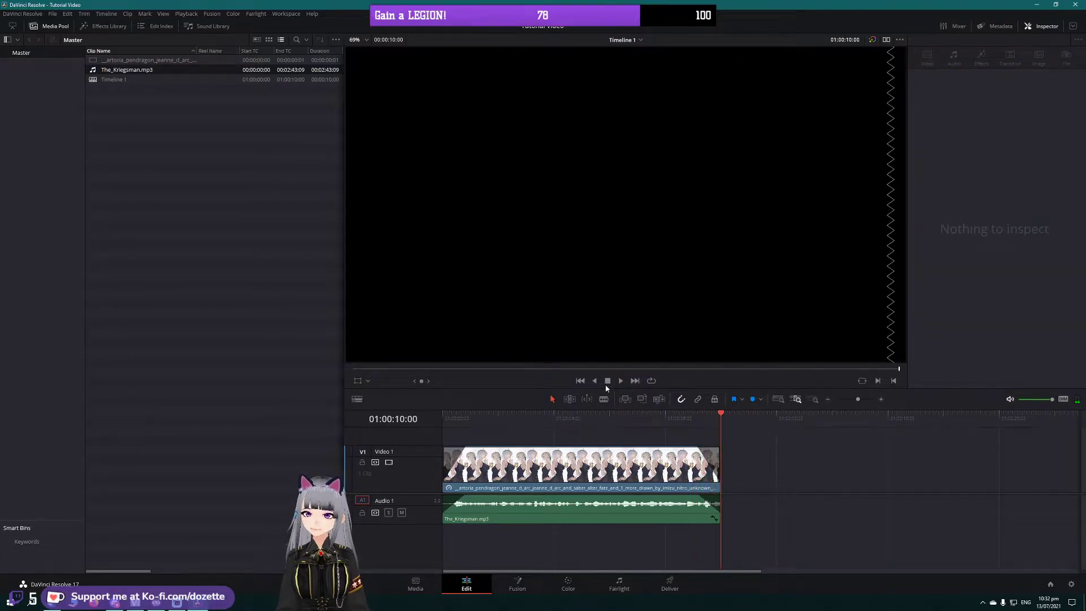
click(580, 381)
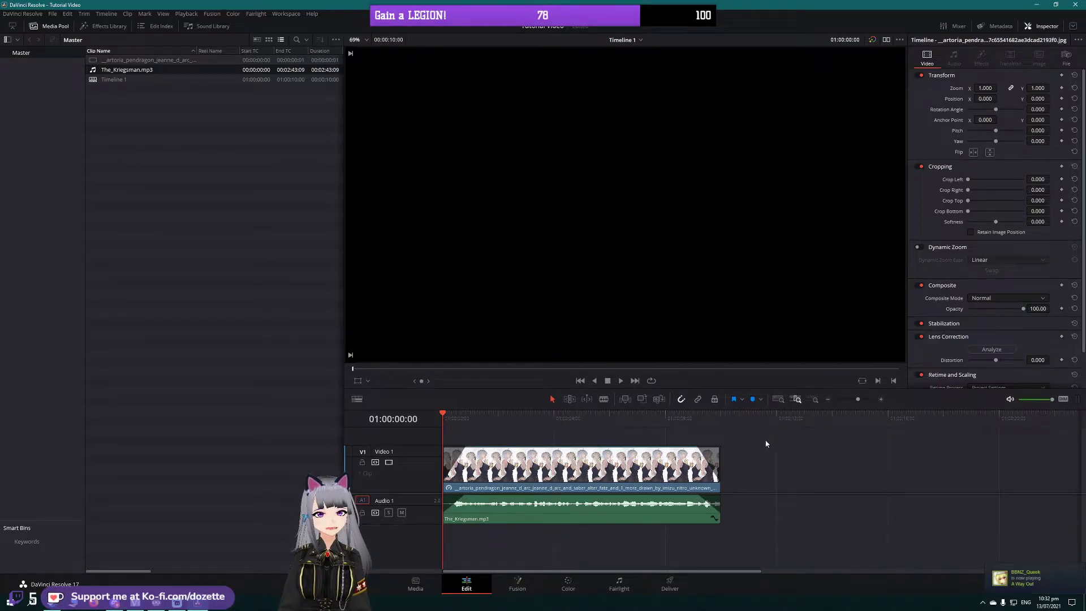
Step: Add a basic Text title from the Titles effects above the image on a new Video 2 track at the timeline's start
click(51, 26)
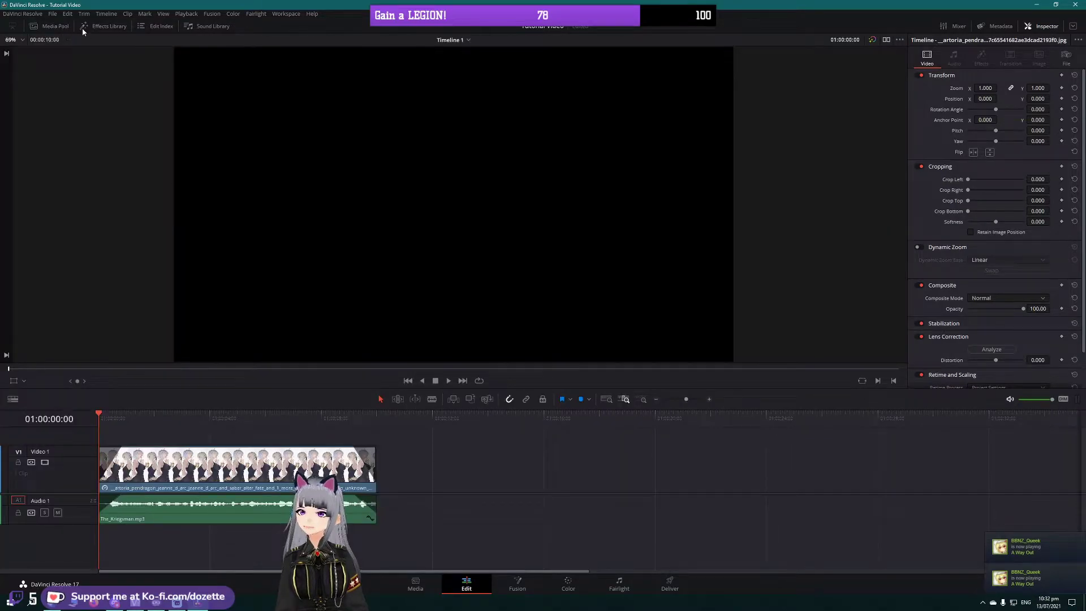
click(108, 26)
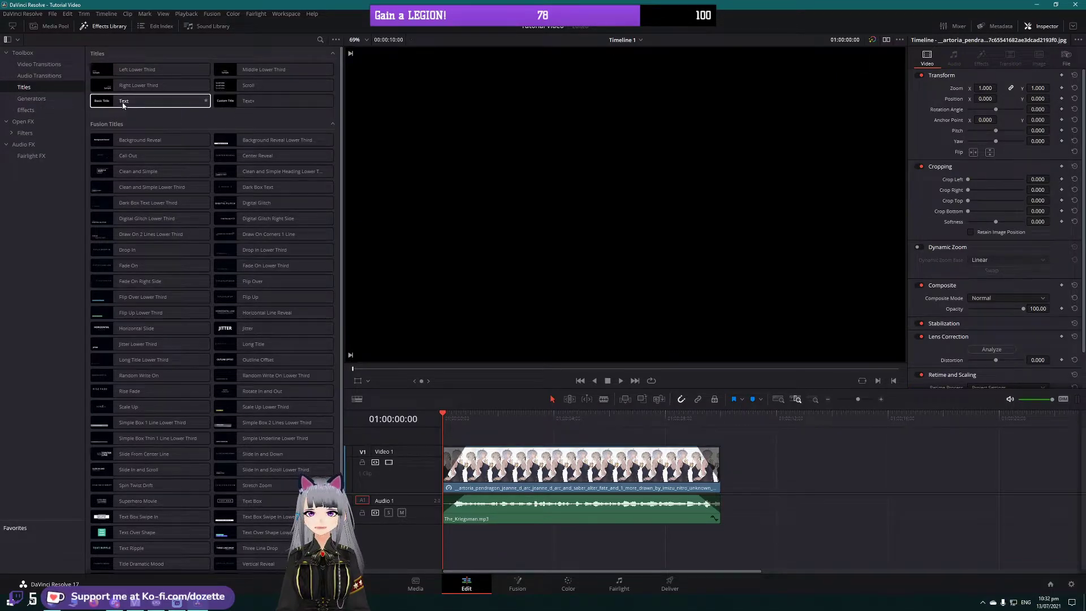
click(170, 104)
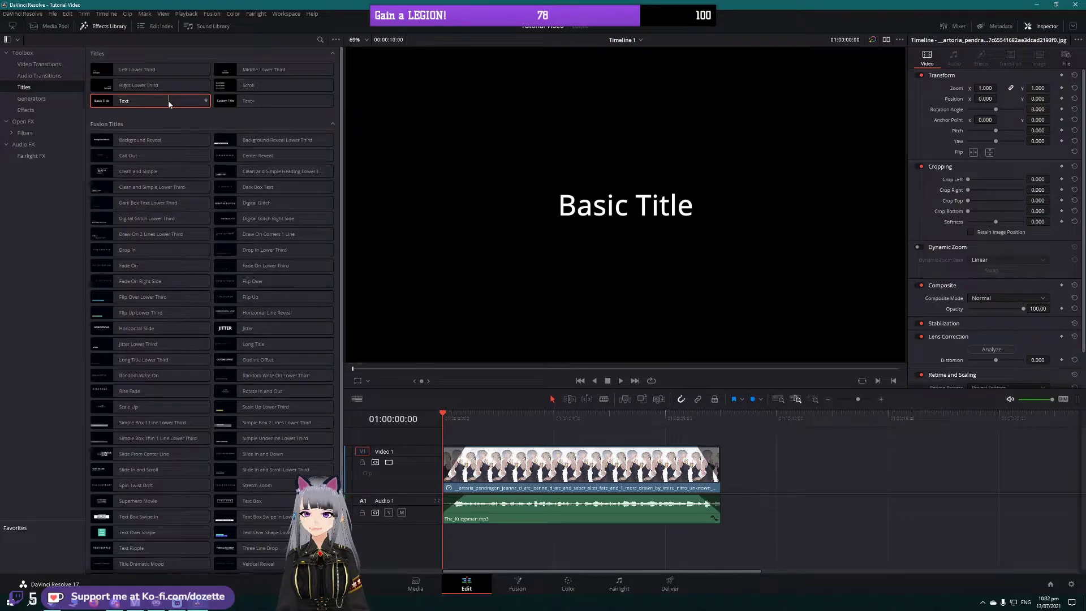
drag(170, 103, 444, 441)
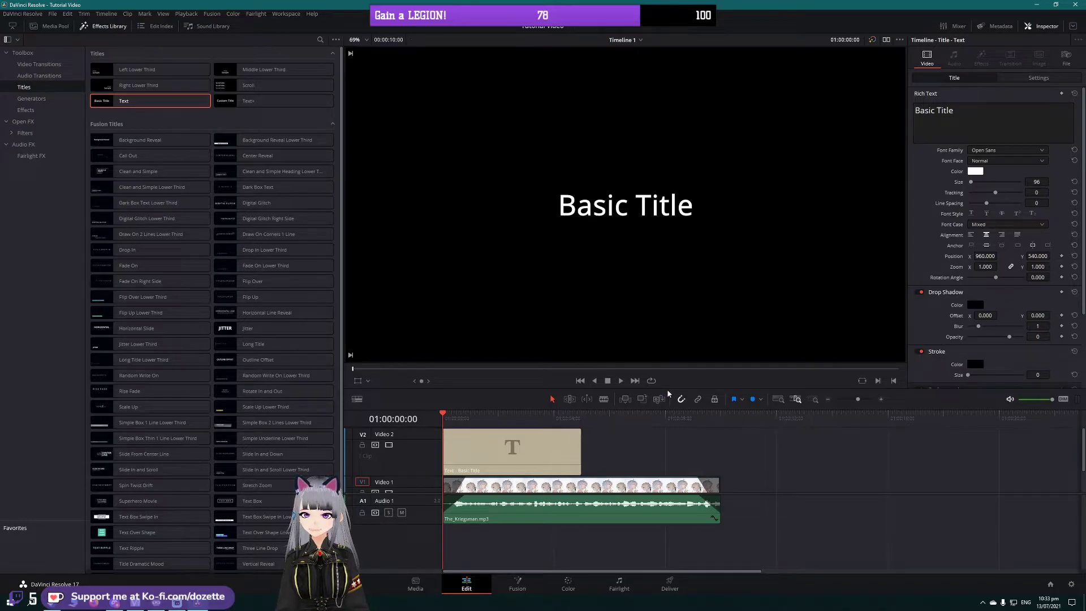
Step: Move the Text title about 2 seconds 16 frames later on Video 2 and view it over the image at 01:00:04:17
drag(668, 388, 668, 185)
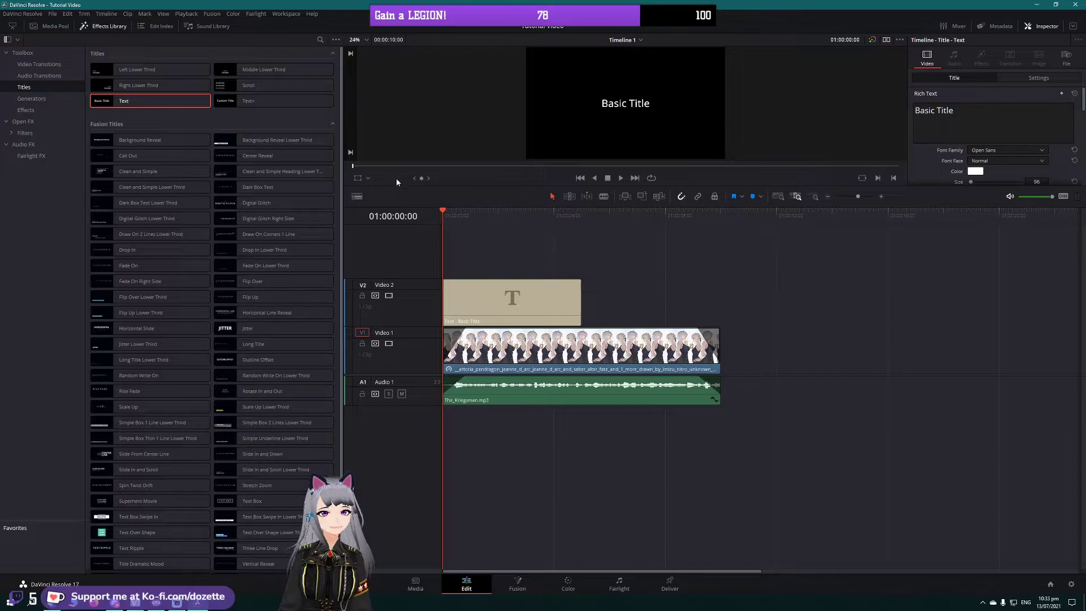
click(103, 26)
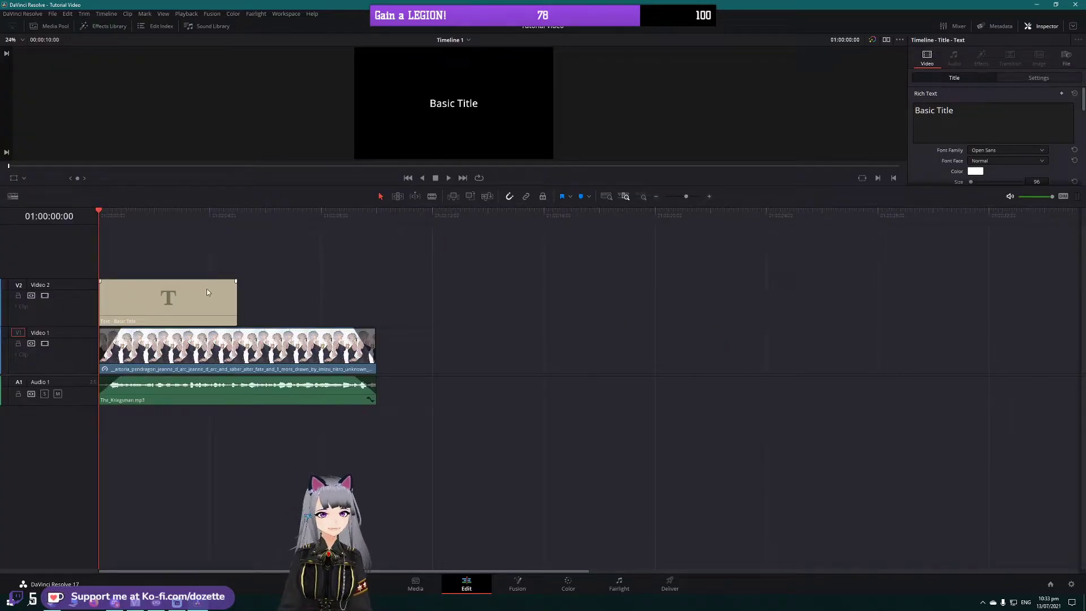
drag(182, 293, 230, 302)
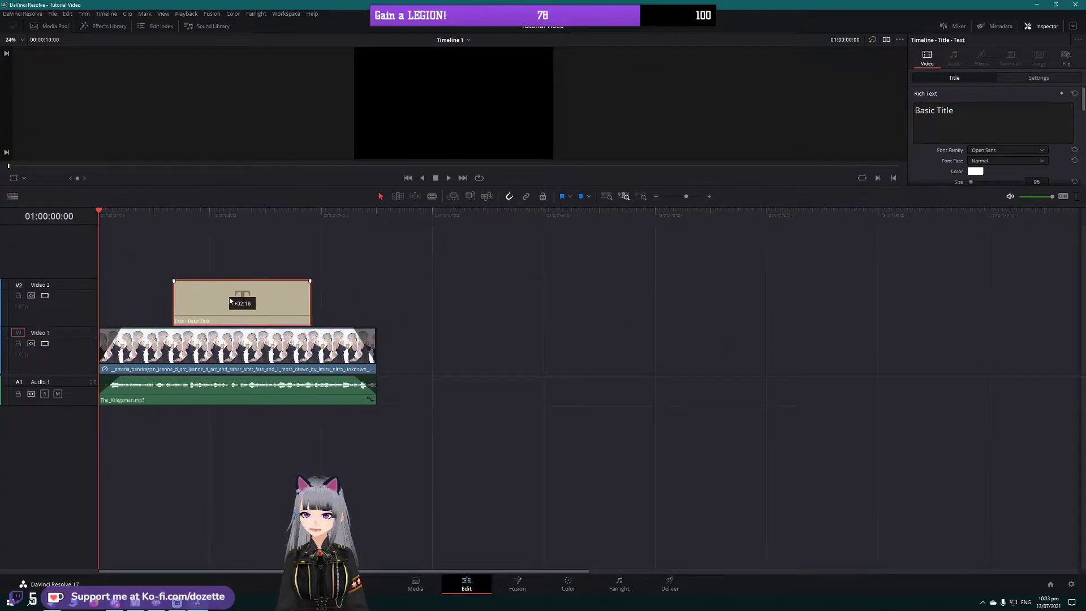
click(230, 214)
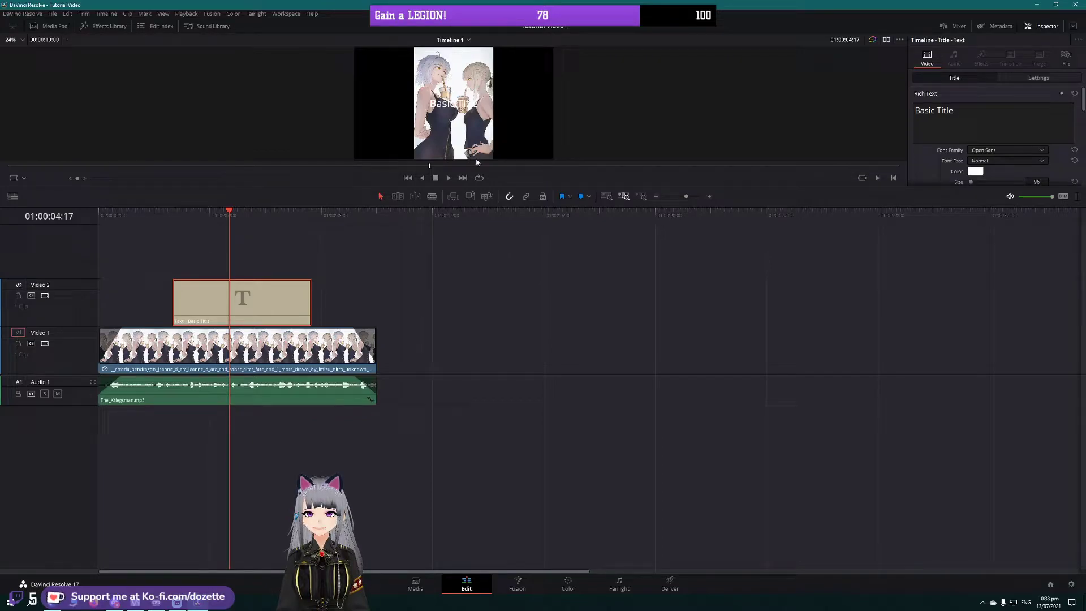
drag(567, 186, 560, 302)
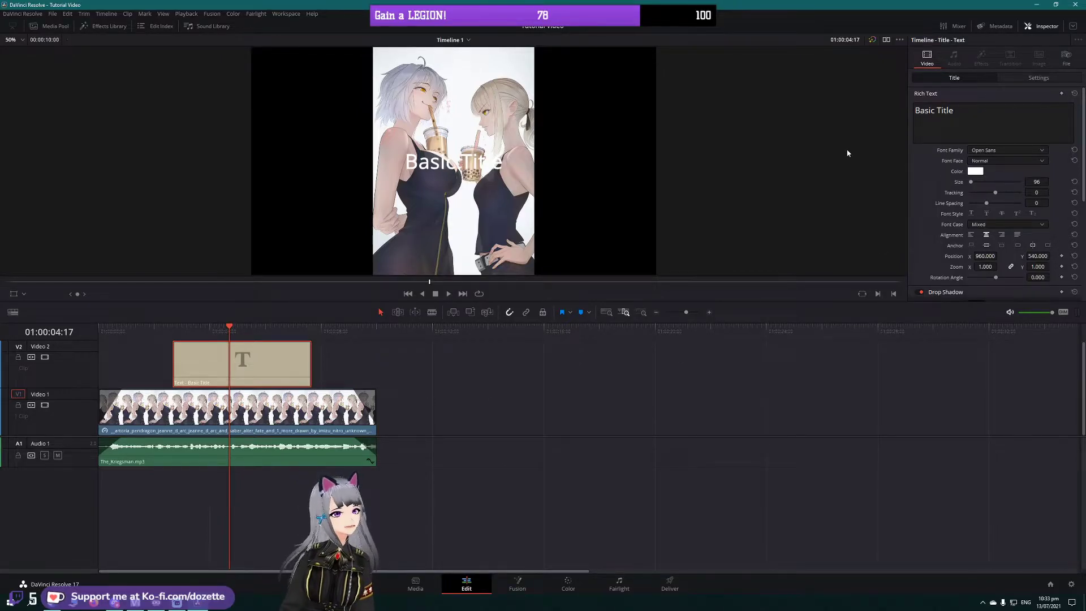
Step: Compare the inspector settings offered for the image clip and the music clip
click(1028, 26)
click(1028, 27)
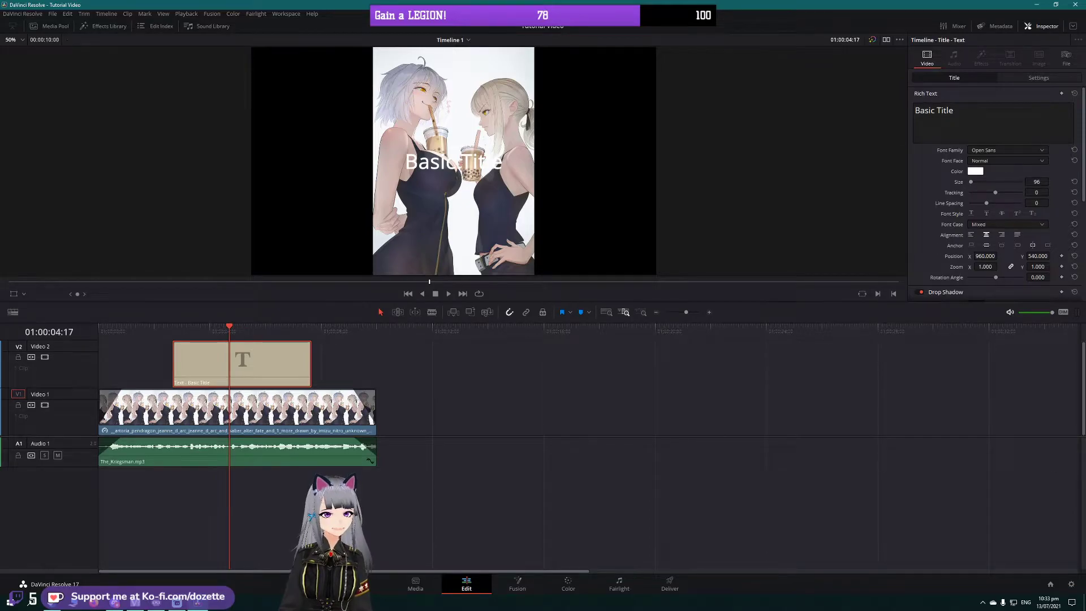
click(270, 419)
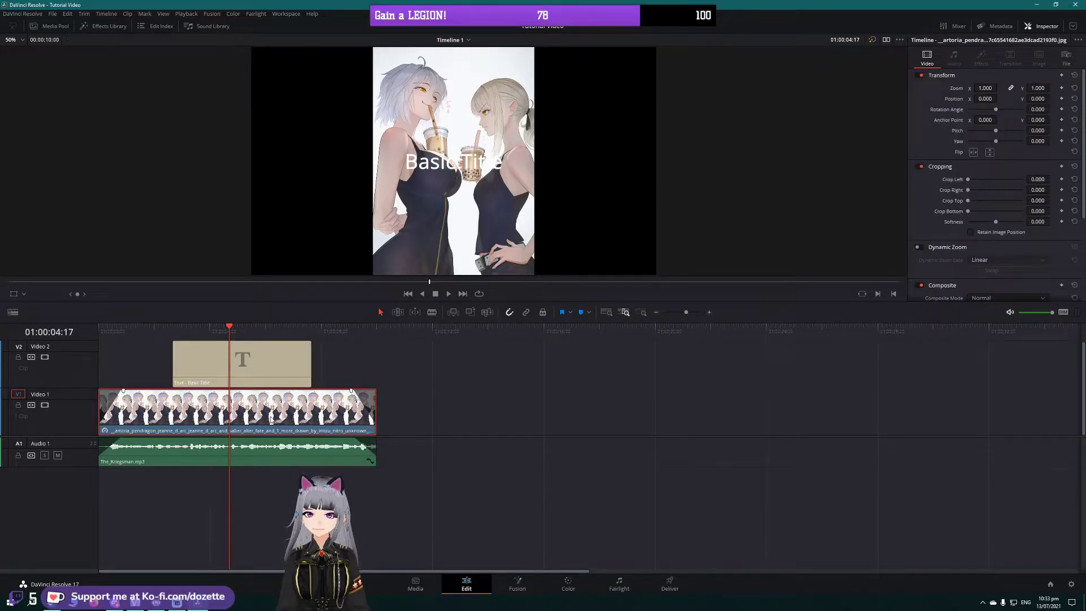
click(298, 453)
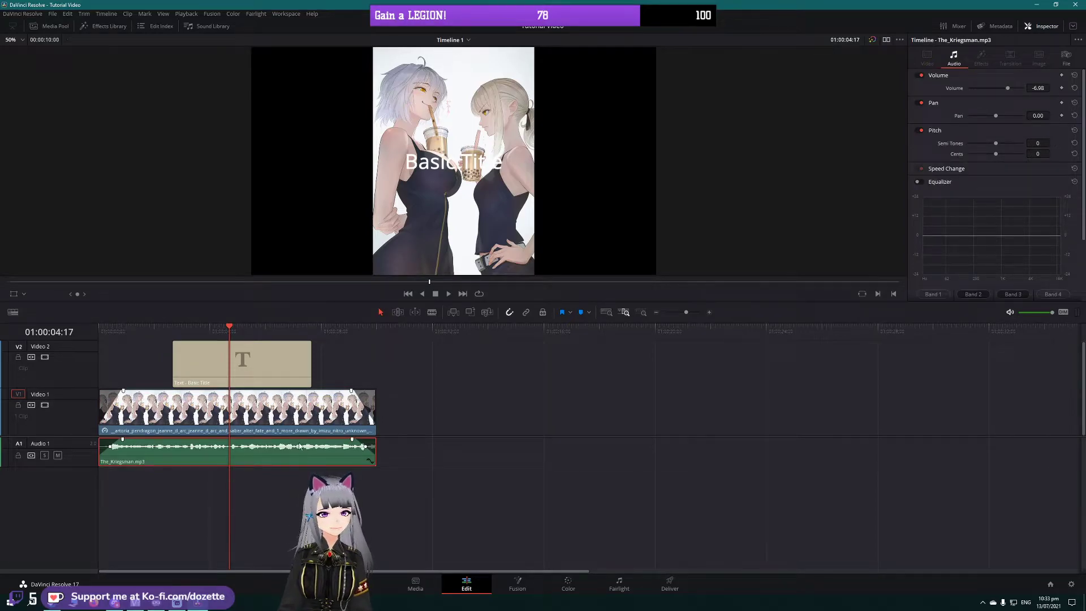
click(290, 409)
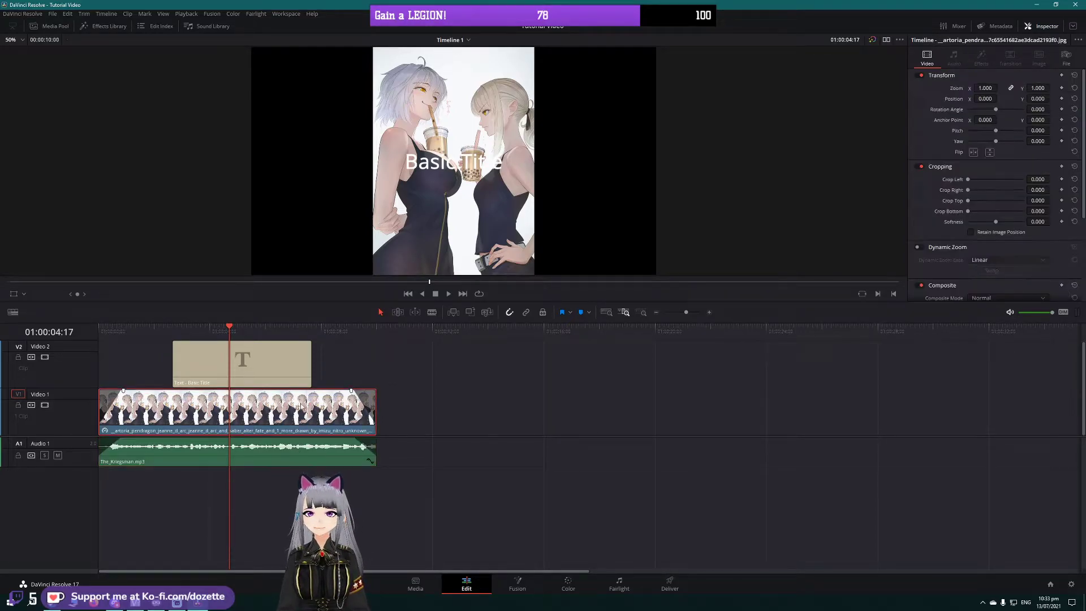
Step: Replace the text of the title clip on Video 2 with "Hehe Booba"
click(279, 355)
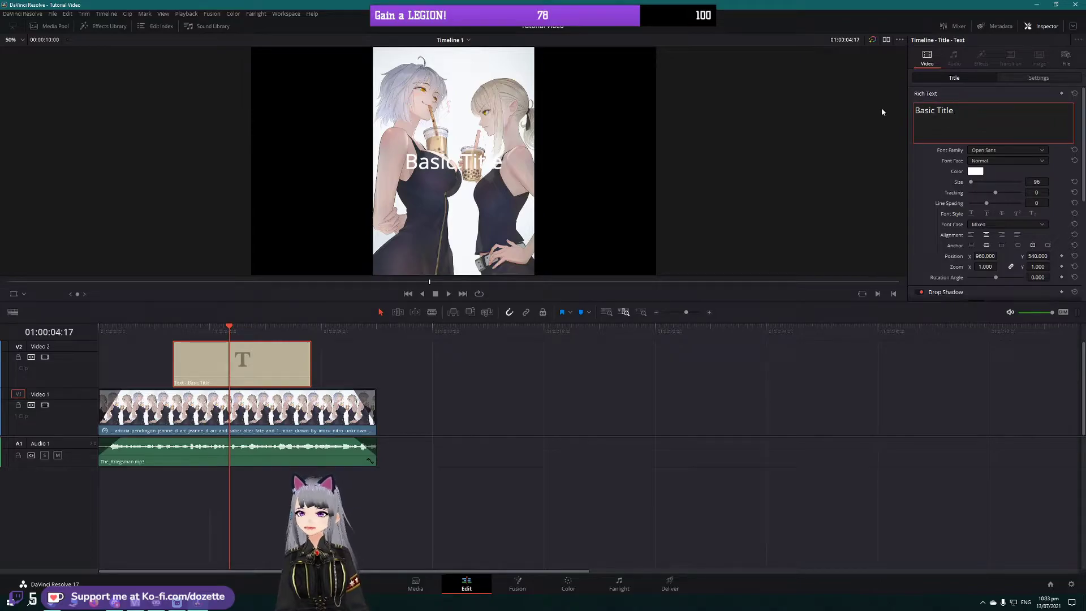
key(ctrl+a)
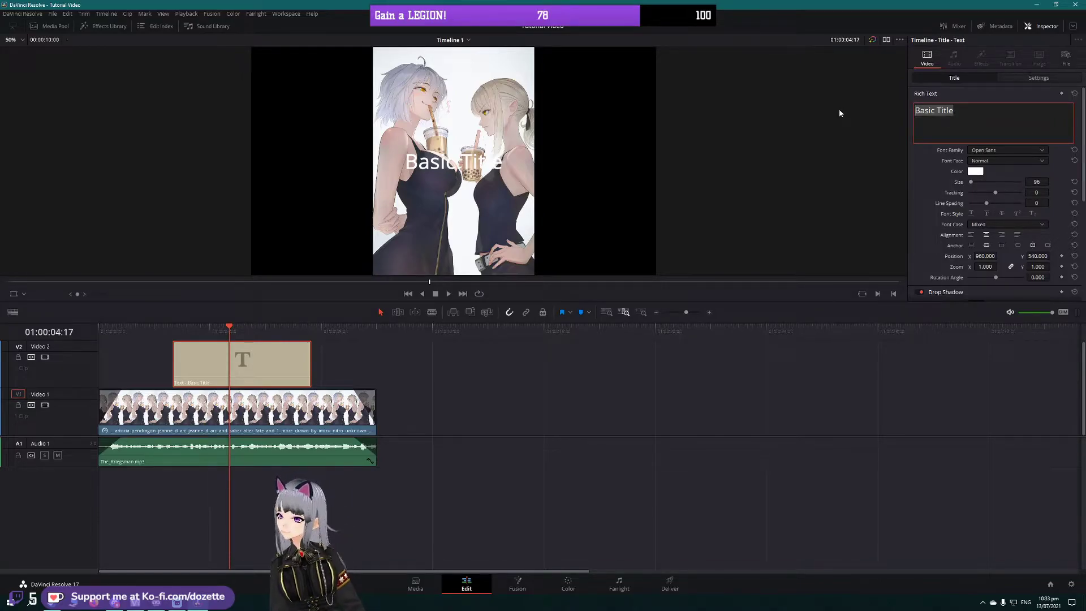
text(Hehe Booba)
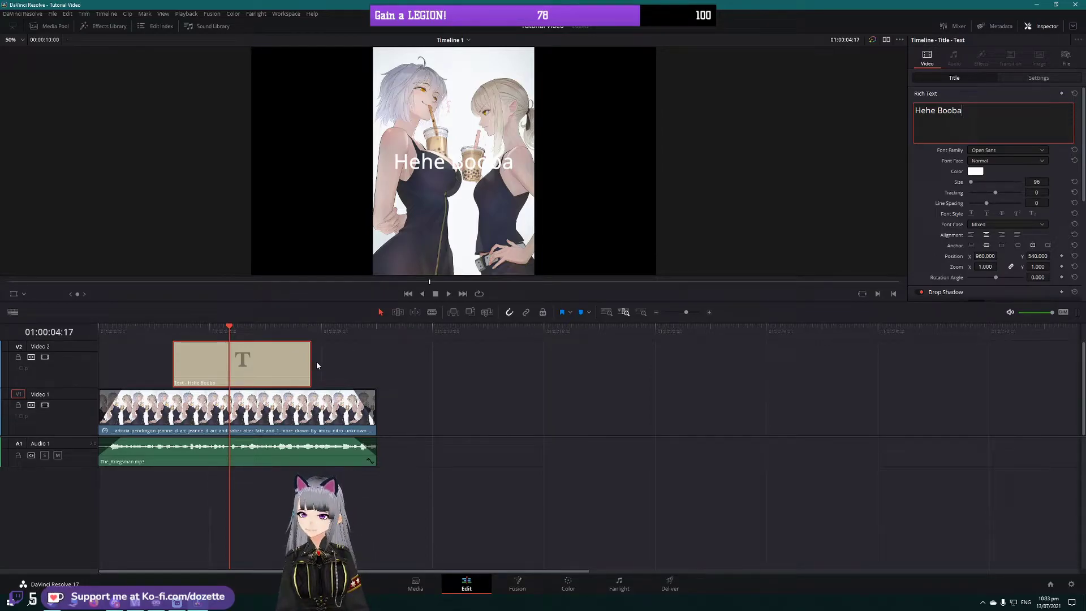
Step: Shorten the title clip at both ends and shift it slightly later, checking frames before, after and during the title
drag(308, 364, 274, 364)
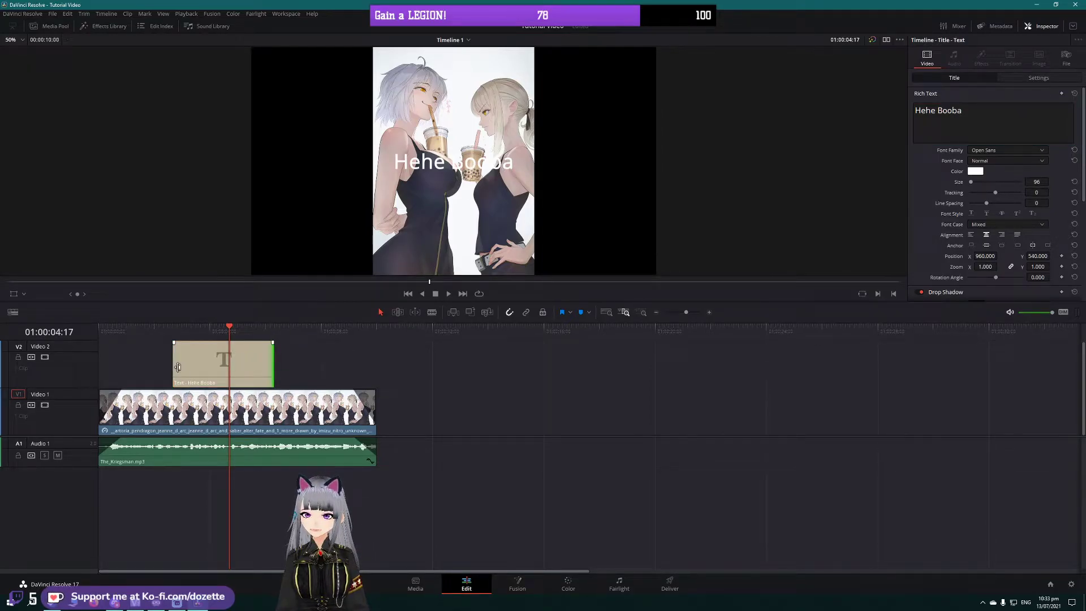
drag(173, 368, 192, 368)
drag(259, 368, 268, 368)
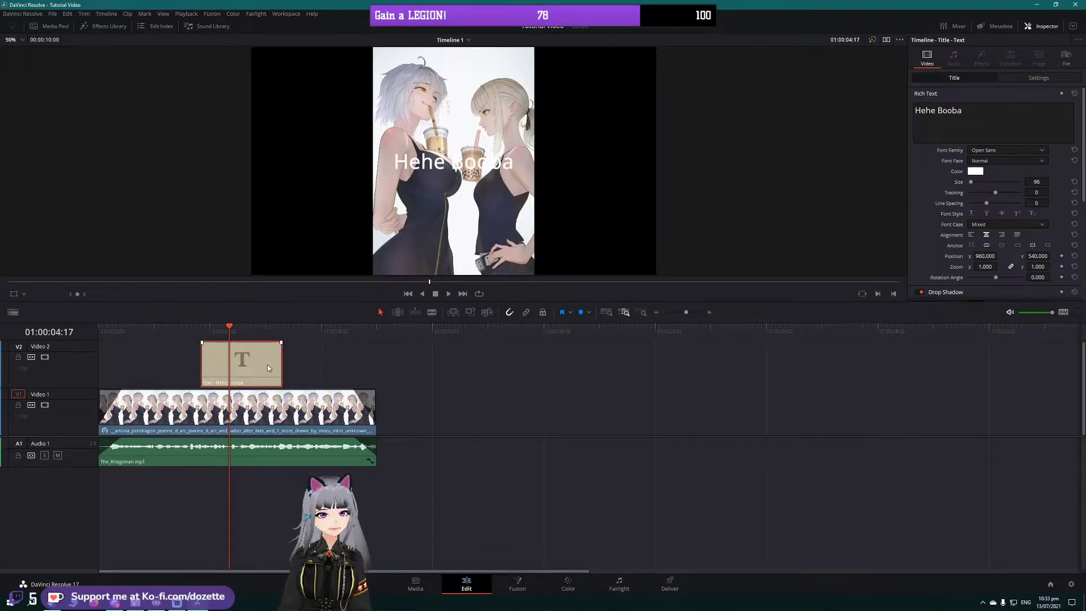
click(165, 332)
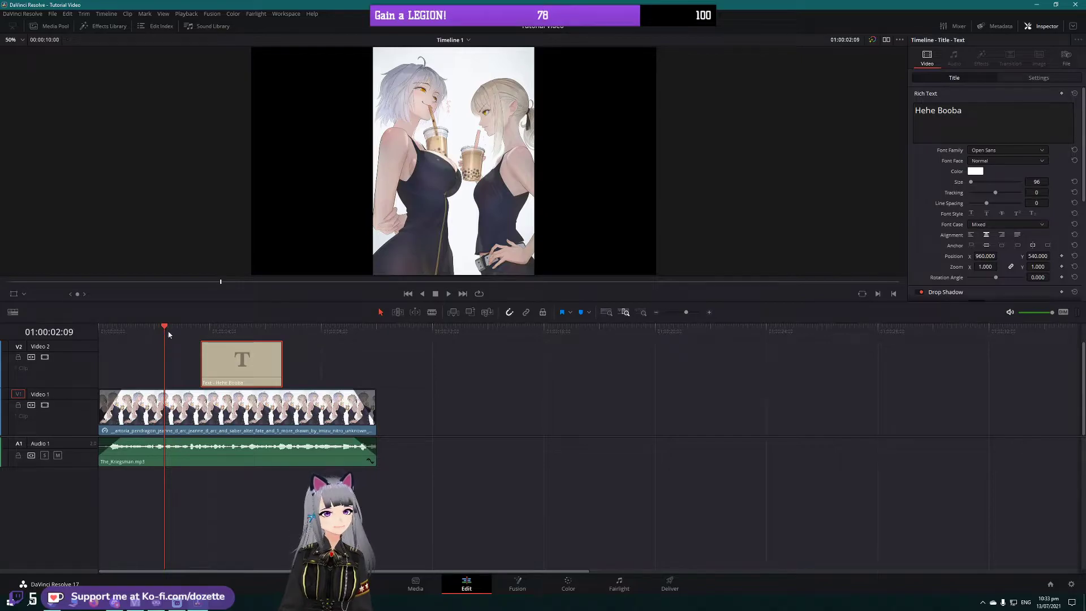
click(321, 337)
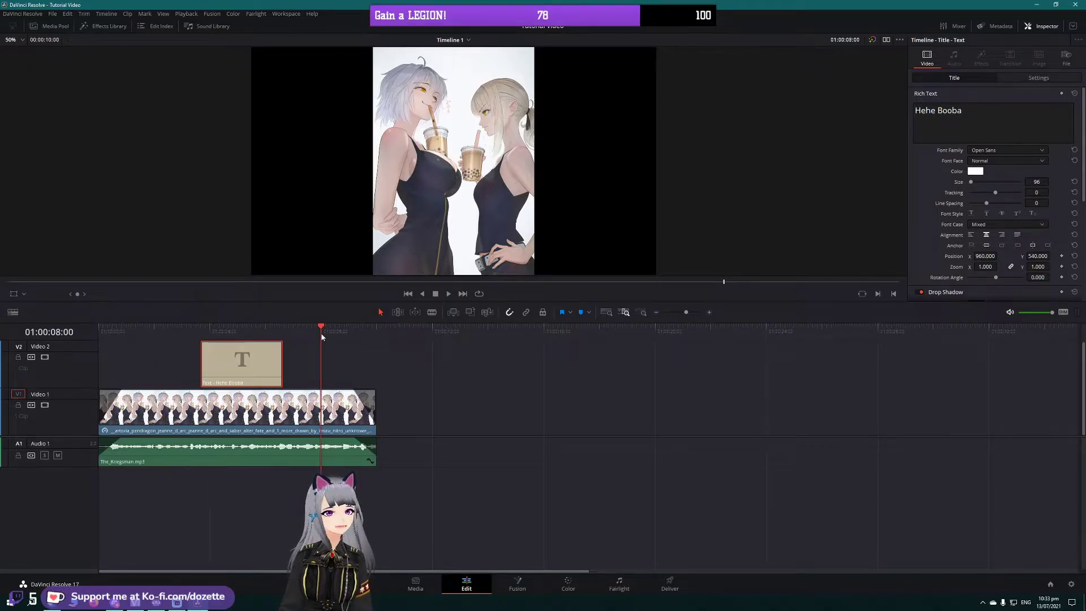
click(253, 330)
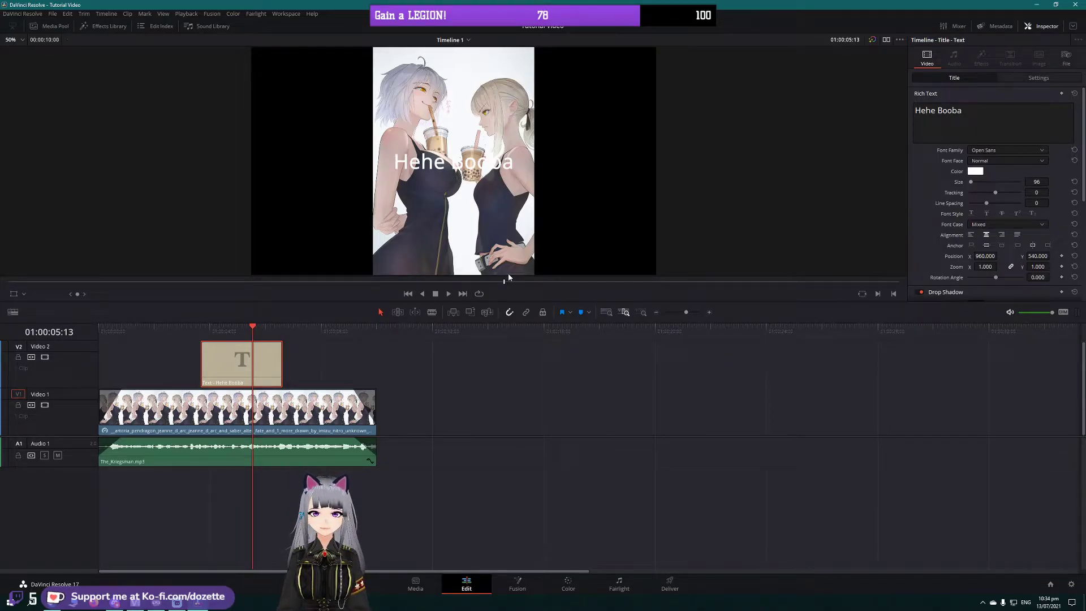
Step: Enlarge the viewer and change the title's font family to outrun future
drag(547, 301, 548, 399)
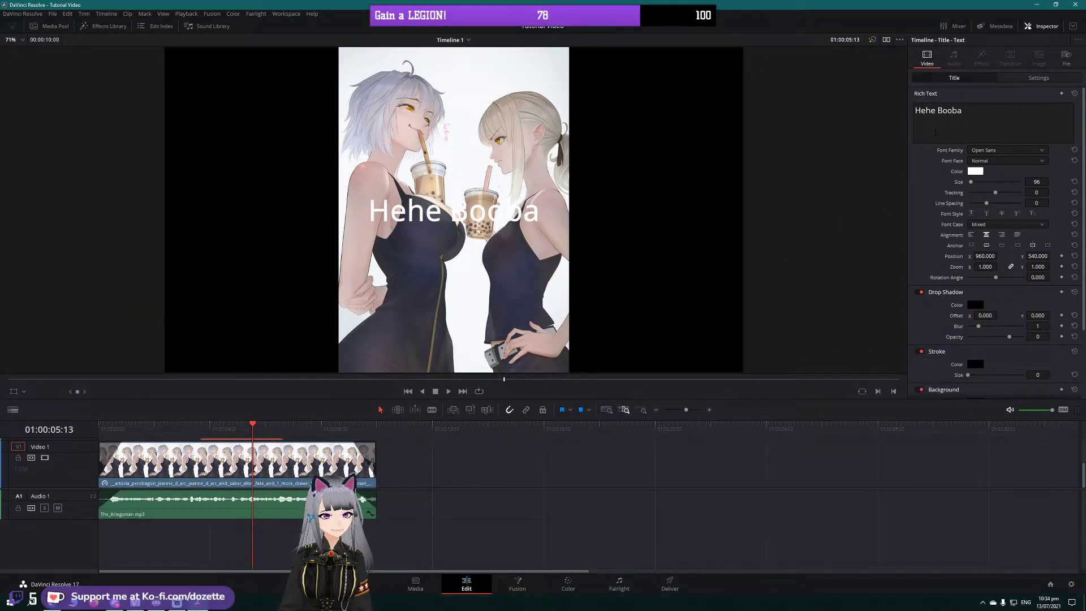
click(994, 150)
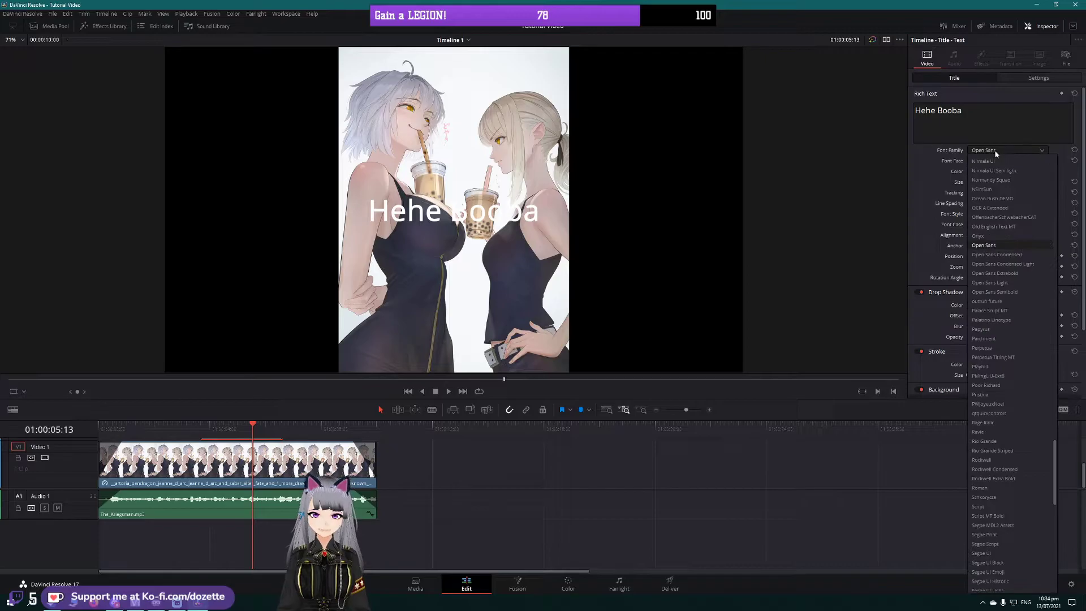
click(1006, 302)
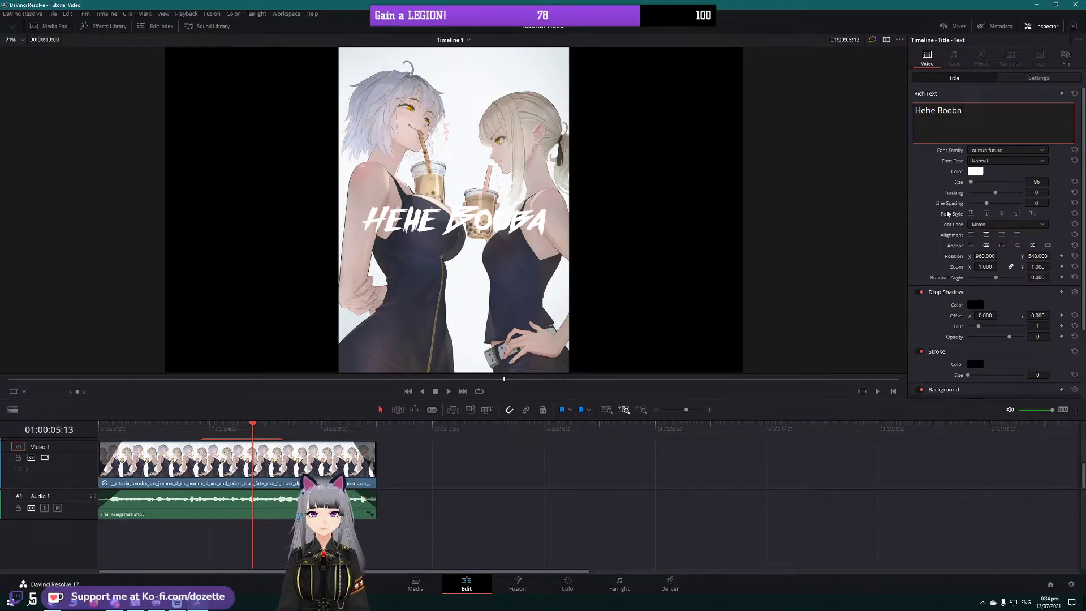
click(999, 151)
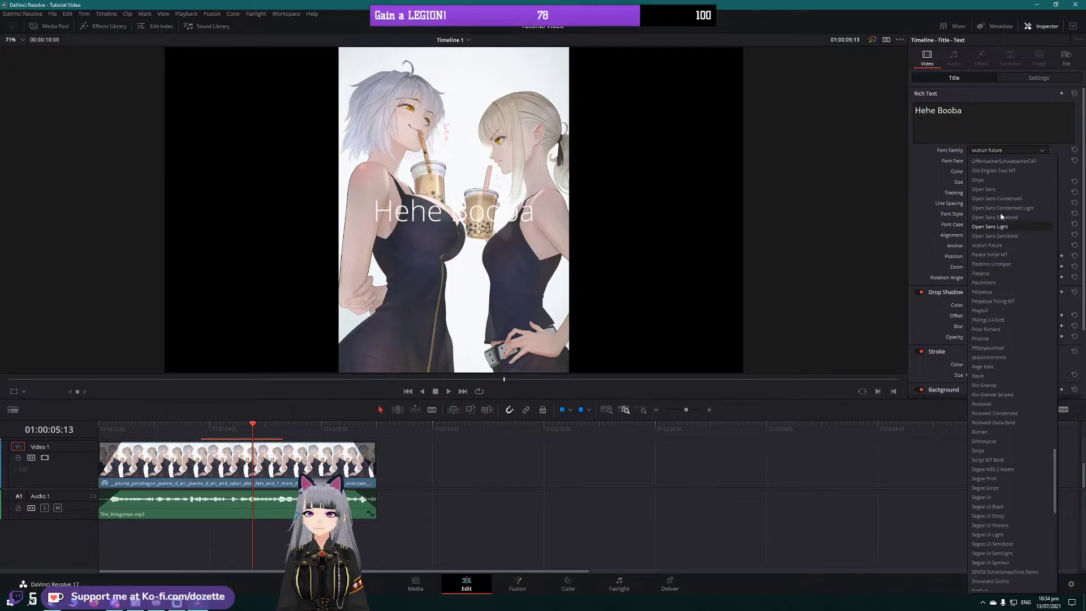
click(998, 244)
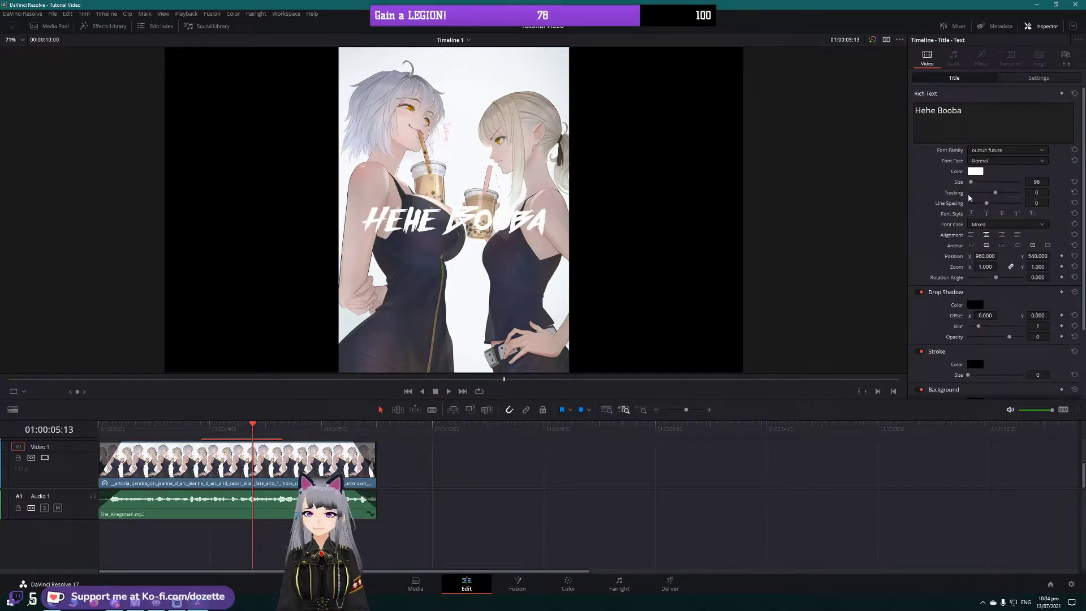
click(985, 108)
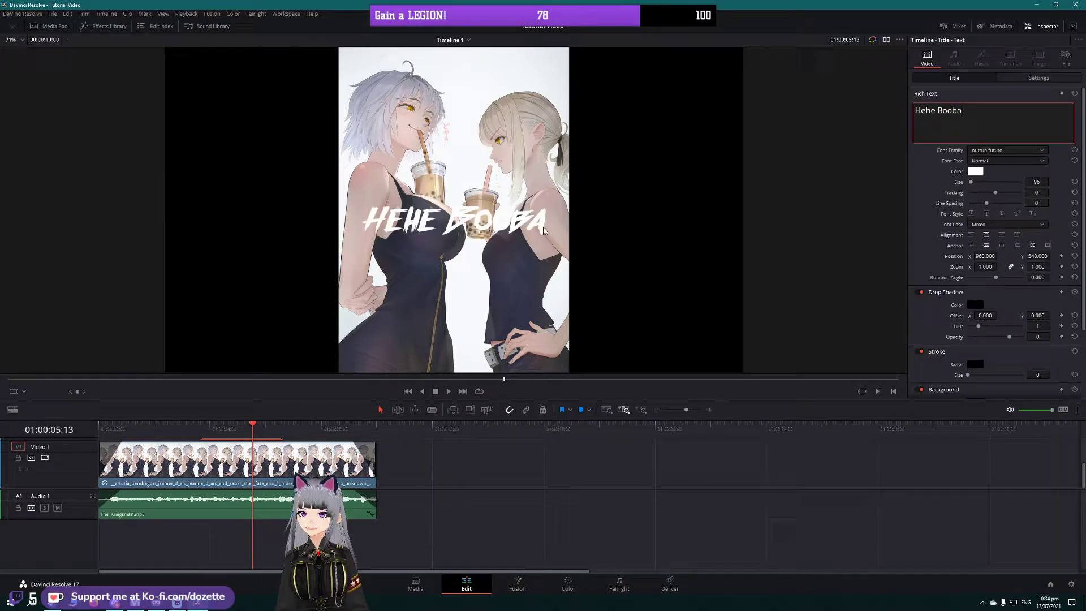
Step: Color the title text magenta (#f702cb) using the saved custom color
click(979, 172)
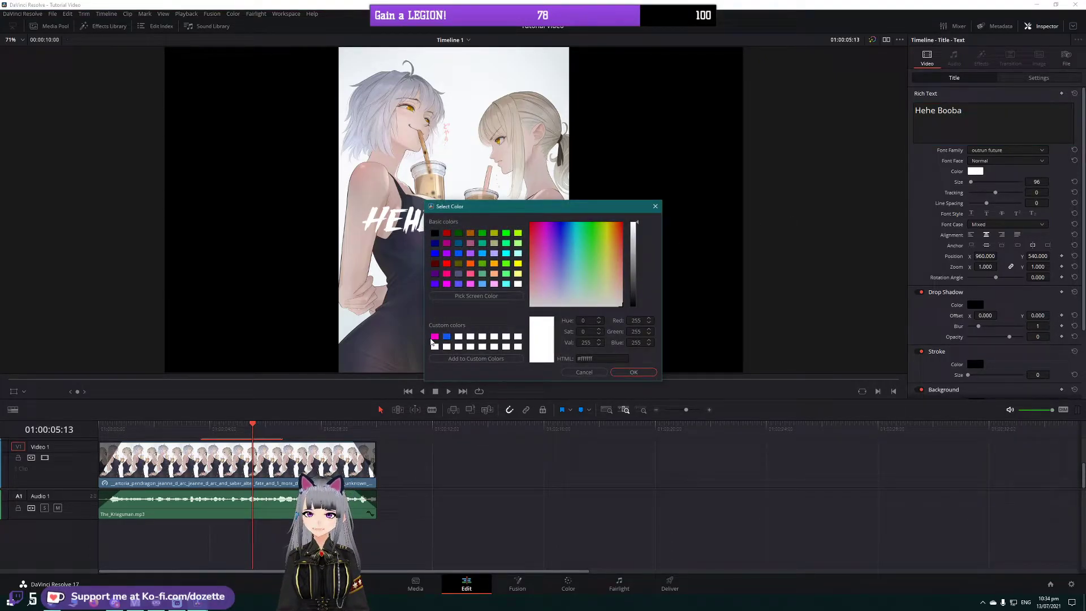
click(435, 337)
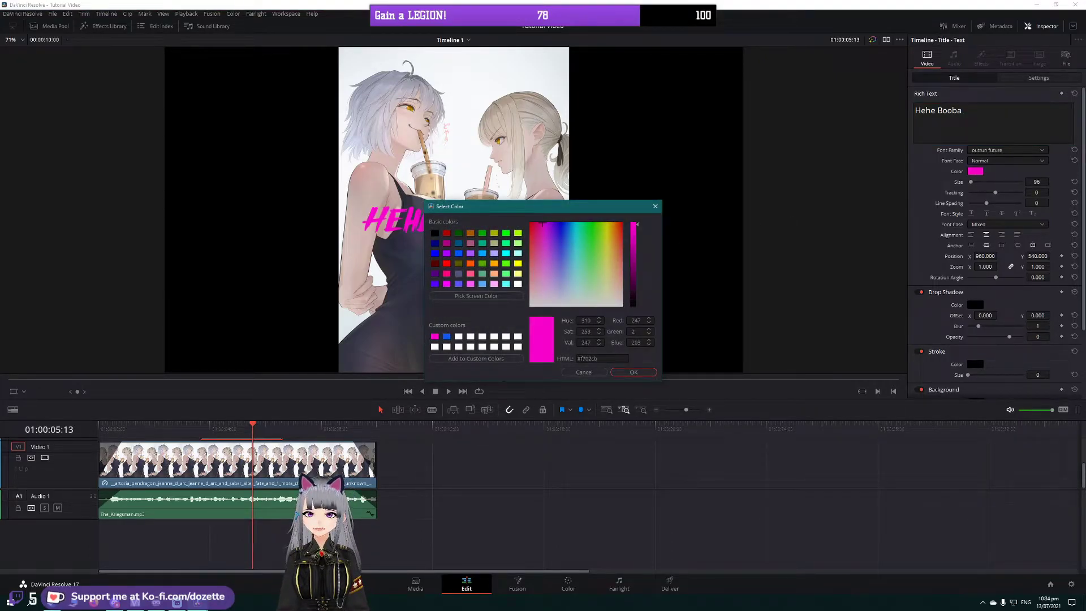
click(632, 372)
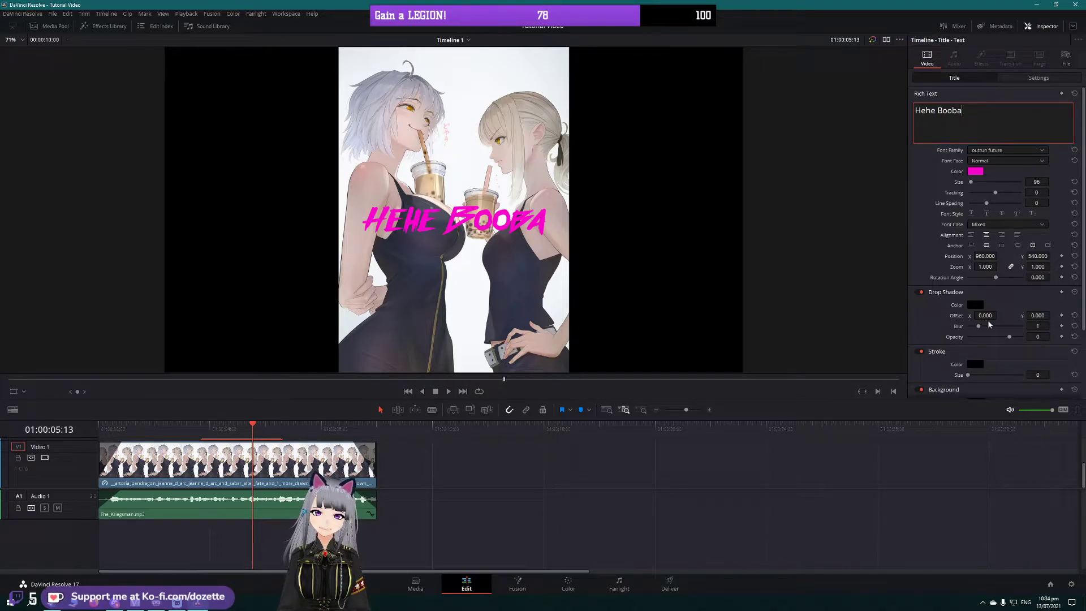
click(975, 172)
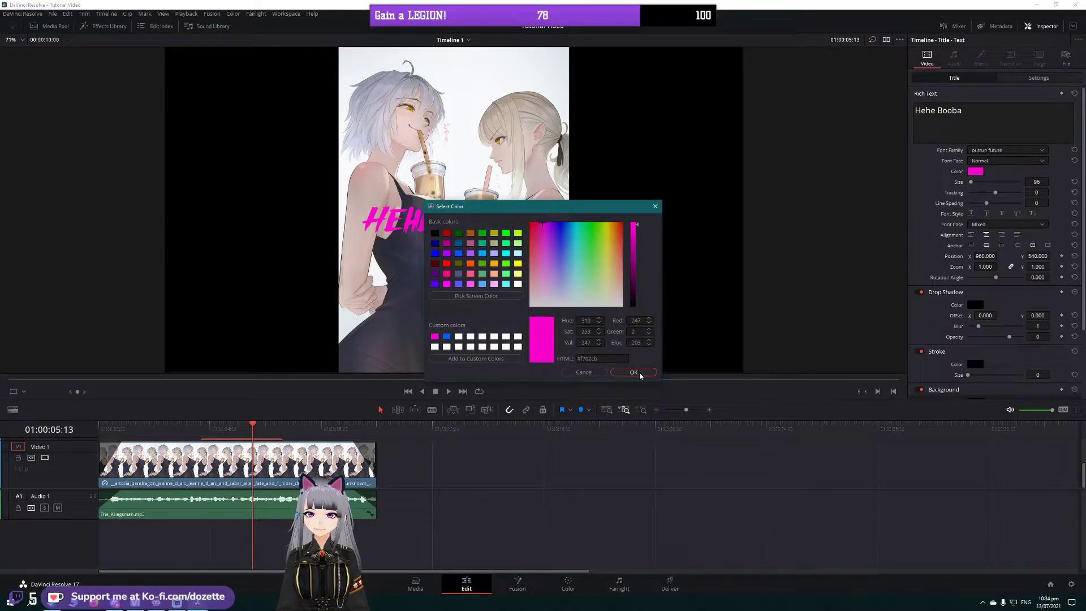
click(634, 372)
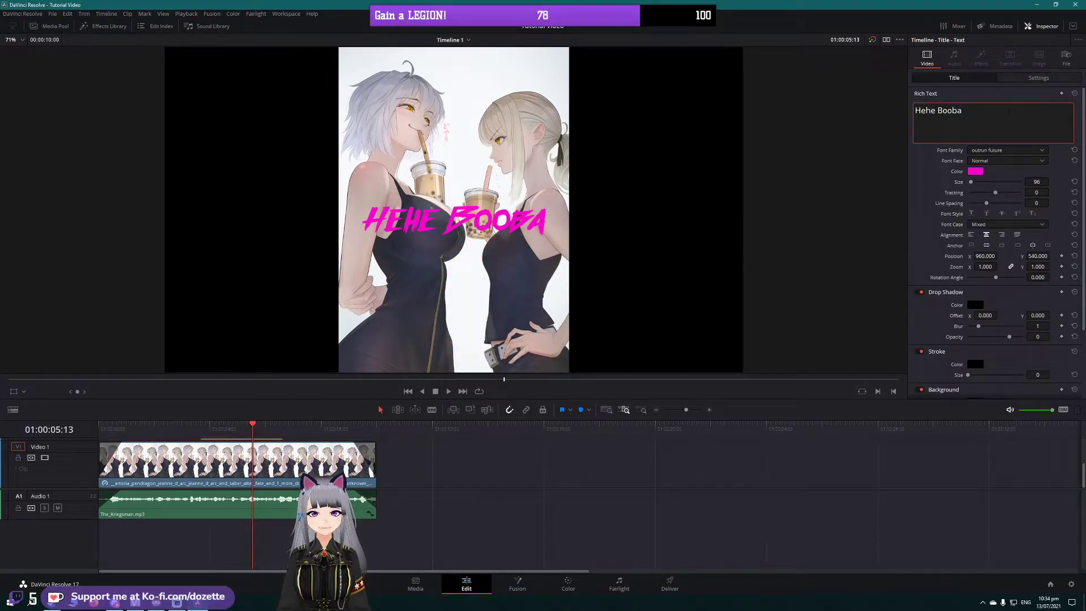
Step: Look over the title's style options and enlarge its font size to 272
click(1024, 80)
click(959, 78)
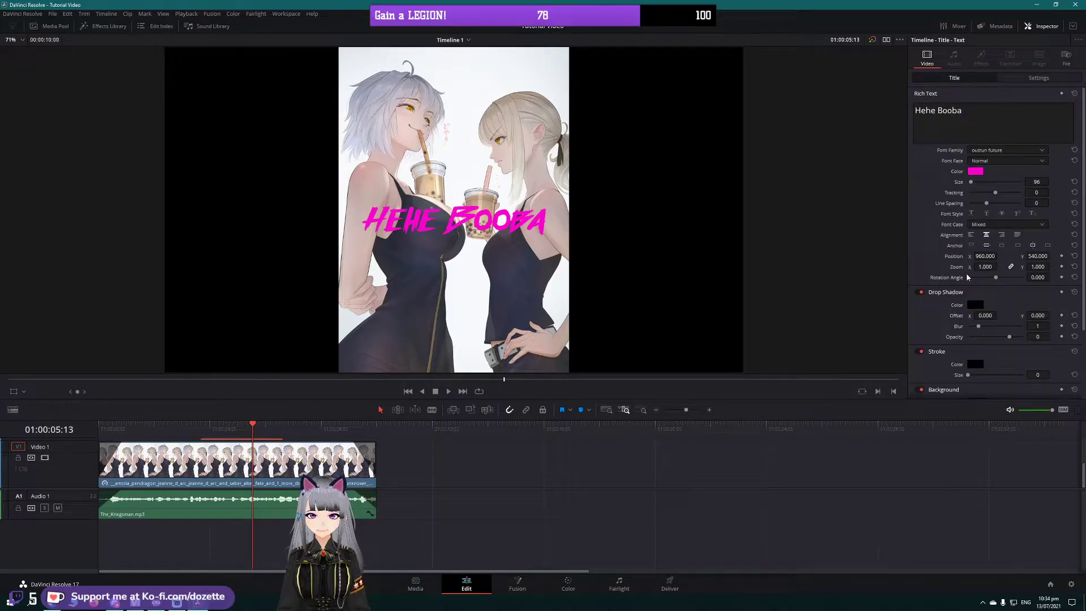
scroll(979, 298, down, 4)
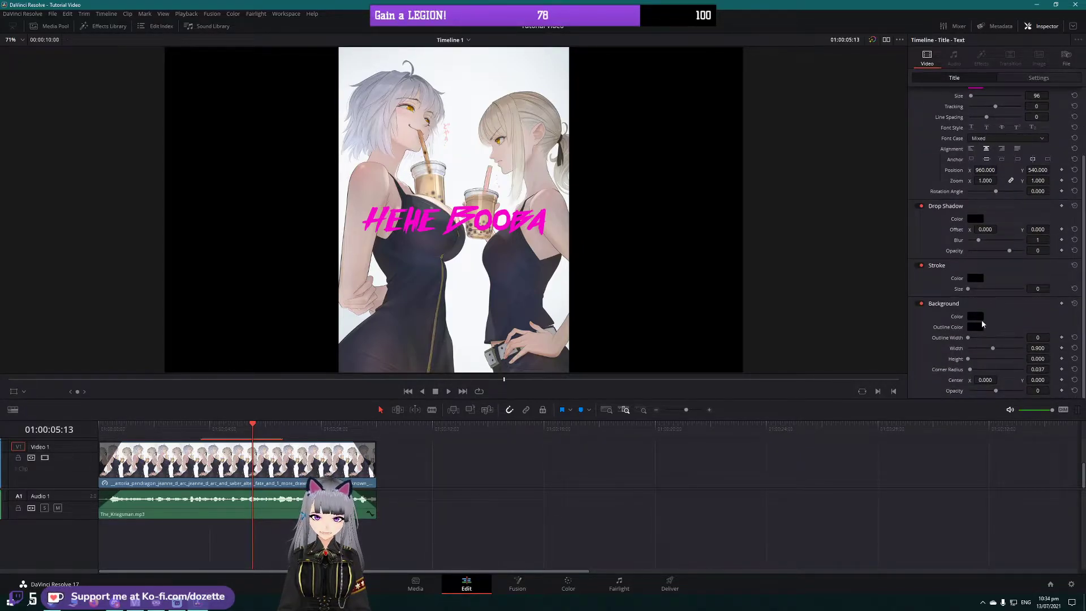
scroll(983, 316, up, 3)
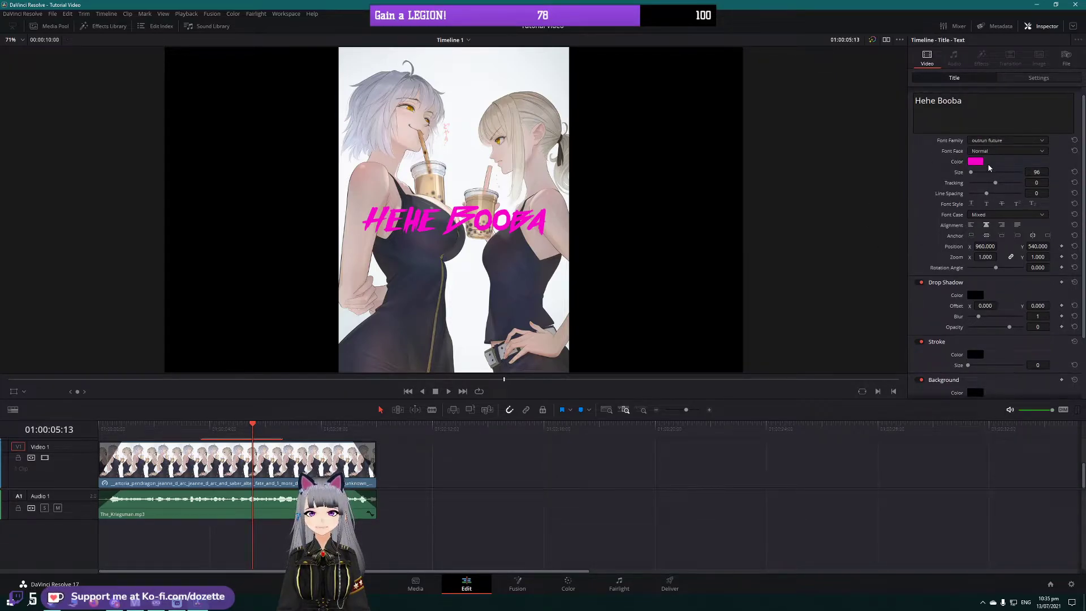
drag(970, 172, 973, 176)
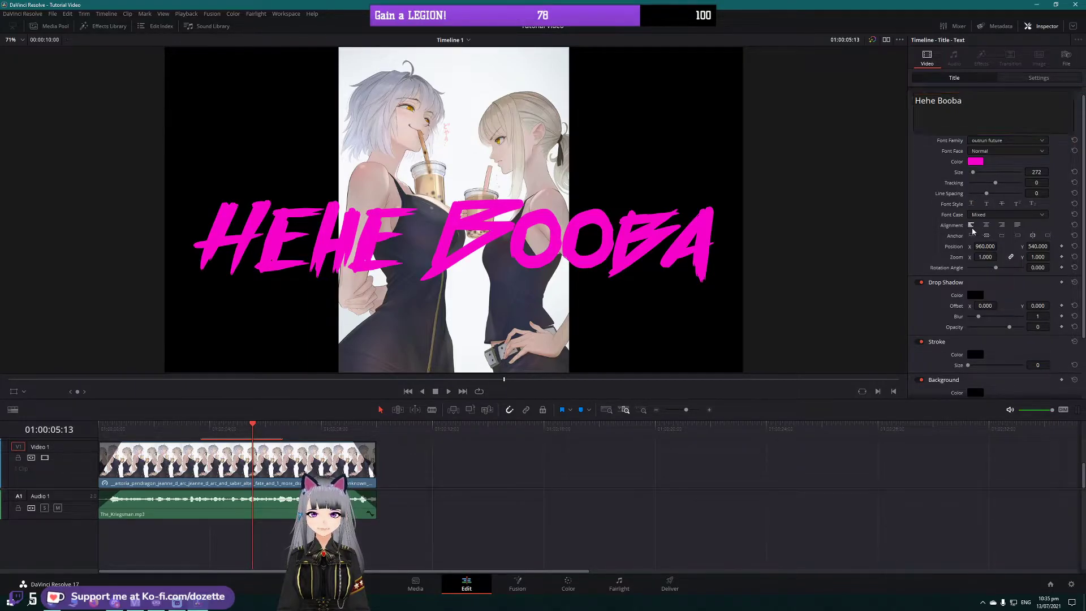
Step: Try the Title Caps font case on the title and return it to Mixed
click(1019, 215)
click(1000, 265)
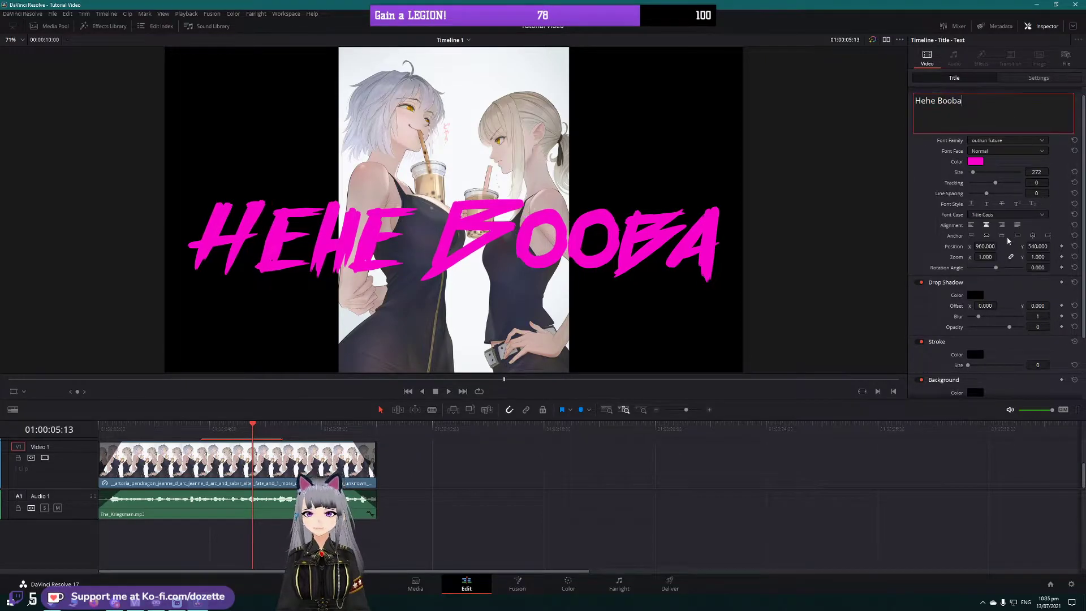
click(1011, 215)
click(998, 224)
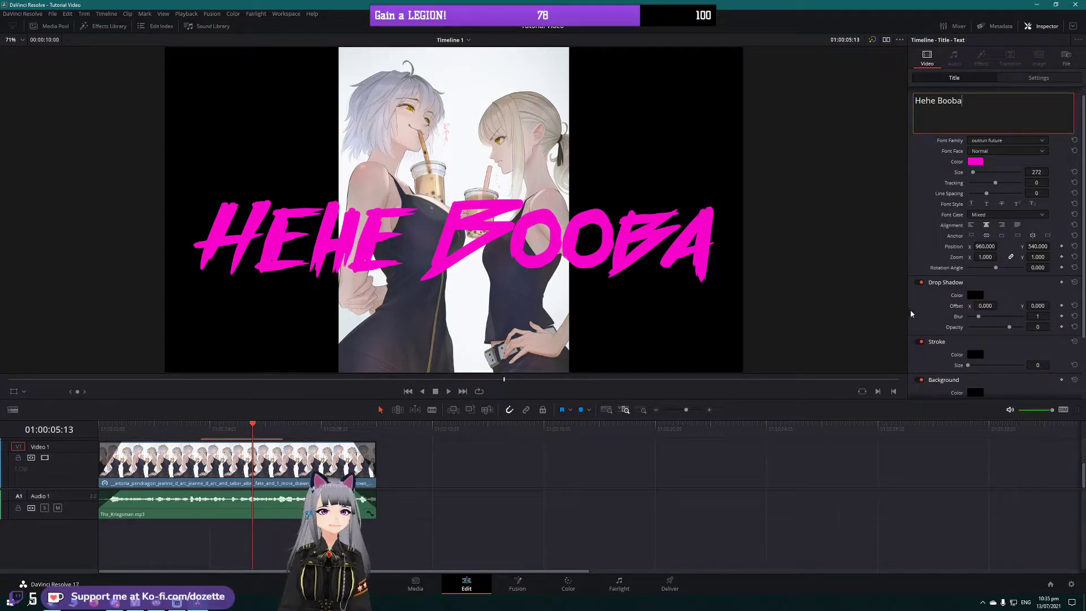
Step: Try scaling the title clip with its transform zoom, enlarging it and setting it to 0.5
click(1012, 78)
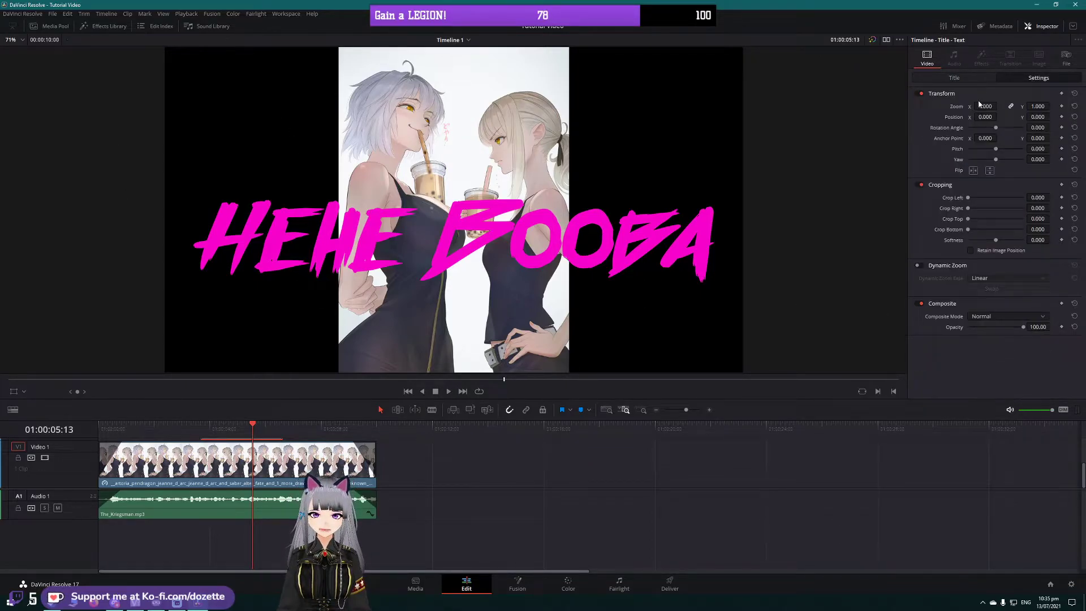
click(954, 78)
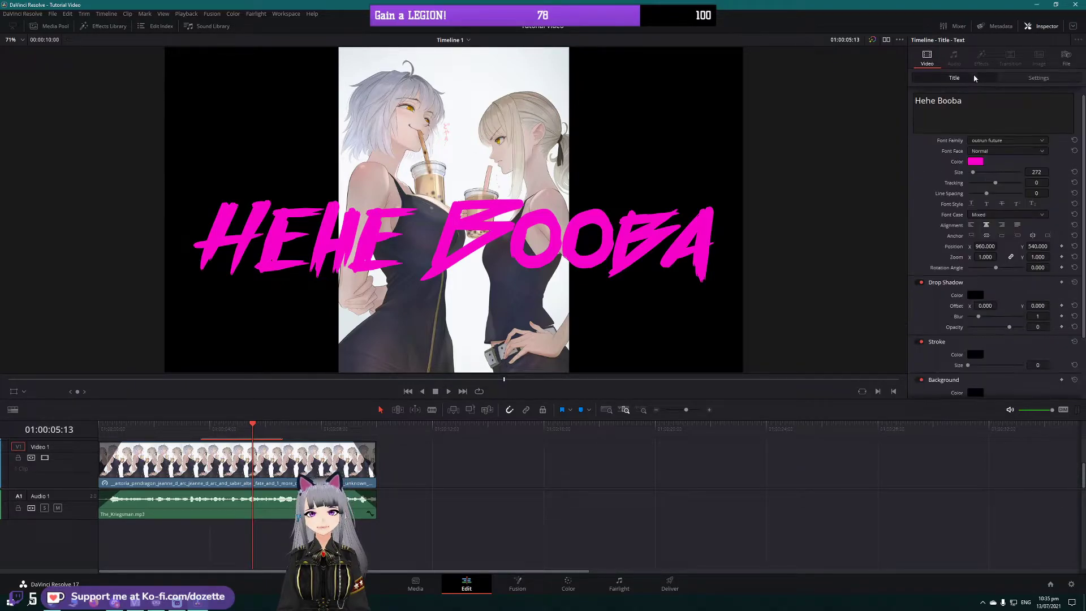
click(1047, 82)
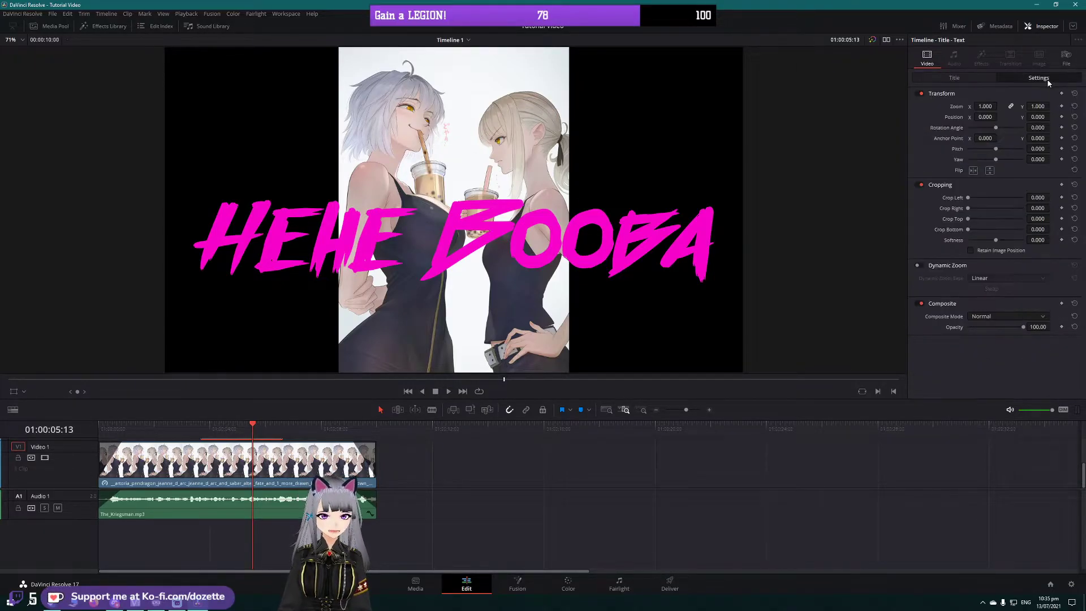
drag(987, 107, 990, 105)
click(985, 106)
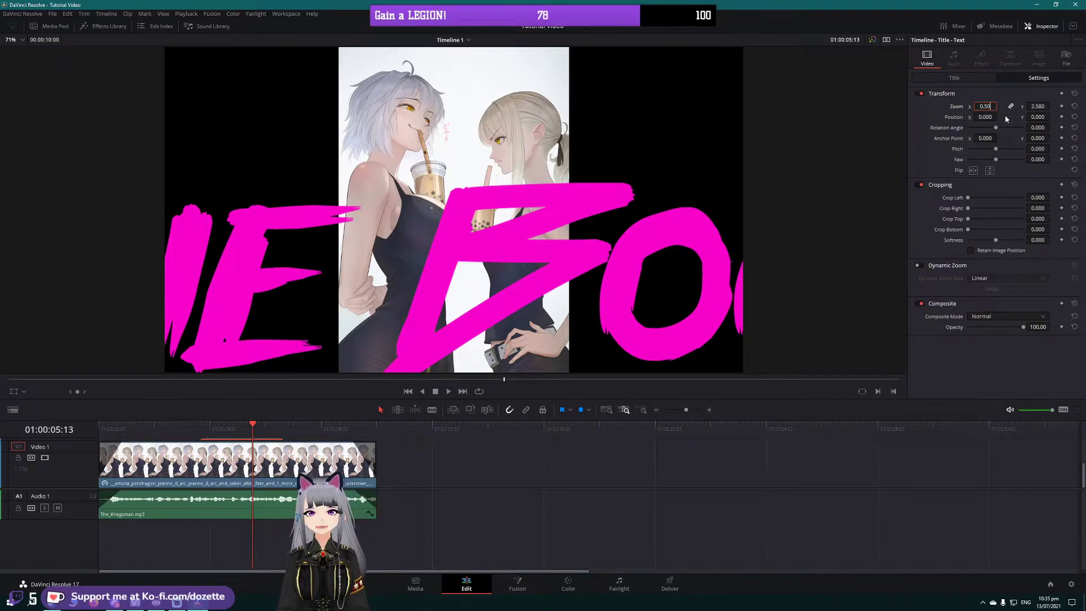
key(Return)
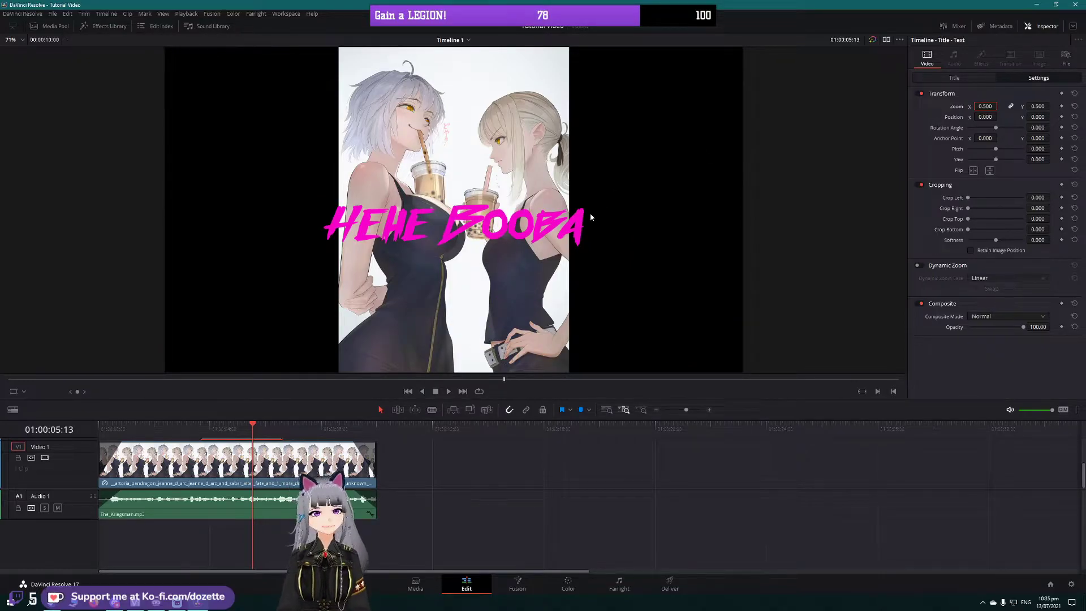
Step: Set the title clip's transform zoom to 0.990 and its position to X 0, Y -236 so it sits lower in the frame
drag(985, 105, 1004, 106)
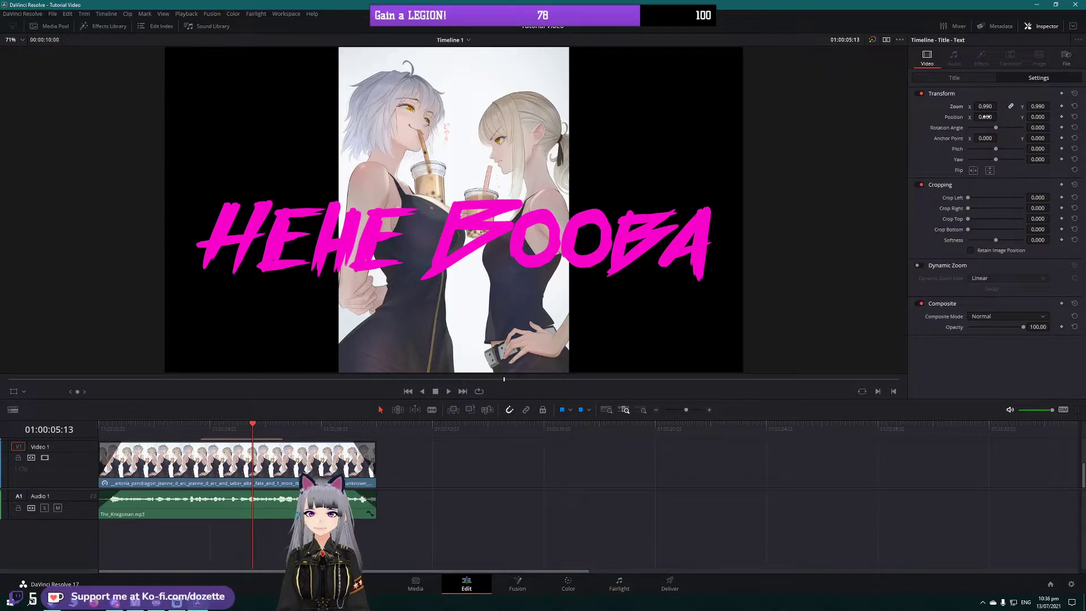
drag(1037, 117, 999, 117)
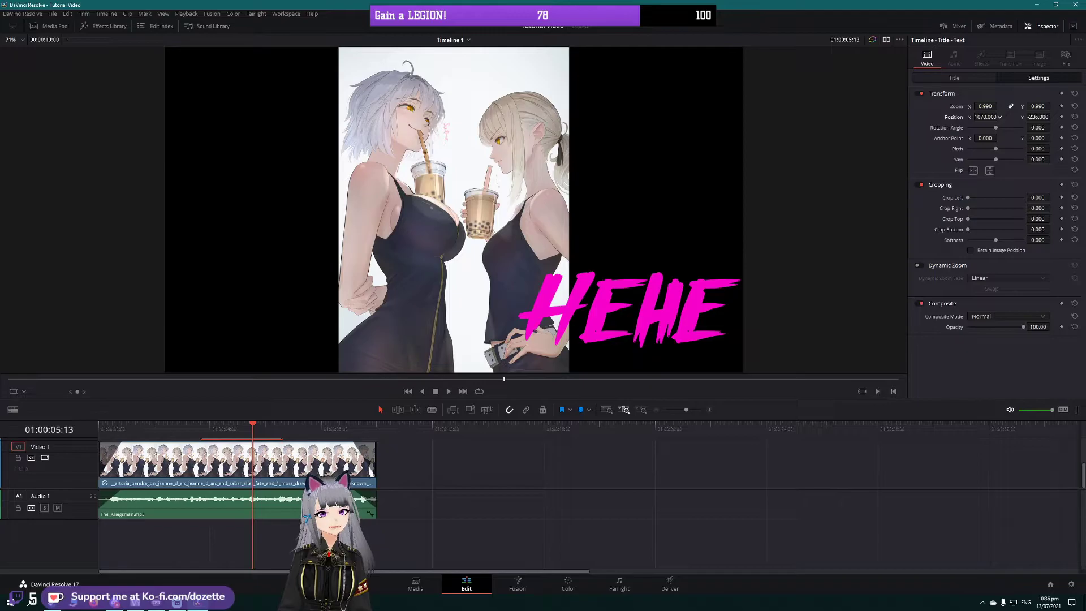
drag(987, 116, 984, 116)
click(985, 117)
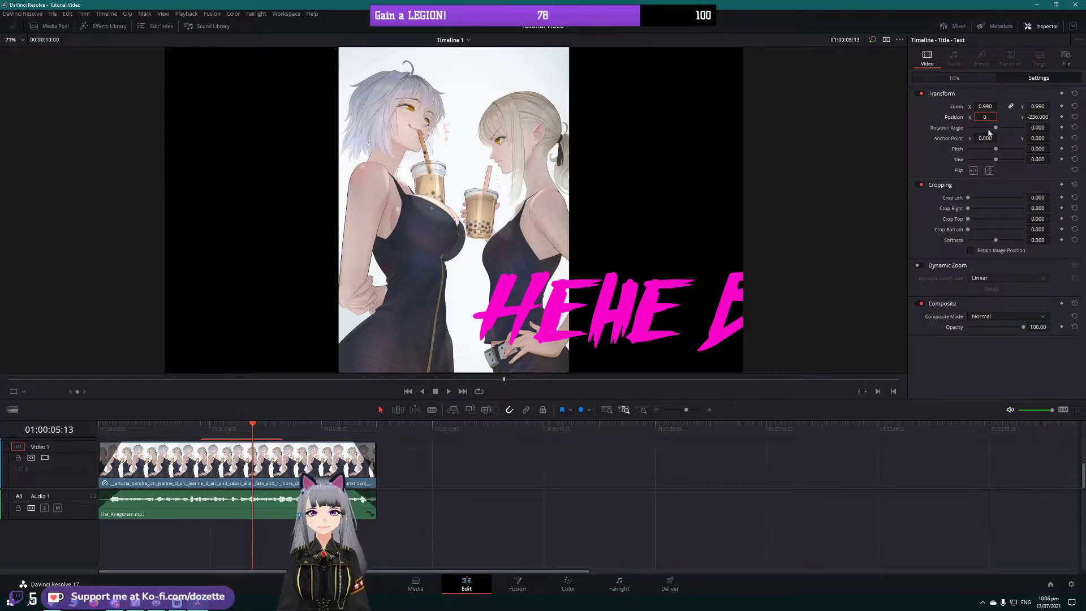
key(Return)
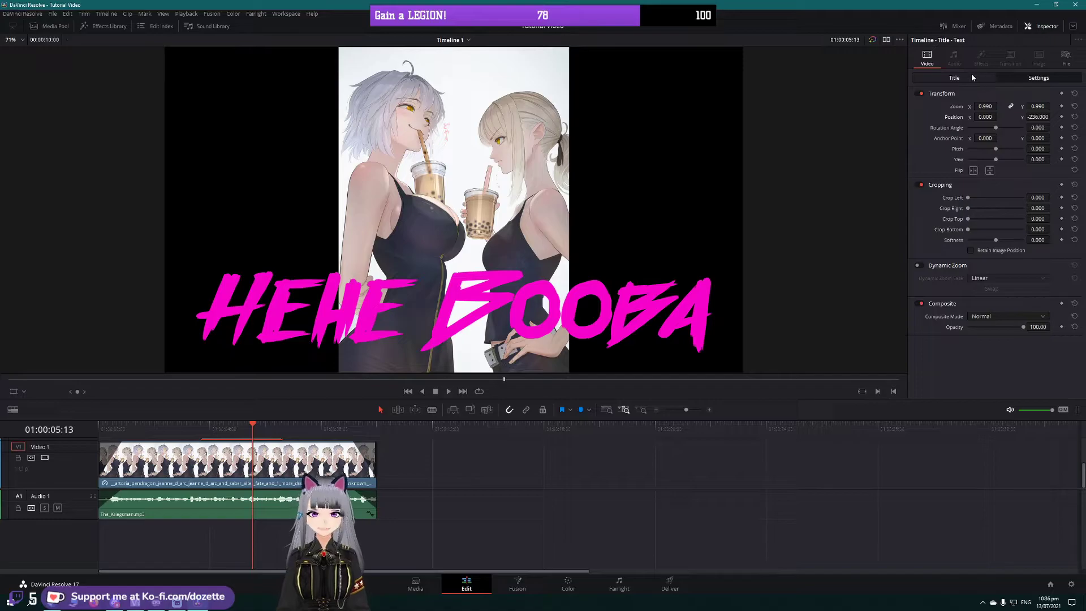
Step: Hide the inspector and play the whole timeline from the start
click(1042, 26)
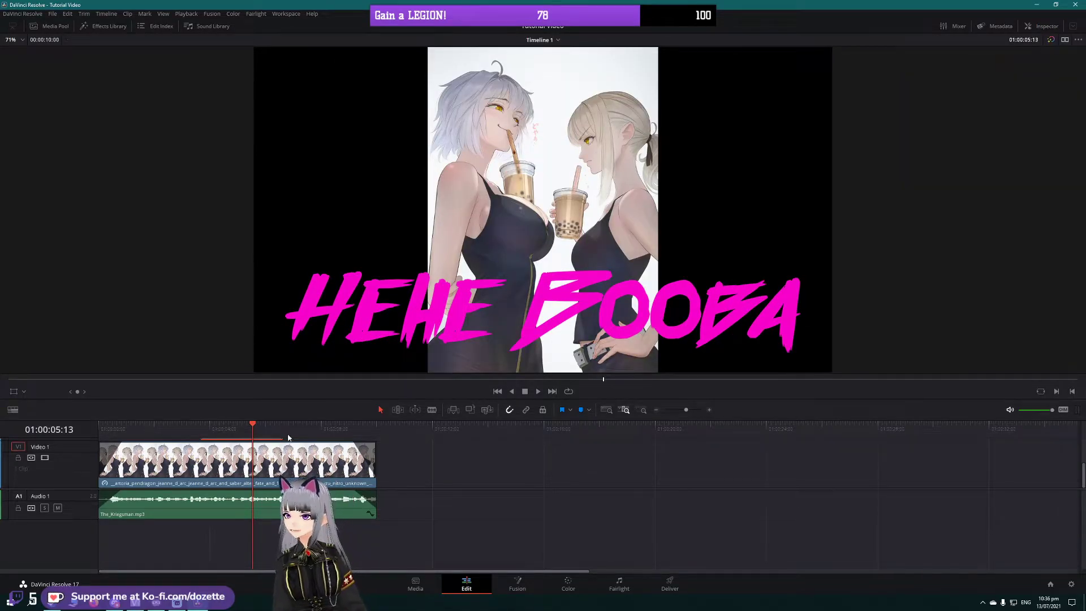
scroll(288, 438, up, 1)
click(497, 391)
click(539, 391)
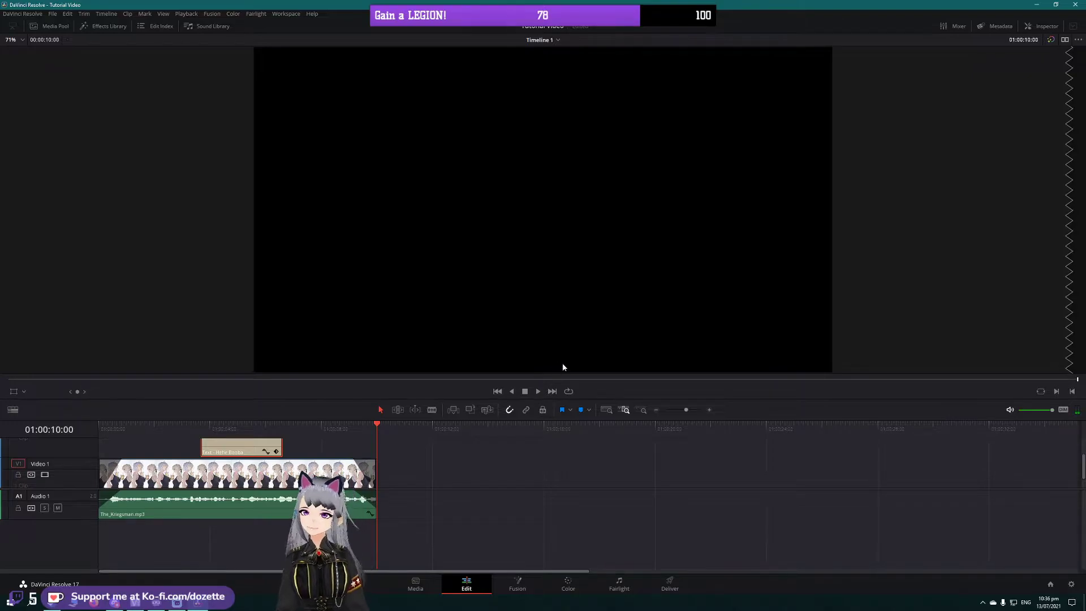
Step: Add a fade-in and a fade-out to the title clip on Video 2 and play it back from 01:00:03:07
drag(591, 399, 600, 235)
drag(281, 282, 224, 283)
click(190, 262)
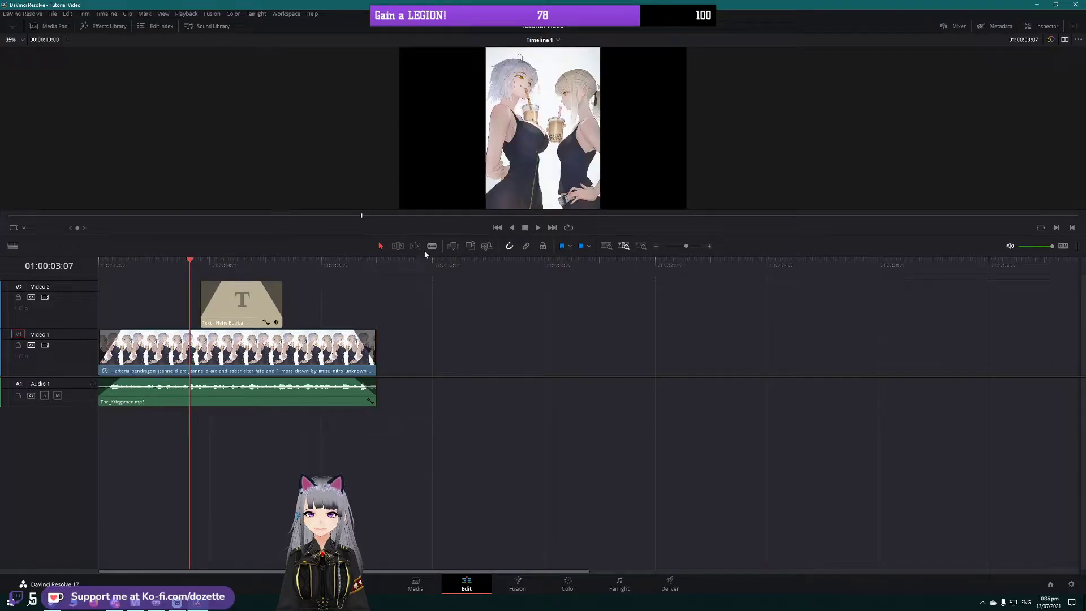
click(538, 228)
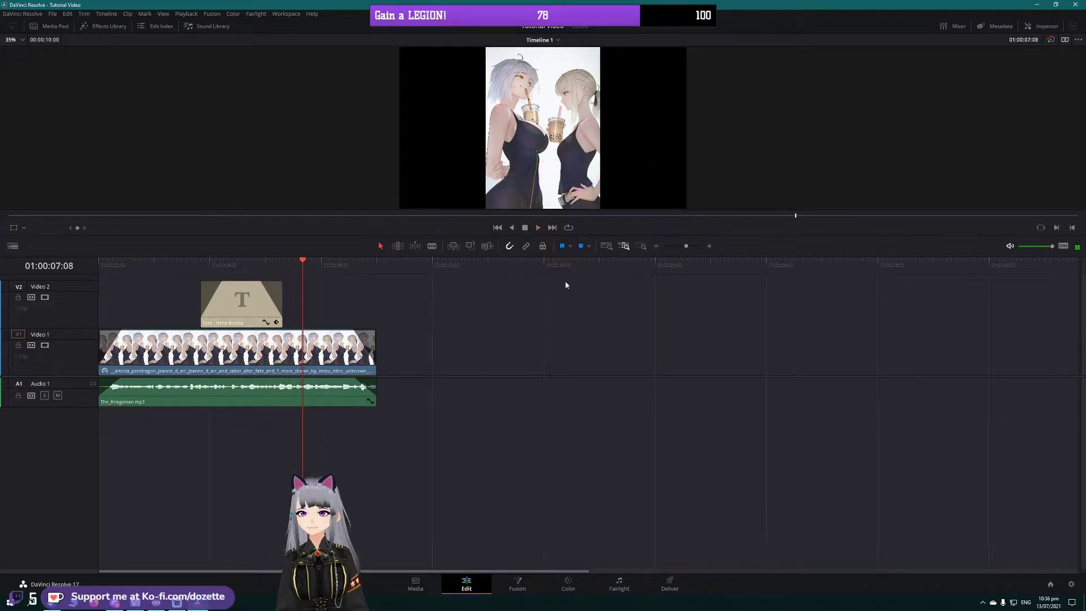
drag(620, 235, 612, 329)
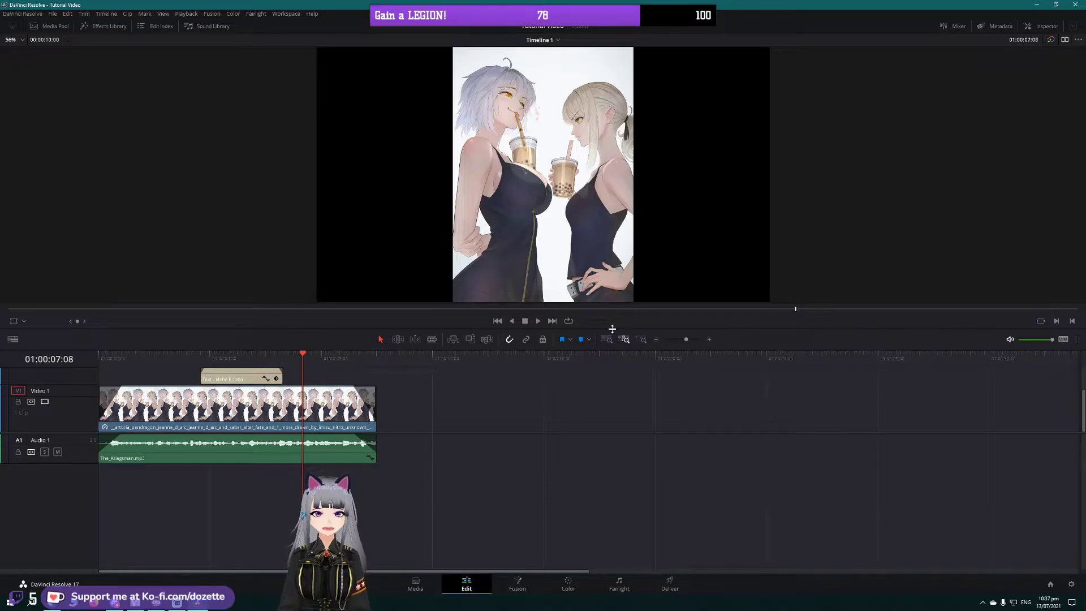
click(53, 14)
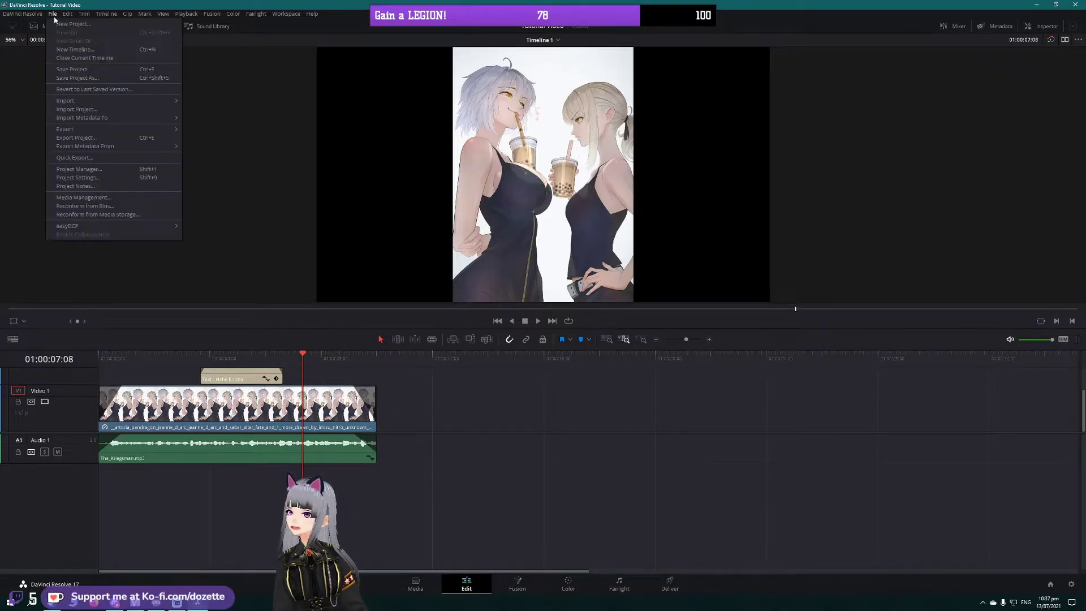
click(199, 215)
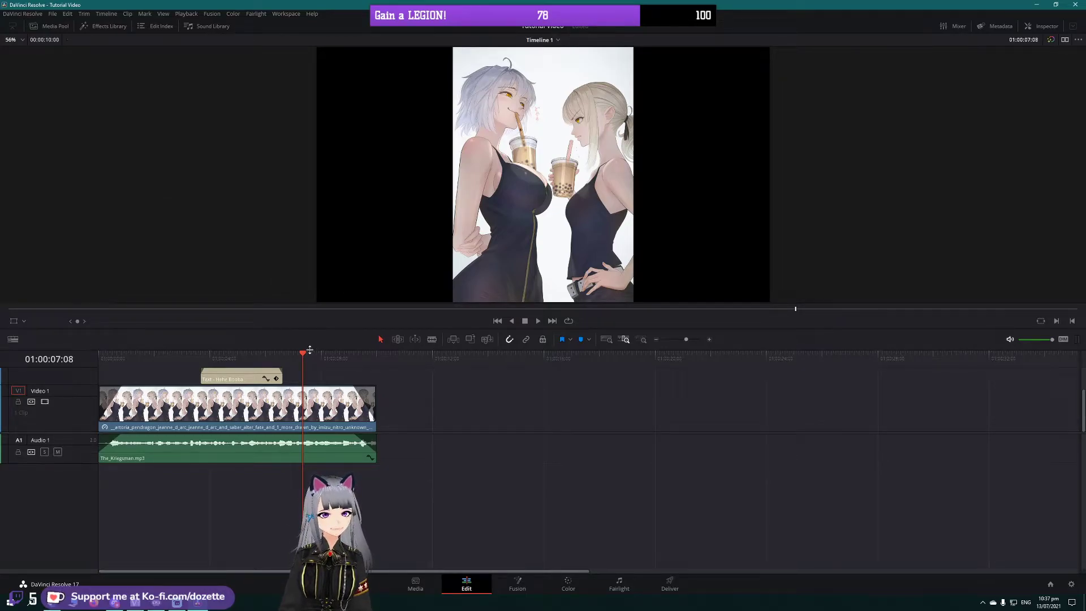
Step: Set up a YouTube 1080p render of the timeline with the file name Tutorial Vid, saved in the Videos folder
click(670, 588)
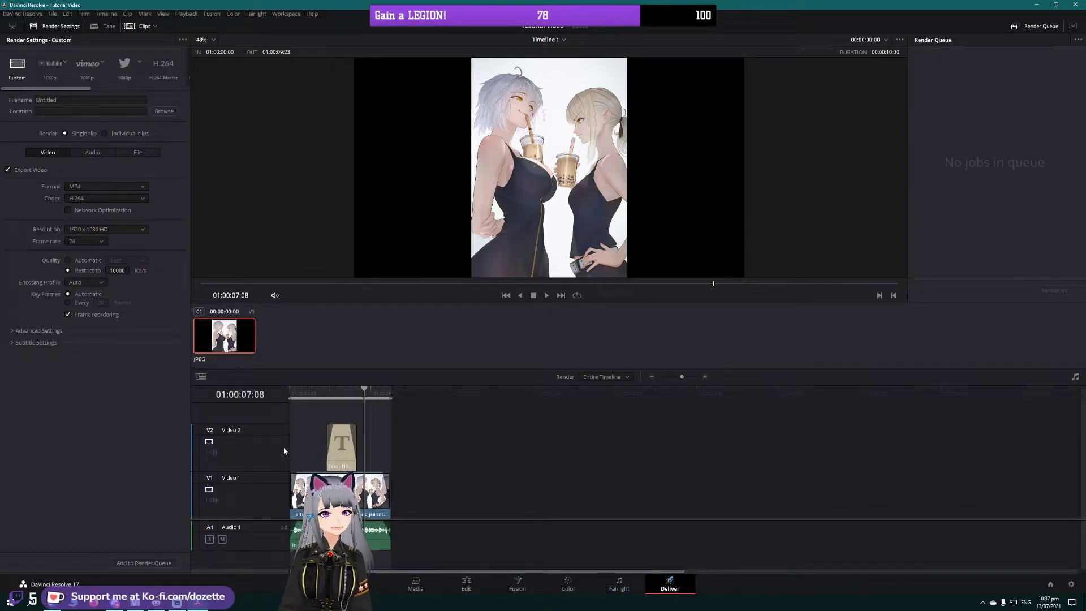
click(56, 68)
drag(66, 101, 2, 100)
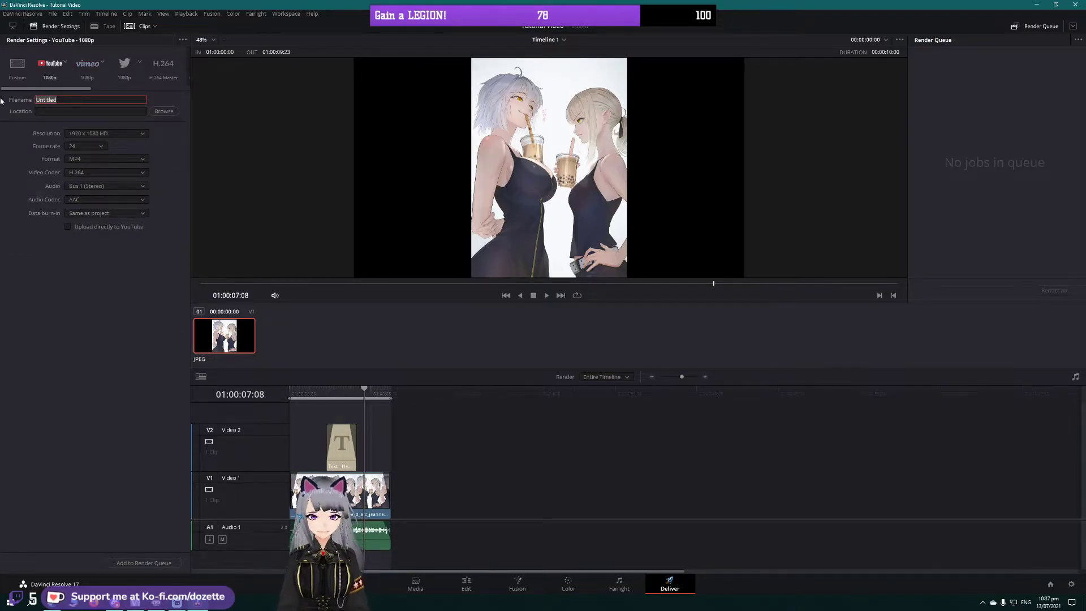
text(Tutorial Vid)
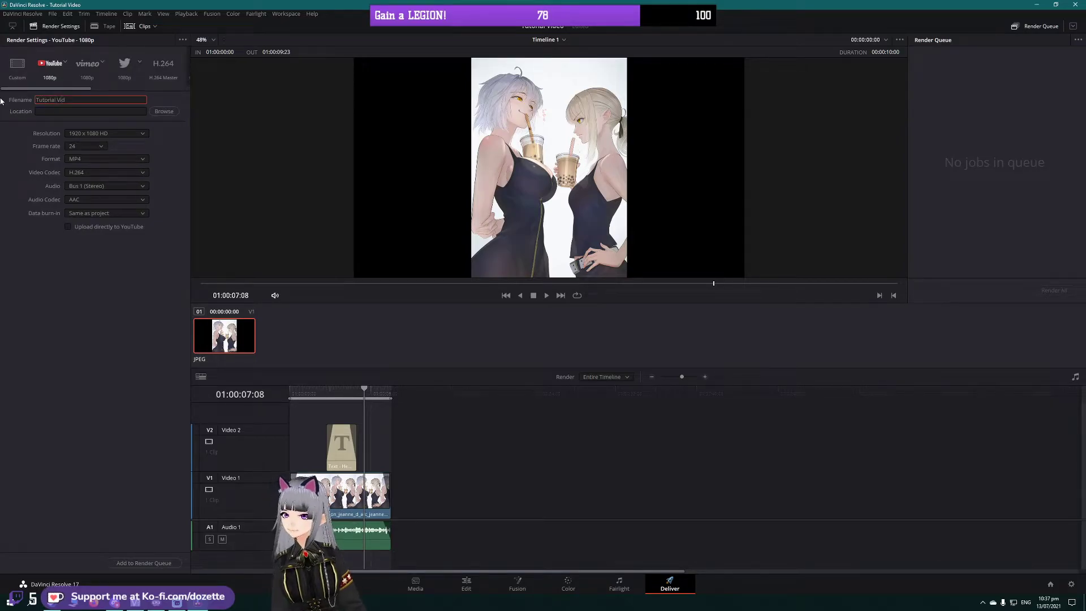
click(46, 111)
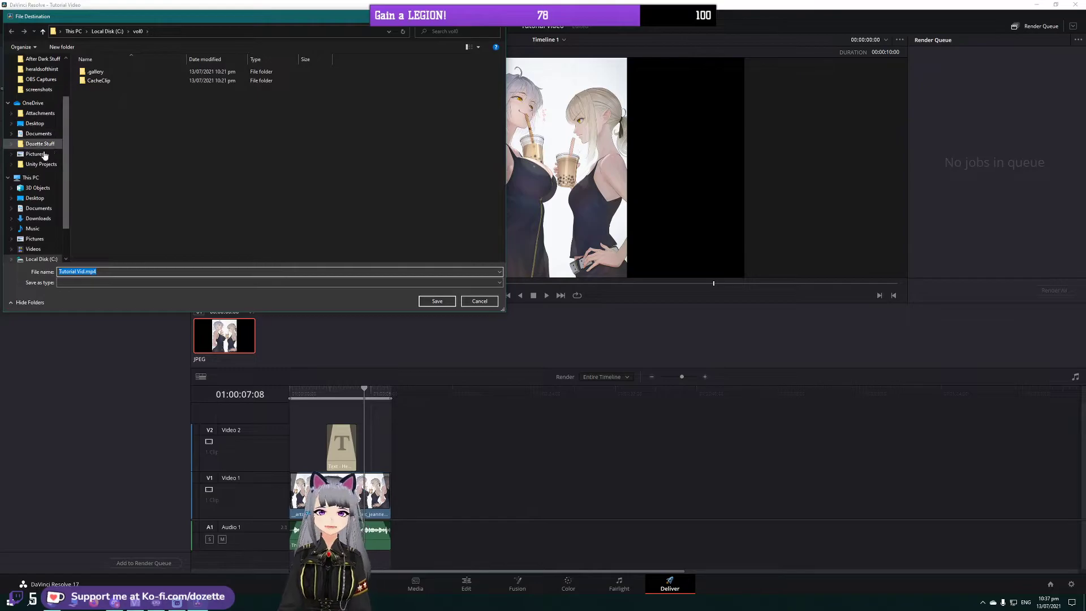
click(34, 248)
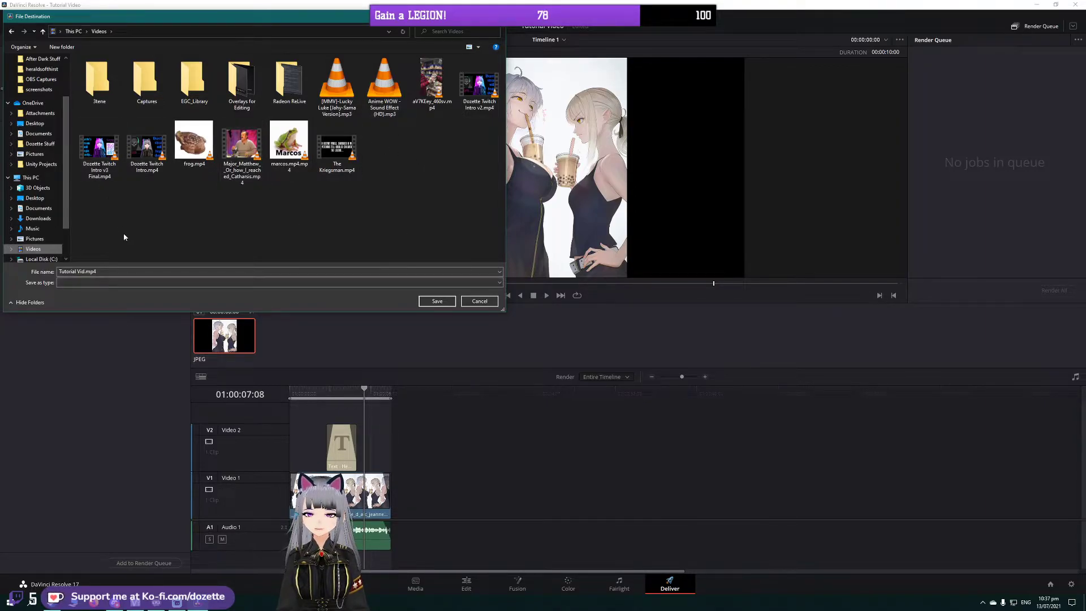
click(438, 301)
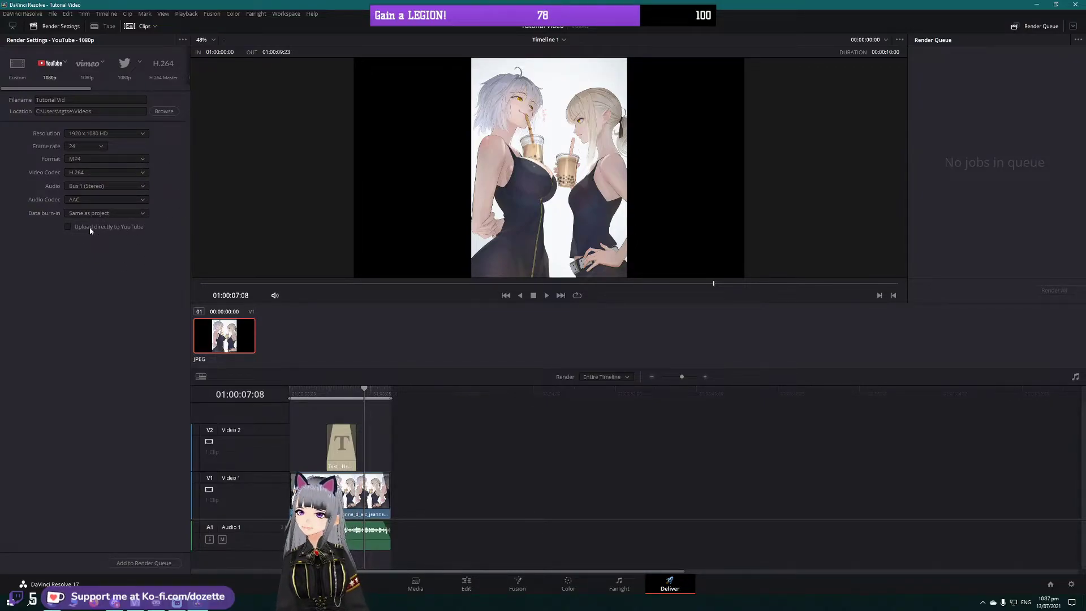
Step: Add the Tutorial Vid export to the render queue and render all queued jobs
click(146, 562)
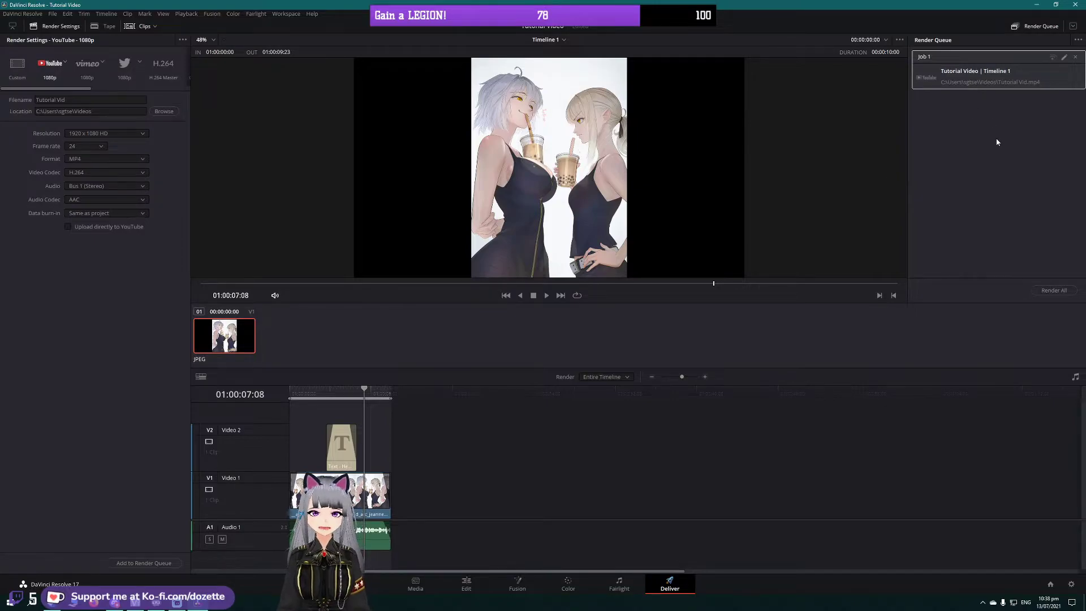
click(1054, 290)
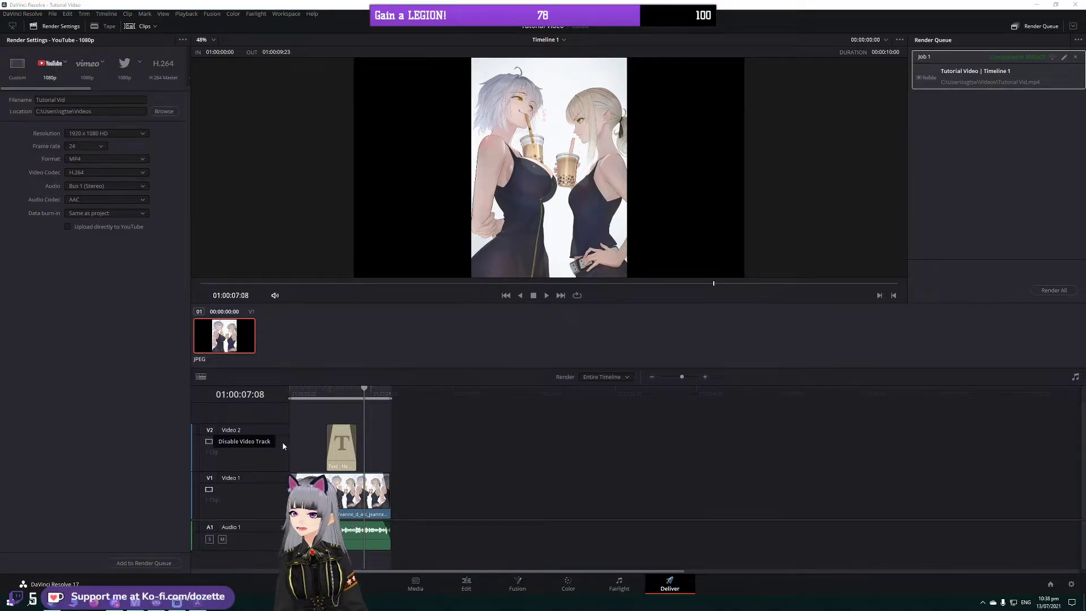
Step: Switch to File Explorer, play the rendered Tutorial Vid.mp4 from the Videos folder, and close the player and folder window
key(super)
key(super)
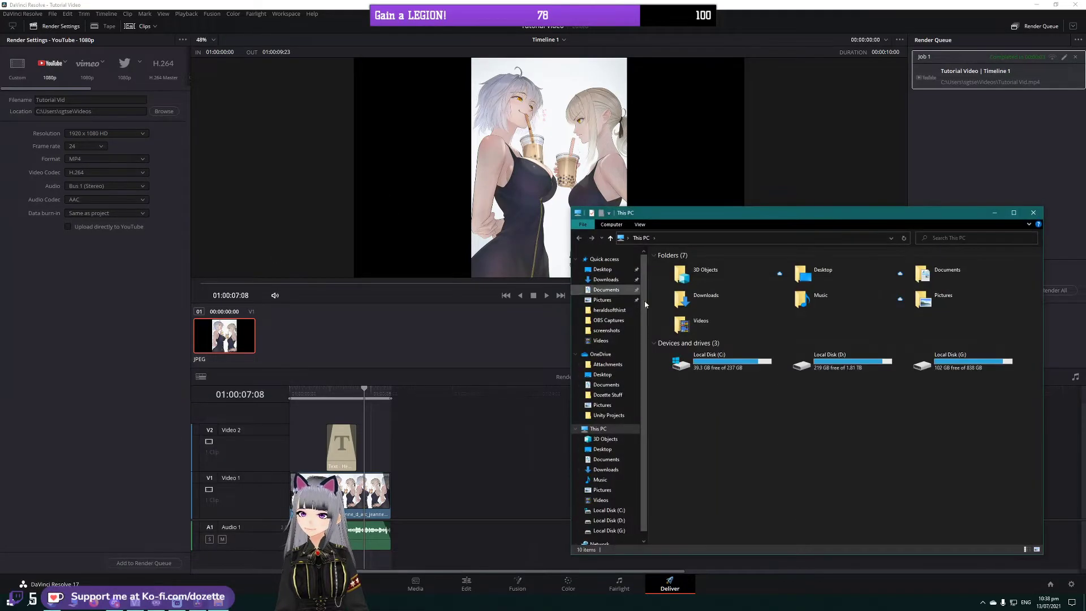
double_click(735, 326)
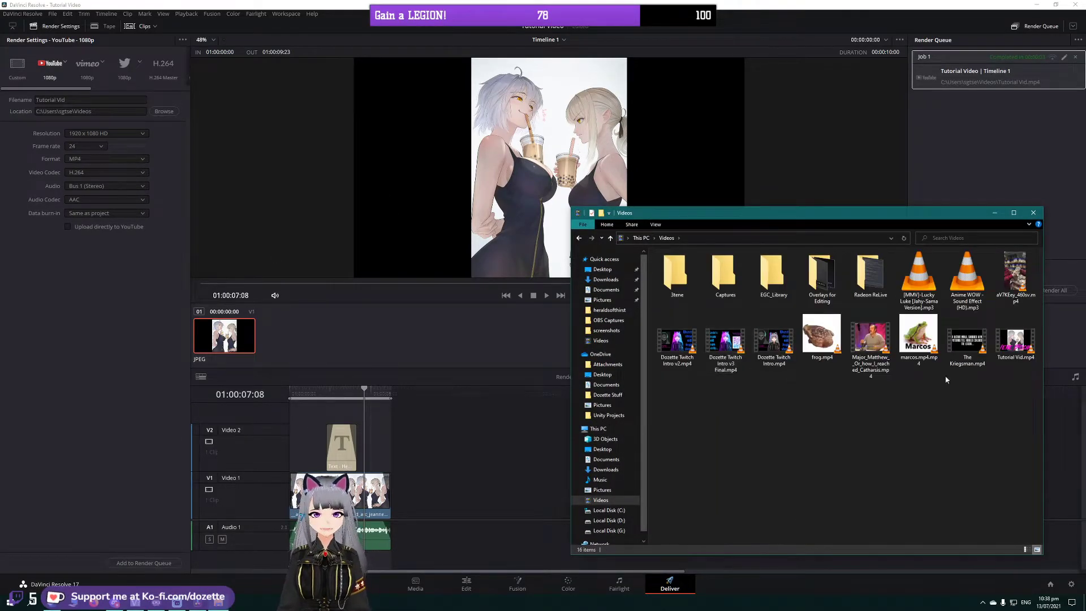
click(1014, 339)
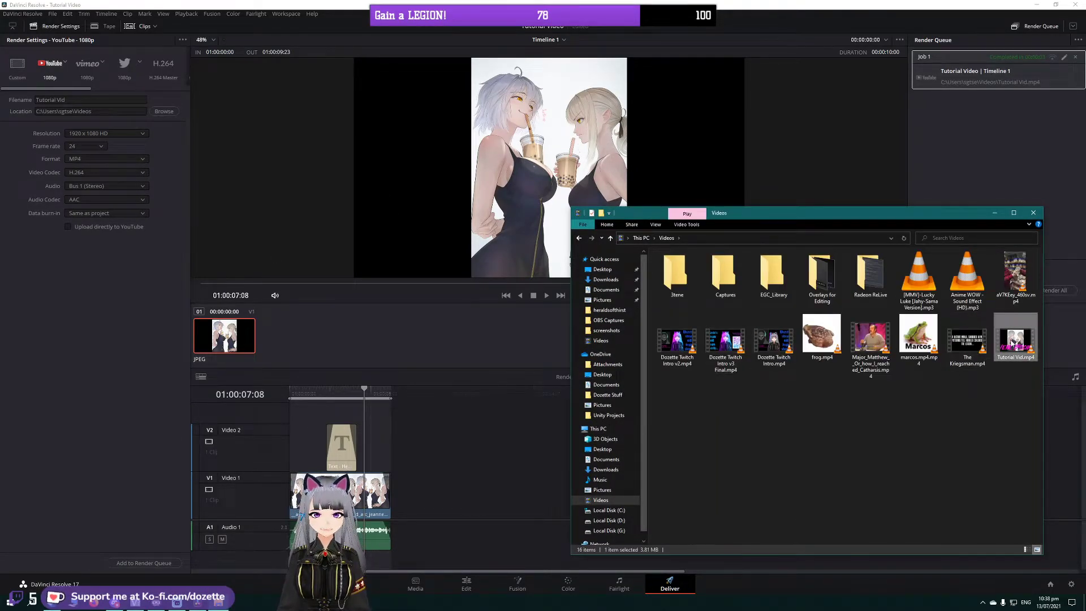
double_click(1015, 342)
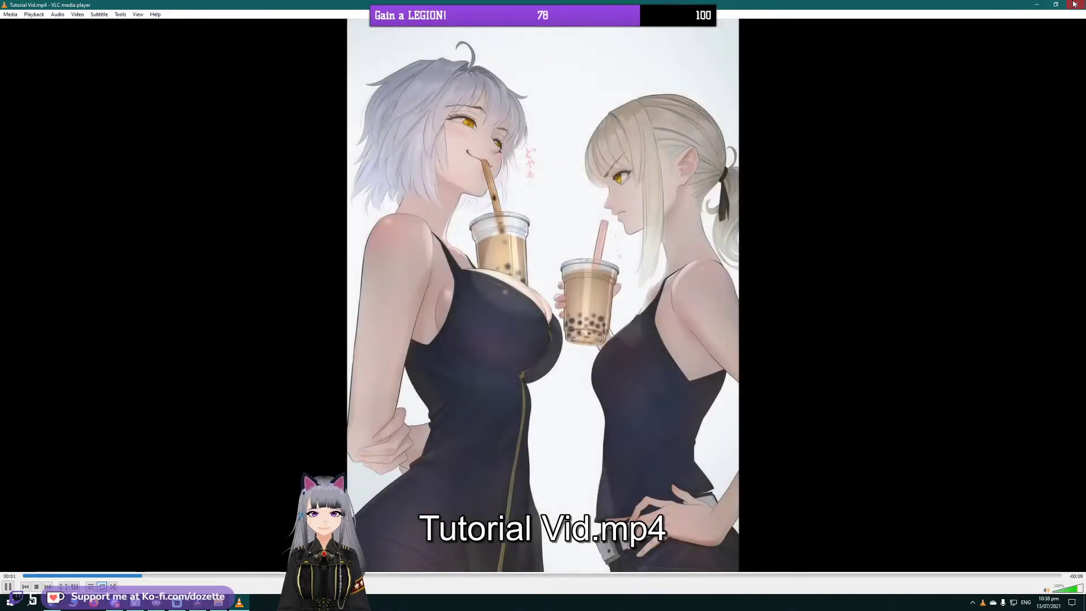
click(1075, 5)
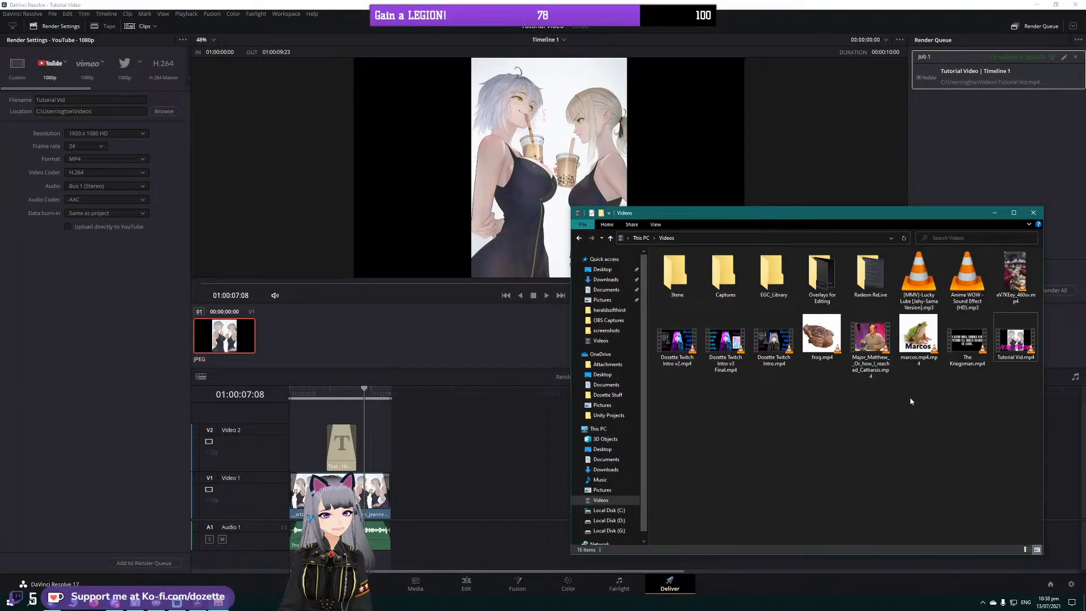
click(1033, 213)
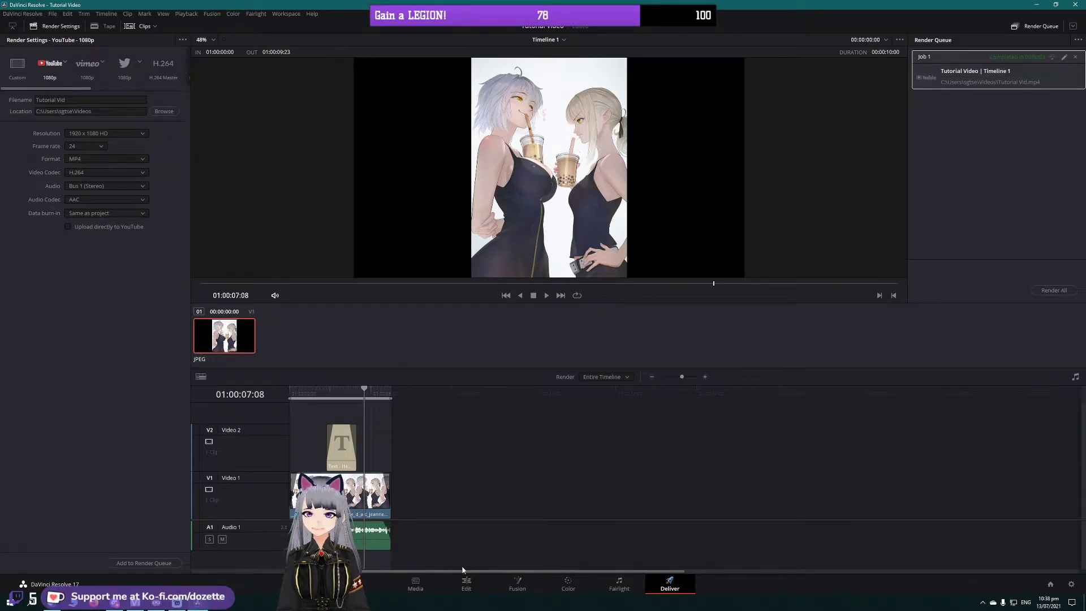
Step: Leave the Deliver page for the Edit page and open the project "My friends and I vid" from the Project Manager
click(466, 583)
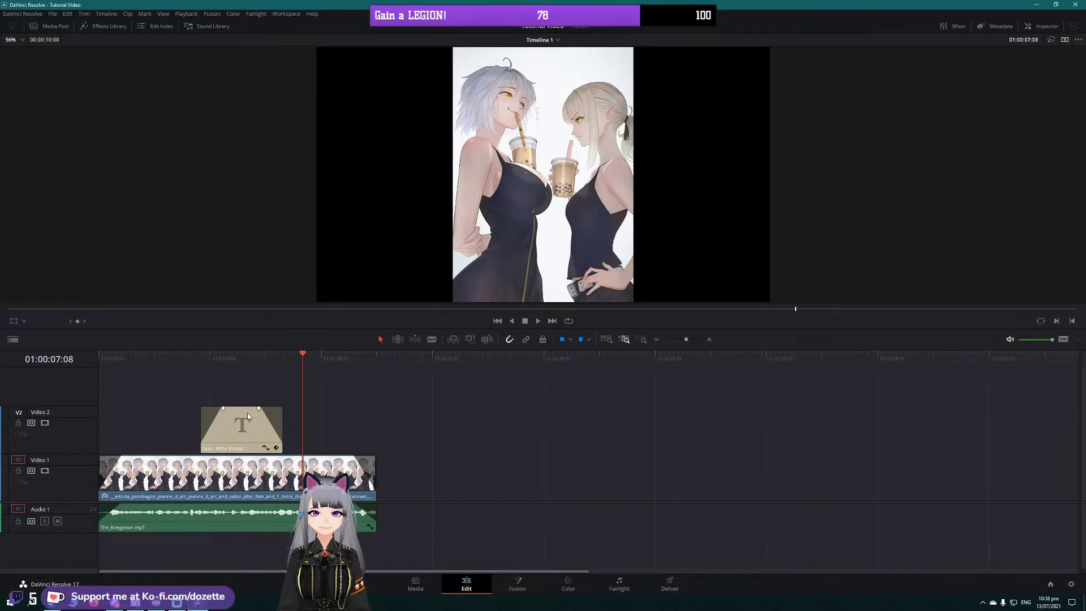
click(52, 14)
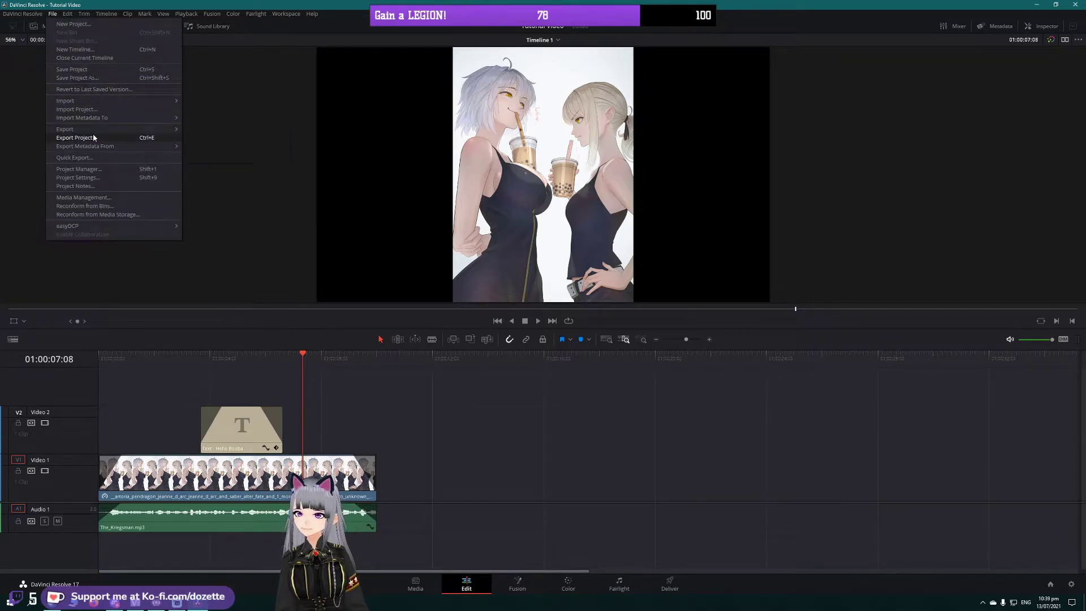
click(95, 169)
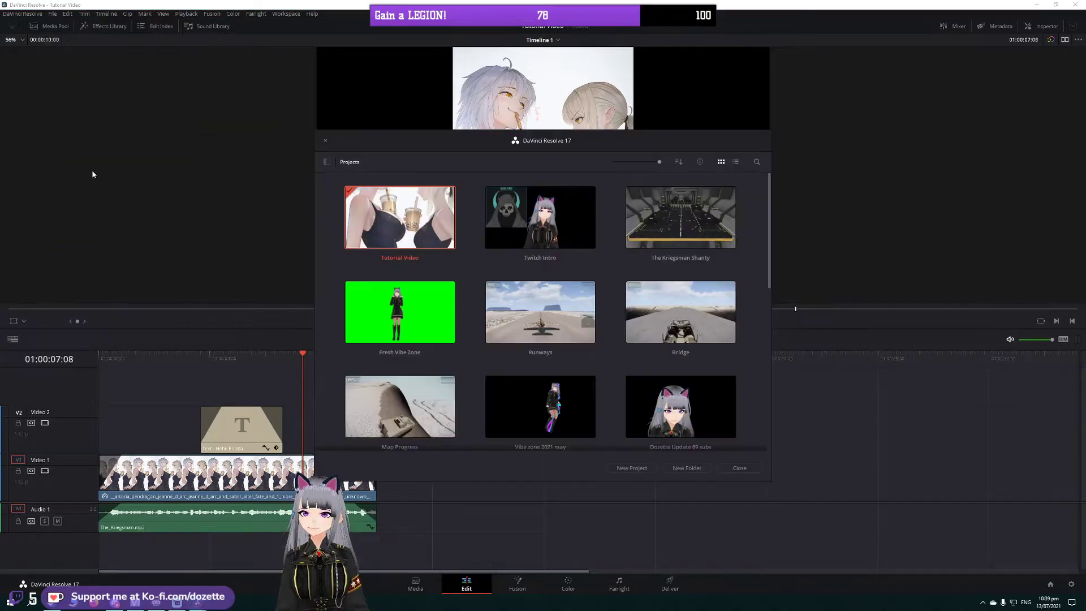
scroll(602, 356, down, 1)
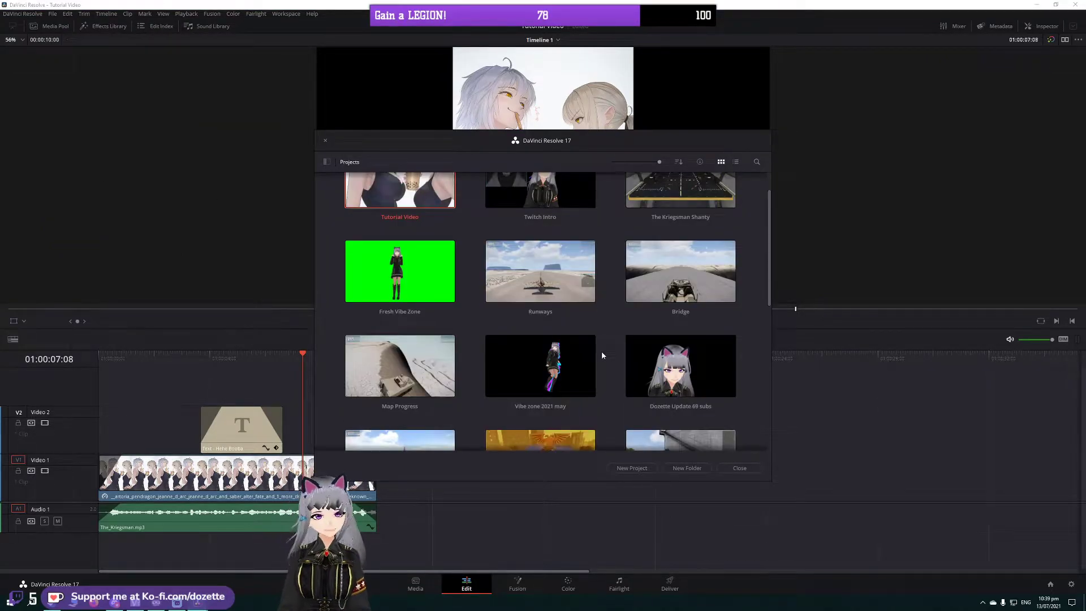
scroll(602, 354, down, 2)
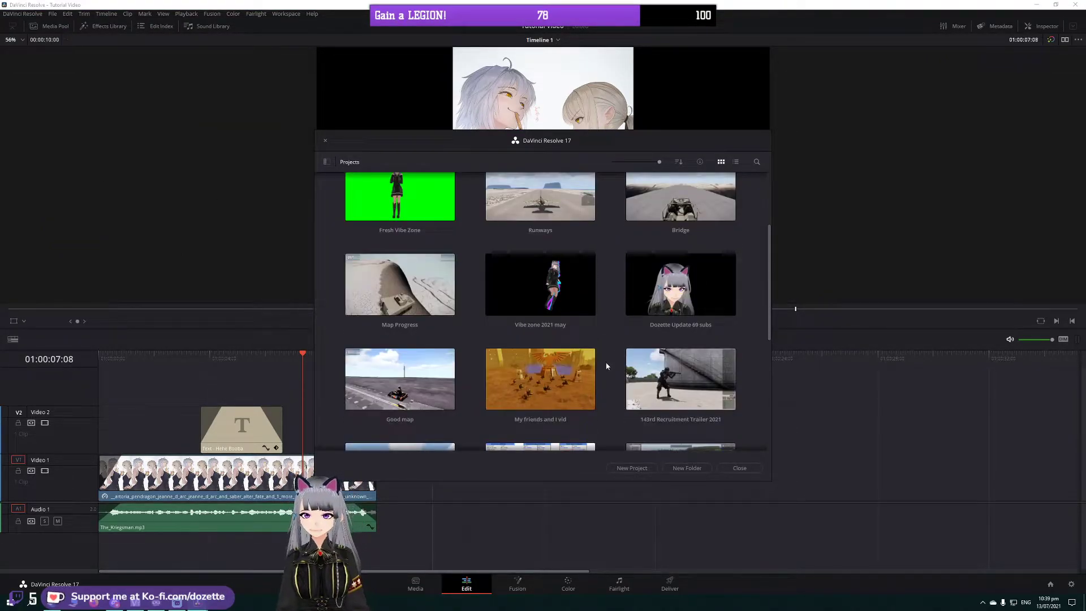
scroll(604, 359, down, 2)
scroll(607, 367, down, 1)
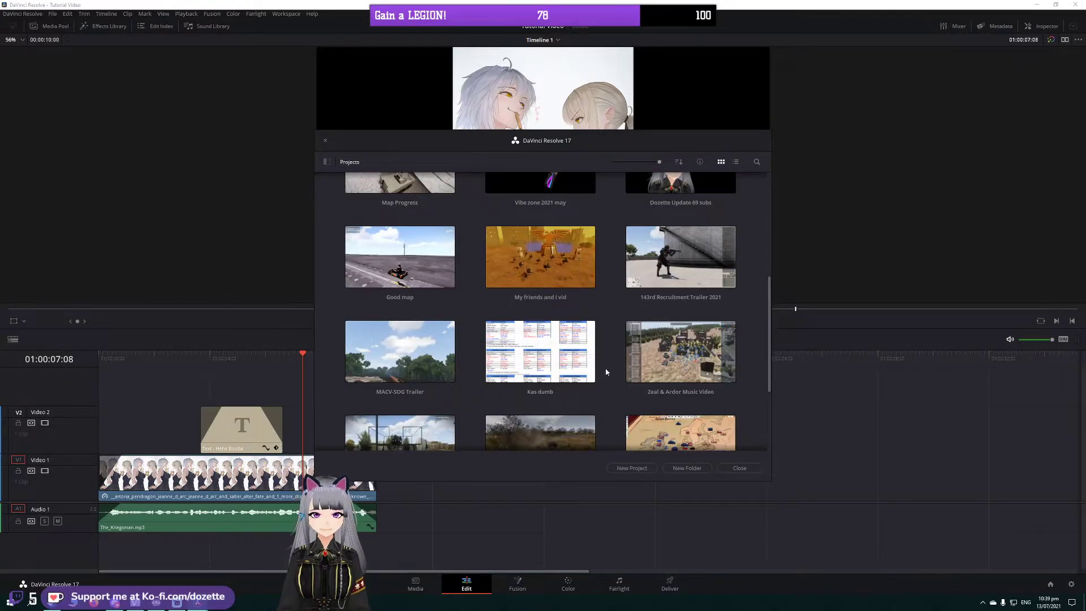
scroll(605, 371, up, 2)
click(551, 348)
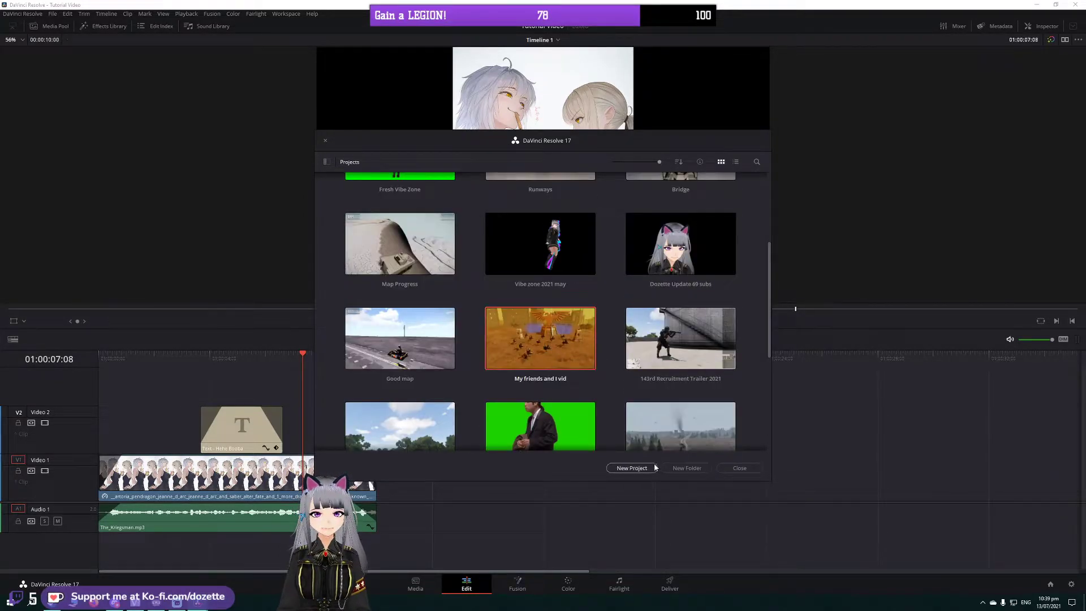
double_click(570, 365)
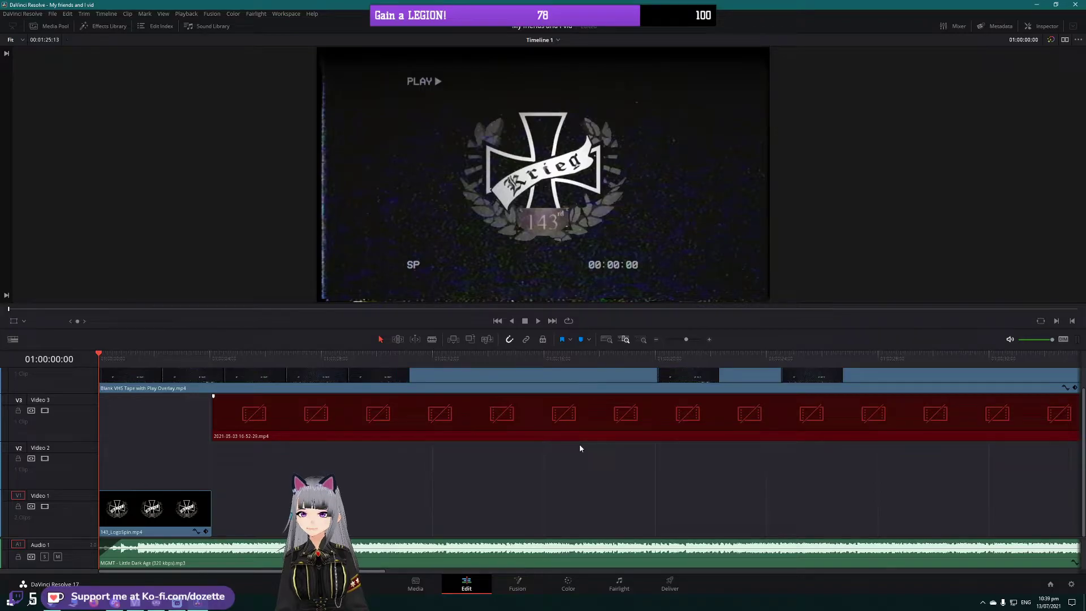
Step: Examine the overlay, missing-media and logo clips across the video tracks, moving the playhead to 01:00:08:01 and on to 01:00:25:07
scroll(580, 445, up, 1)
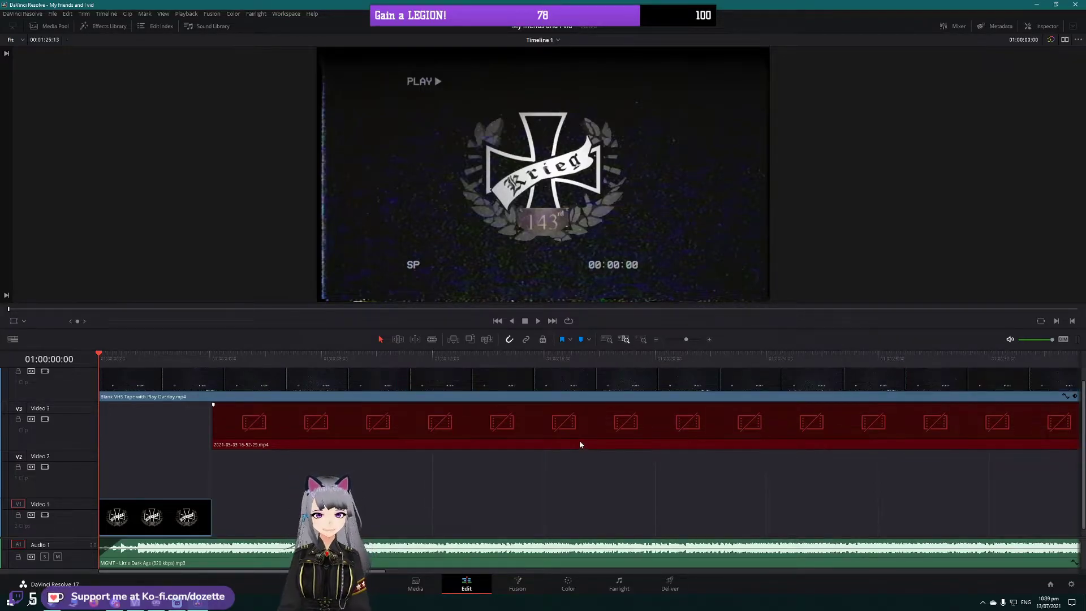
scroll(443, 450, up, 1)
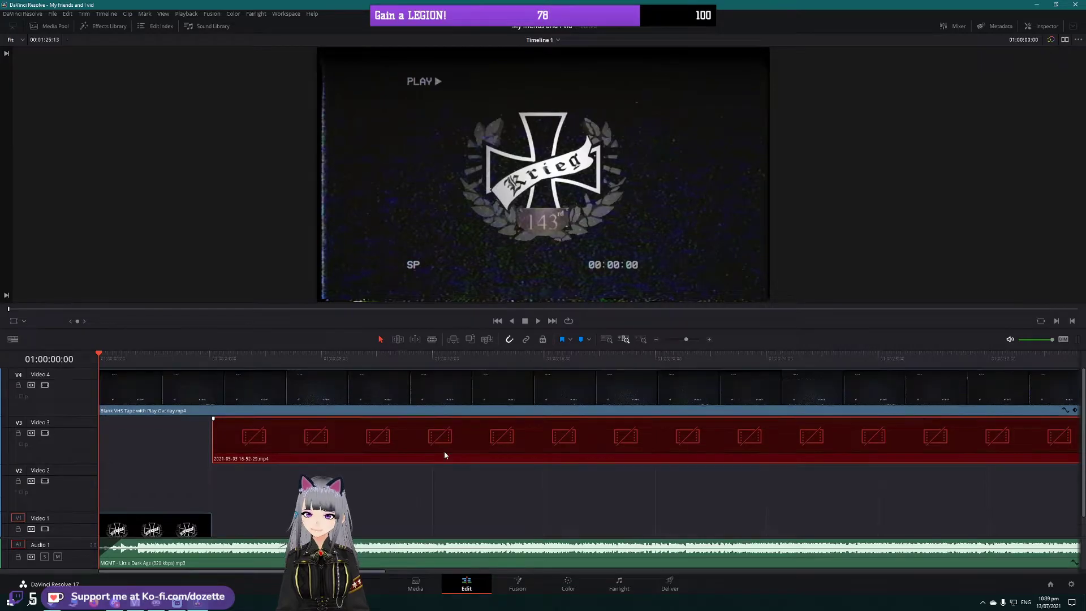
click(323, 363)
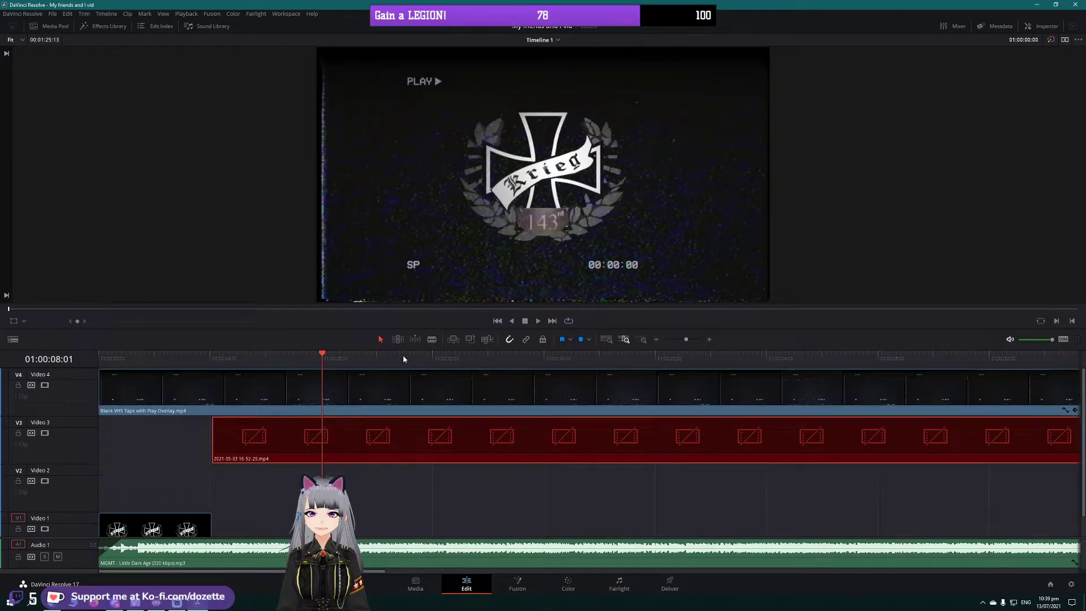
click(514, 390)
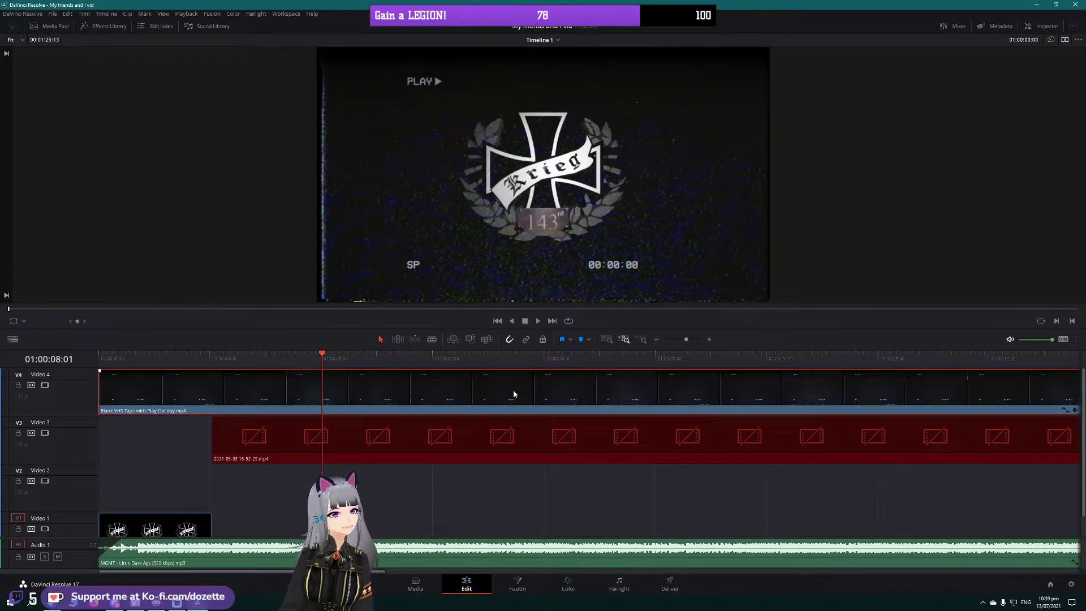
click(719, 358)
click(802, 359)
scroll(676, 439, down, 1)
scroll(676, 440, down, 2)
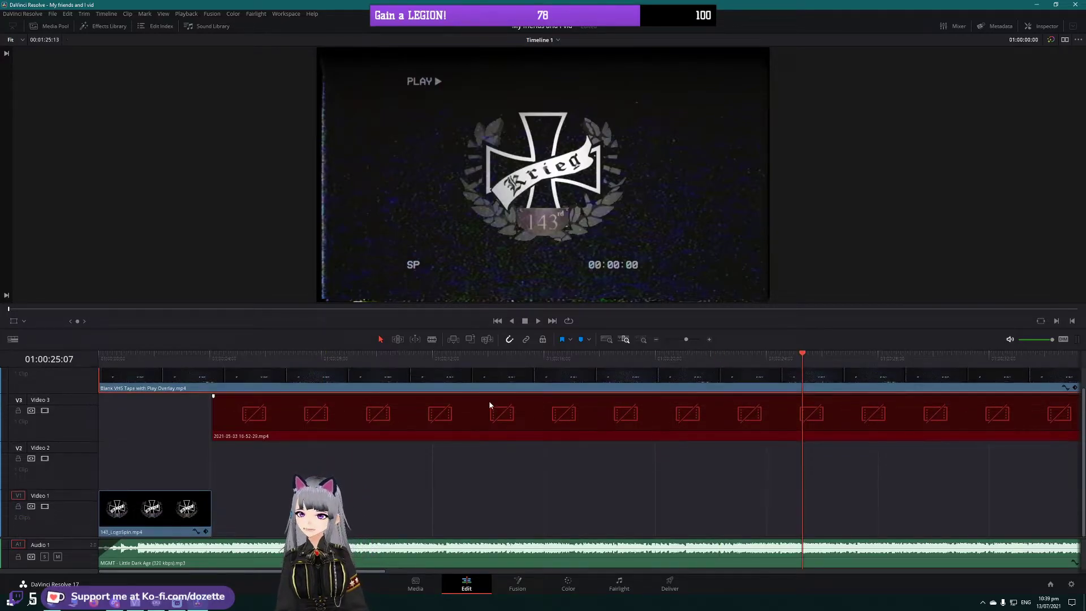
Step: Check the timeline's opening at 01:00:00:10 and its closing titles at 01:01:23:04
click(125, 357)
click(105, 357)
mouse_move(105, 358)
mouse_down()
mouse_move(202, 357)
mouse_move(110, 357)
mouse_up()
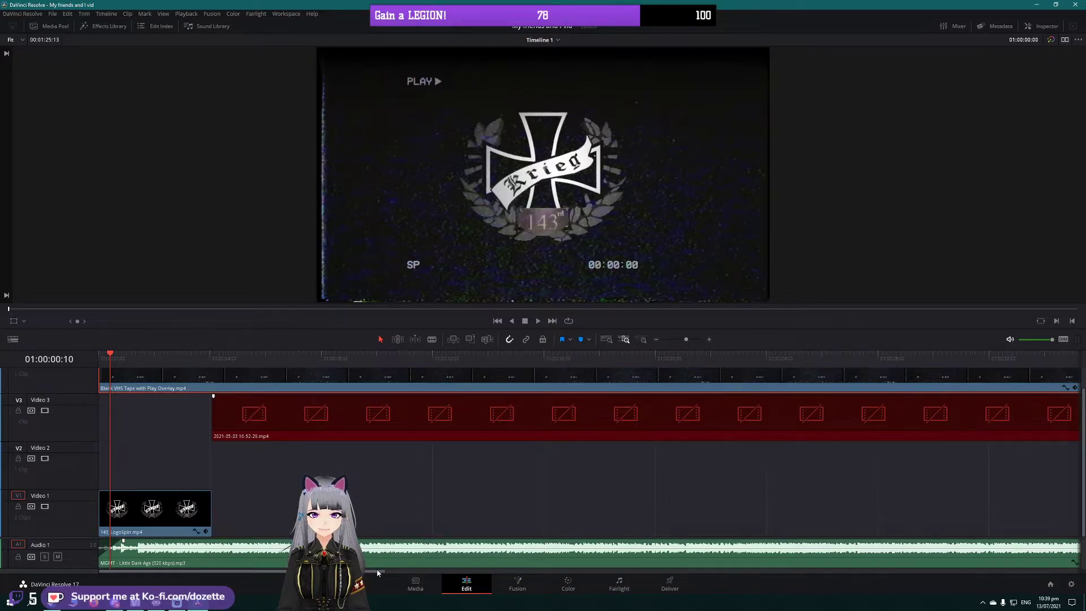
scroll(431, 571, right, 2)
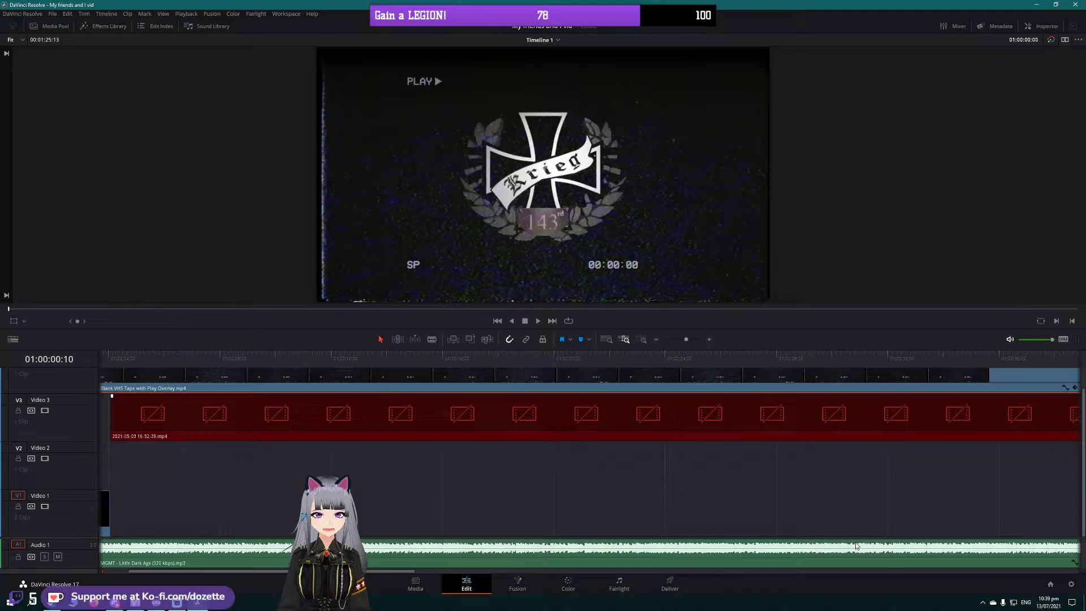
key(End)
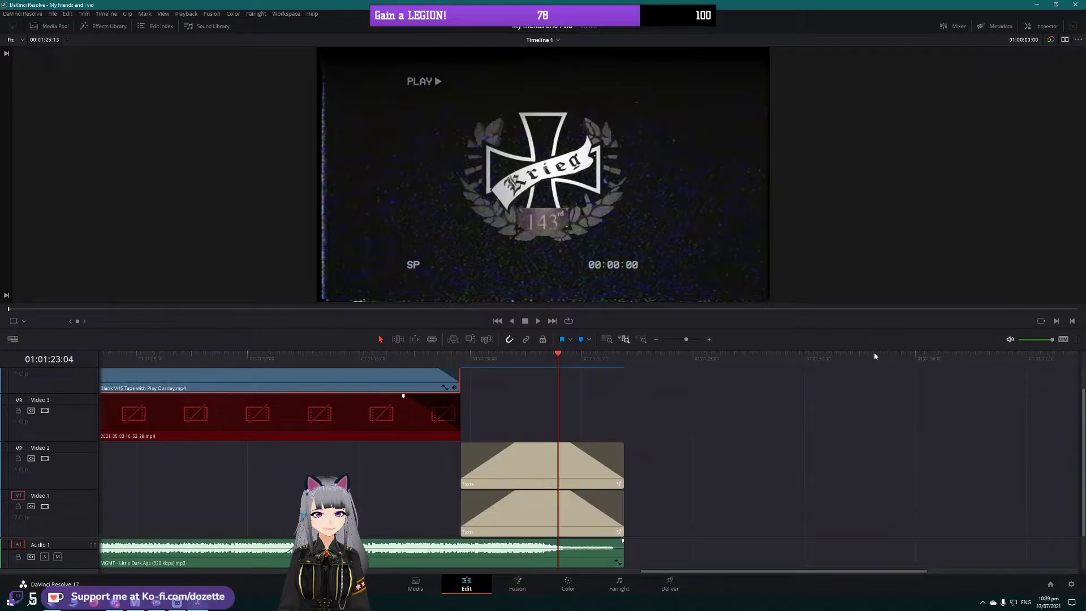
Step: Fit the full timeline in view with a taller timeline area and place the playhead at 01:00:55:07
click(606, 339)
drag(861, 323, 829, 187)
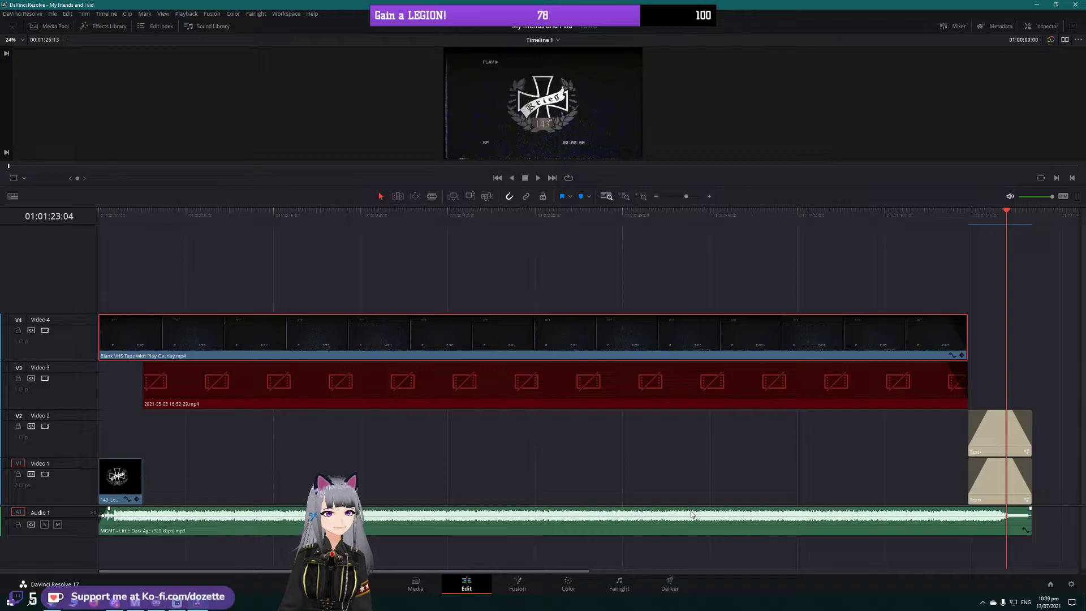
click(701, 214)
Step: Show the Inspector and compare the composite settings of the Blank VHS Tape overlay with those of the missing clip on Video 3
click(1044, 26)
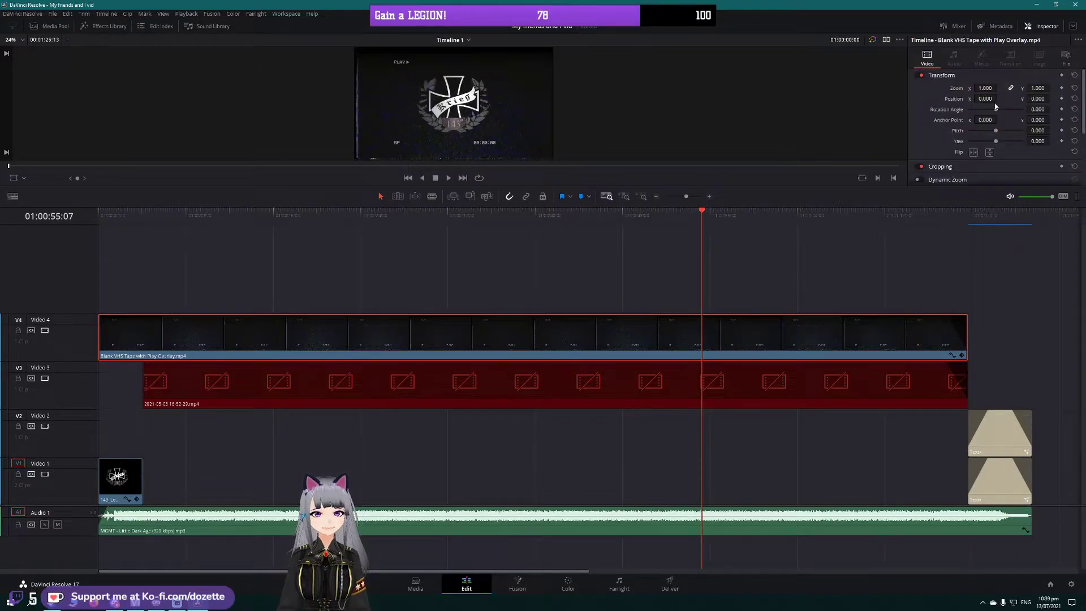
scroll(959, 140, down, 4)
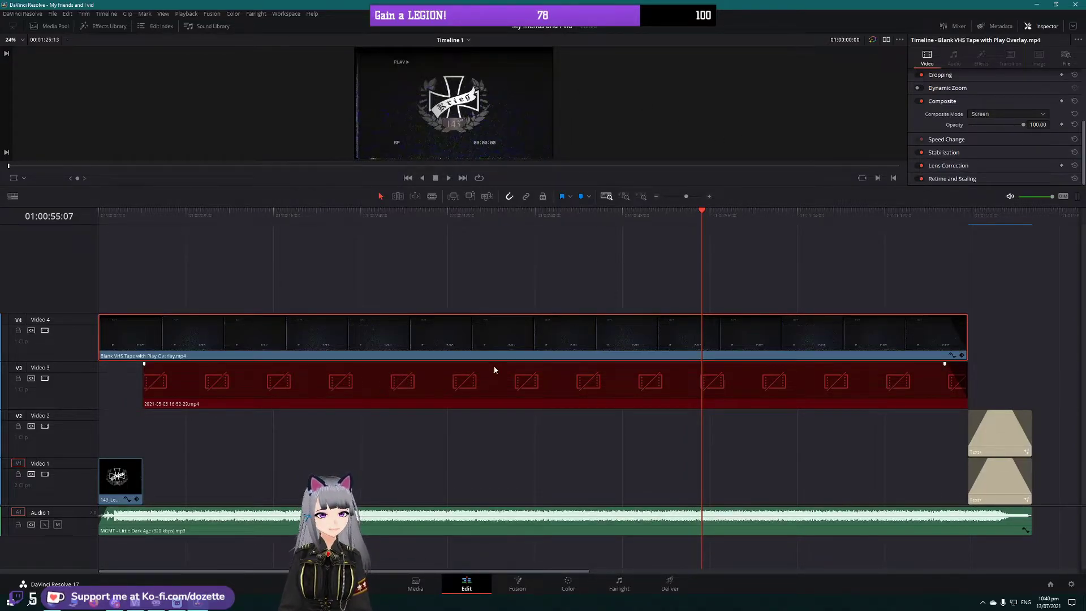
click(816, 384)
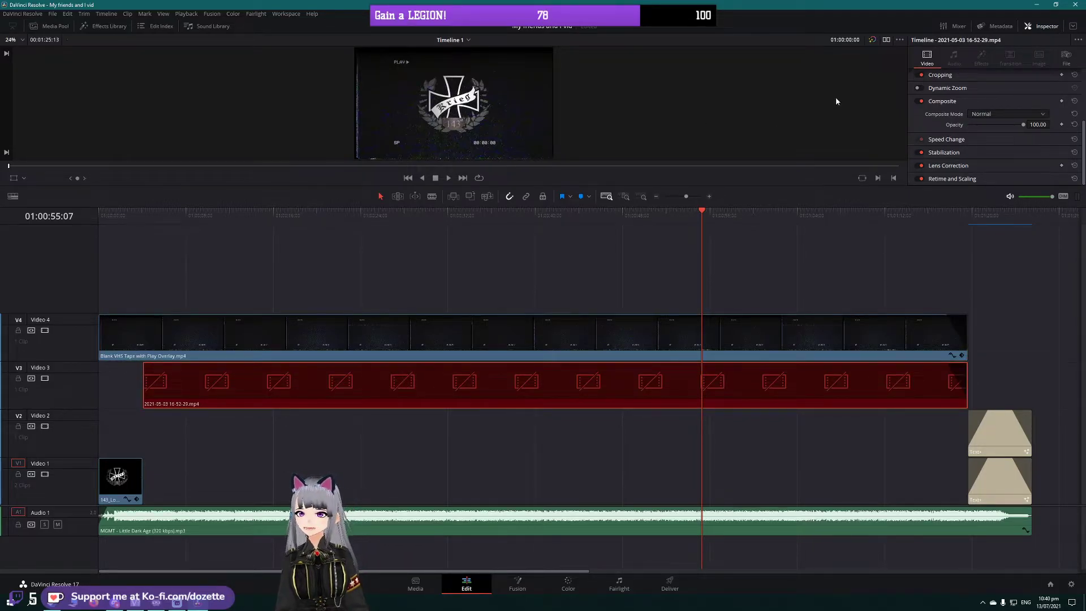
Step: Enlarge the viewer again, play the timeline from the start and scrub the playhead to 01:00:10:17
key(Home)
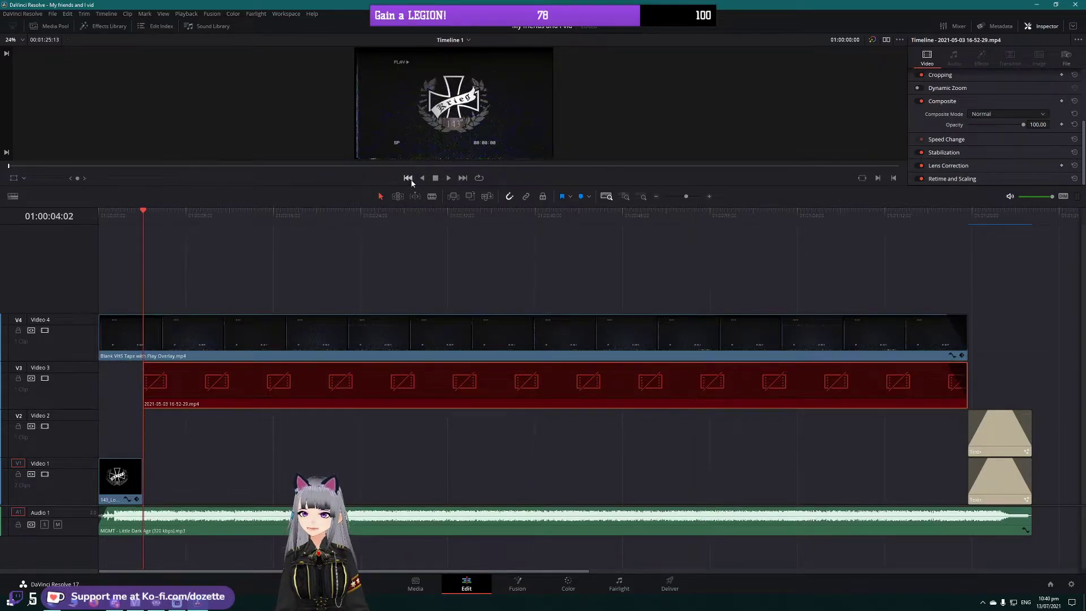
drag(519, 187, 455, 388)
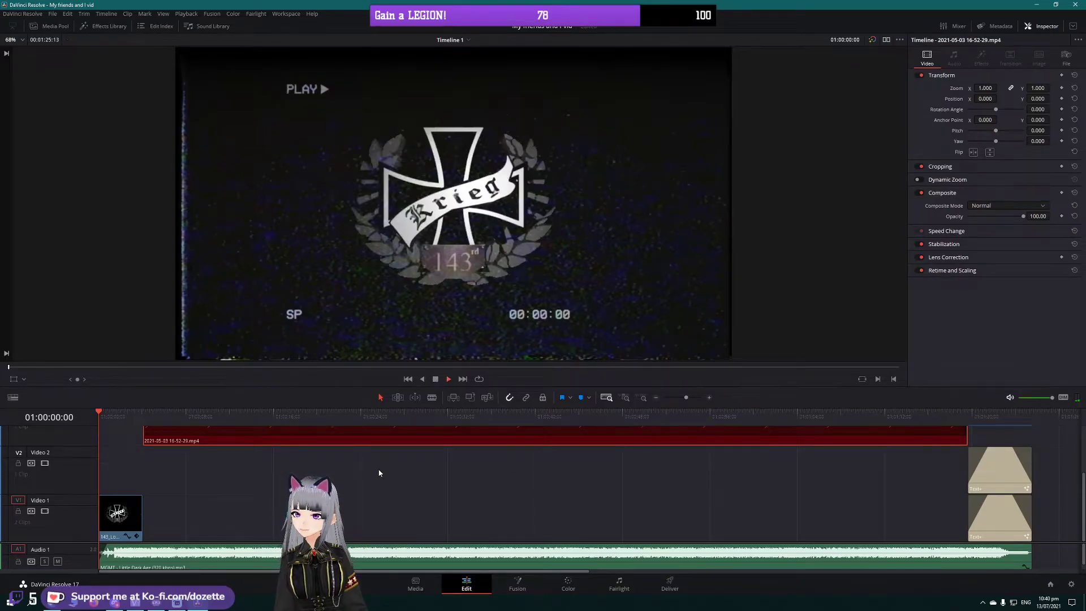
scroll(379, 473, up, 1)
drag(283, 413, 216, 415)
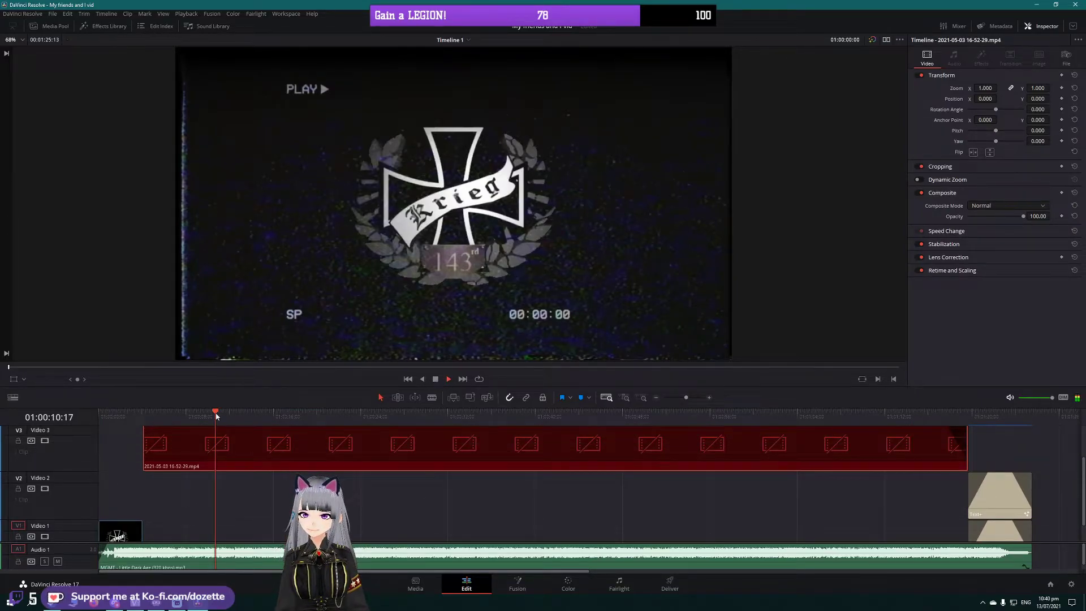
Step: Open the project "The 143rd, a serious Arma unit" from the Project Manager
click(52, 14)
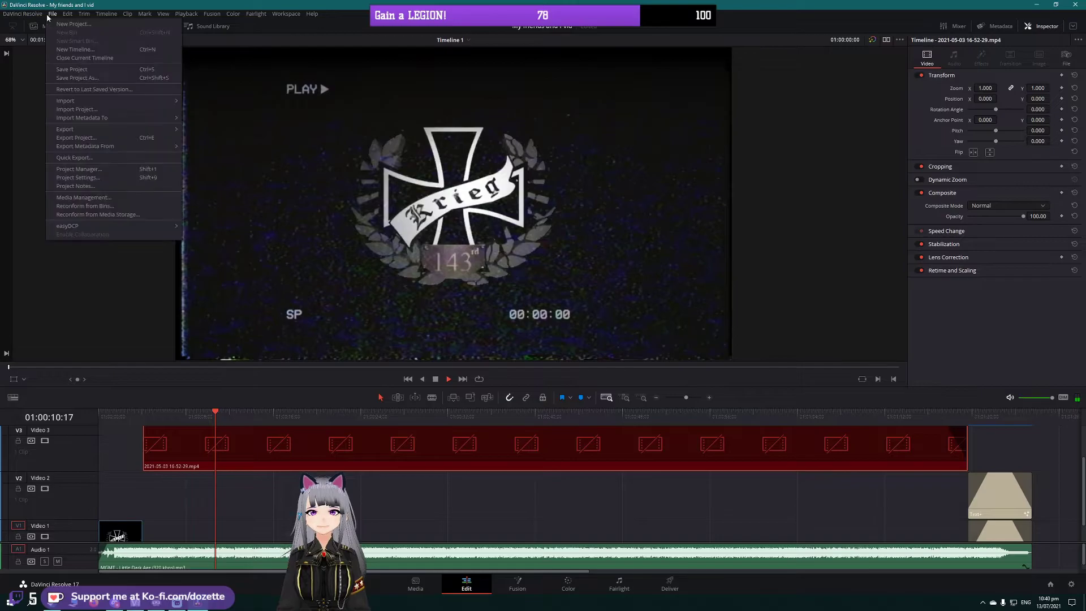
click(107, 168)
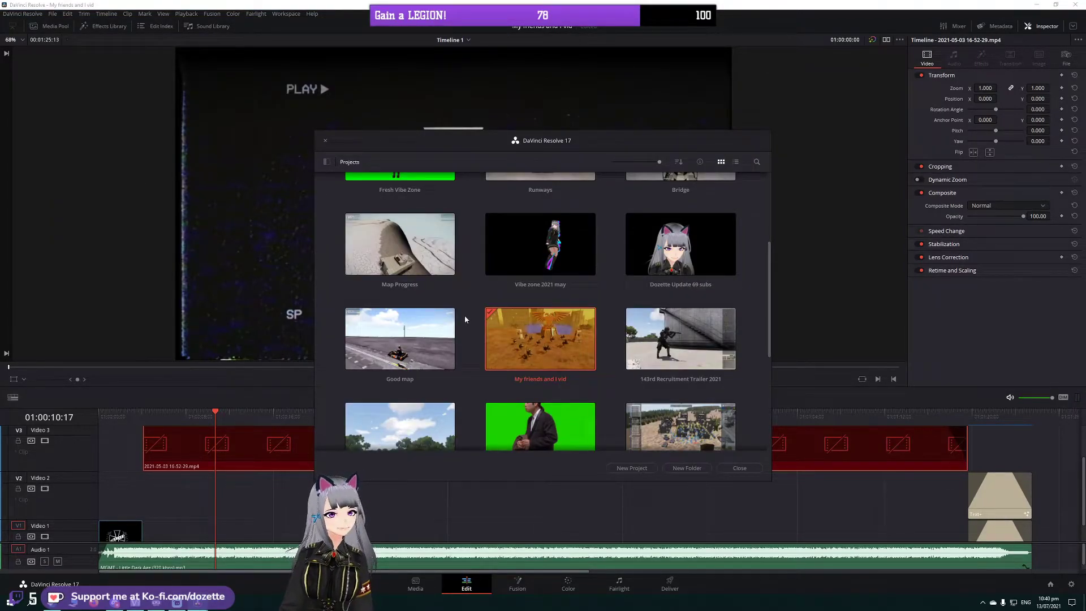
scroll(612, 334, down, 2)
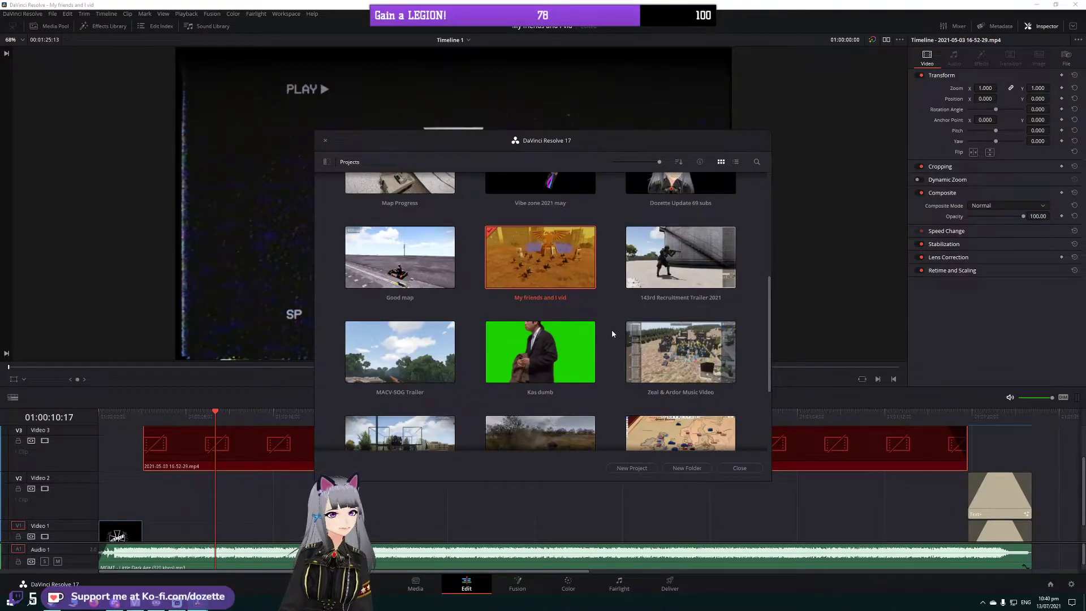
scroll(622, 335, down, 2)
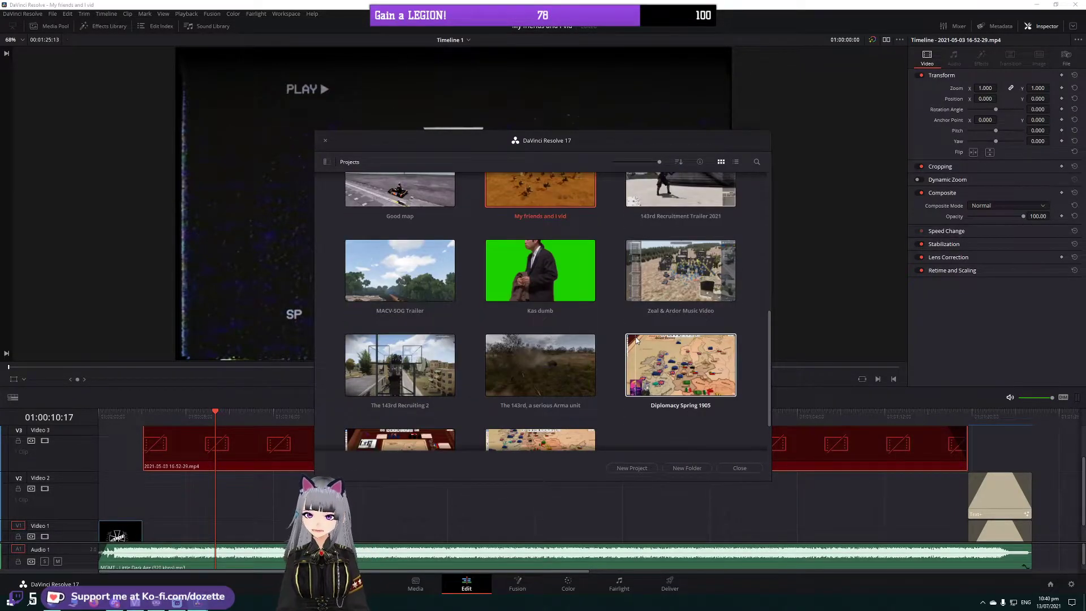
scroll(634, 351, down, 1)
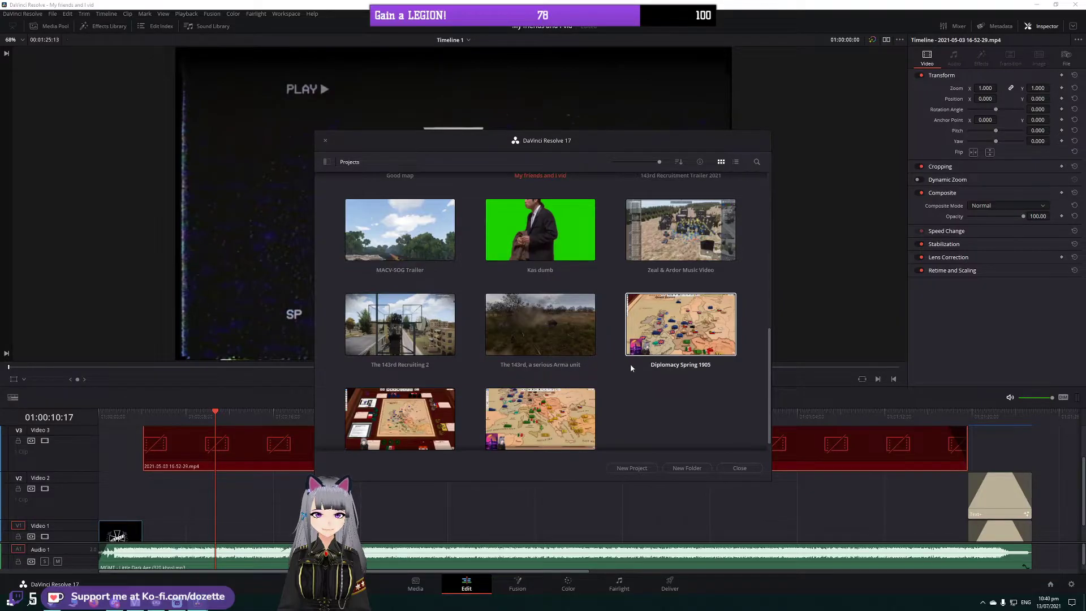
click(586, 335)
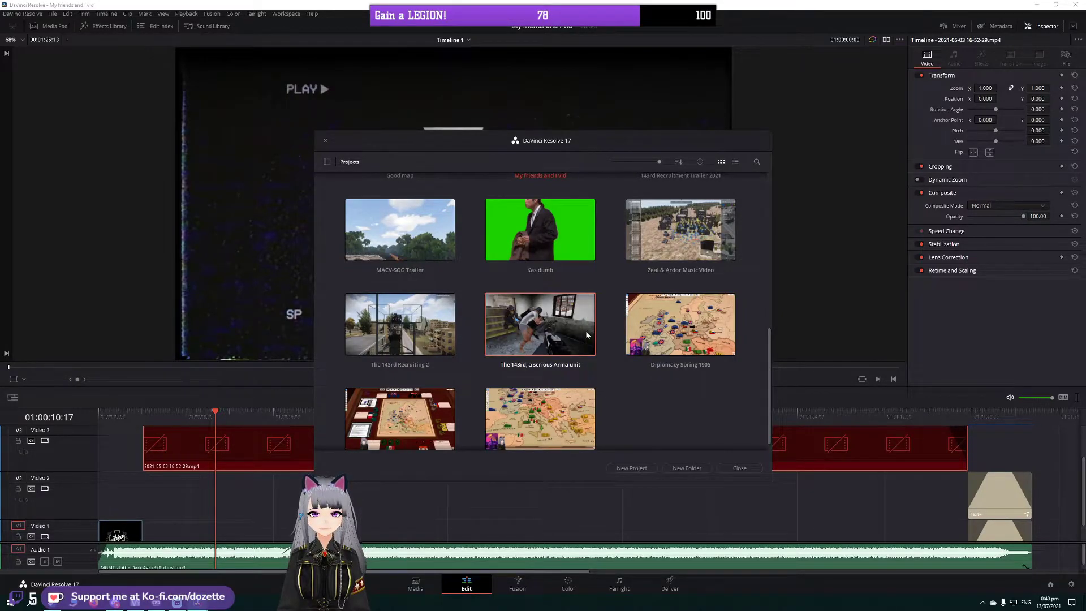
double_click(587, 334)
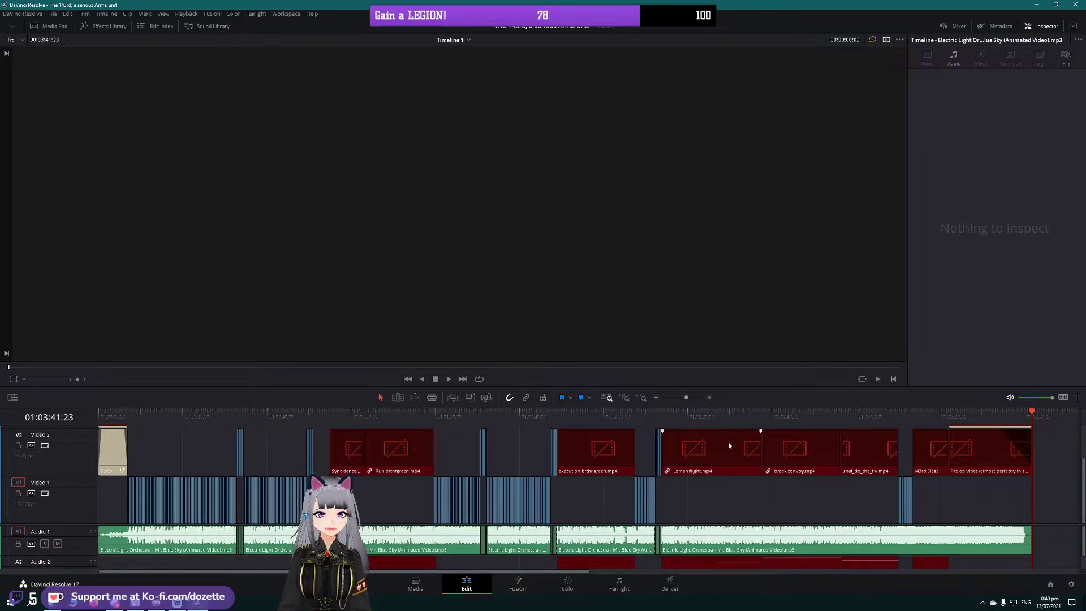
Step: Select the Leman flight.mp4 clip on Video 2 and place the playhead over it at 01:02:22:21
click(695, 455)
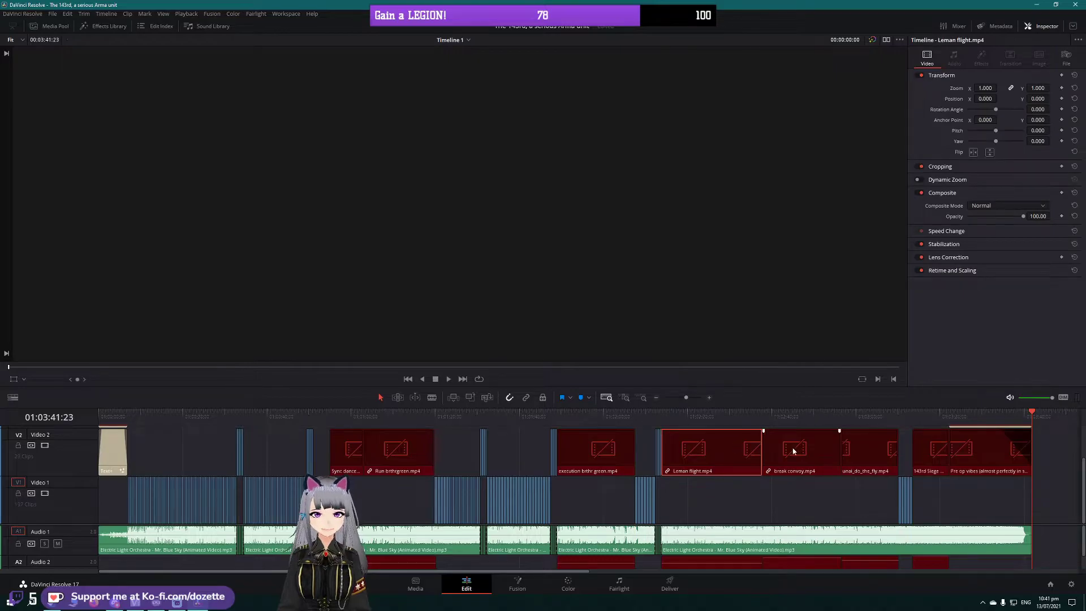
click(699, 415)
scroll(691, 538, down, 1)
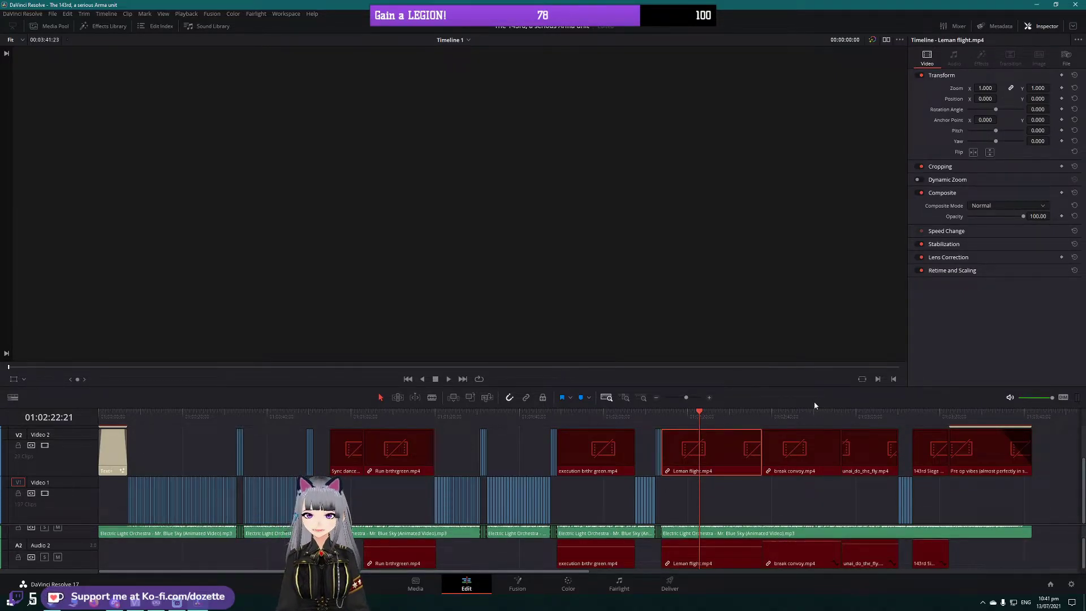
Step: Enlarge the timeline area to show all video and audio tracks and start playback from 01:00:04:20
drag(817, 387, 781, 103)
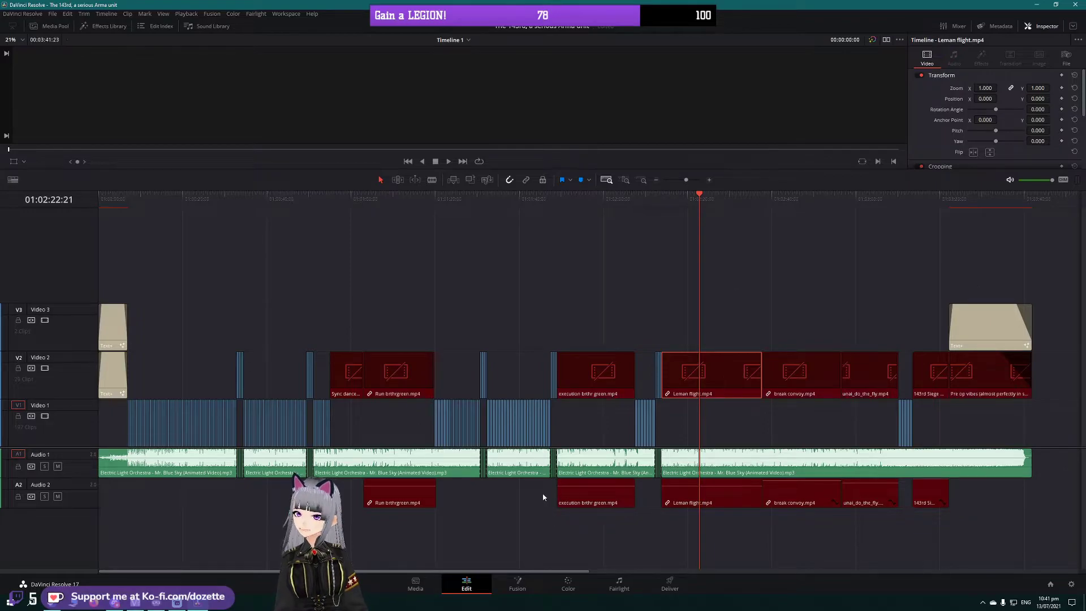
click(118, 195)
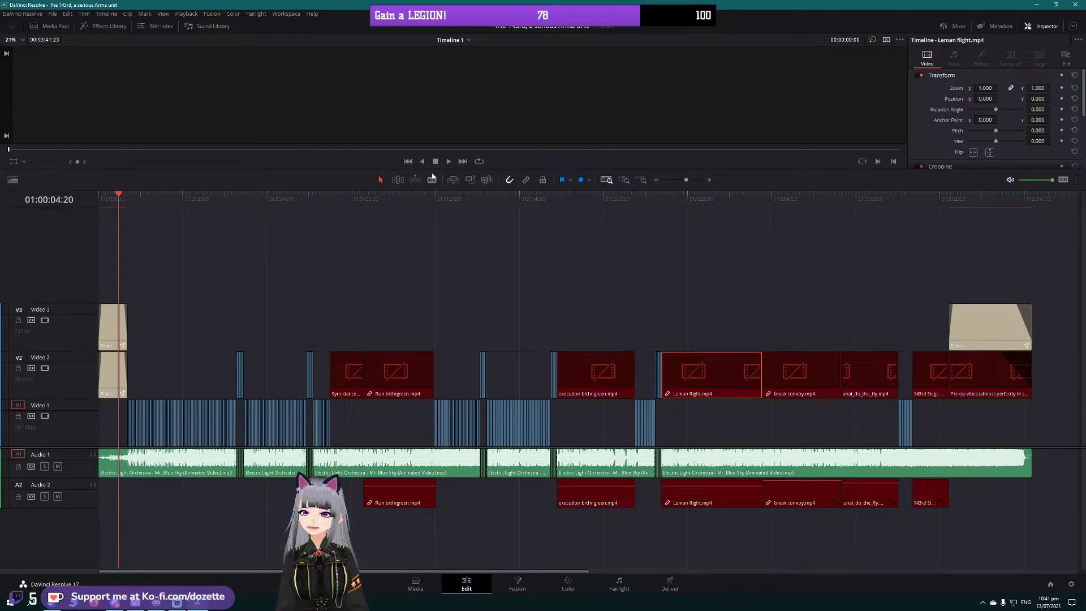
click(229, 368)
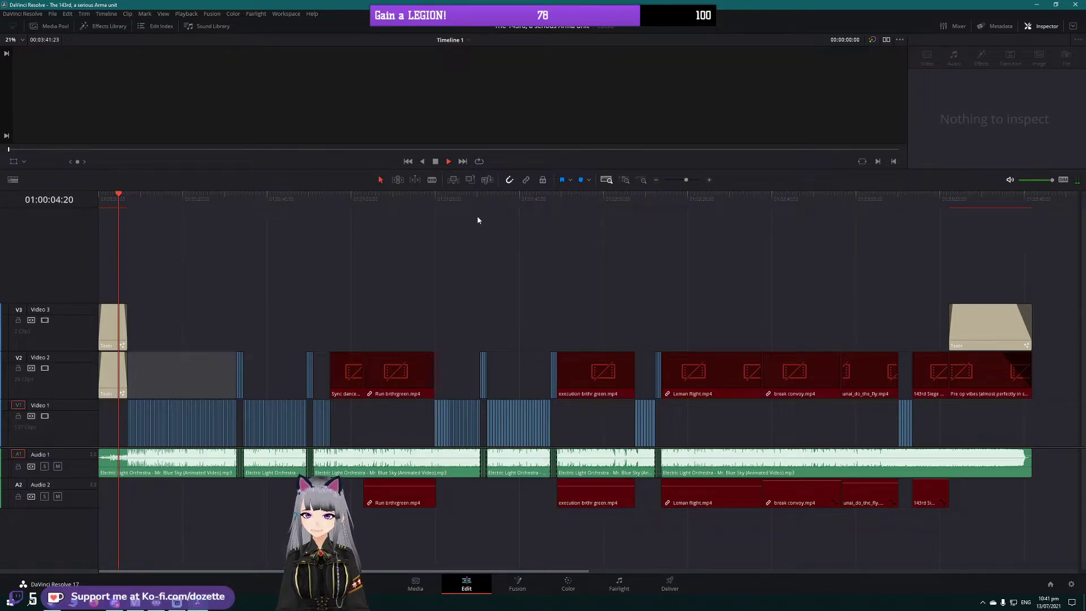
Step: Examine the four short back-to-back clips on Video 2 around 01:00:33 in a detailed timeline zoom, moving the playhead across each one
click(624, 180)
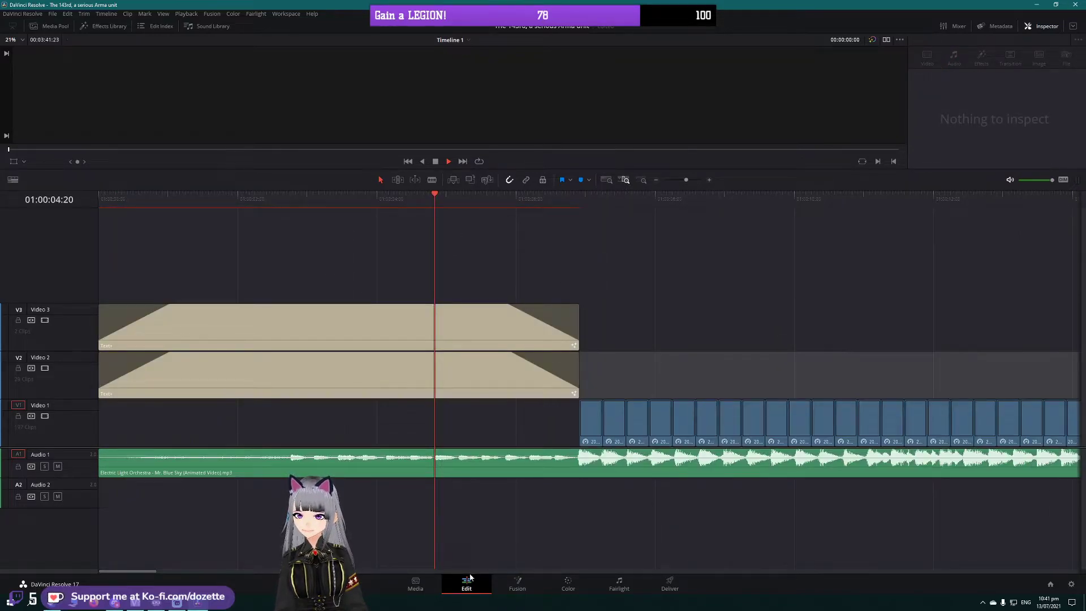
drag(144, 572, 249, 562)
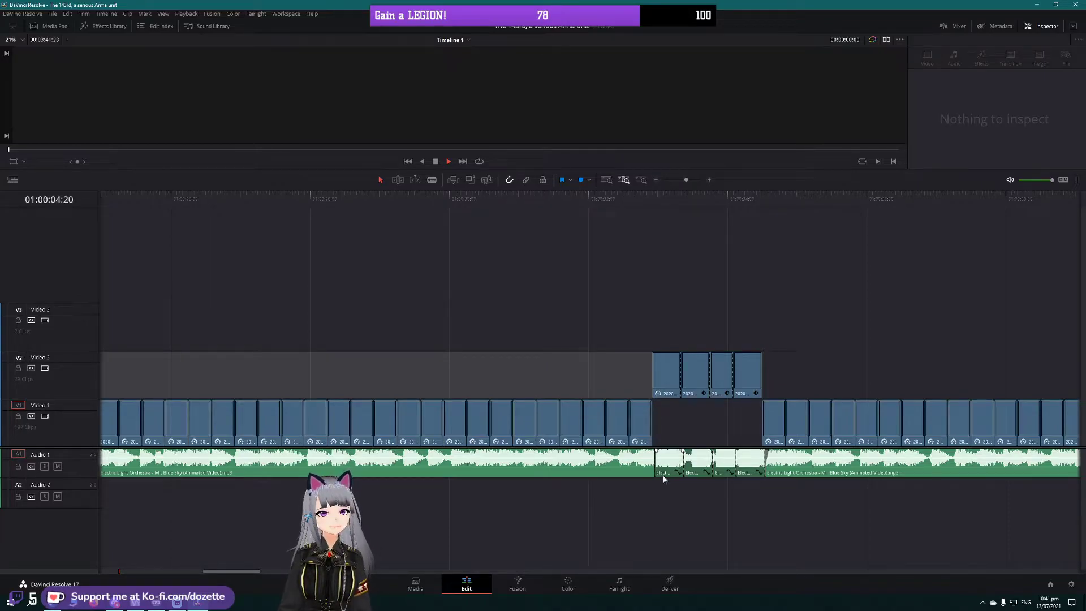
click(646, 197)
click(669, 199)
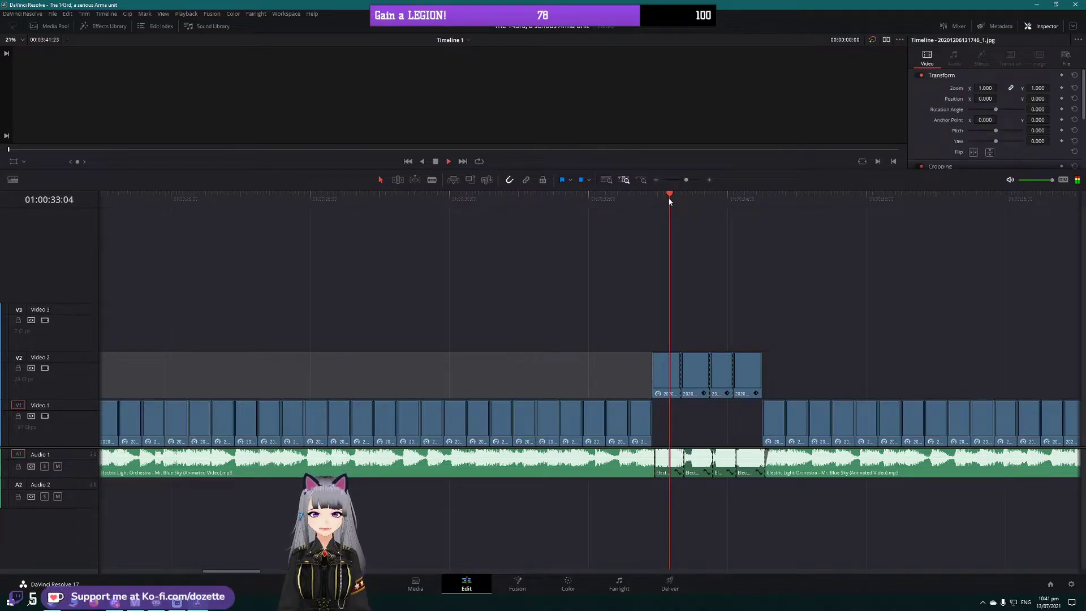
click(686, 198)
click(707, 197)
click(736, 198)
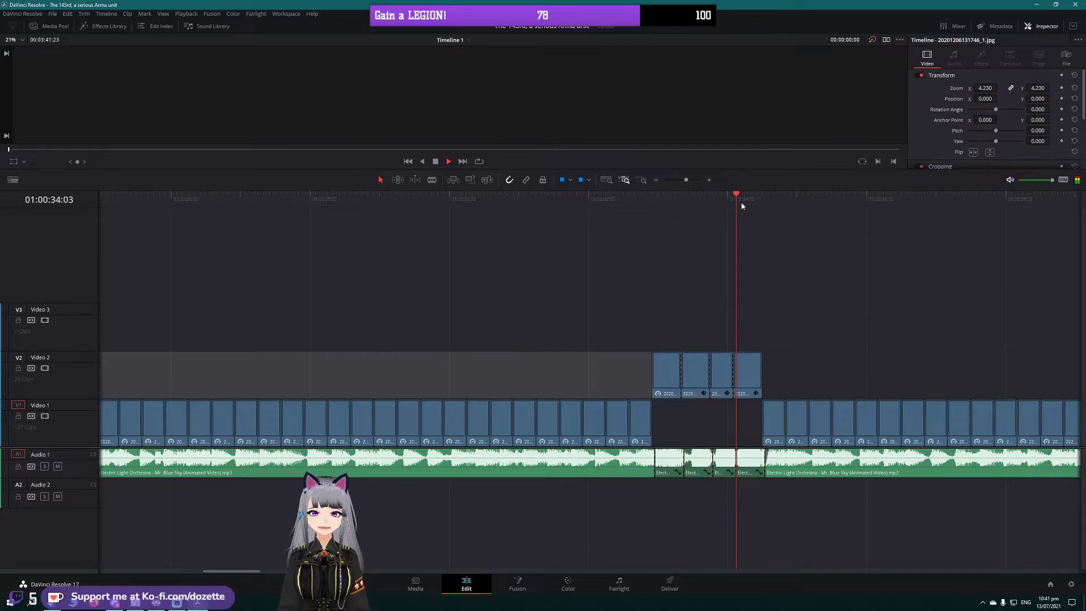
click(711, 198)
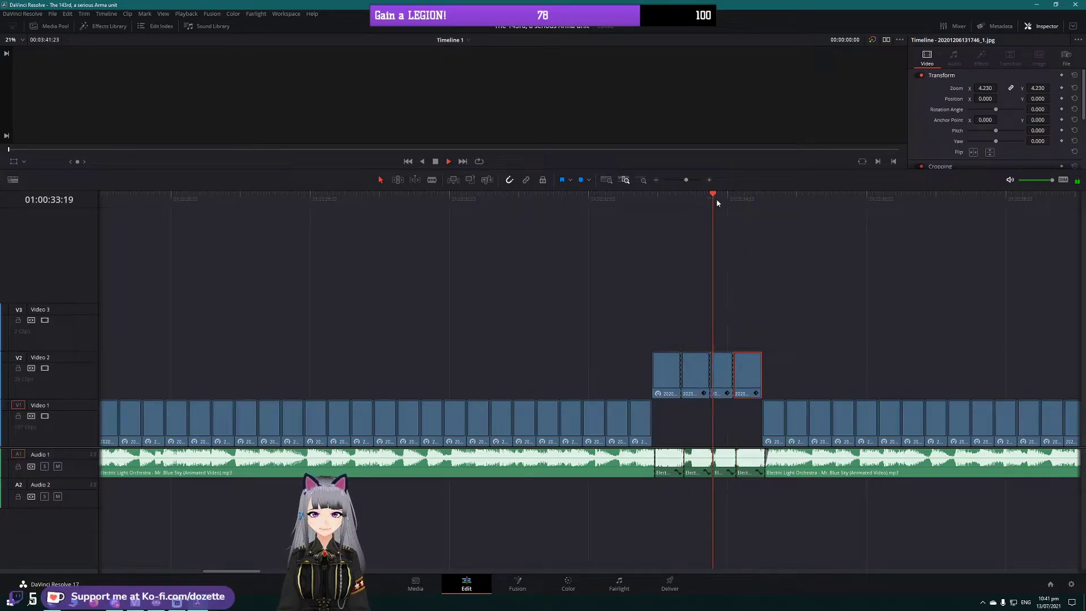
click(644, 199)
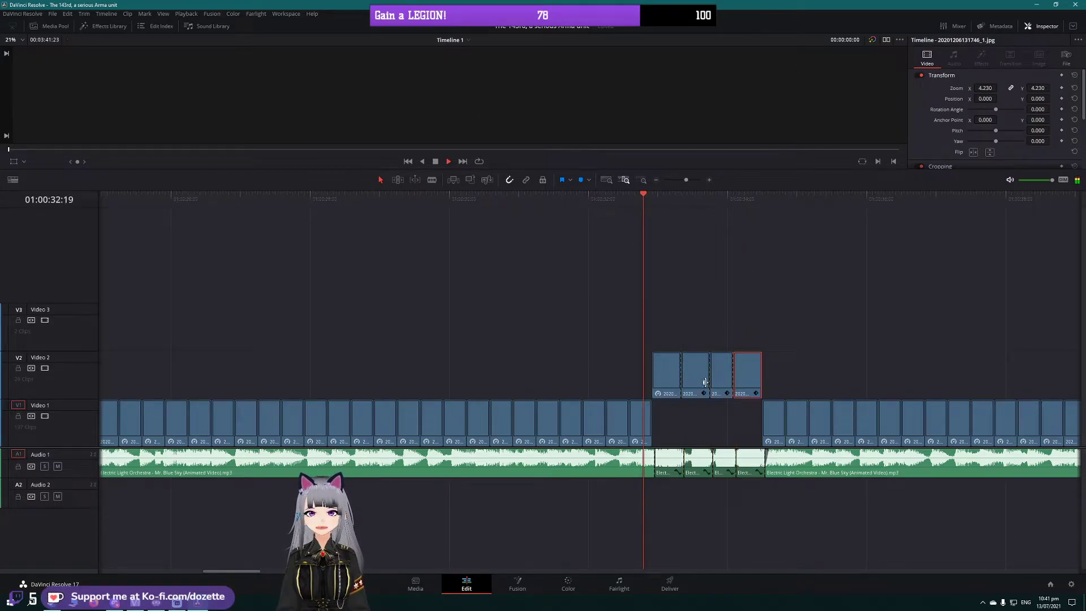
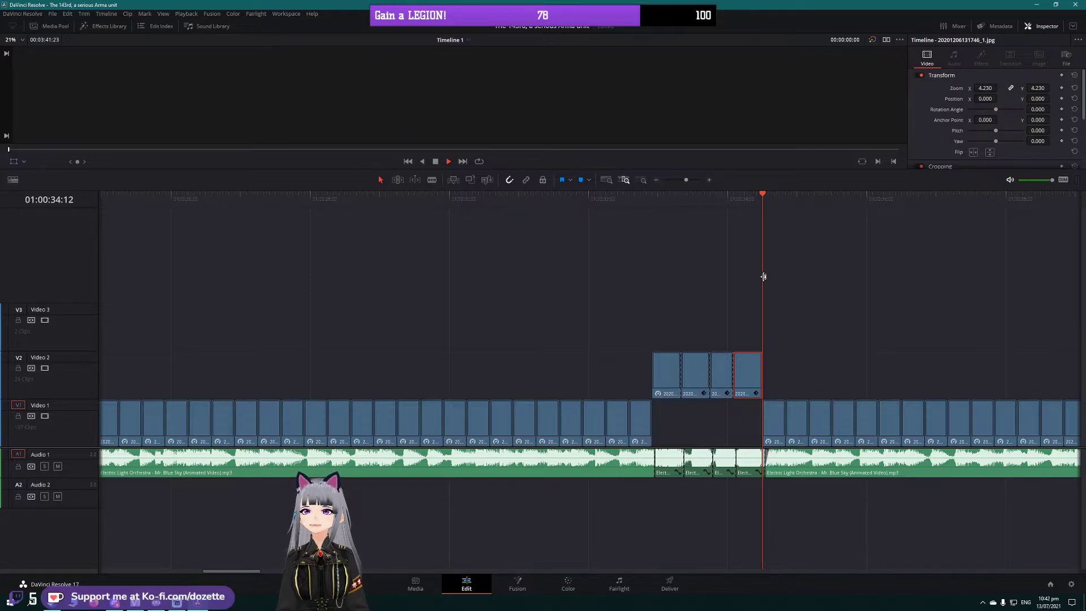
Step: Enlarge the viewer with the Inspector hidden, and step through the zooming stills on Video 2 up to 01:00:34:08
drag(745, 277, 746, 376)
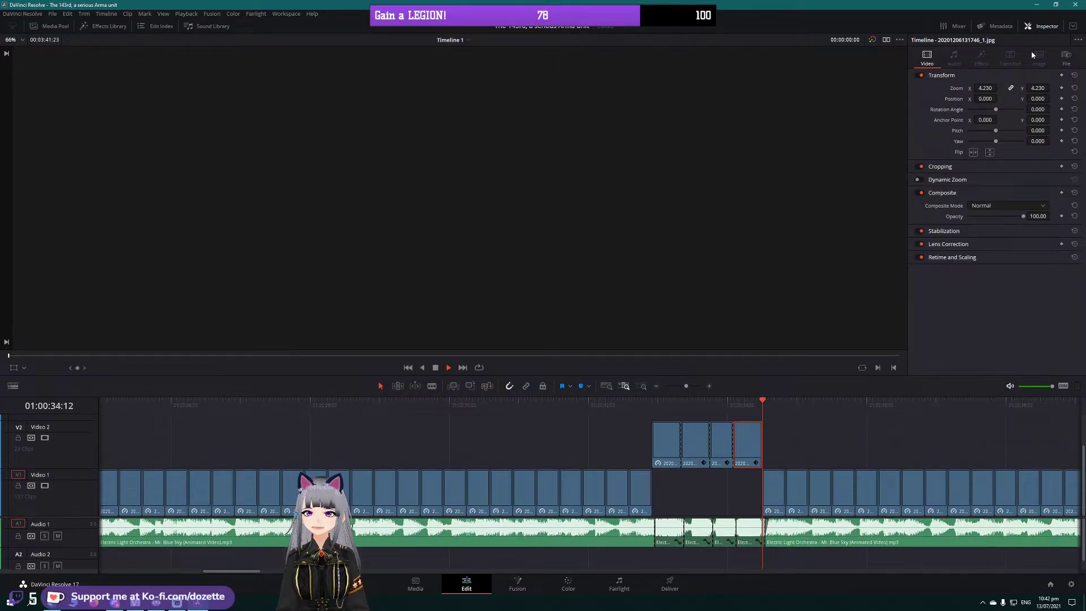
click(1043, 26)
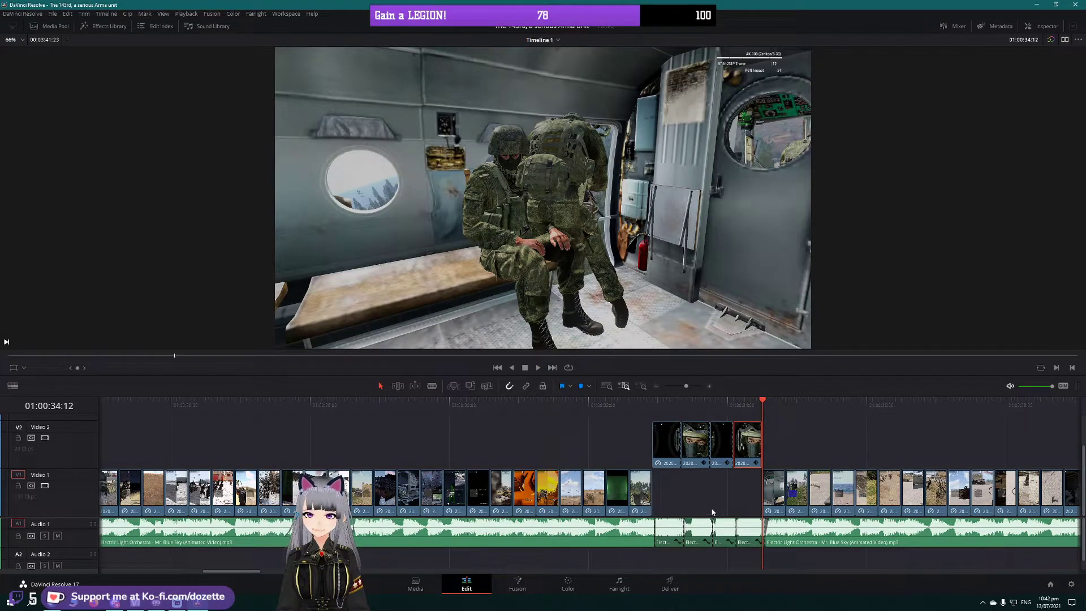
click(672, 403)
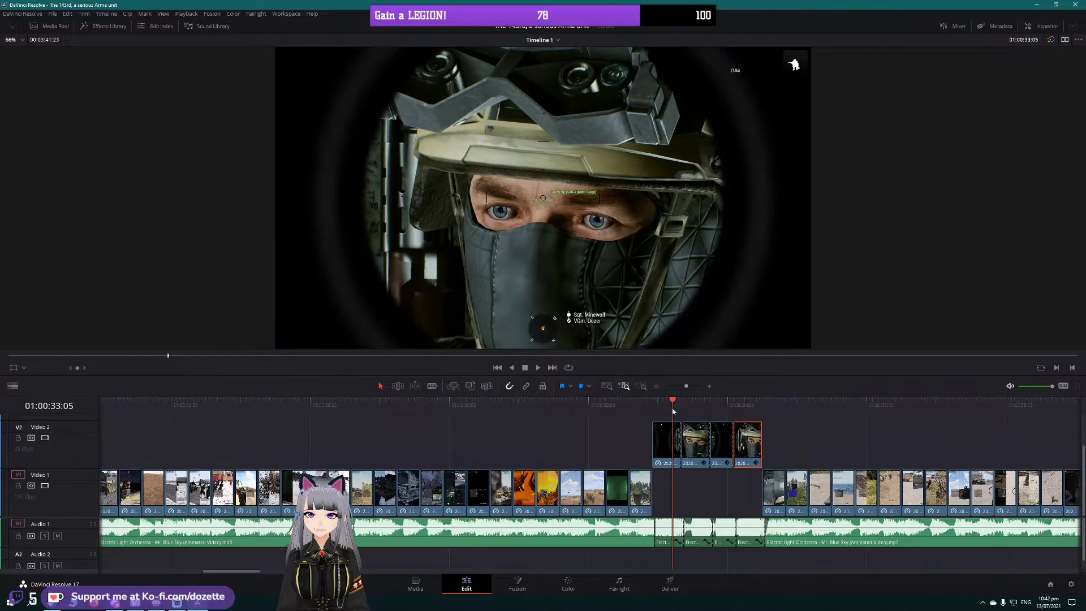
click(638, 402)
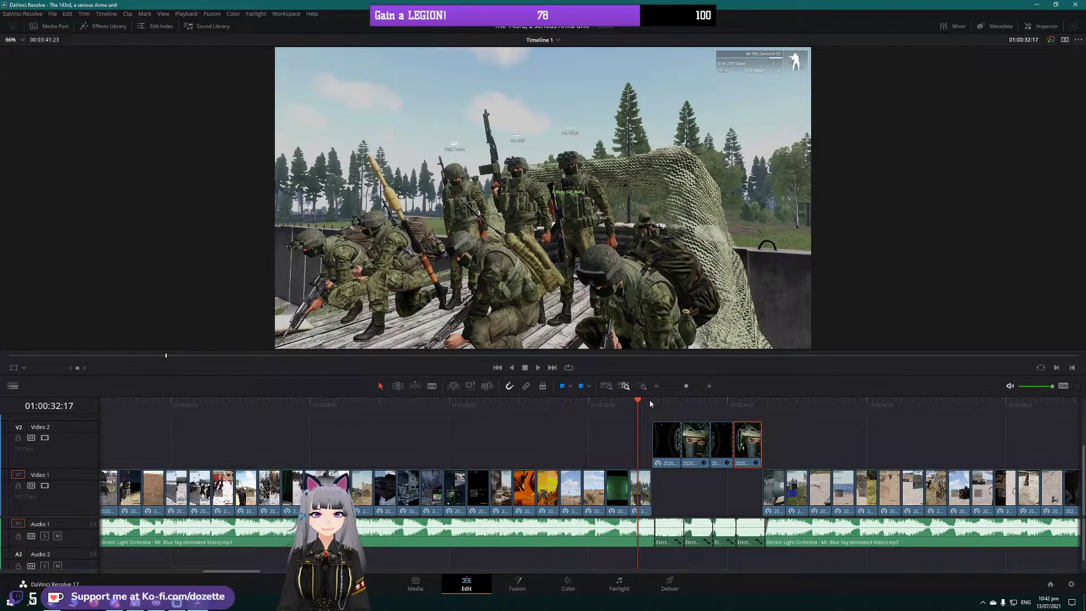
click(670, 402)
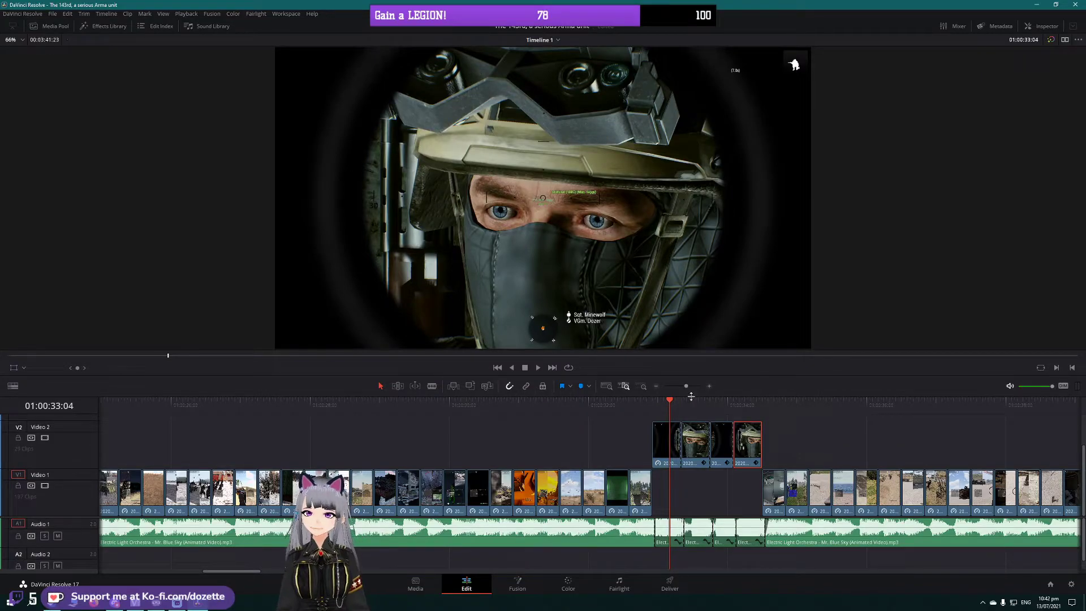
click(693, 401)
click(722, 404)
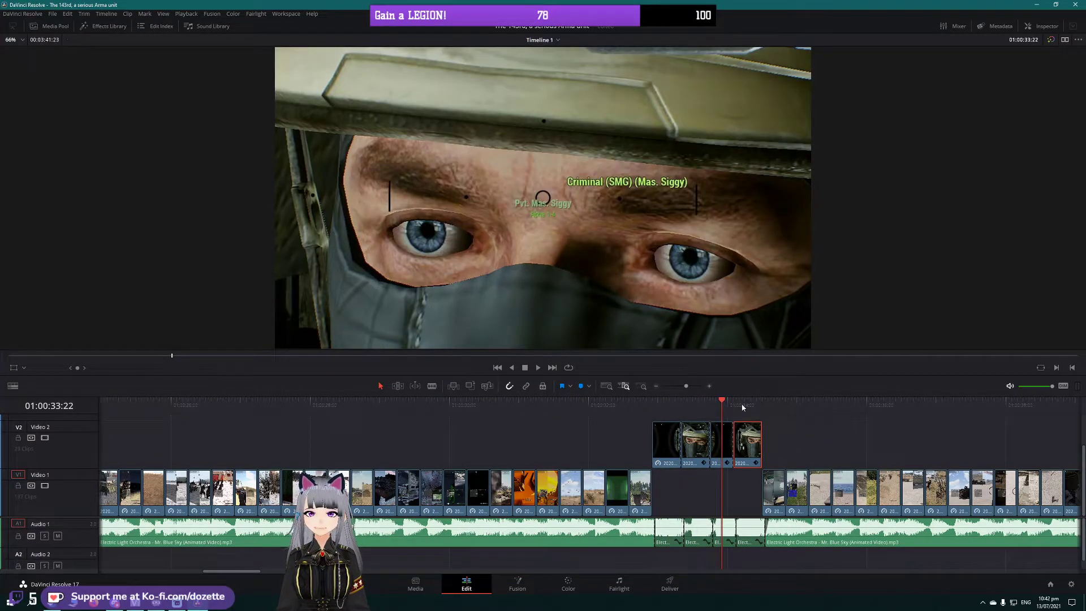
click(751, 404)
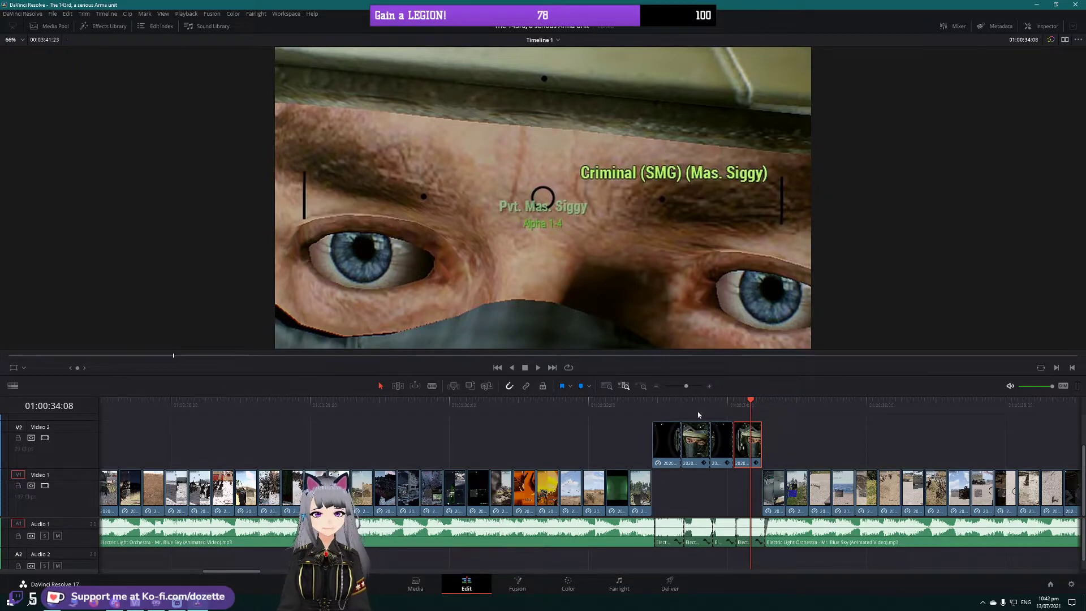
Step: Play the section leading into the first group of Video 2 stills and stop at 01:00:35:02
click(601, 404)
click(583, 403)
click(537, 368)
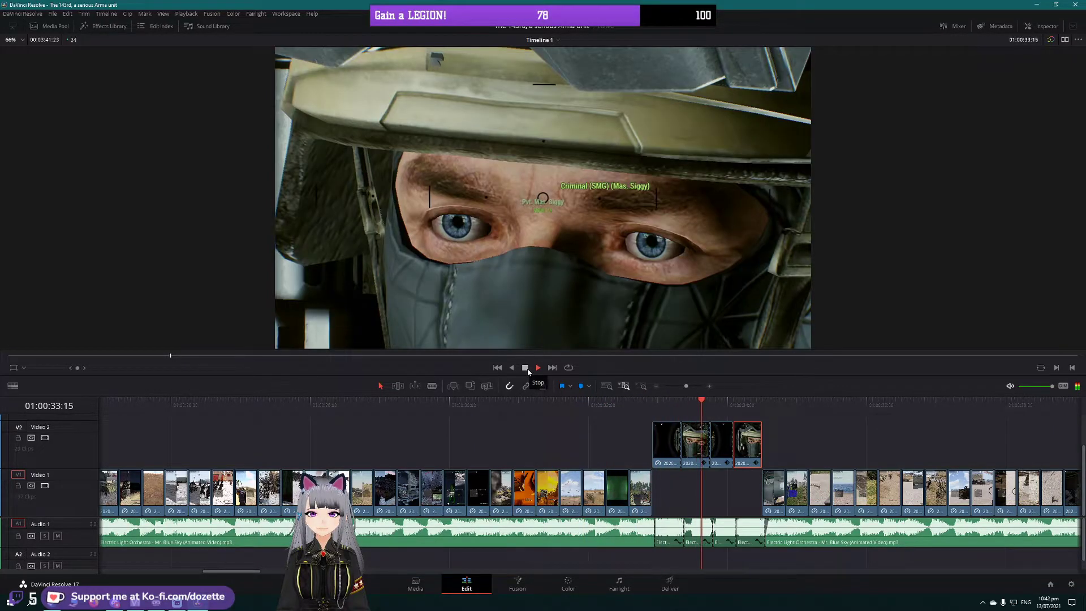
click(527, 370)
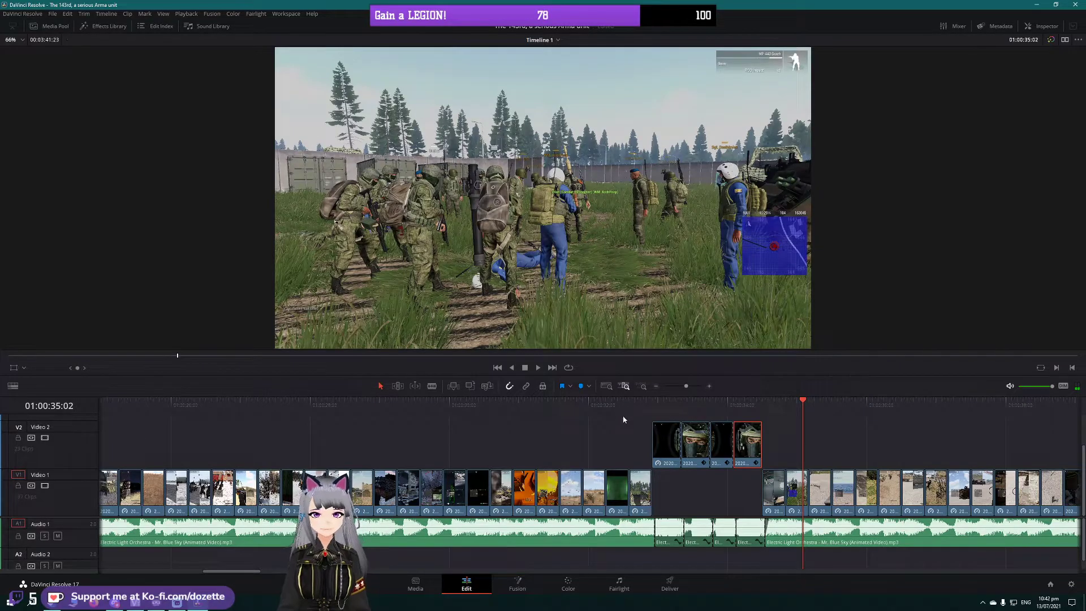
Step: Scrub across the first group of Video 2 stills, then replay them from 01:00:32:14 and stop past their end
drag(631, 404, 747, 408)
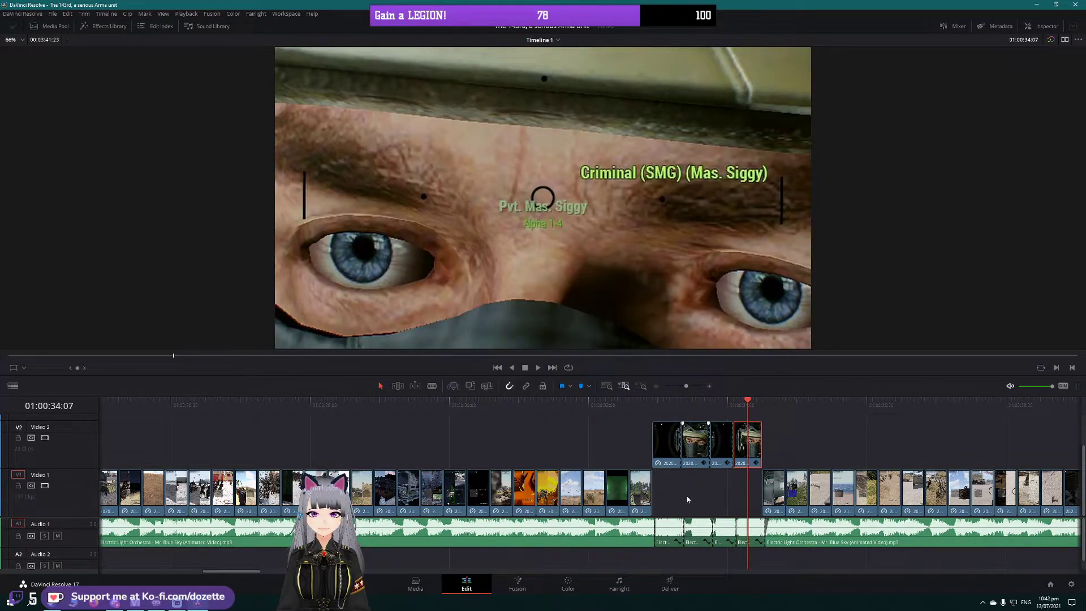
click(656, 403)
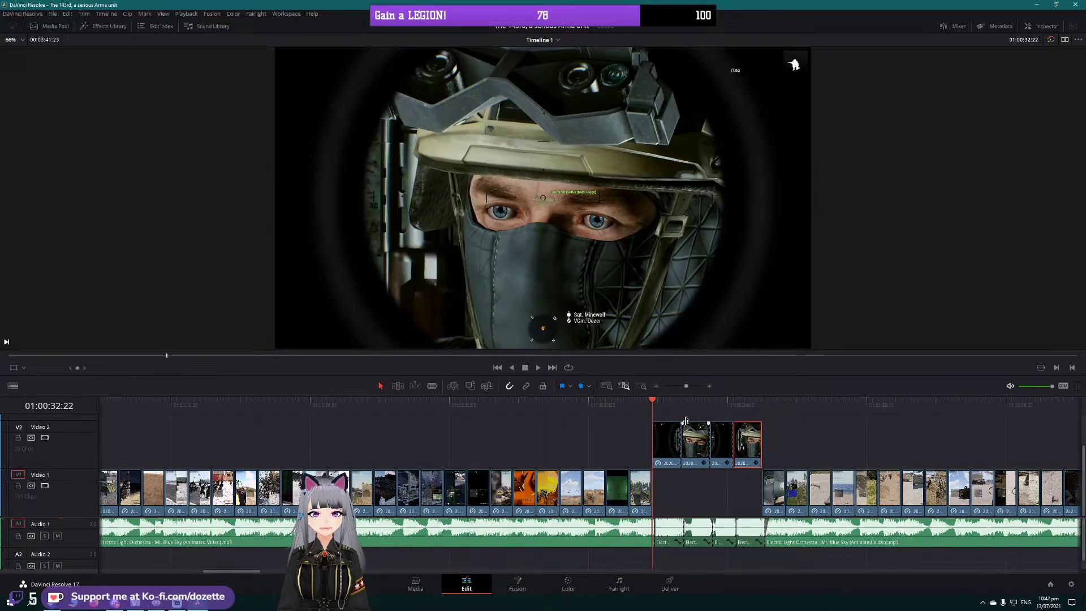
click(634, 409)
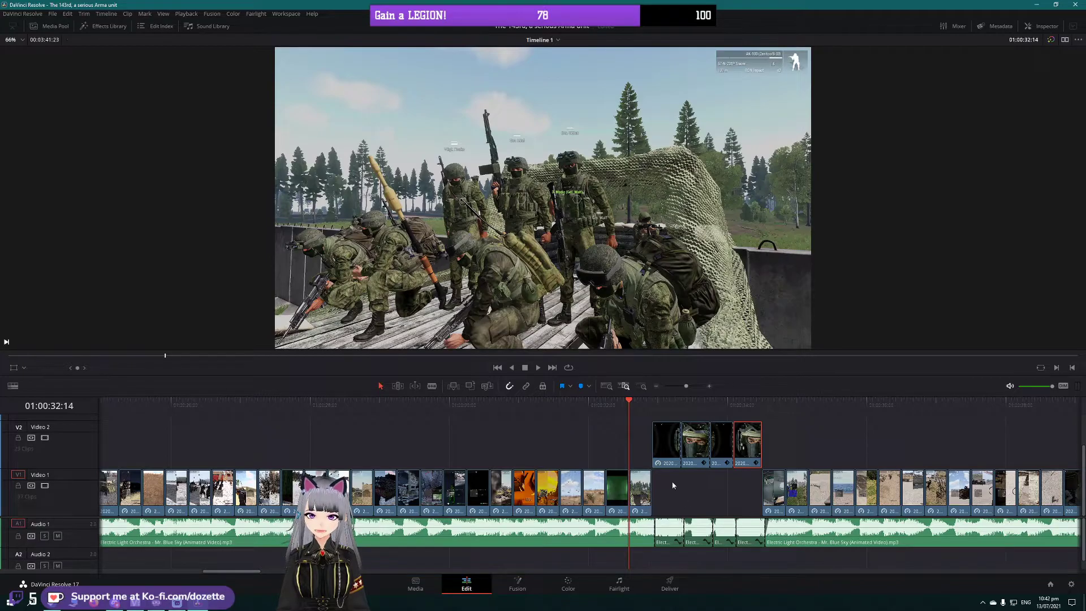
click(538, 368)
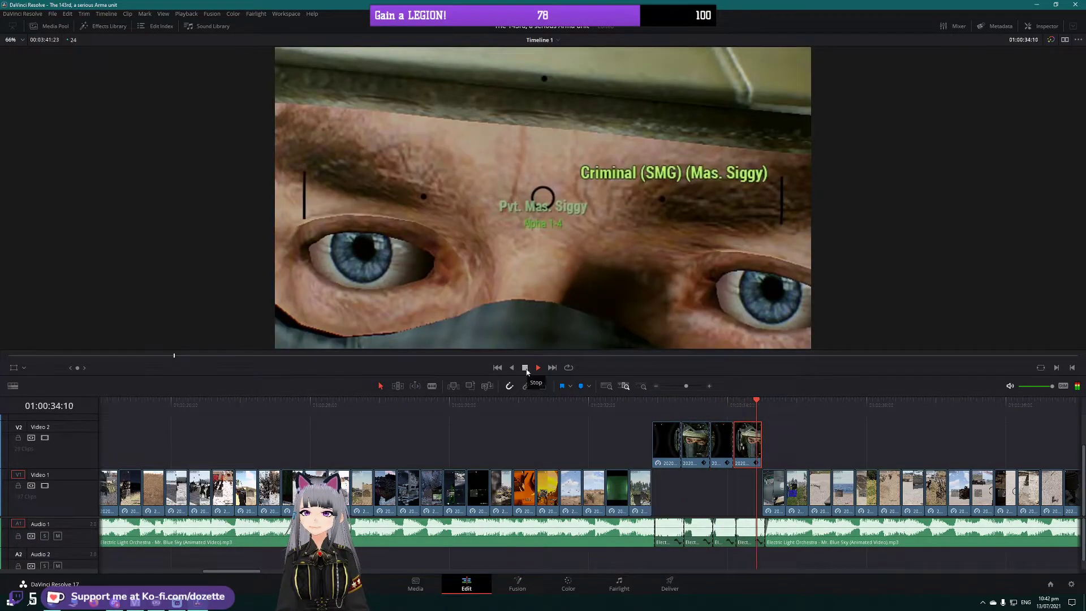
click(526, 371)
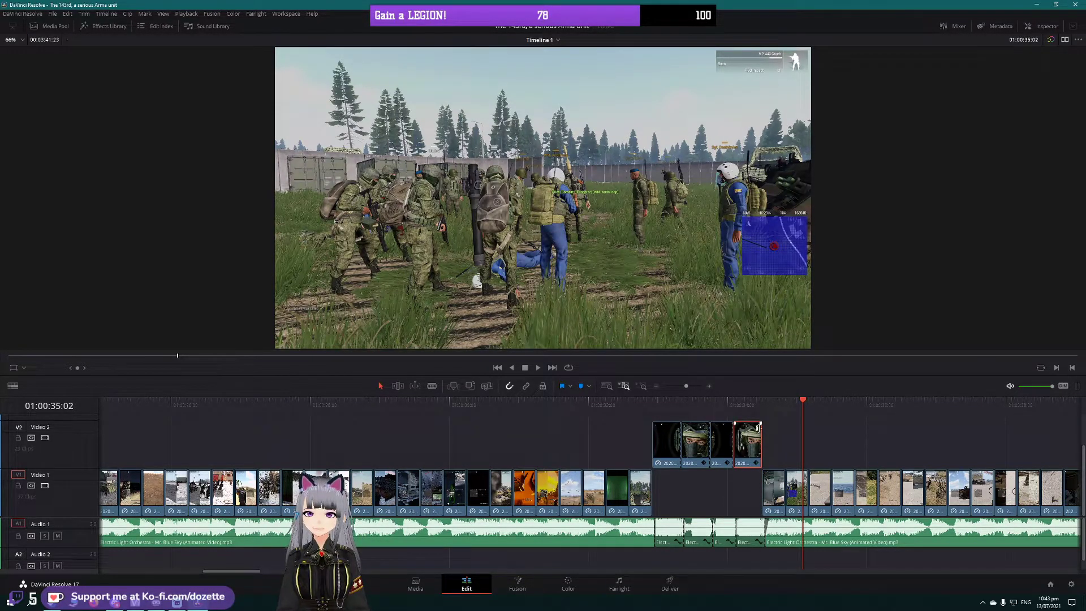
Step: Check the frames around the end of the last Video 2 still, then place the playhead at 01:00:31:18
click(751, 402)
click(762, 403)
click(774, 402)
click(744, 403)
click(571, 402)
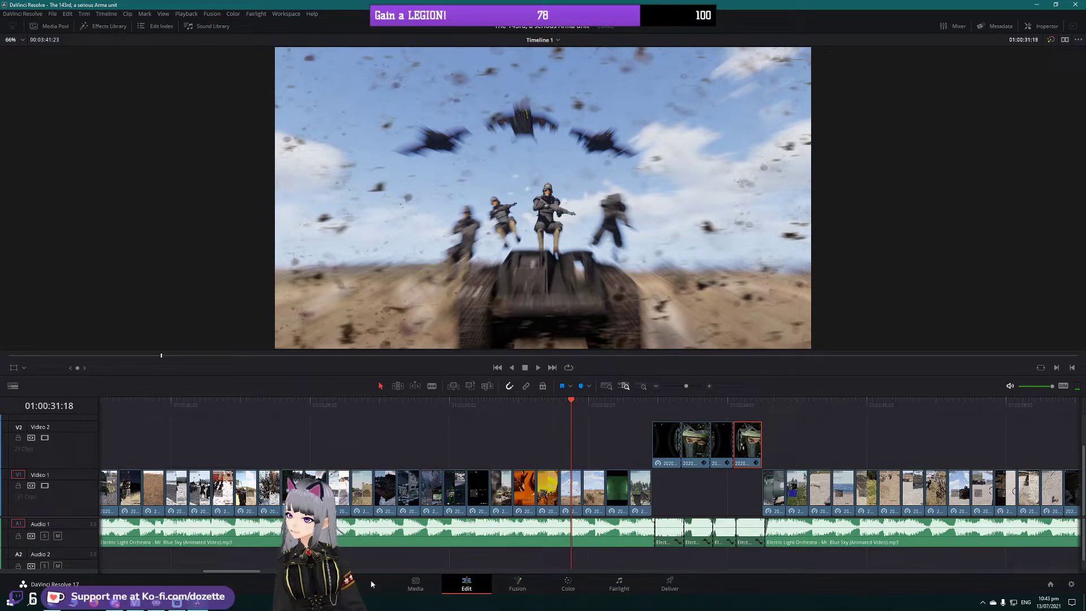
Step: Play the second group of four Video 2 stills and the longer Video 1 stills following it, stopping at 01:01:38:01
drag(257, 571, 508, 568)
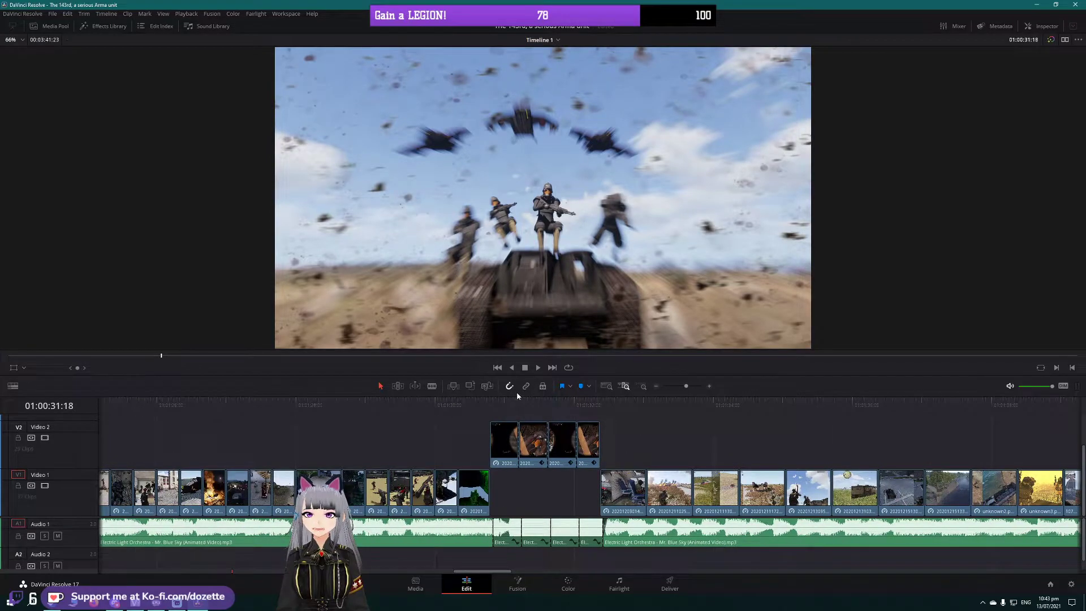
click(484, 405)
click(538, 368)
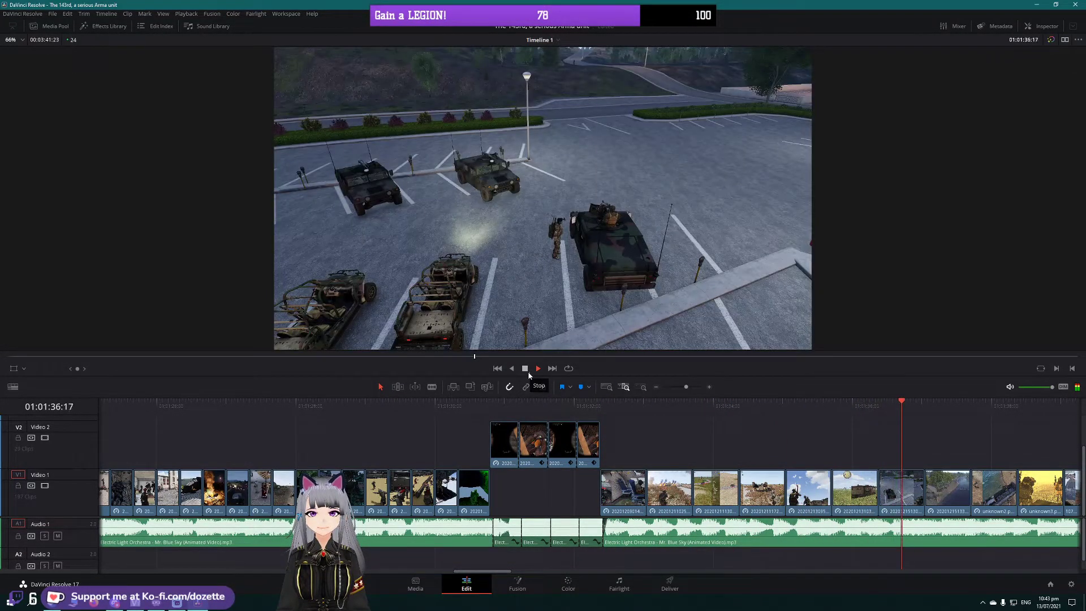
click(525, 368)
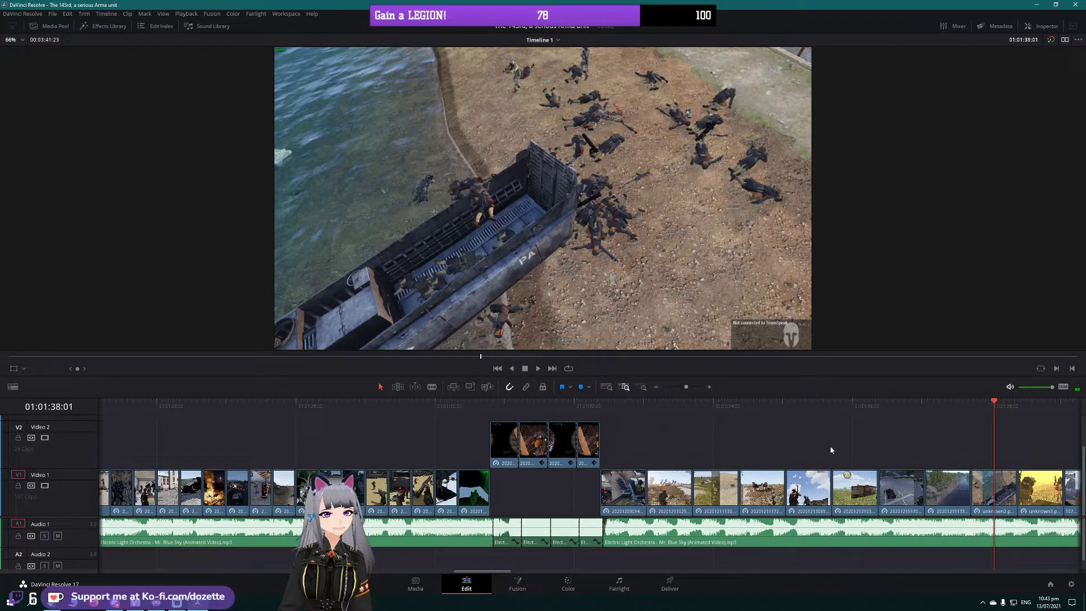
Step: Check the parking-lot still's clip duration on Video 1 in frames, and close the duration dialog without changing it
right_click(911, 487)
click(946, 388)
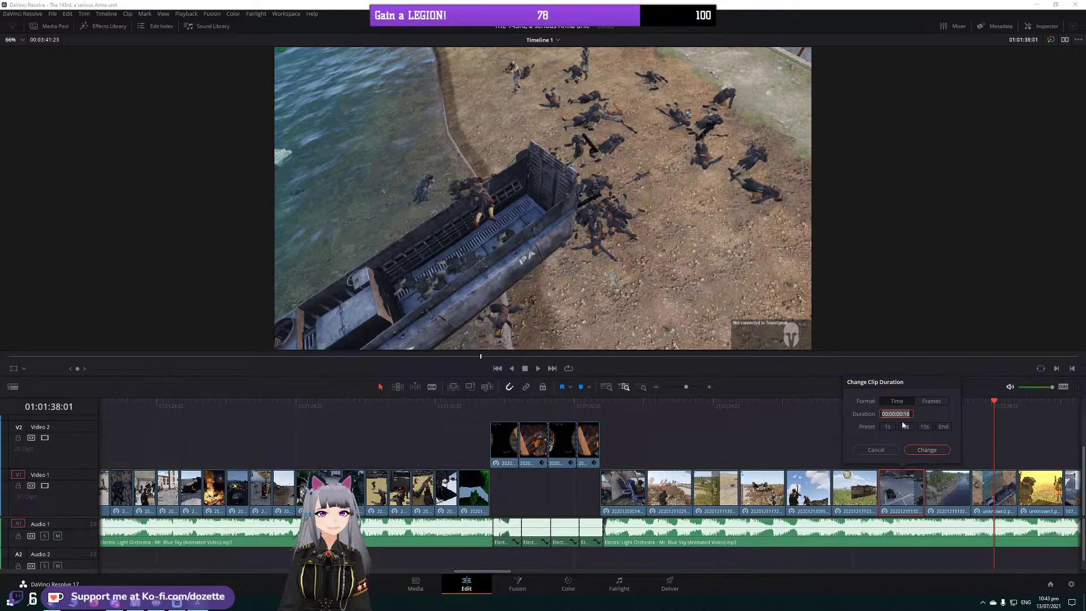
click(927, 401)
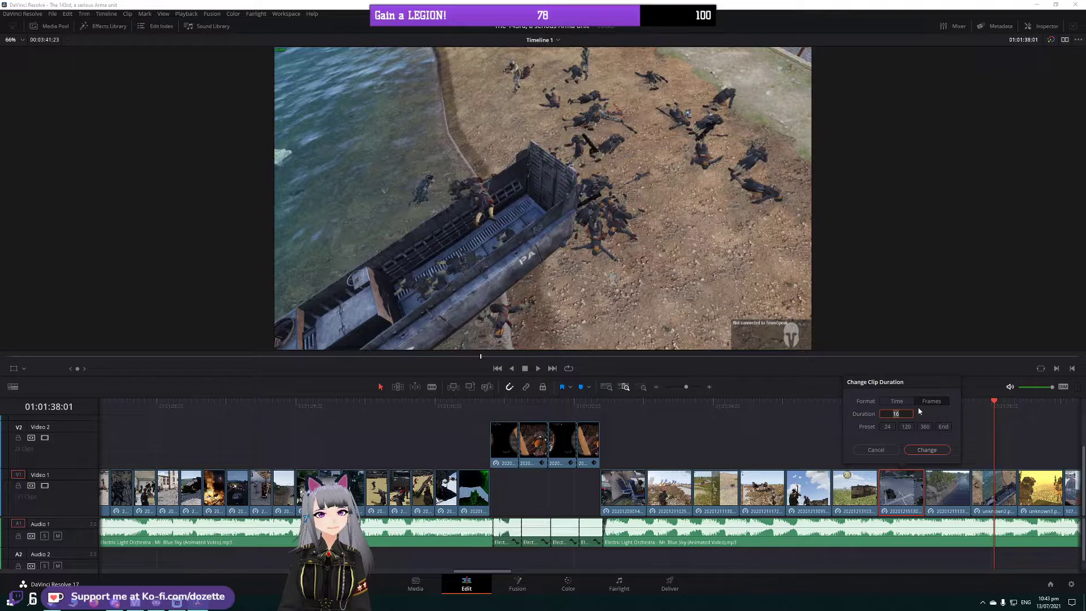
click(876, 449)
Step: Play the longer stills from 01:01:32:11, then the Video 2 stills leading into execution brthr green.mp4, stopping at 01:01:49:07
click(607, 402)
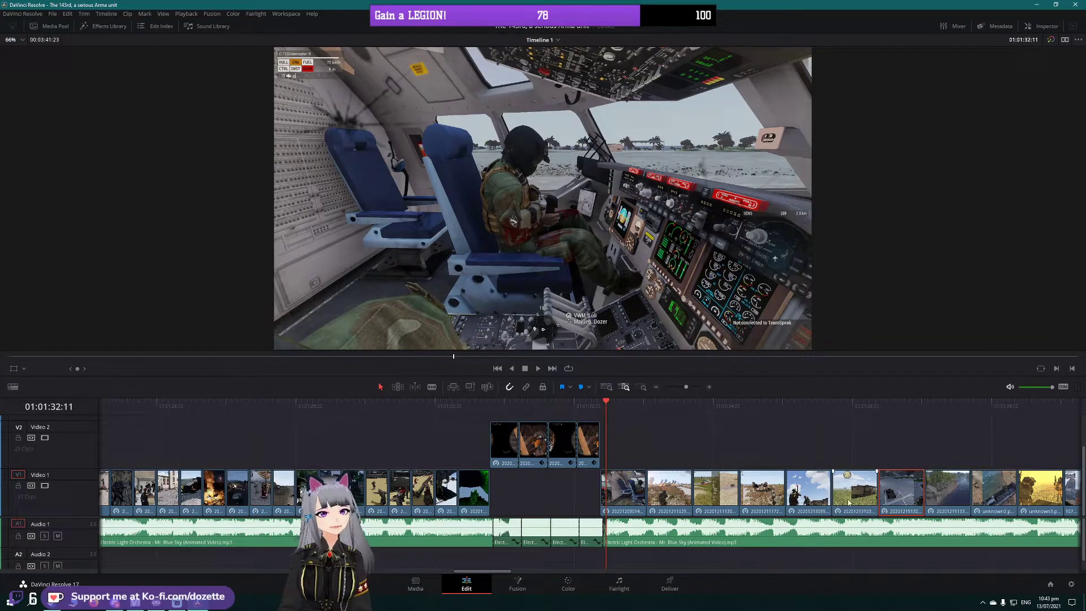
click(538, 369)
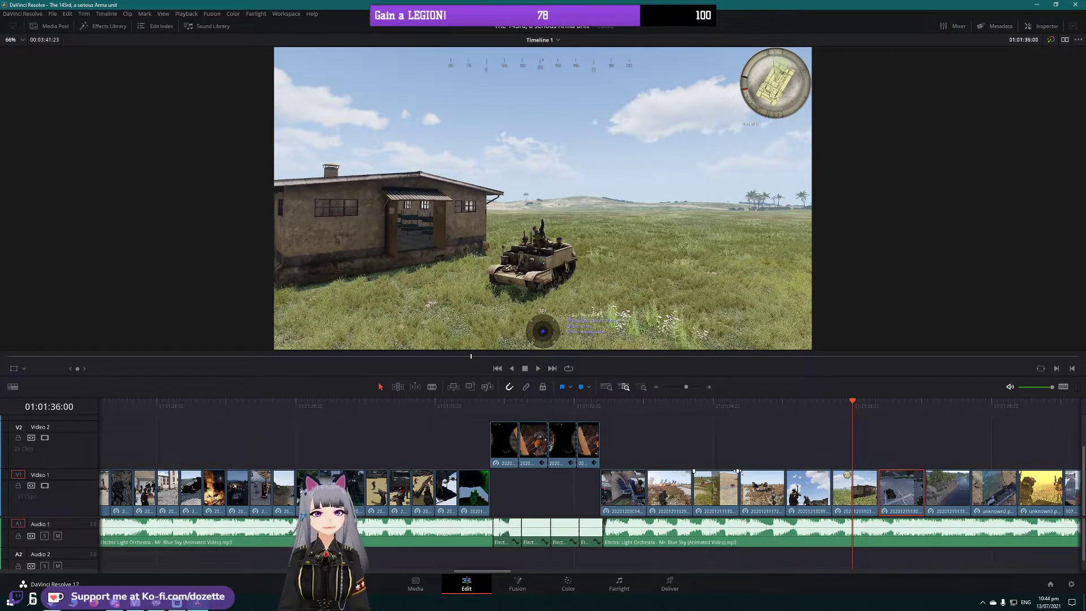
drag(502, 575, 571, 565)
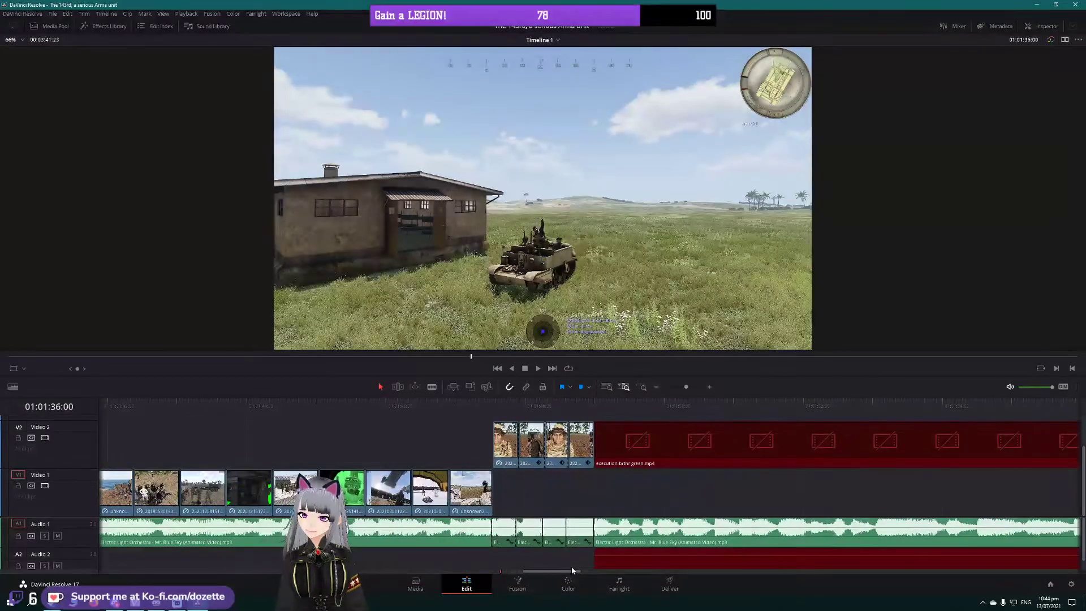
click(472, 406)
click(538, 368)
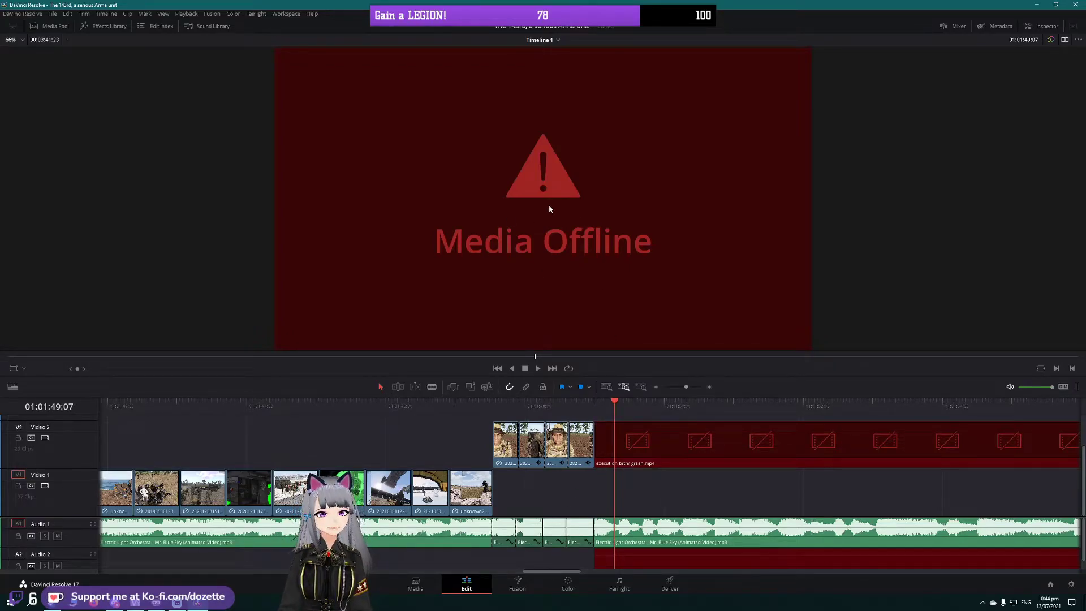
Step: Review the closing credits title on Video 3 near the timeline's end by scrubbing over it and playing from 01:03:21:23
drag(533, 574, 924, 554)
scroll(836, 493, up, 1)
scroll(703, 466, up, 2)
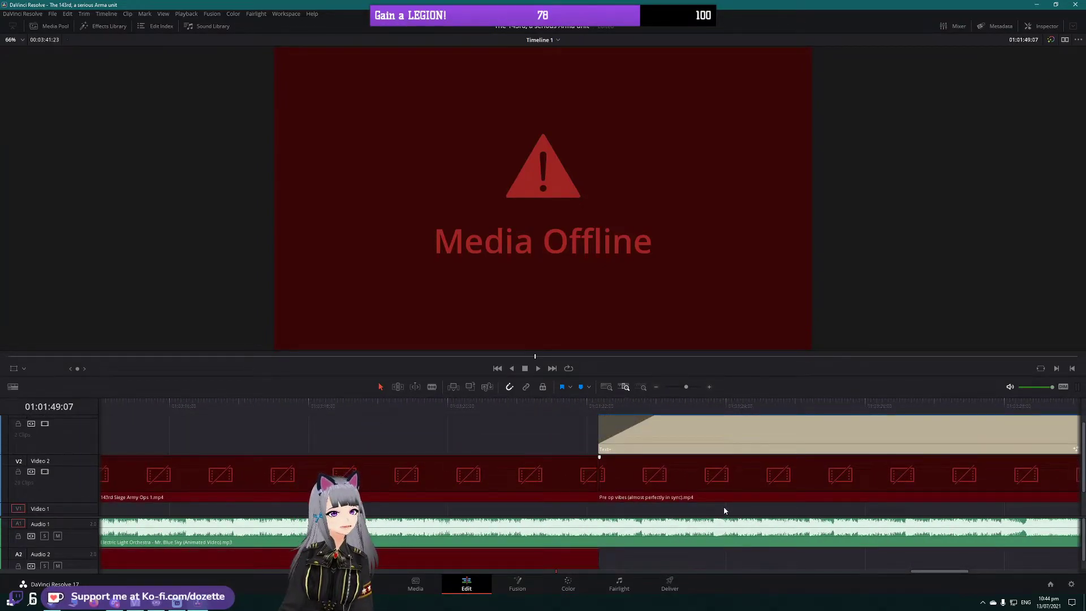
click(666, 411)
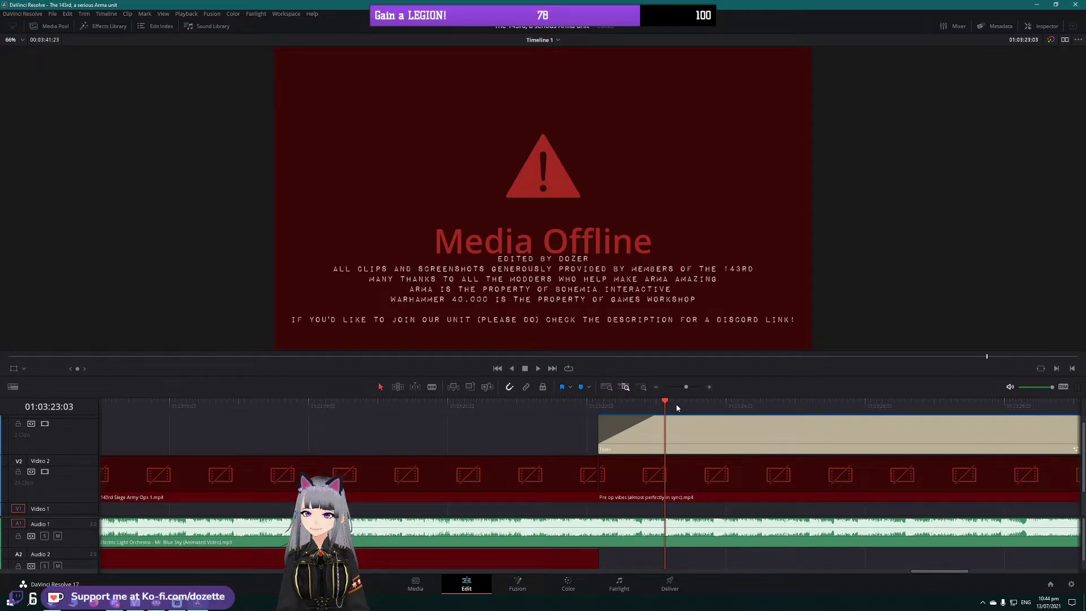
drag(679, 408, 767, 412)
click(588, 405)
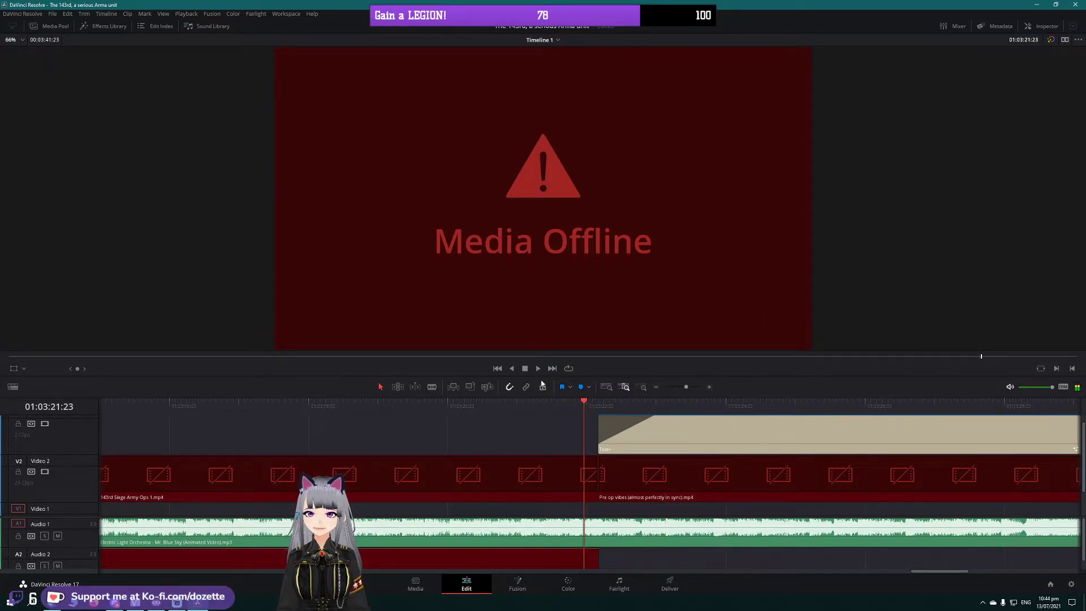
click(537, 370)
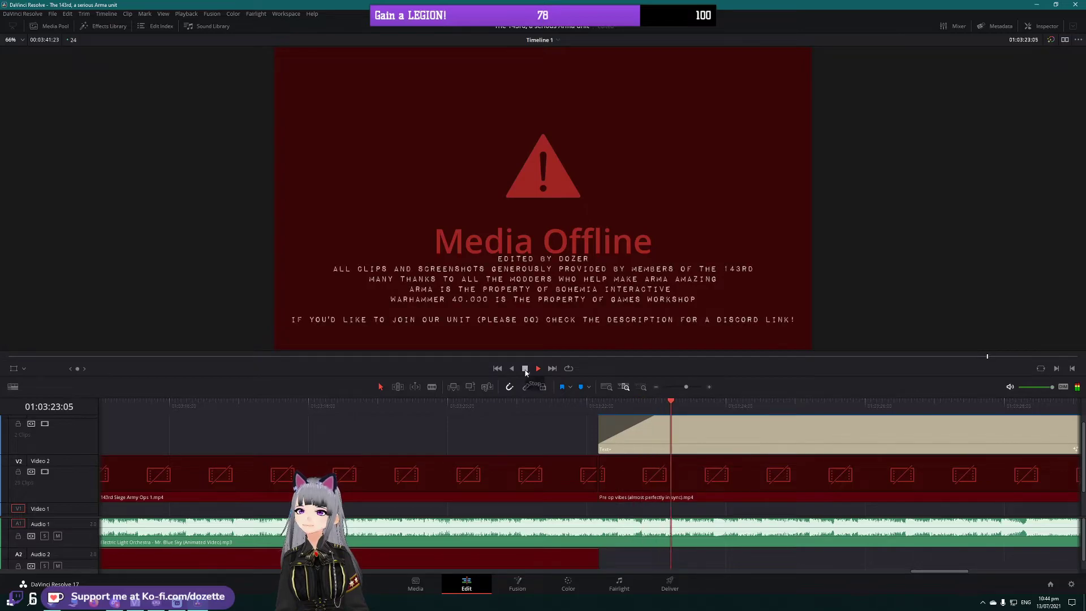
Step: Play the closing credits on Video 3 through their fade-out to the end of the timeline
key(space)
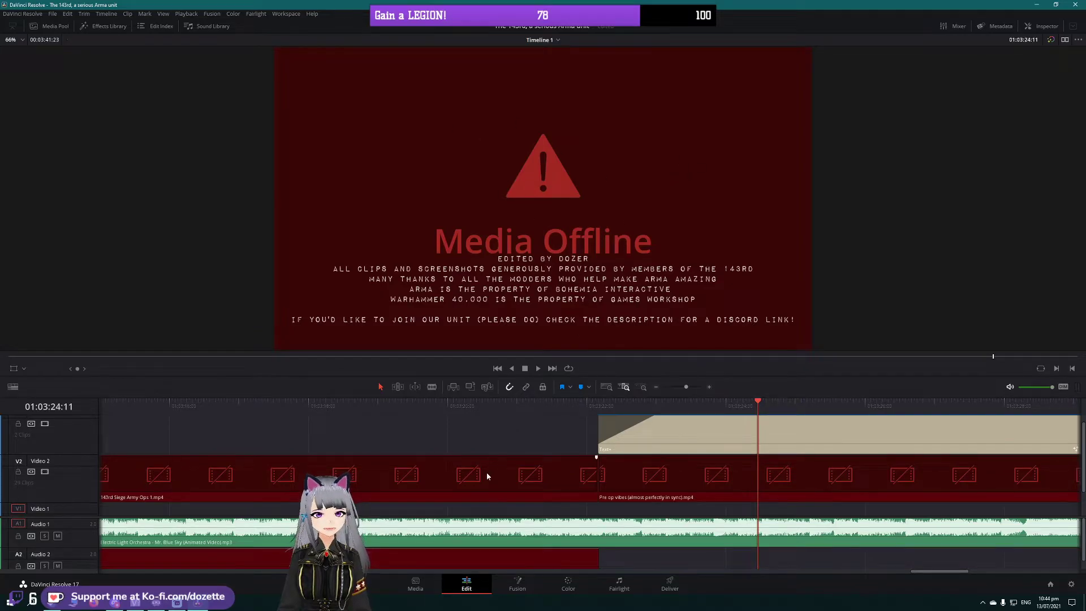
drag(936, 571, 998, 574)
click(676, 405)
click(538, 369)
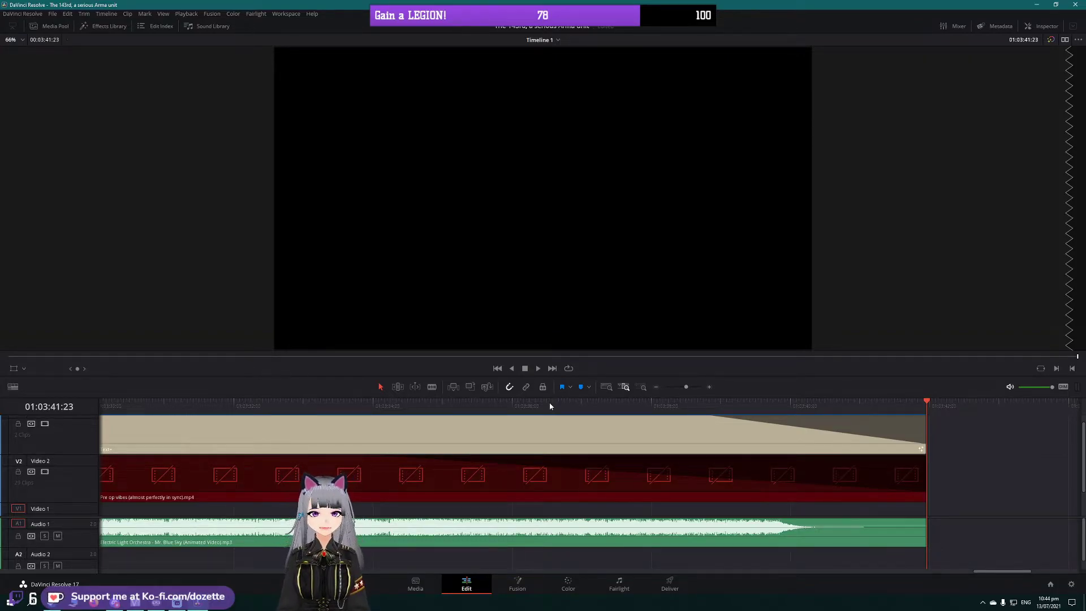
Step: Look at the credits title's node composition and text settings on the Fusion page
click(518, 586)
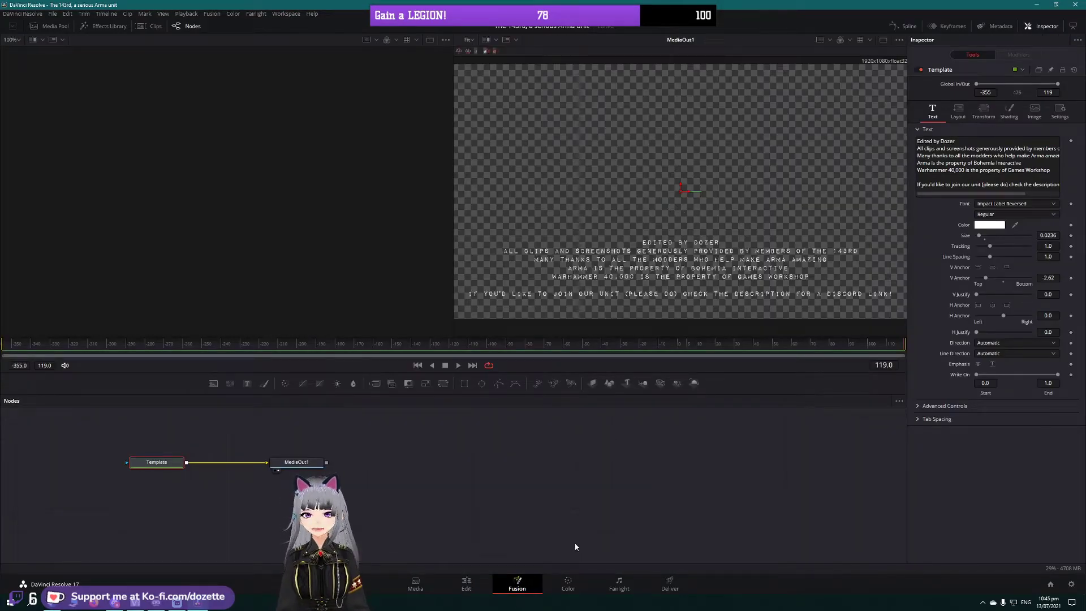
click(568, 583)
click(517, 583)
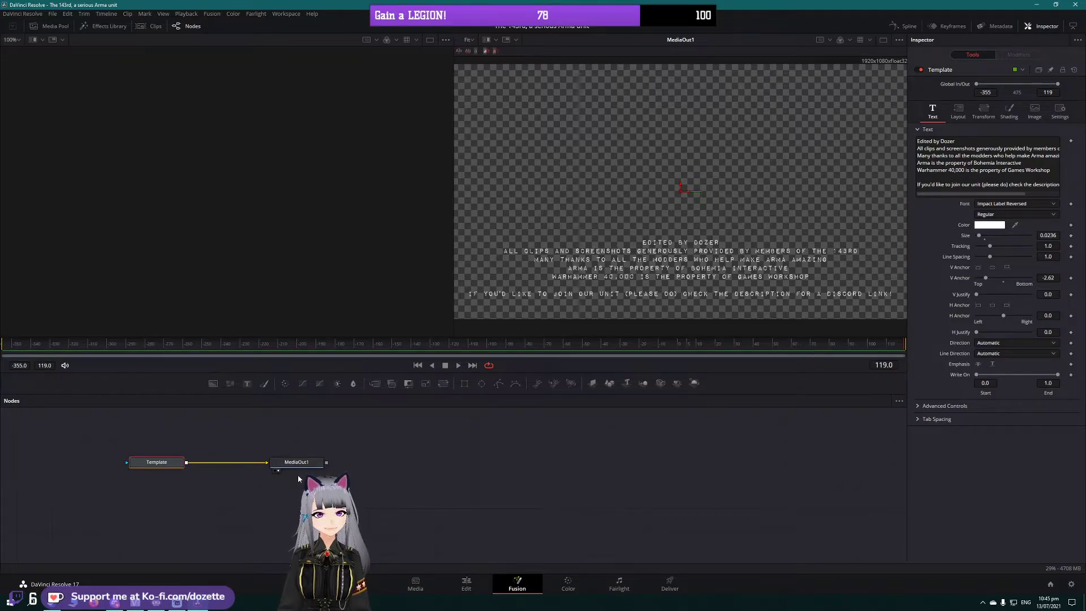
Step: Select the PNG still, clip 225, on the Color page and display its custom curves
click(588, 589)
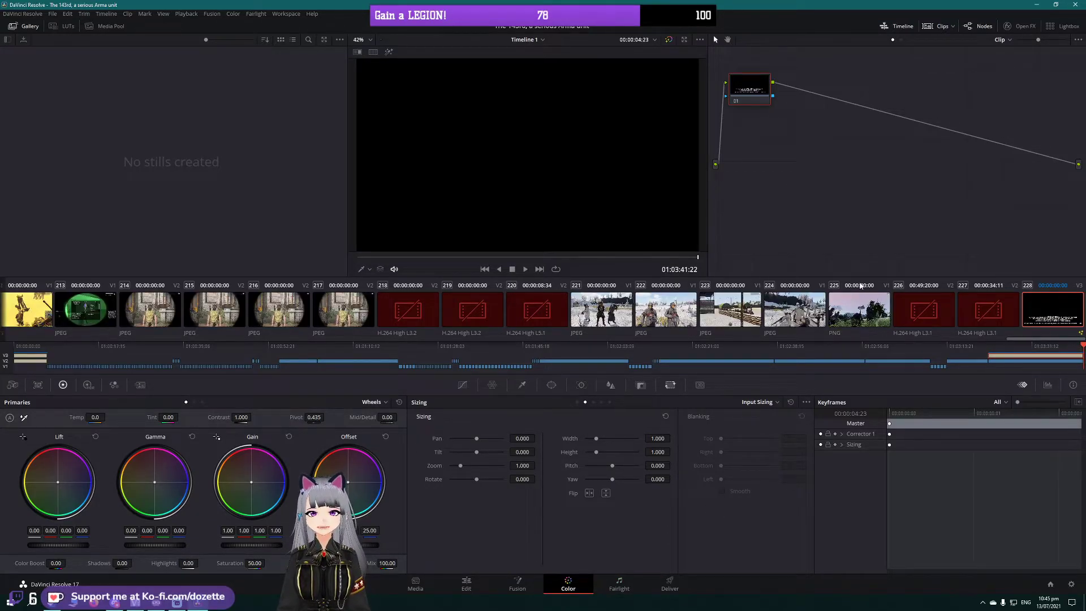
click(864, 322)
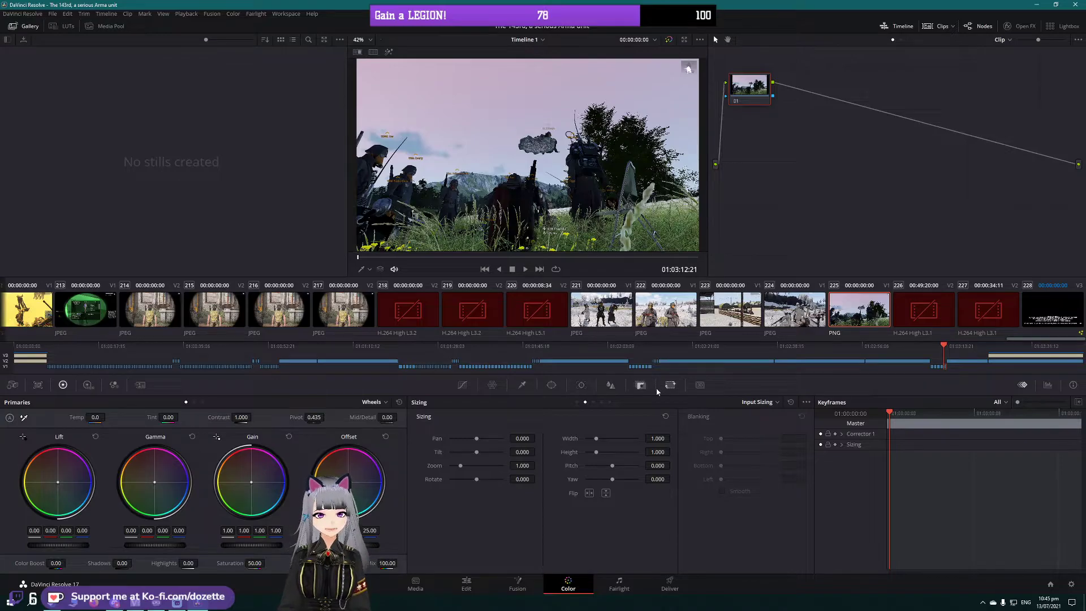
click(1049, 386)
click(1025, 386)
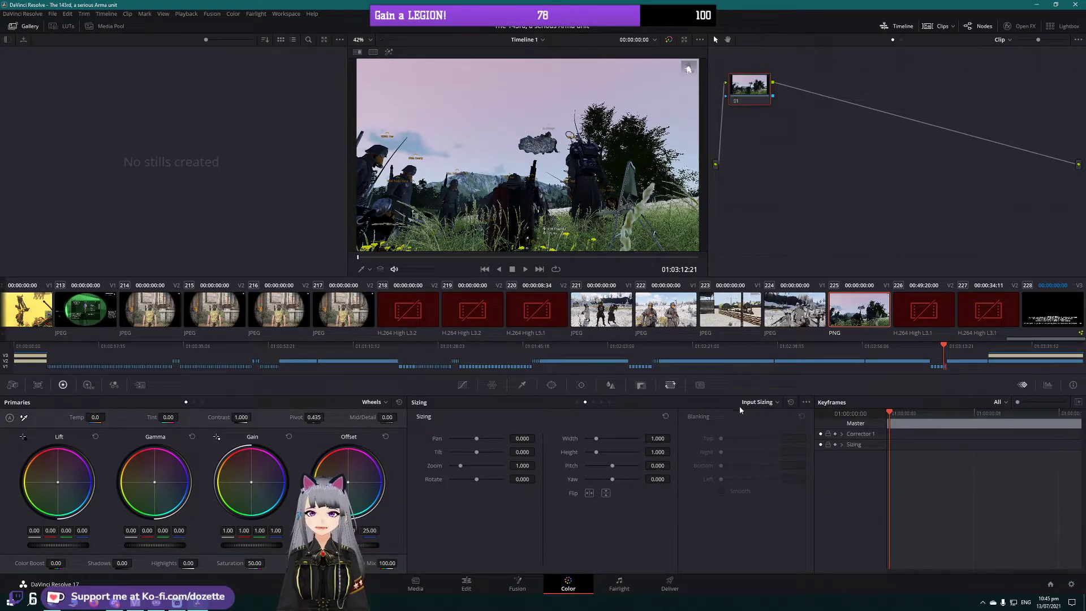
click(462, 386)
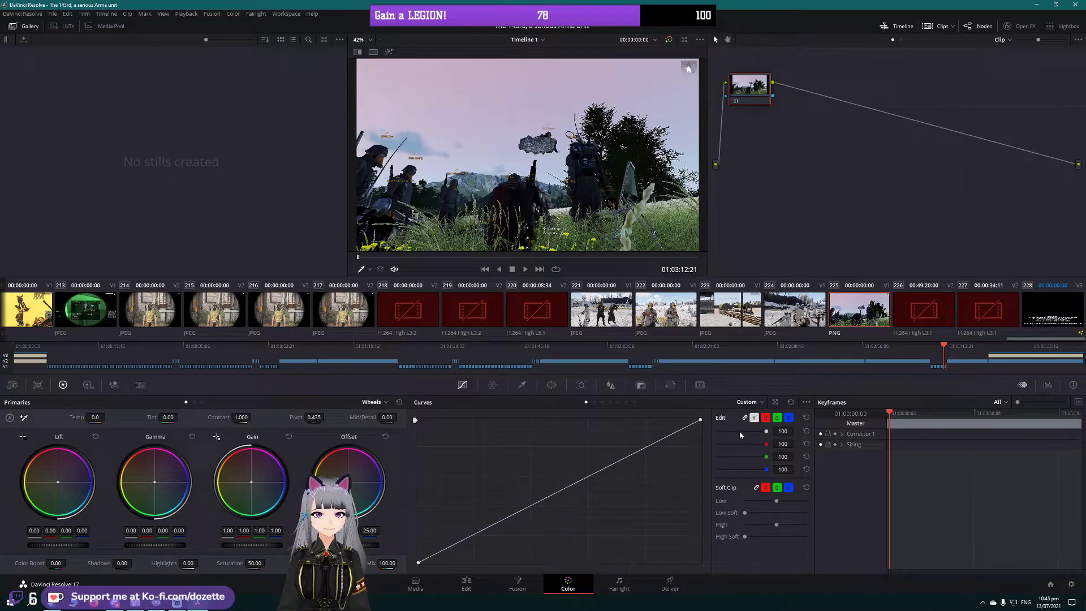
Step: Isolate the red channel in the still's custom curves and lower its white point to about half height
click(766, 418)
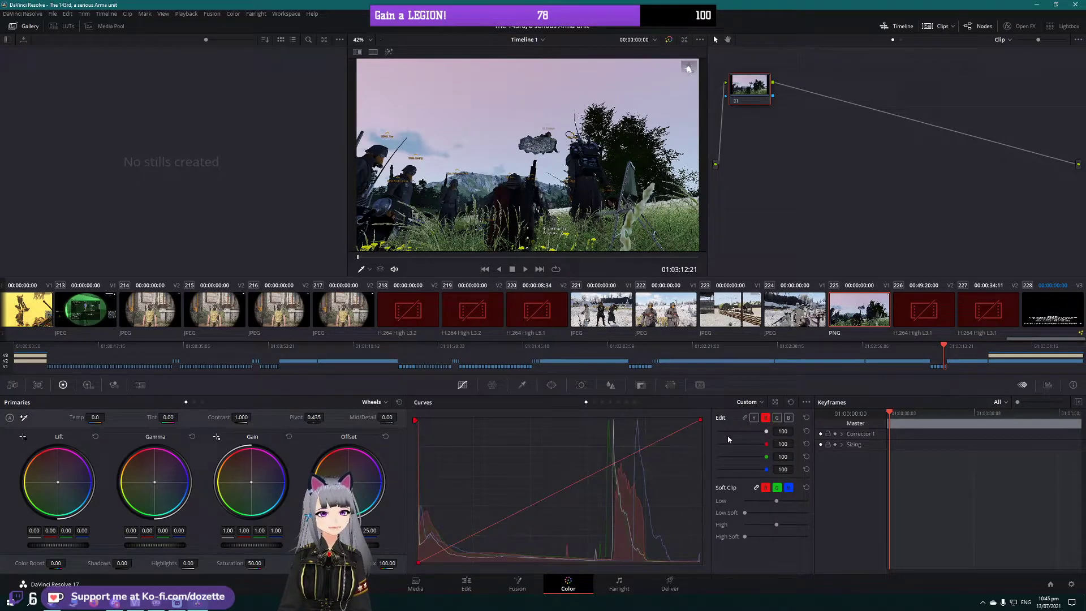
drag(700, 424, 652, 421)
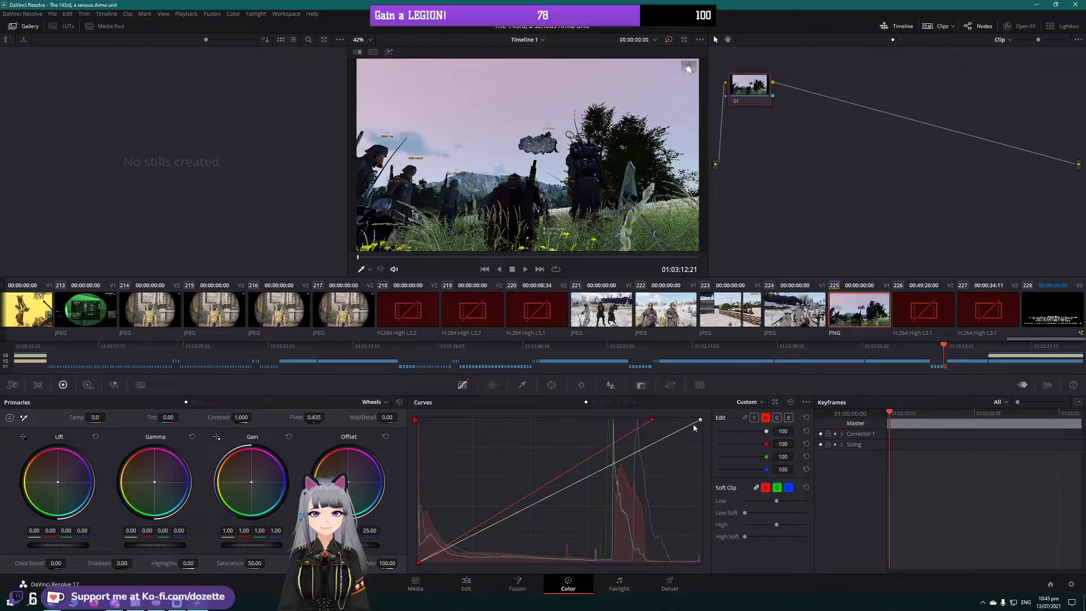
drag(653, 424, 685, 484)
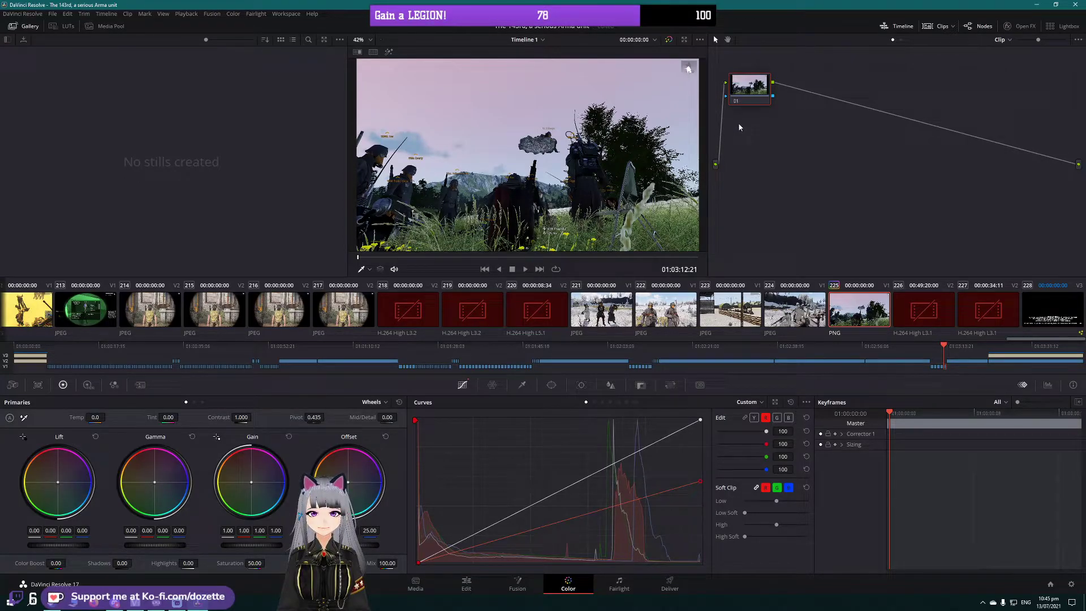
Step: Add an alpha output to the still's node graph and connect node 01's key output to it
right_click(853, 156)
click(874, 183)
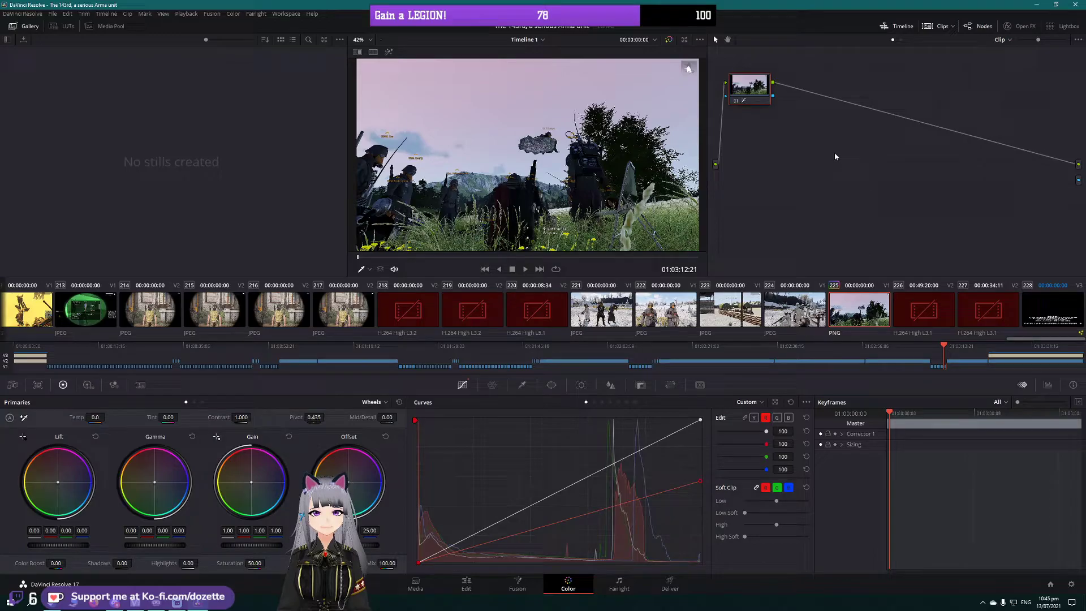
right_click(812, 157)
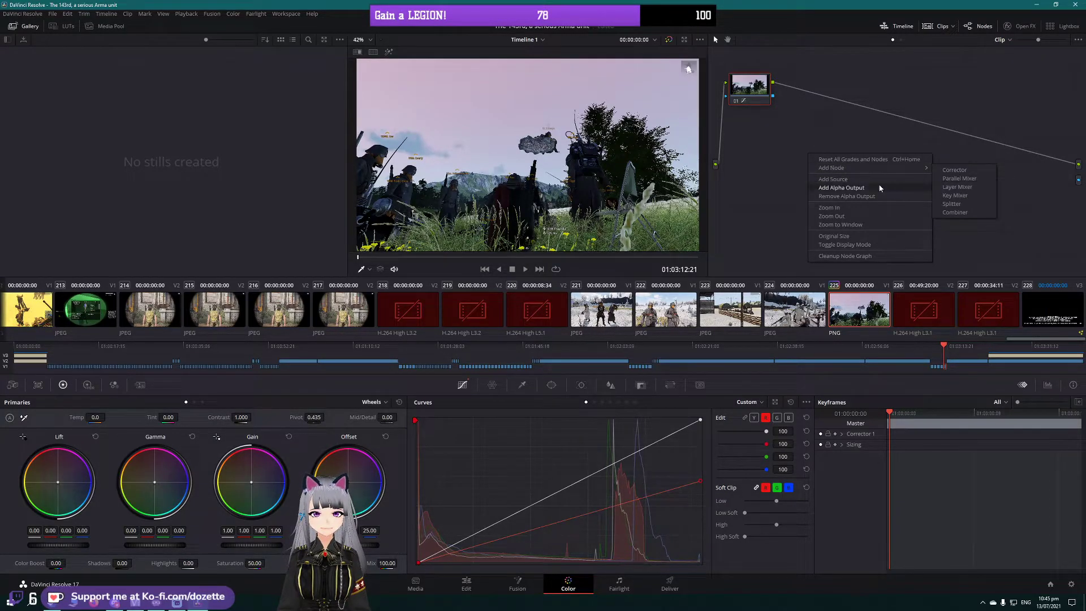
click(1019, 190)
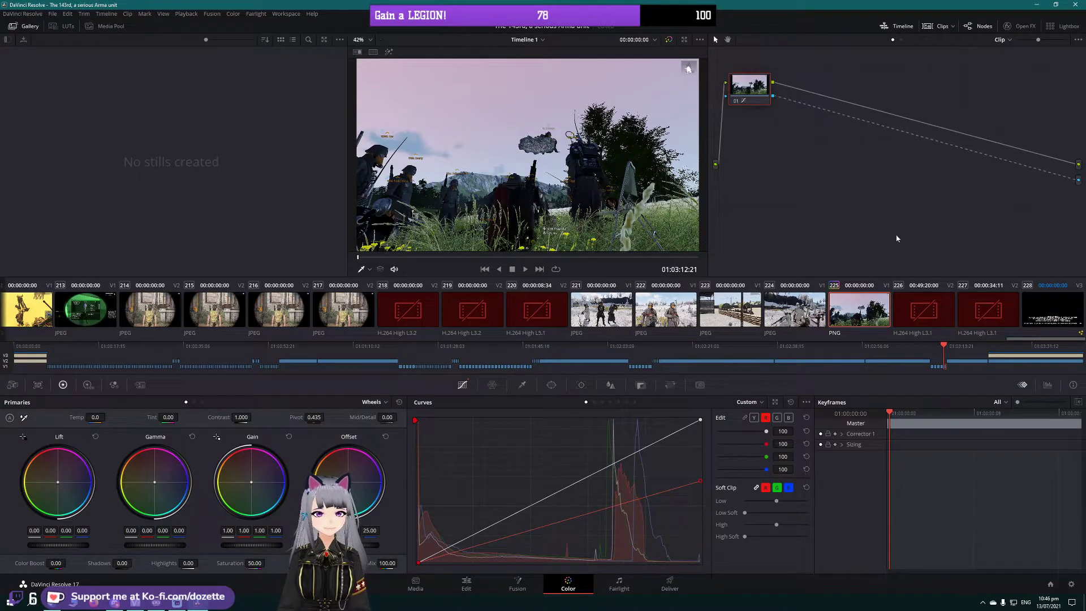
Step: Lower the red curve's white point further, raise its black point, and pull the curve's middle down toward the shadows
mouse_move(705, 484)
mouse_down()
mouse_move(628, 415)
mouse_move(540, 401)
mouse_move(700, 498)
mouse_up()
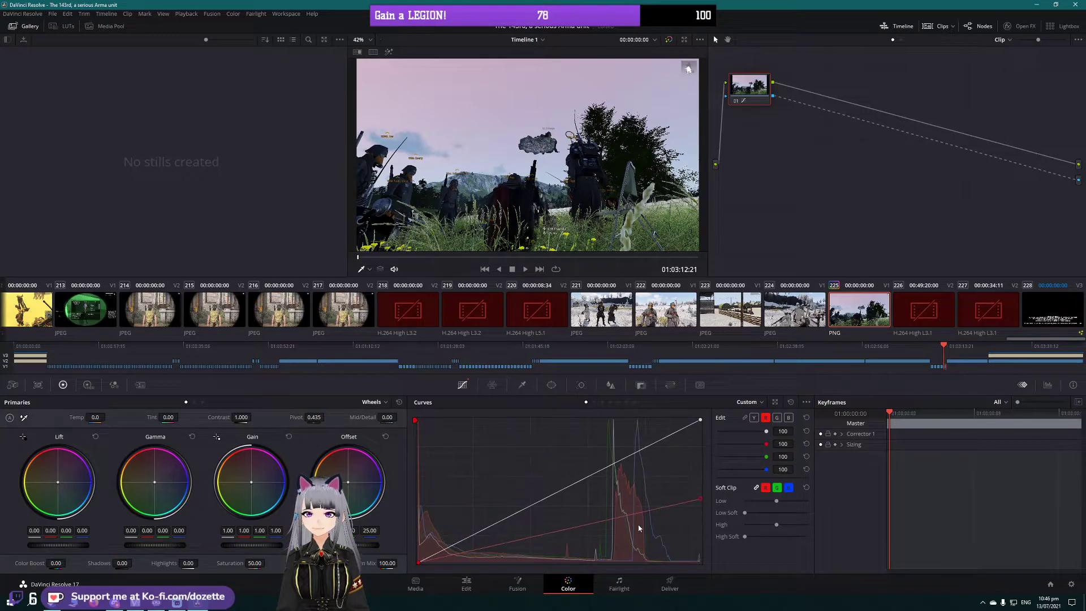
drag(418, 562, 418, 477)
drag(543, 487, 424, 558)
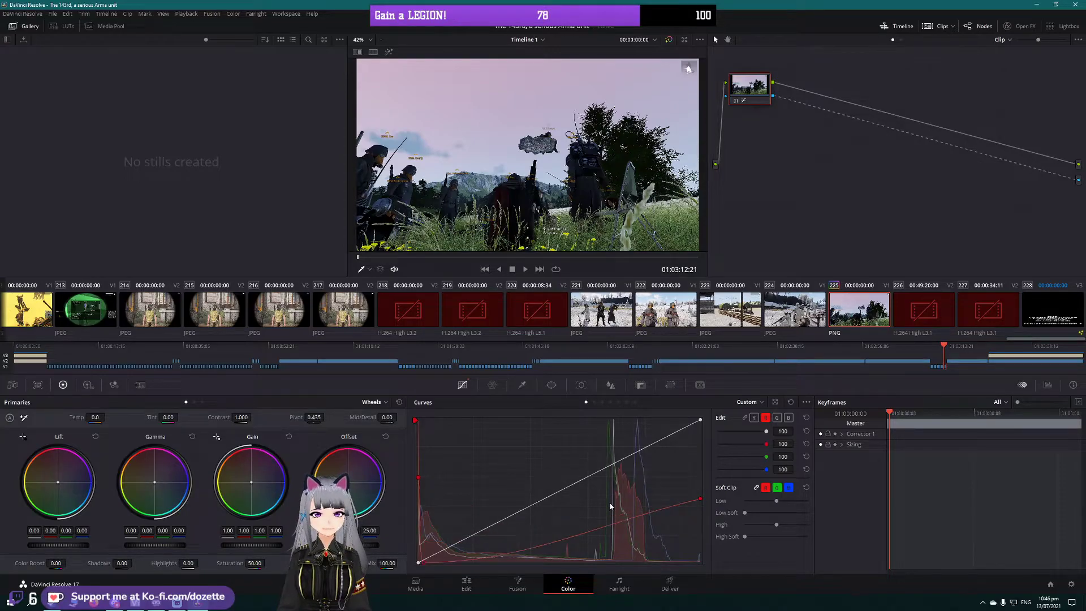
Step: Pull the luma curve's white point inward, and shift the Gain wheel's colour balance to 2.22, 0.56 and 1.75
drag(699, 420, 626, 420)
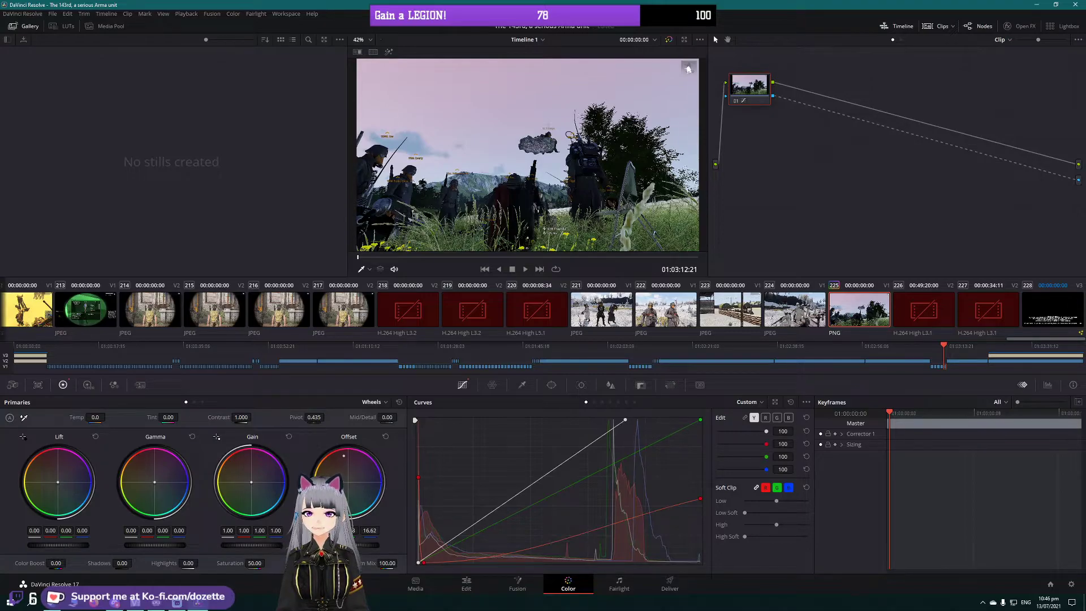
drag(244, 482, 247, 479)
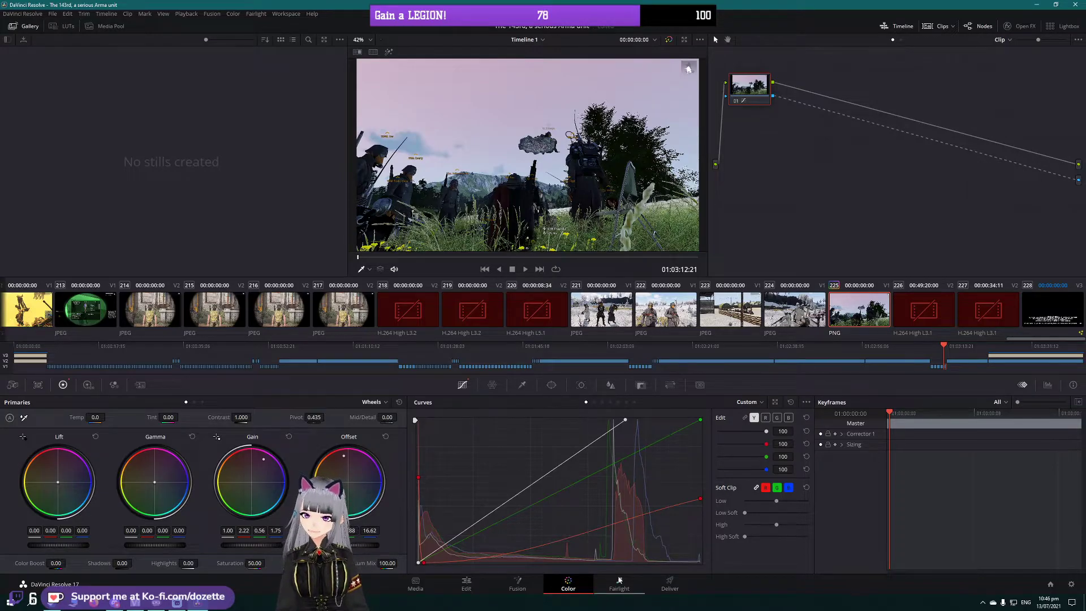
Step: View the timeline's audio tracks around 01:03:37:10 on the Fairlight page, and return to the Edit page
click(619, 581)
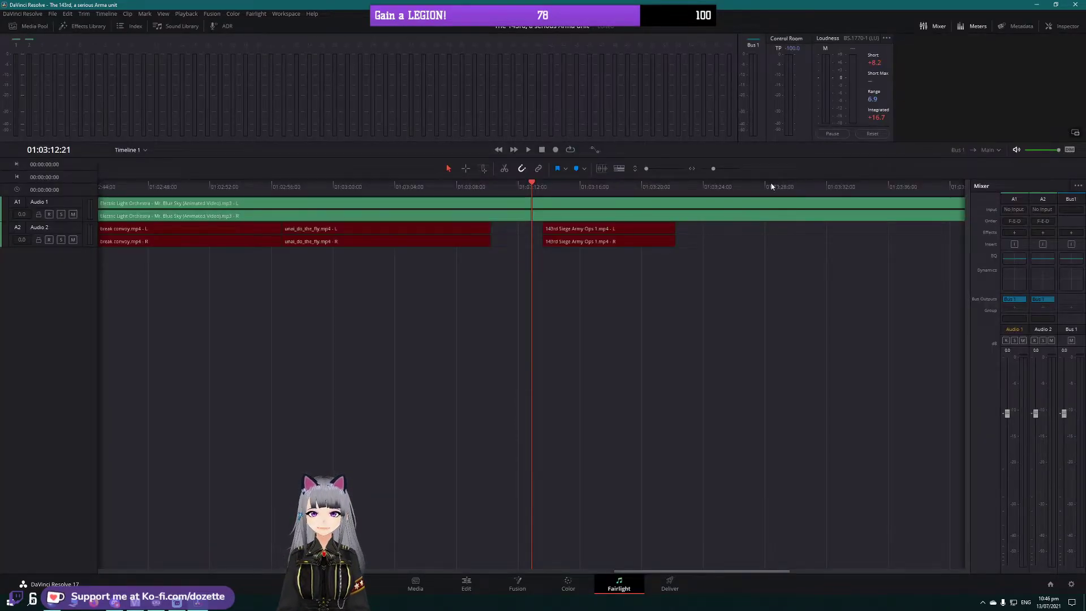
click(910, 186)
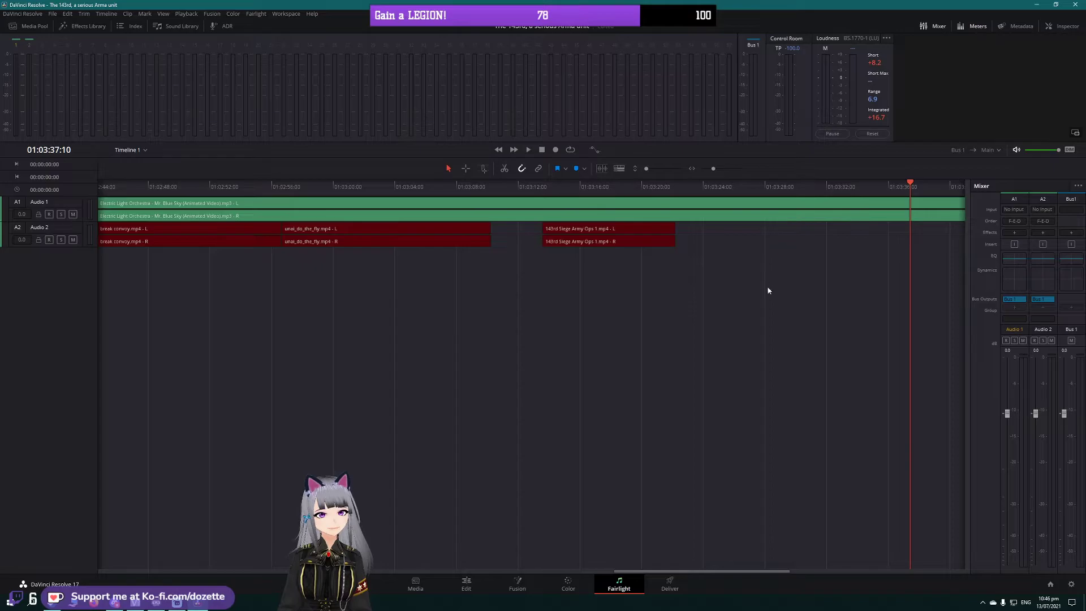
click(467, 582)
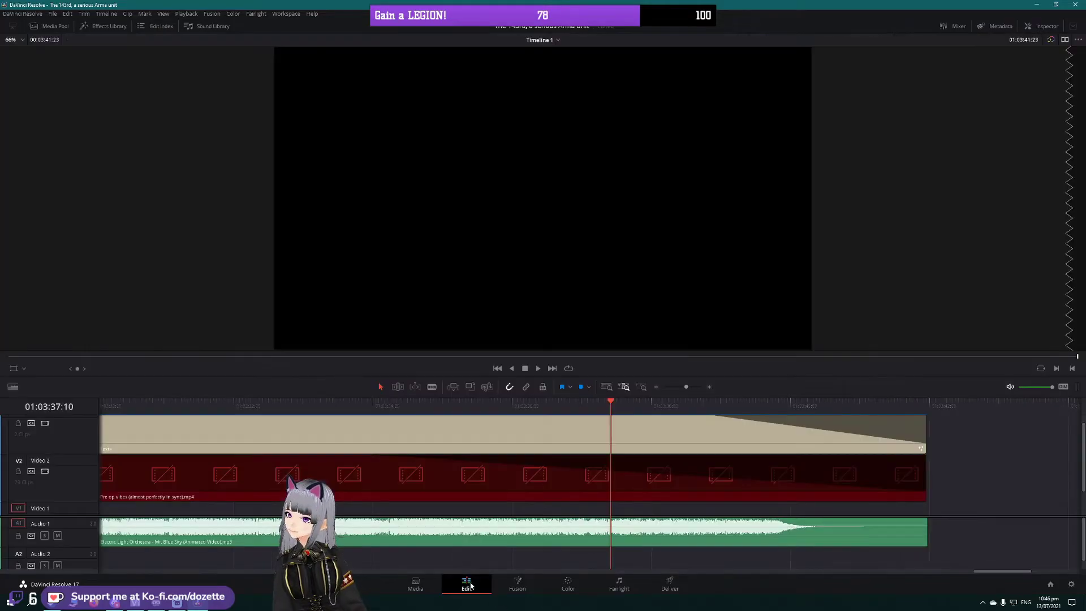
Step: Open the Fresh Vibe Zone project from the Project Manager
click(54, 14)
click(100, 172)
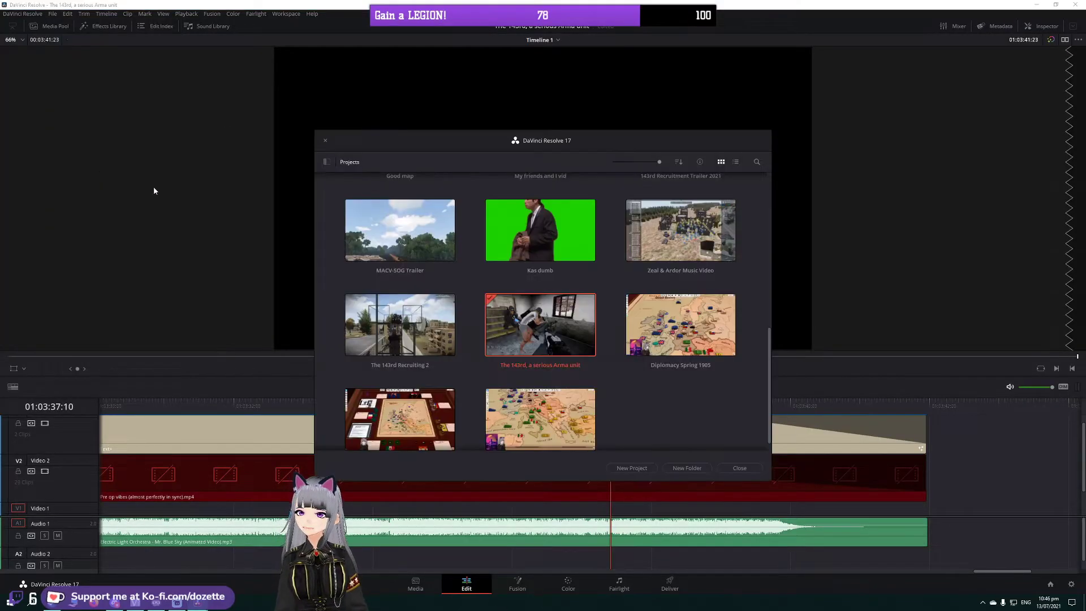
scroll(492, 331, up, 5)
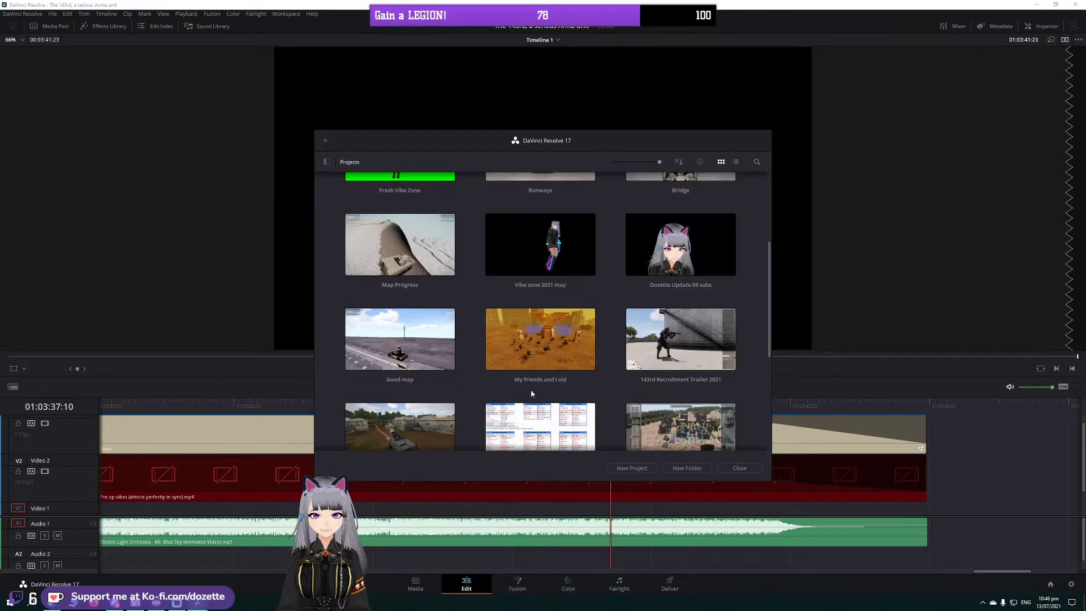
scroll(531, 393, up, 4)
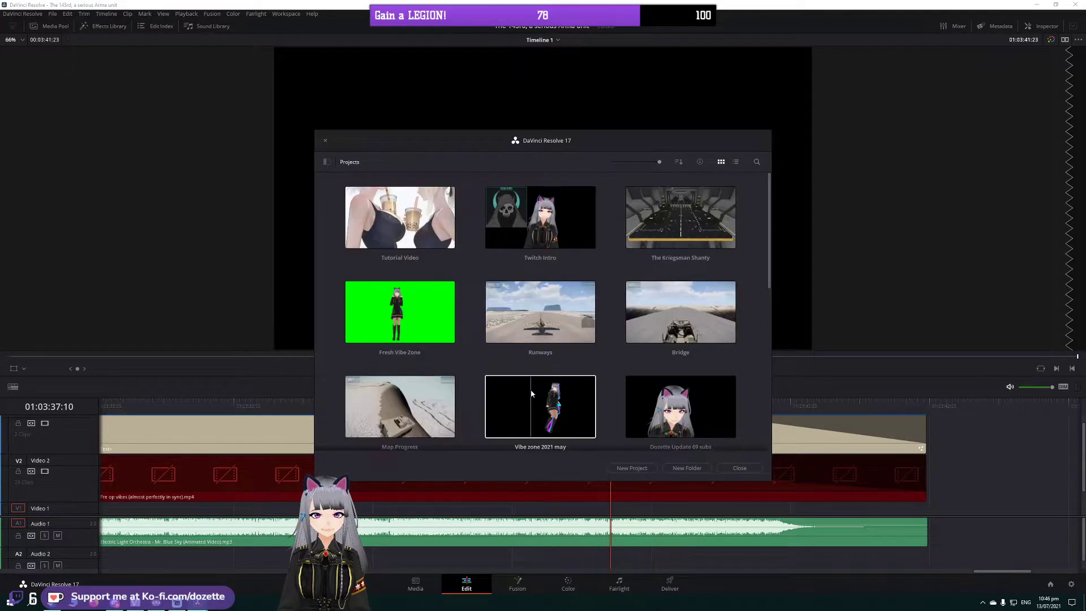
double_click(433, 320)
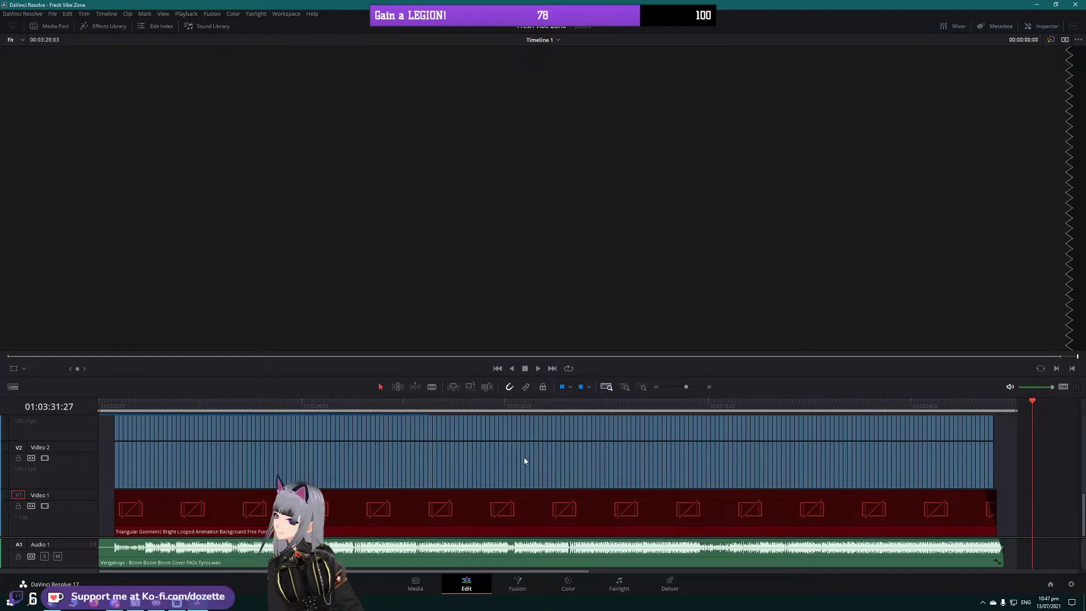
Step: Enlarge the timeline area to review the stacked video tracks, and place the playhead at 01:00:05:41
scroll(504, 444, up, 5)
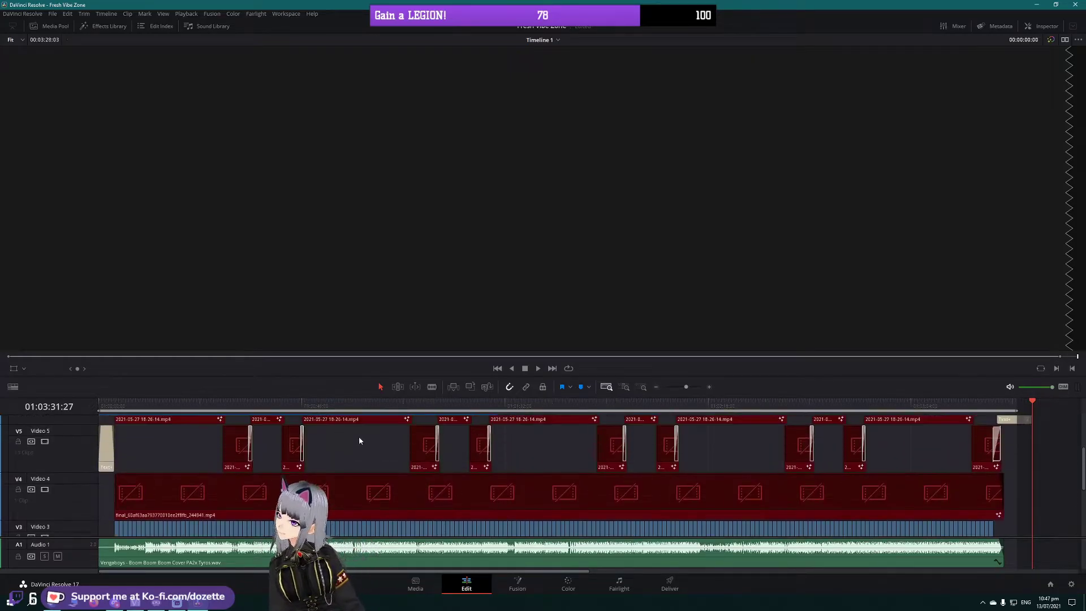
scroll(307, 438, up, 2)
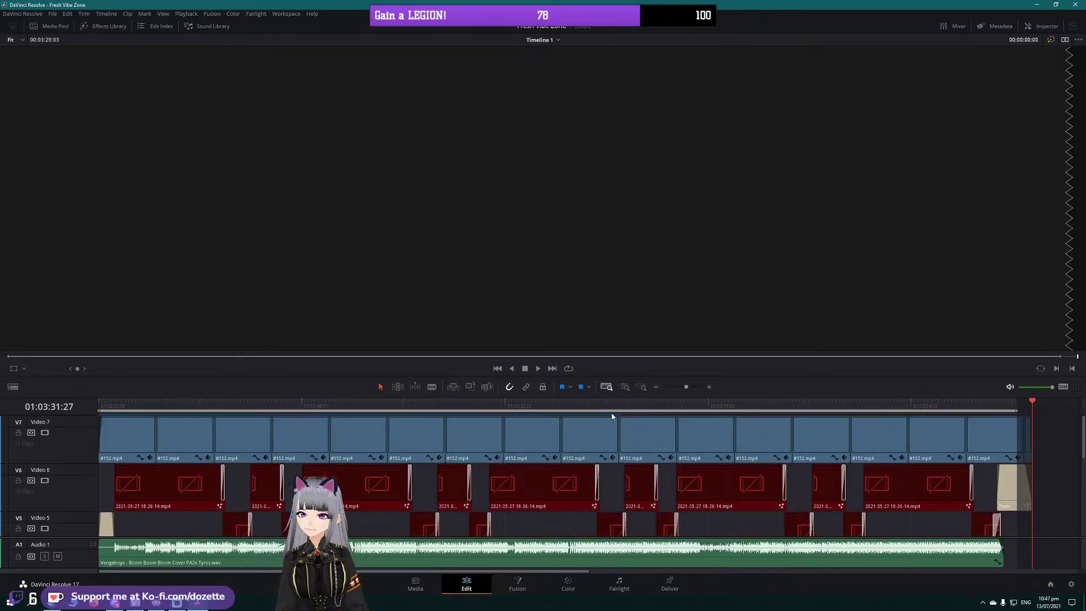
drag(608, 377, 614, 137)
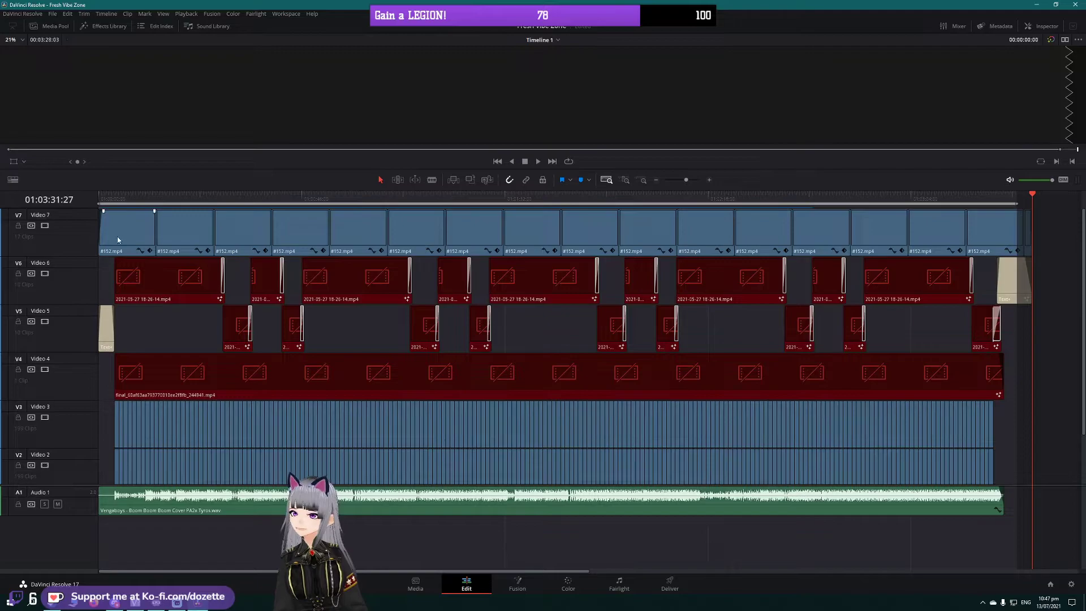
click(124, 202)
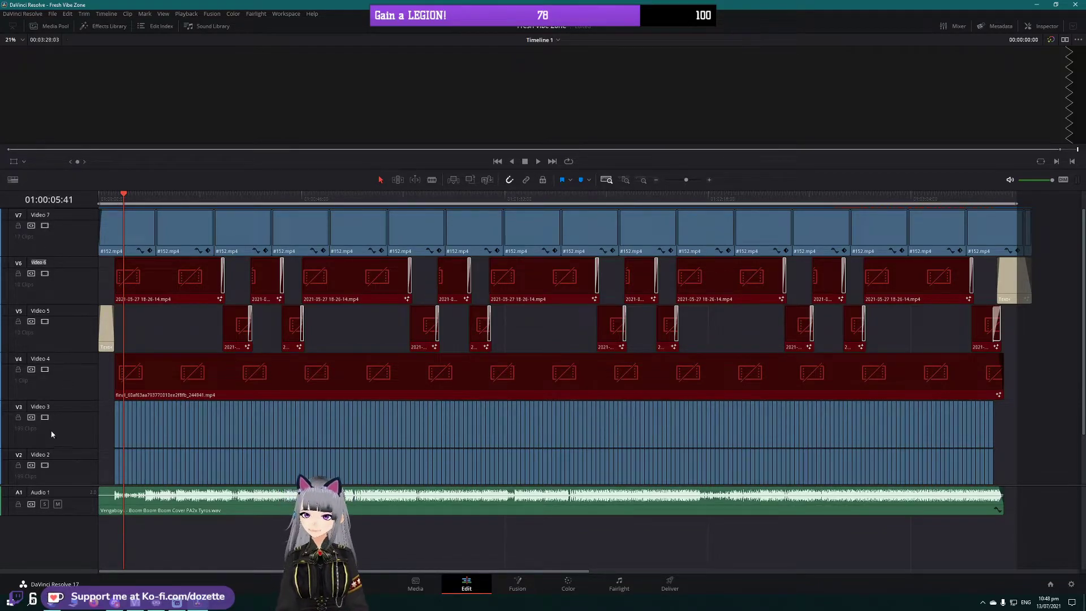
Step: Rename the Video 2 track Titles, and toggle that track off and on to check what it contributes to the picture
click(45, 464)
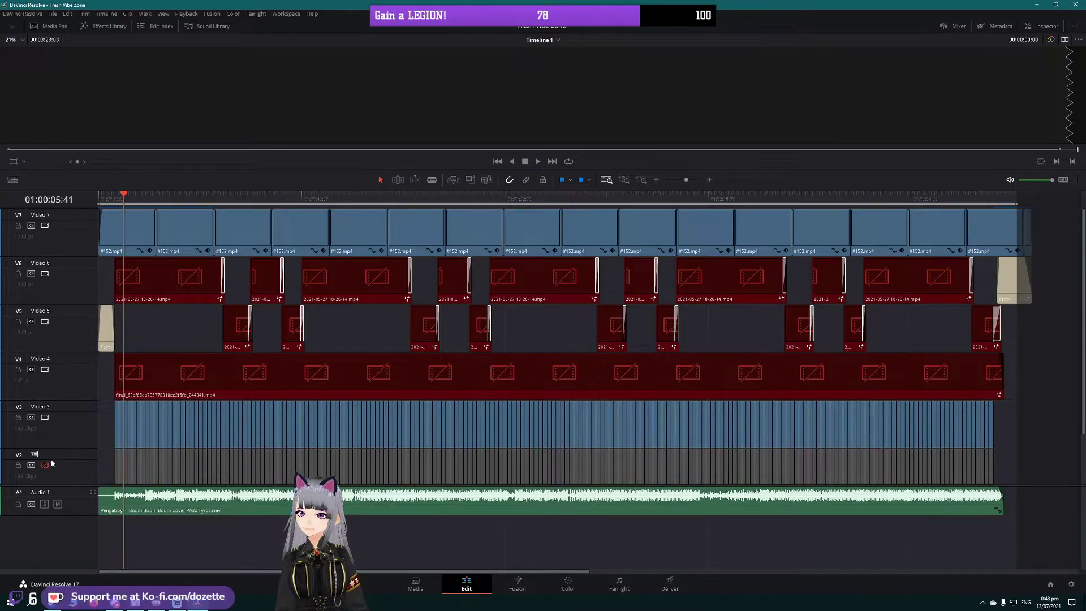
click(46, 467)
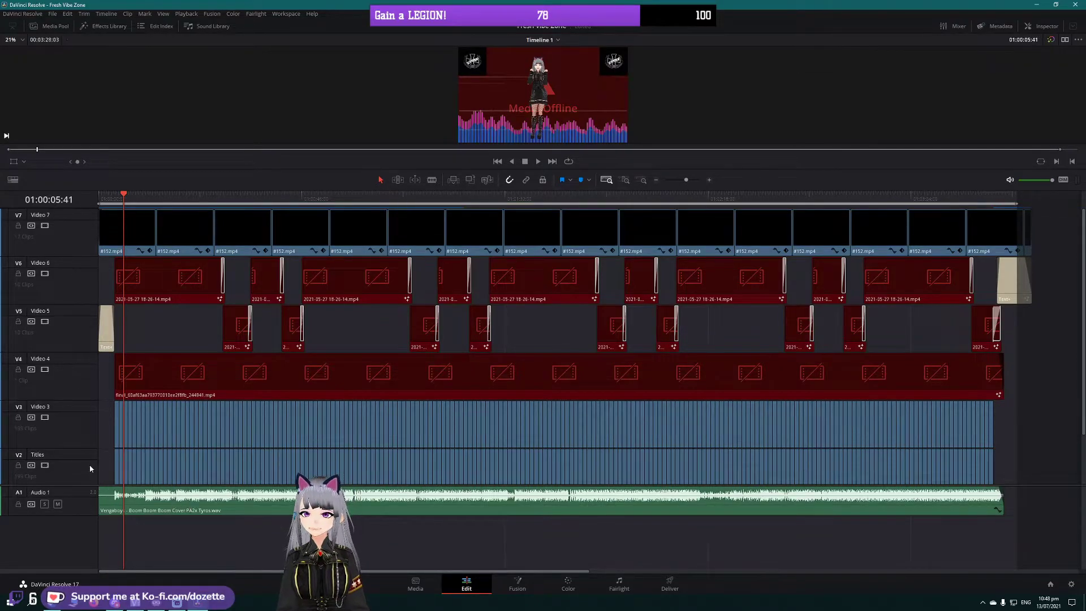
click(45, 467)
click(45, 467)
click(45, 467)
click(46, 468)
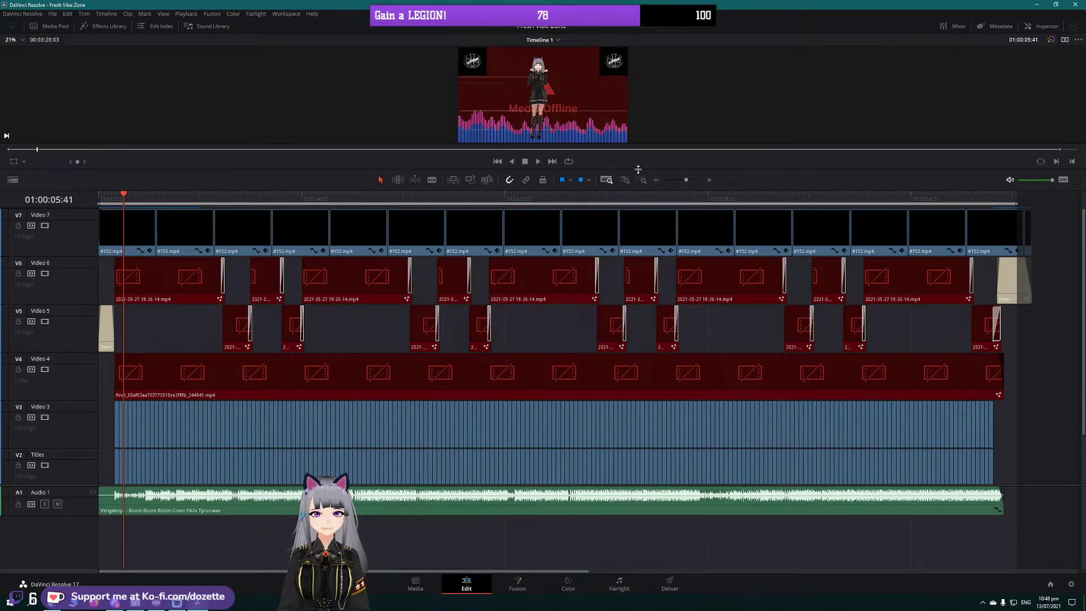
Step: Enlarge the viewer and toggle the Video 3 track off and on to check which corner logo it supplies
drag(638, 169, 611, 362)
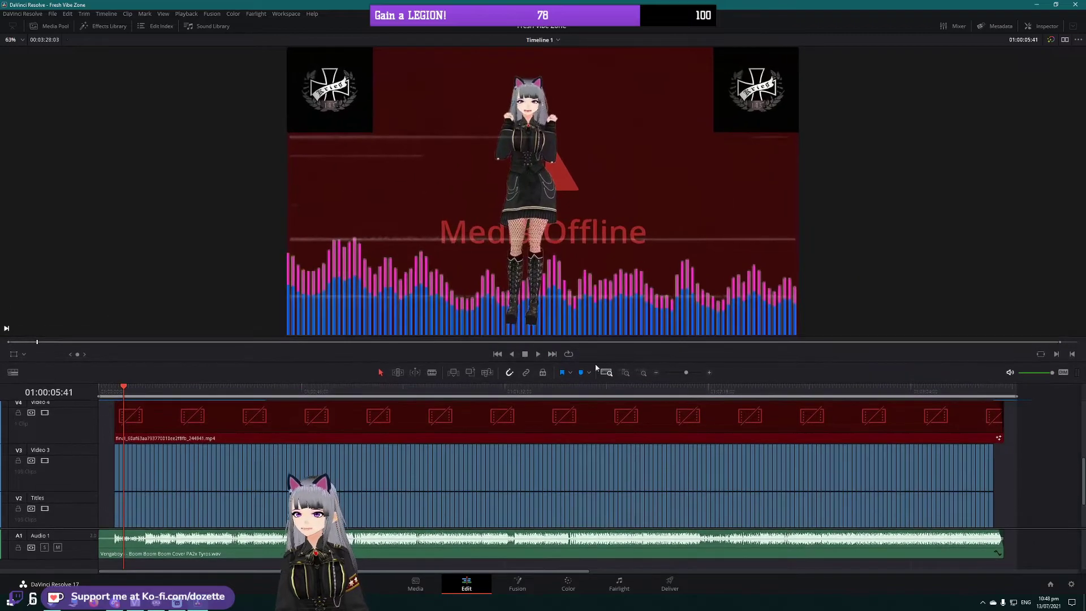
click(44, 463)
click(44, 464)
click(44, 465)
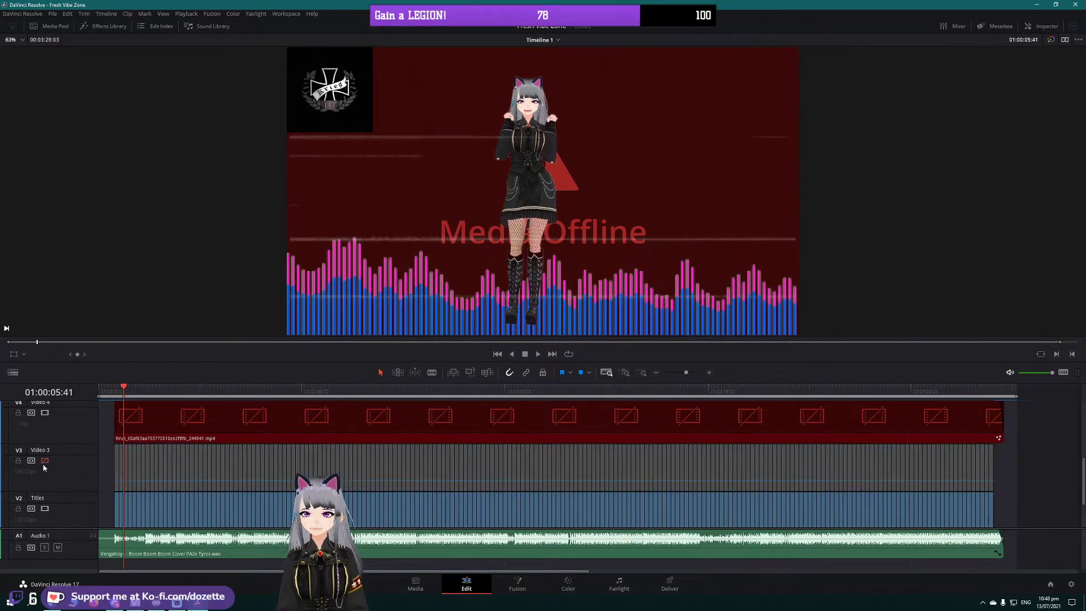
click(44, 465)
Step: Toggle the Video 7 track off and on to check what it contributes to the picture
scroll(57, 475, up, 3)
scroll(58, 478, up, 3)
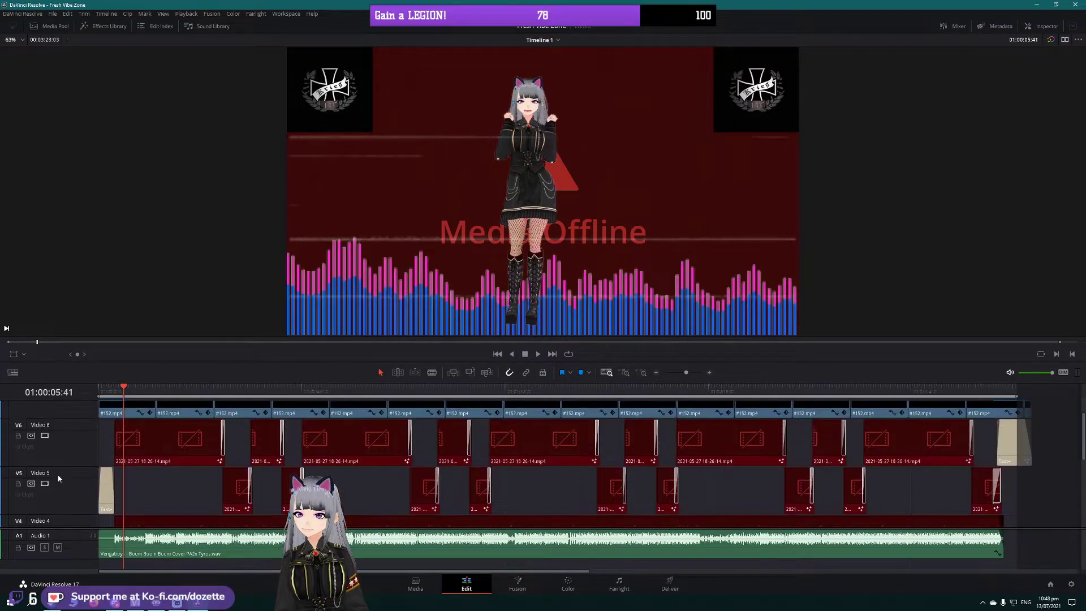
click(45, 421)
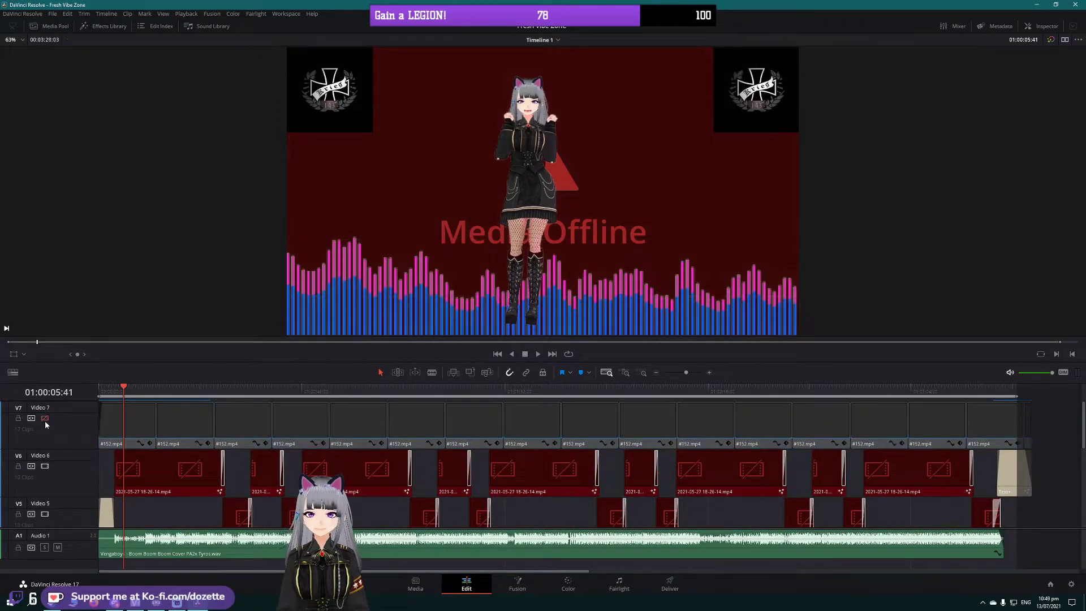
click(45, 420)
Step: Toggle the Video 6 track off and on repeatedly to check its contribution, and play the timeline to 01:00:15:05
scroll(54, 438, down, 2)
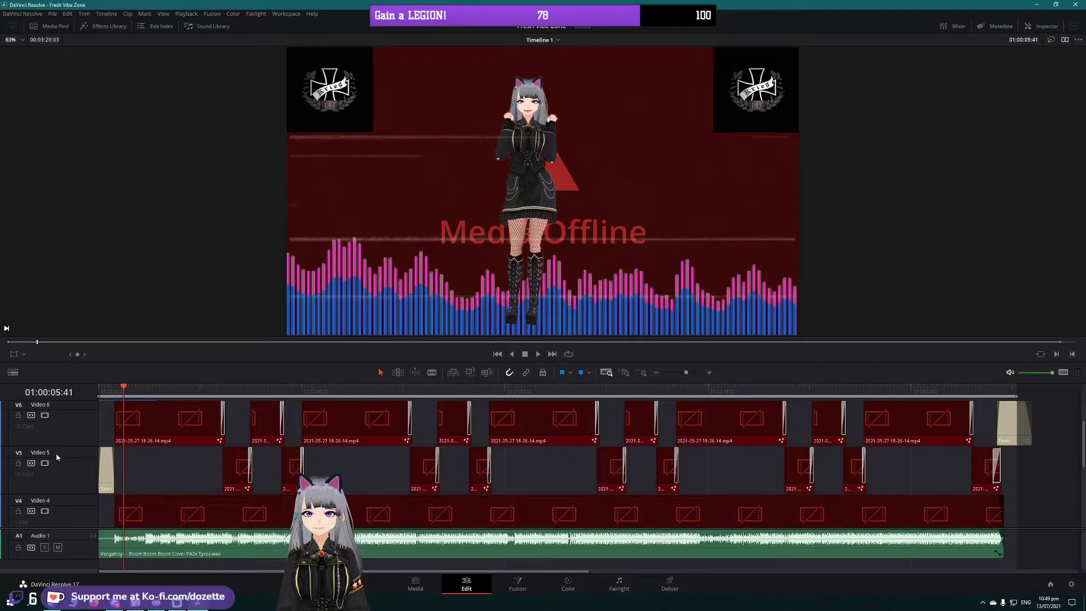
click(43, 418)
click(42, 418)
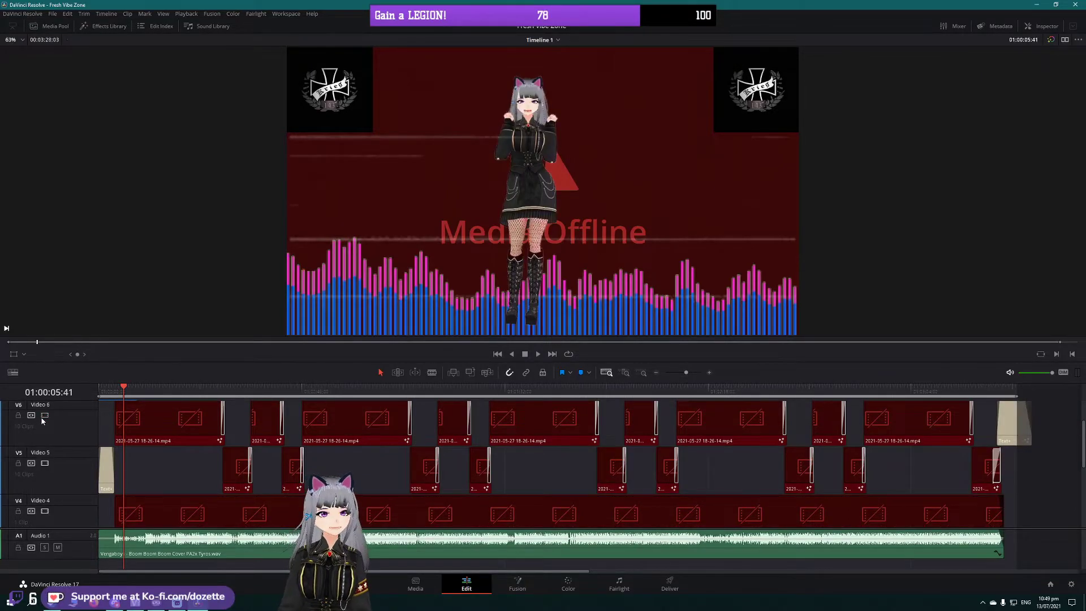
click(43, 421)
click(42, 421)
click(44, 416)
click(45, 415)
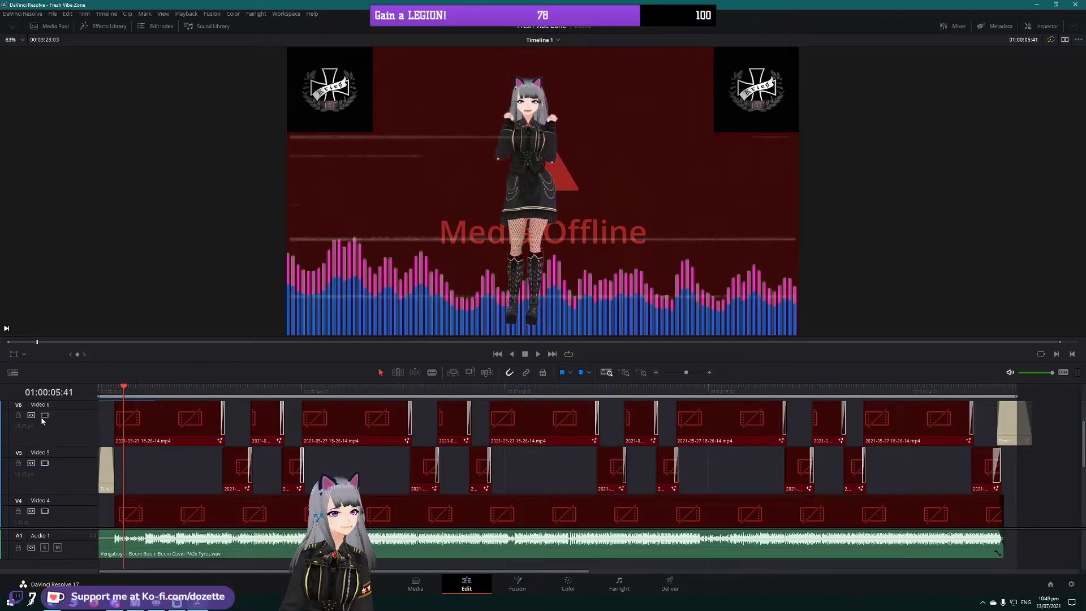
click(42, 421)
click(43, 421)
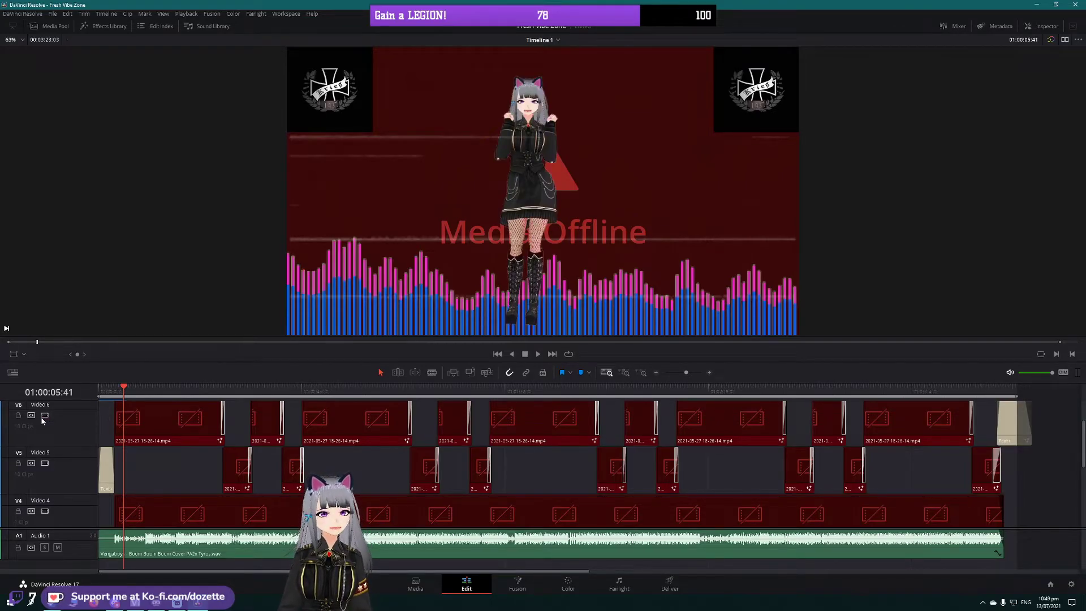
click(43, 420)
click(42, 420)
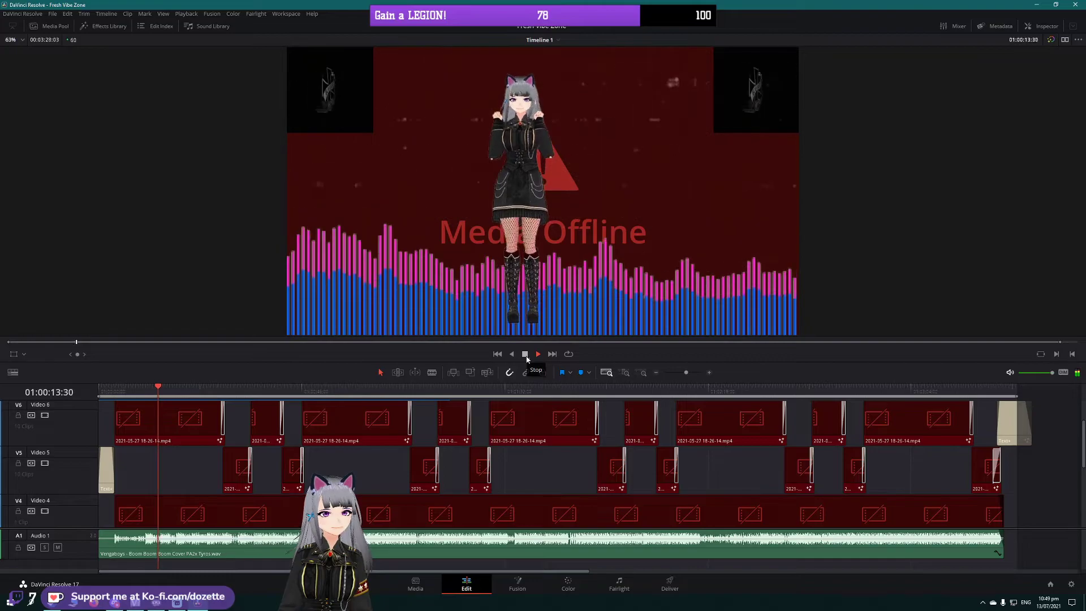
click(527, 359)
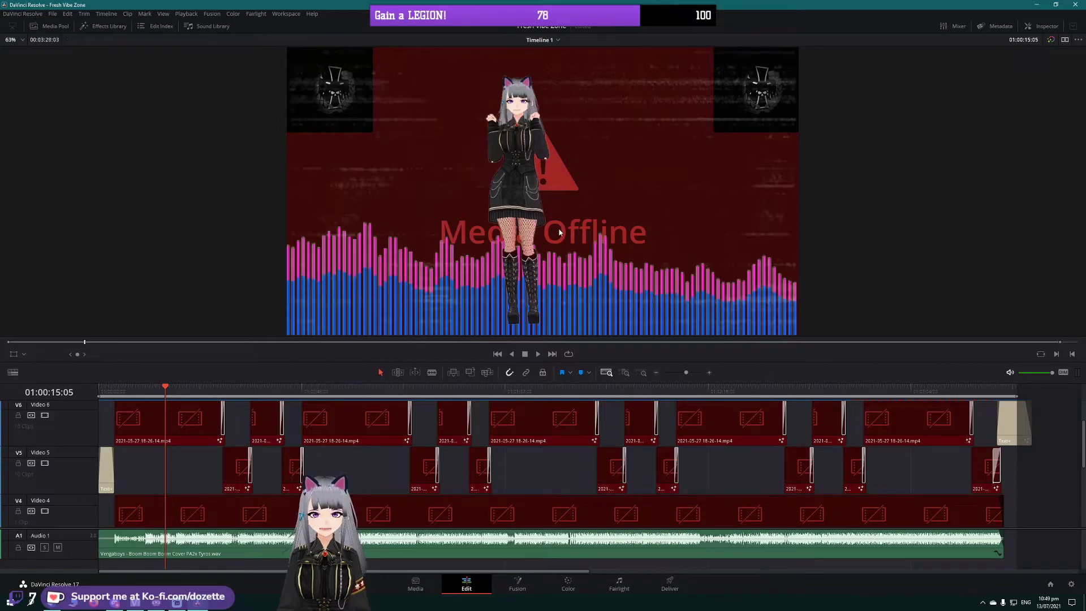
Step: Select individual short clips across the Video 3 and Titles tracks to examine them, and play the timeline on to 01:00:24:00
scroll(362, 453, down, 3)
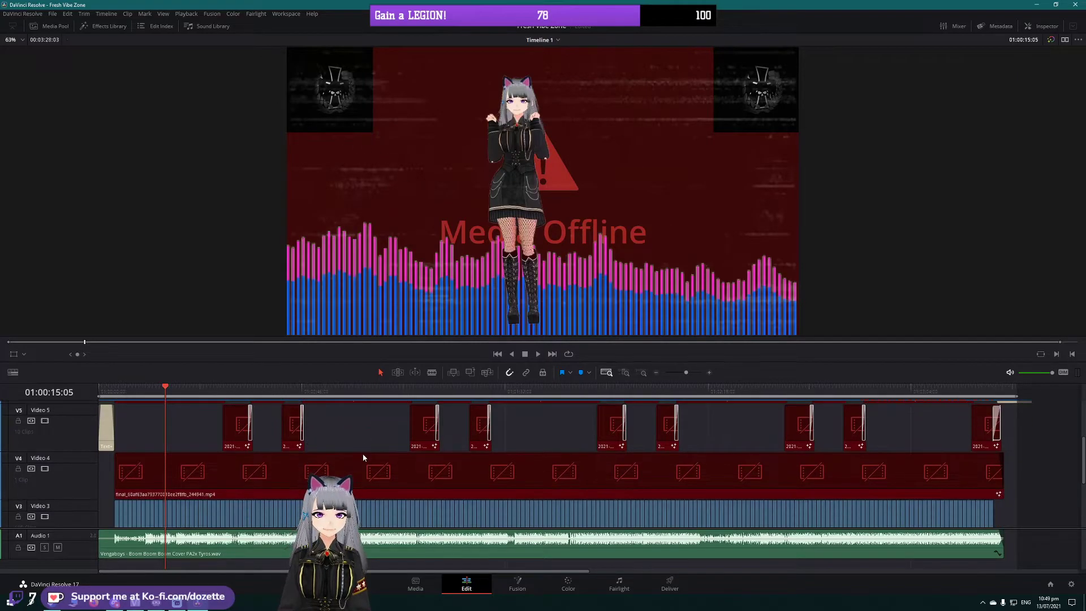
scroll(373, 446, down, 1)
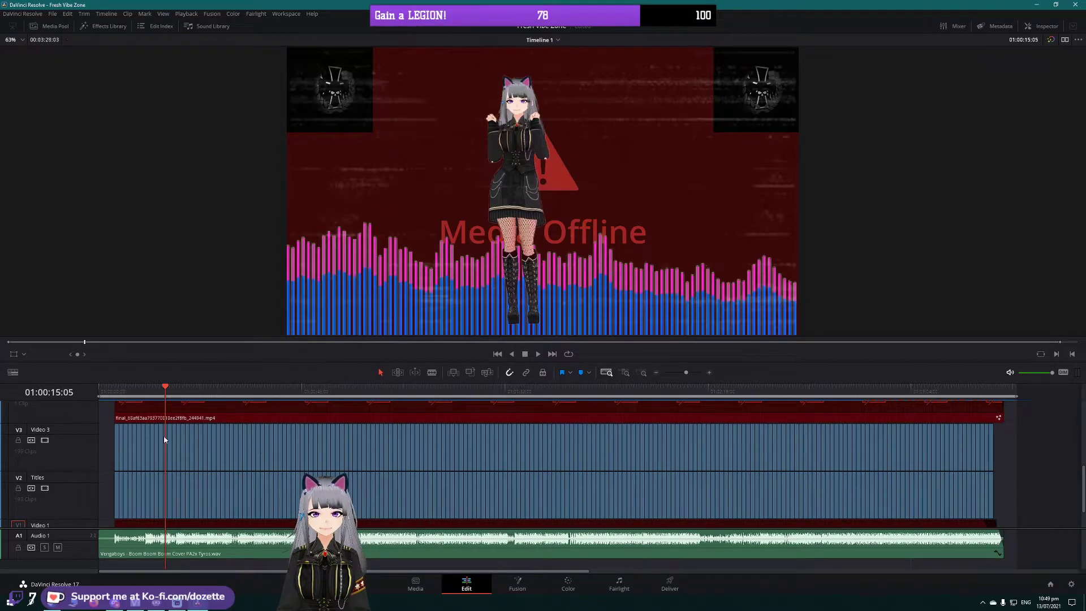
click(540, 460)
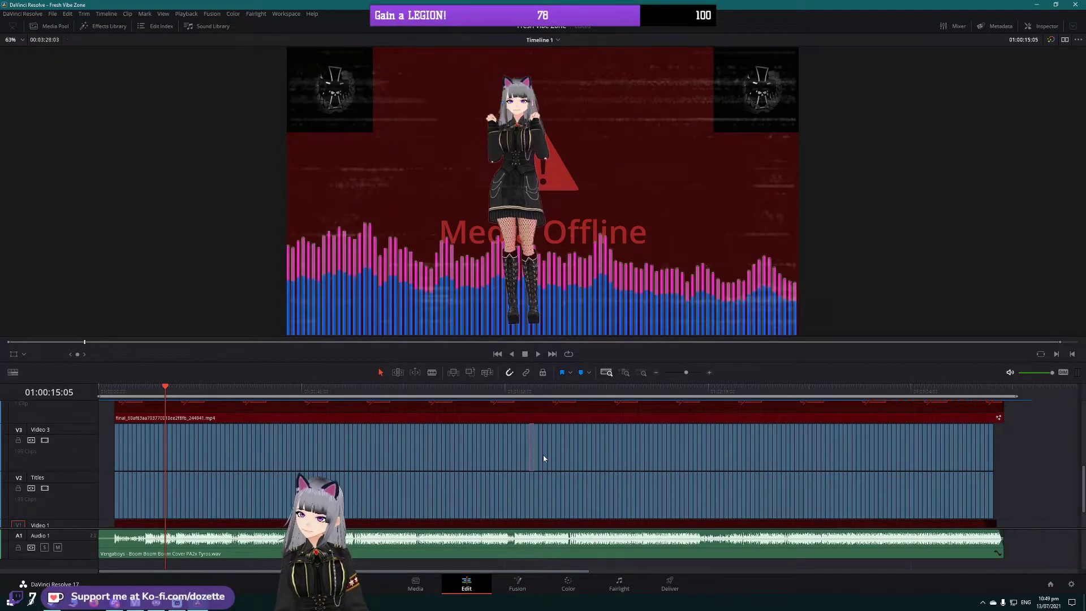
click(576, 458)
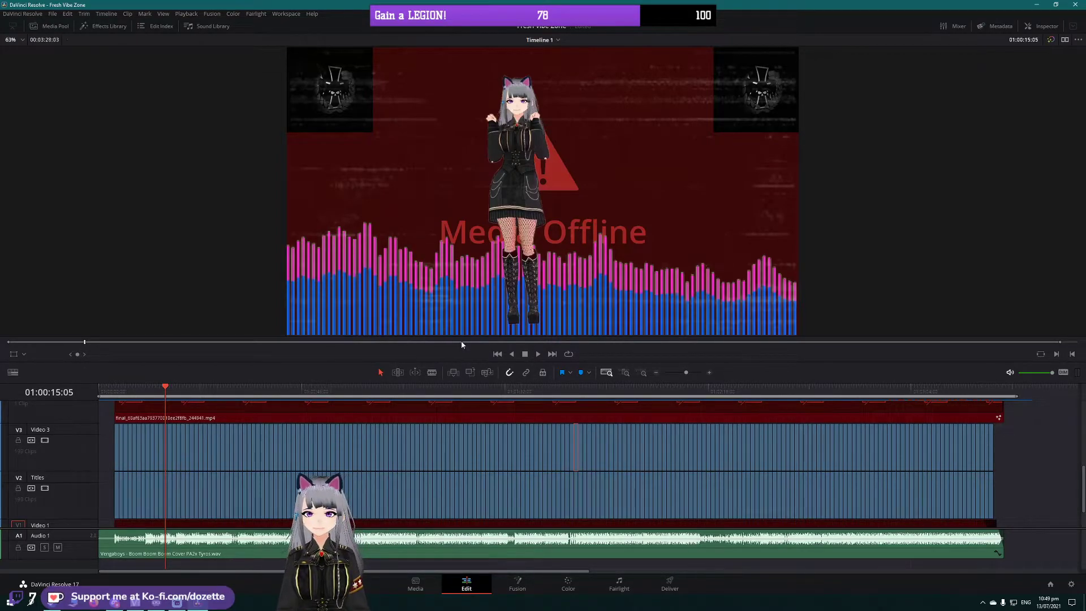
click(961, 465)
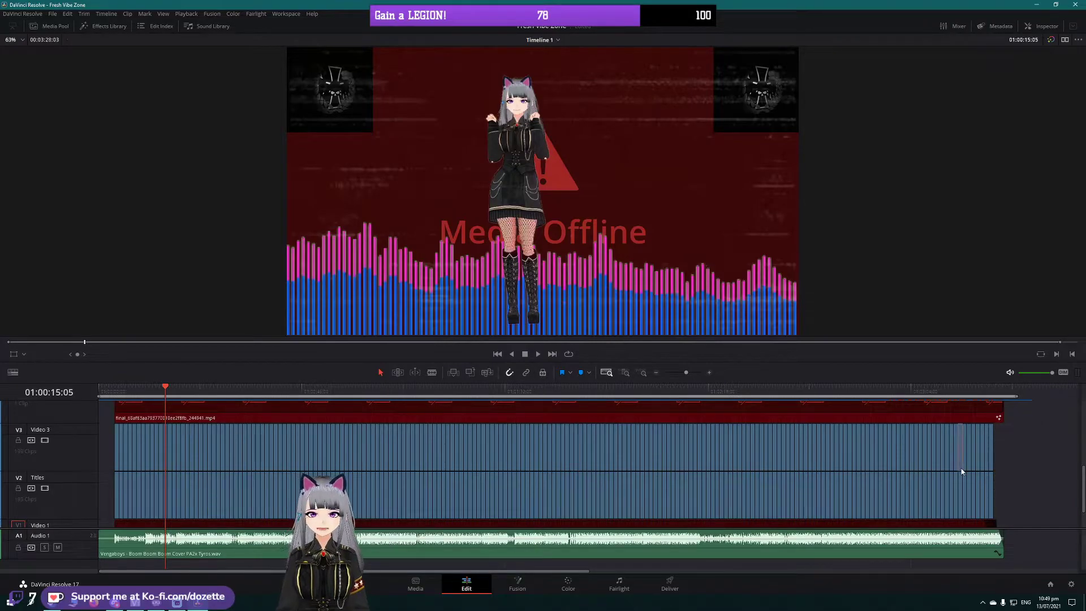
click(943, 496)
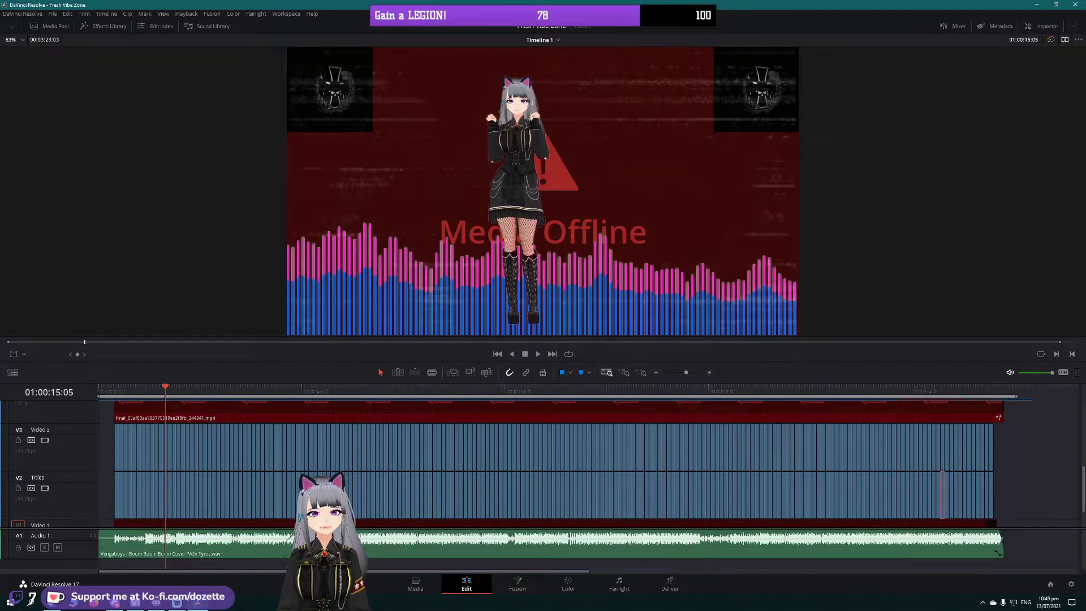
click(538, 353)
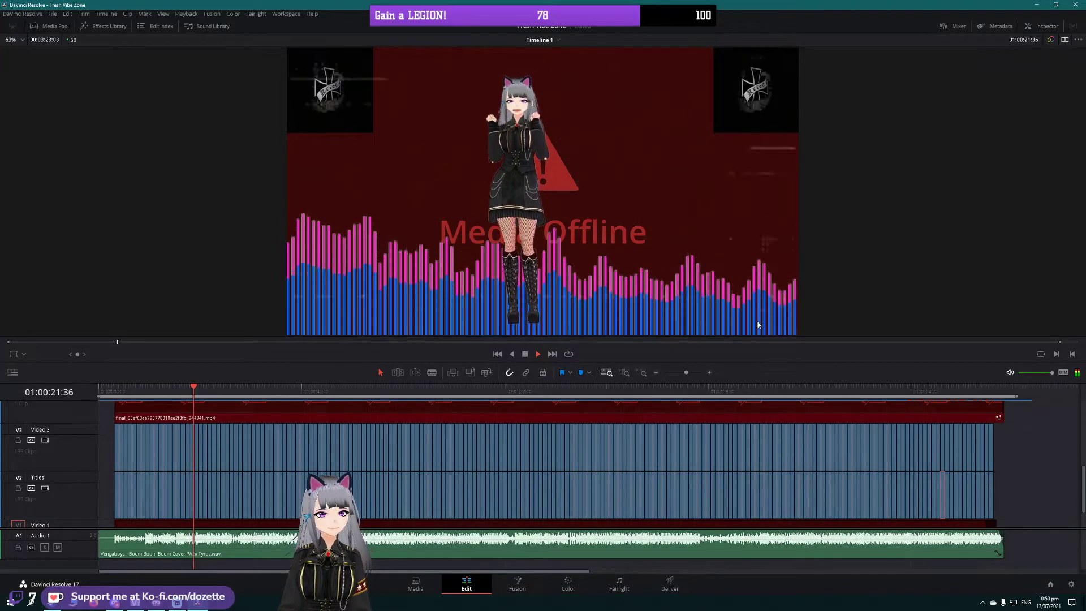
click(525, 354)
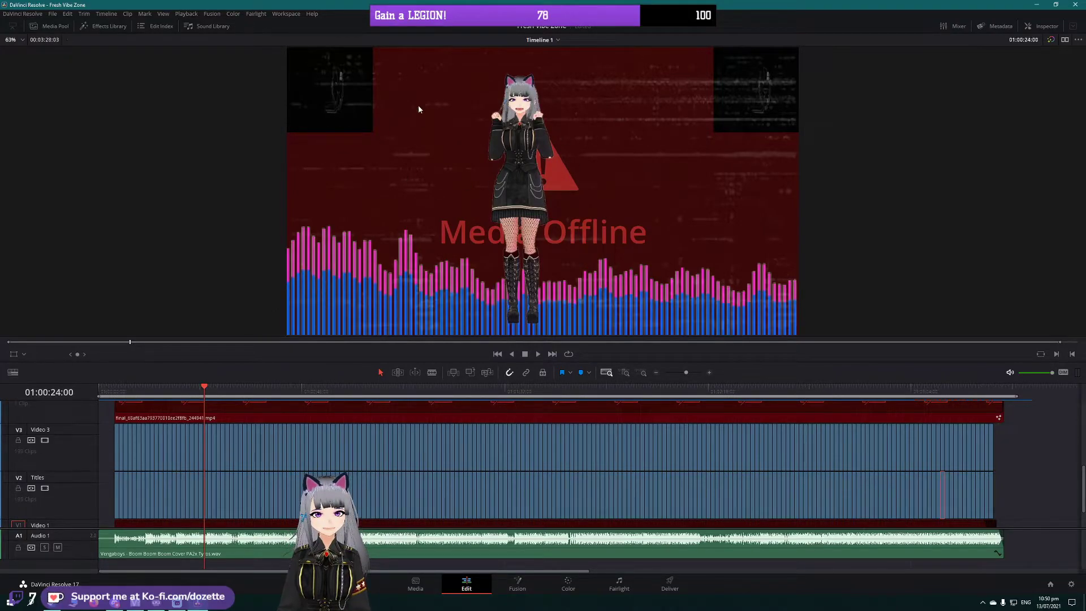
Step: Quit DaVinci Resolve and return to the desktop
click(52, 13)
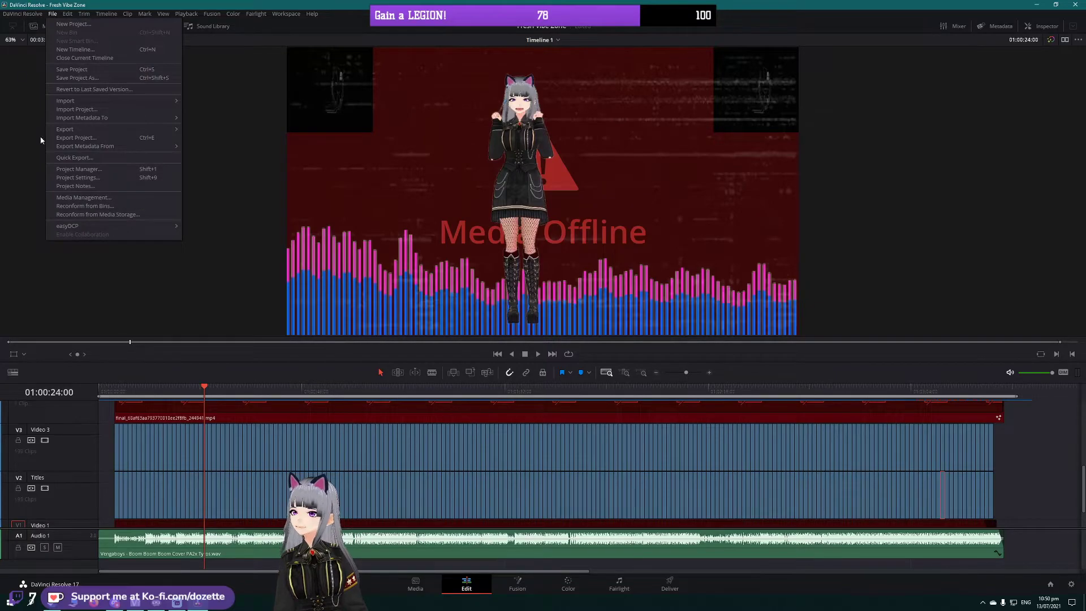
mouse_move(23, 14)
click(46, 74)
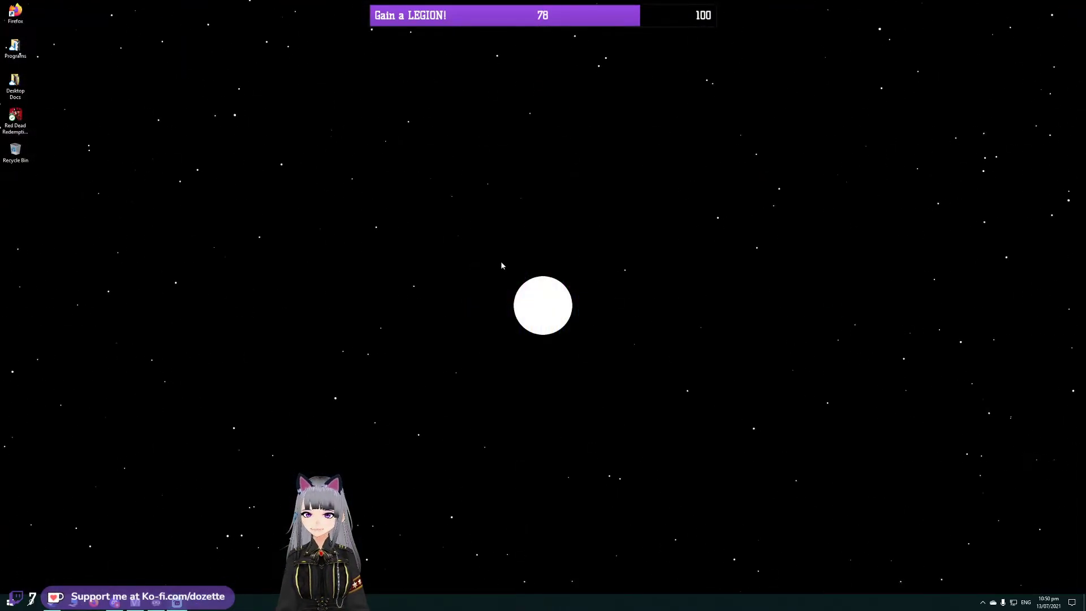
Step: Look through the Videos folder in File Explorer for the finished video, and close the window
key(super+e)
double_click(688, 323)
drag(750, 214, 472, 145)
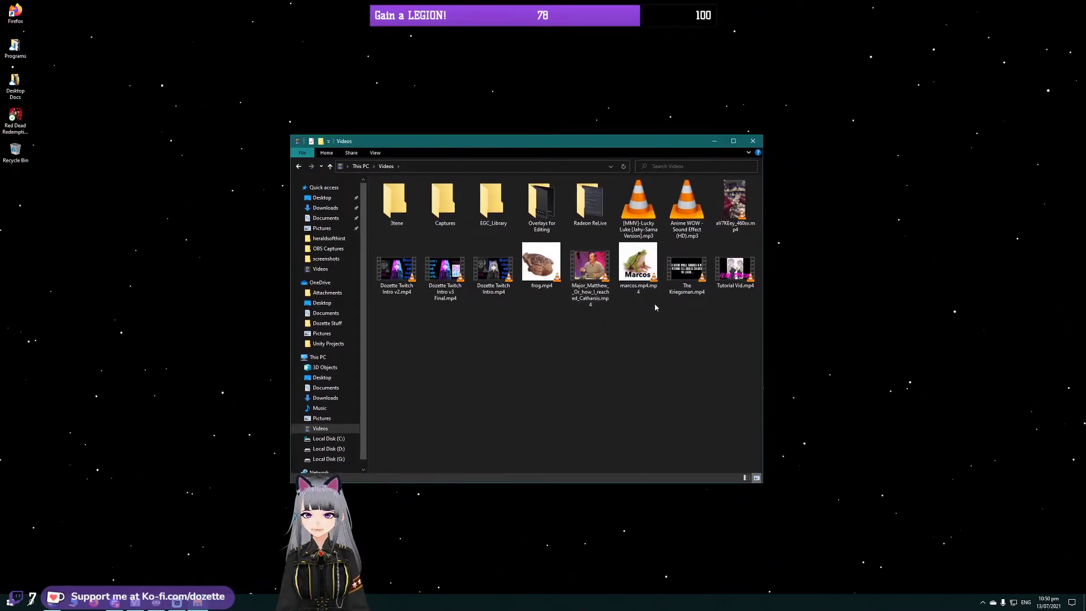
click(756, 142)
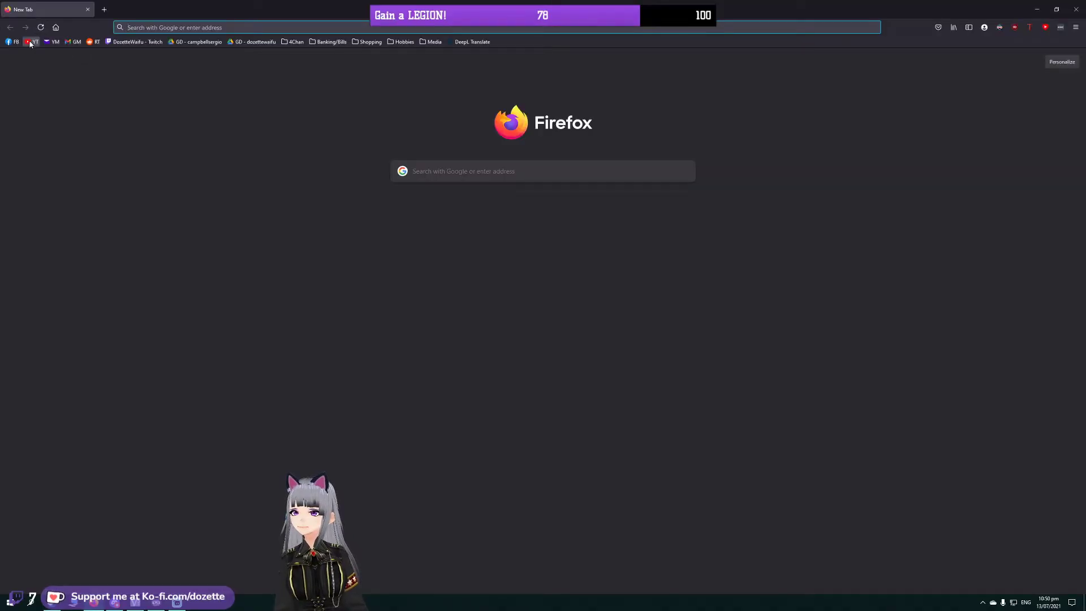
Step: Open YouTube in Firefox and go to the signed-in account's own channel page
click(27, 44)
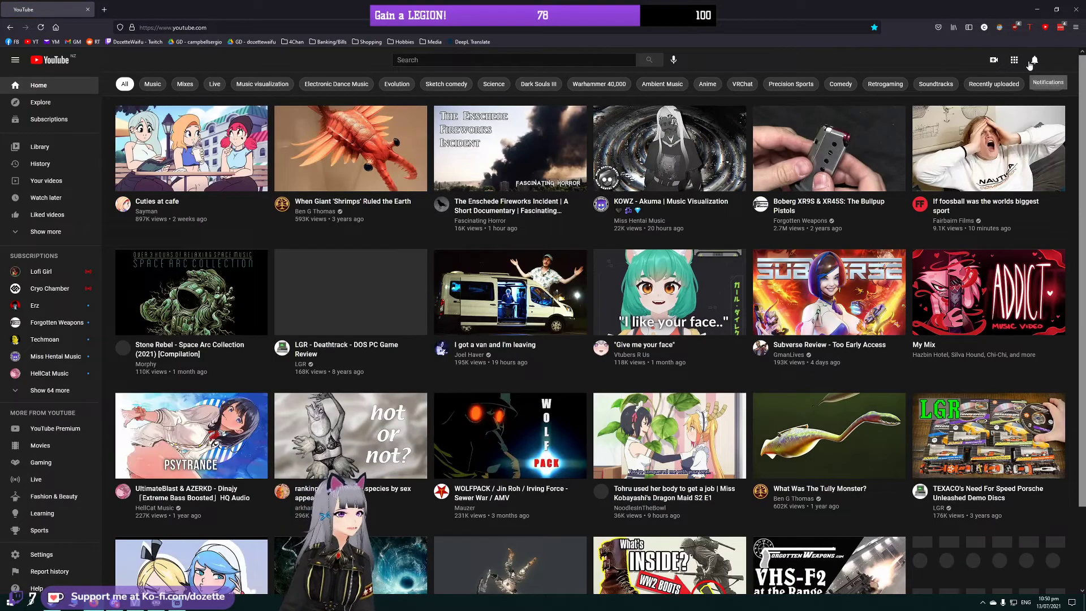
click(1030, 62)
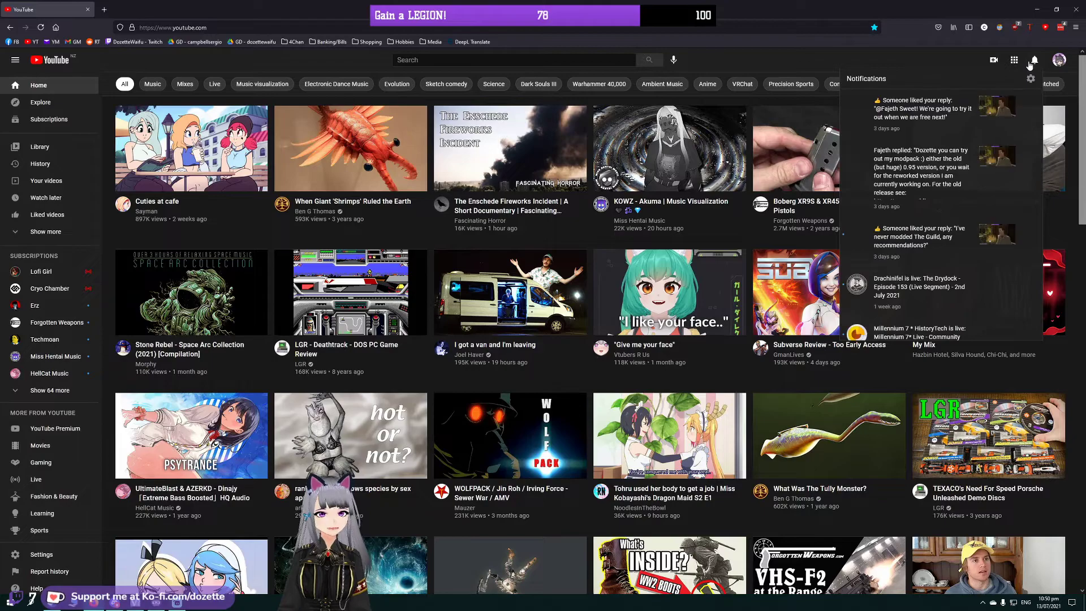
click(951, 104)
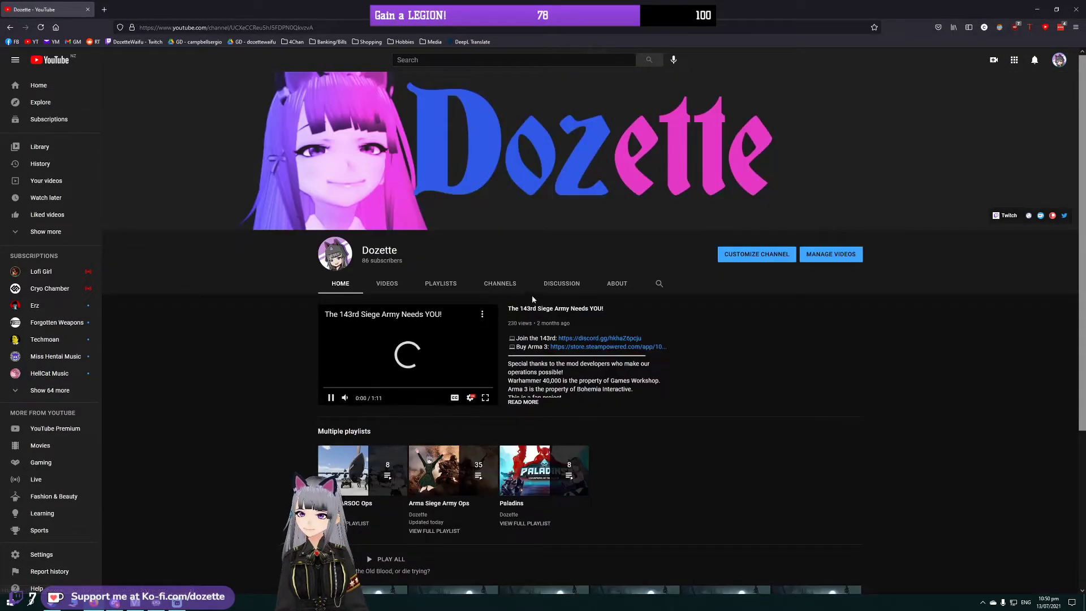
Step: Search the channel for "vibe" and open the video Vibe Zone 4: Tribune Election Edition
click(659, 284)
text(v)
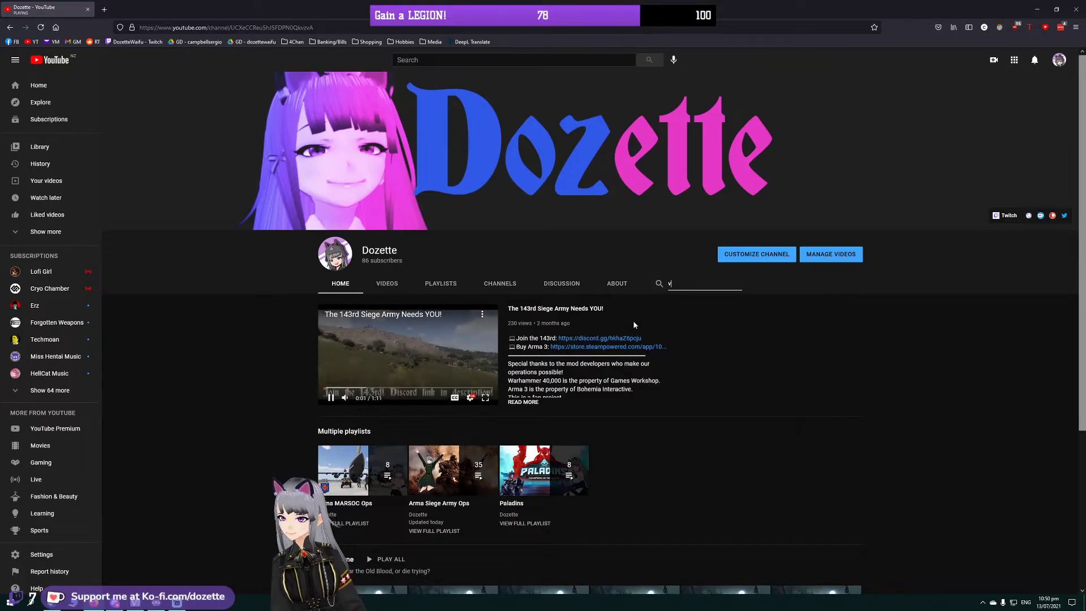
text(ibe)
key(Return)
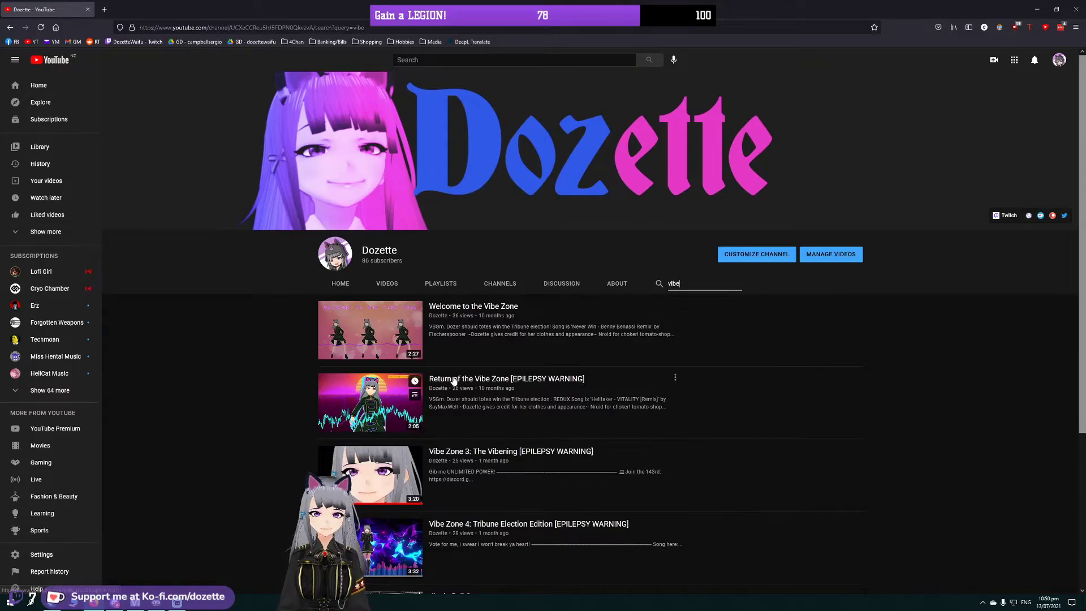
scroll(501, 413, down, 2)
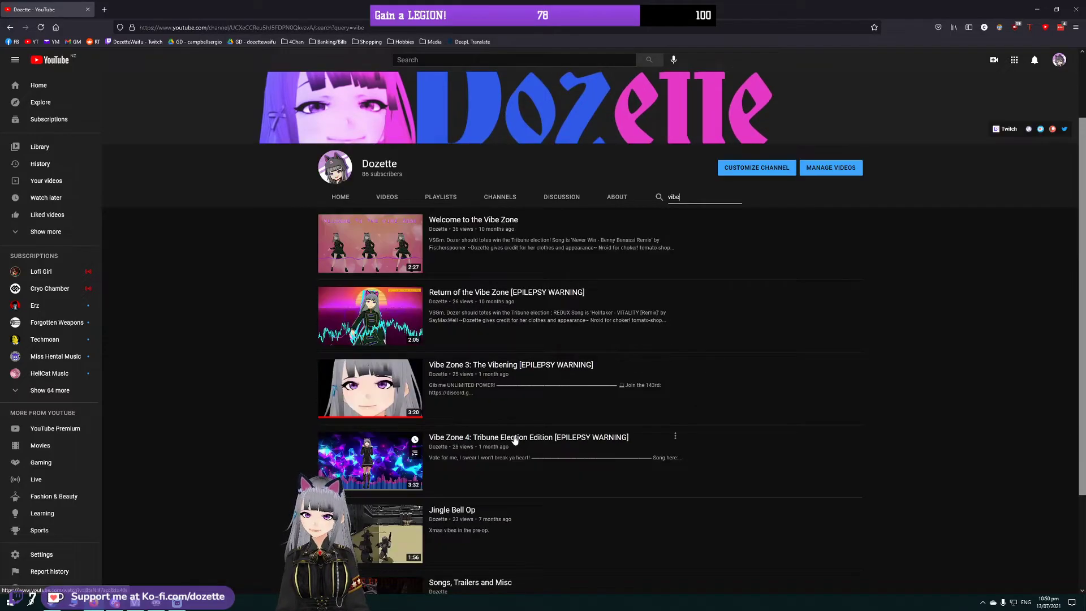
scroll(542, 476, down, 2)
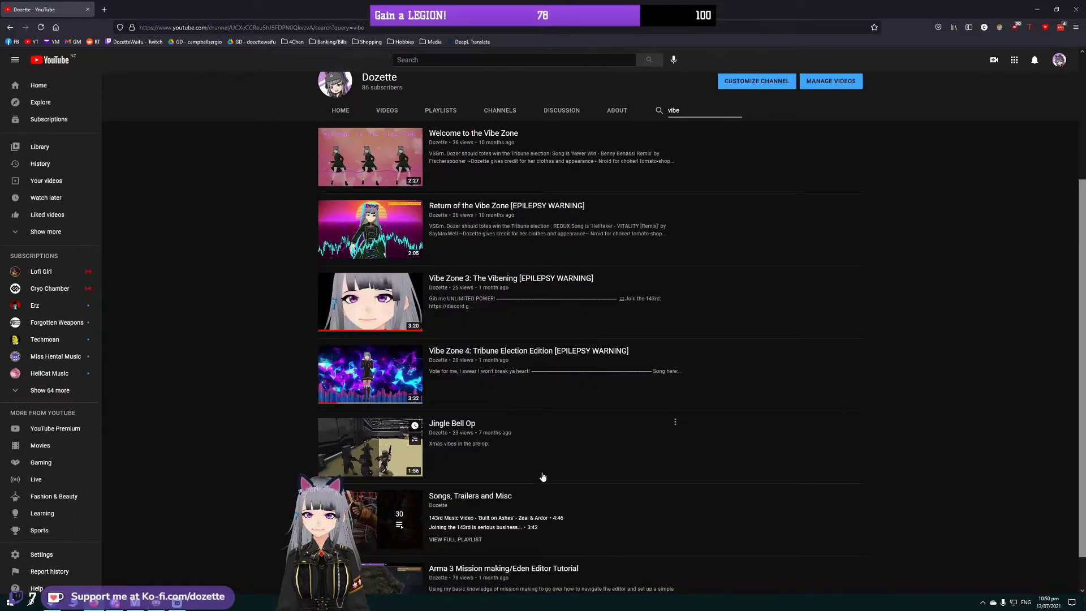
click(501, 361)
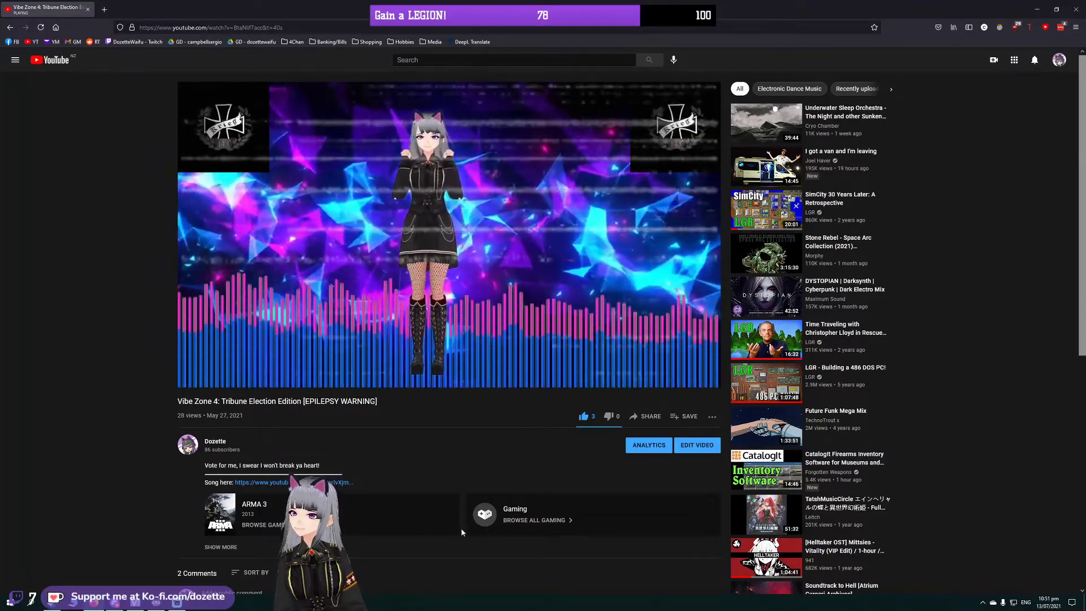
Step: Skip to the video's closing credits, pause there at 3:29, and jump back to 1:53
drag(706, 370, 691, 370)
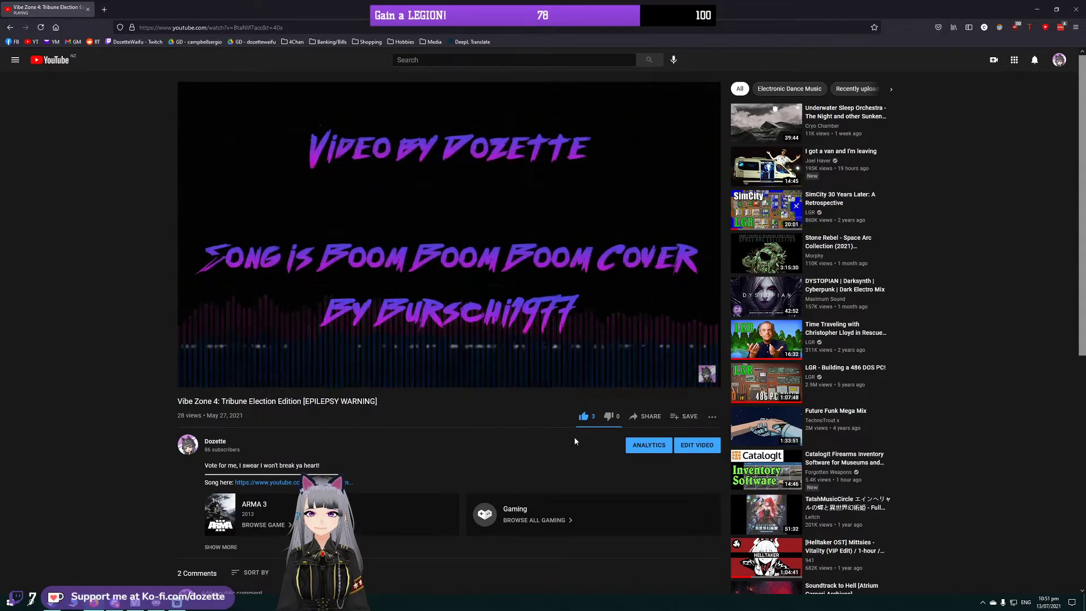
click(580, 312)
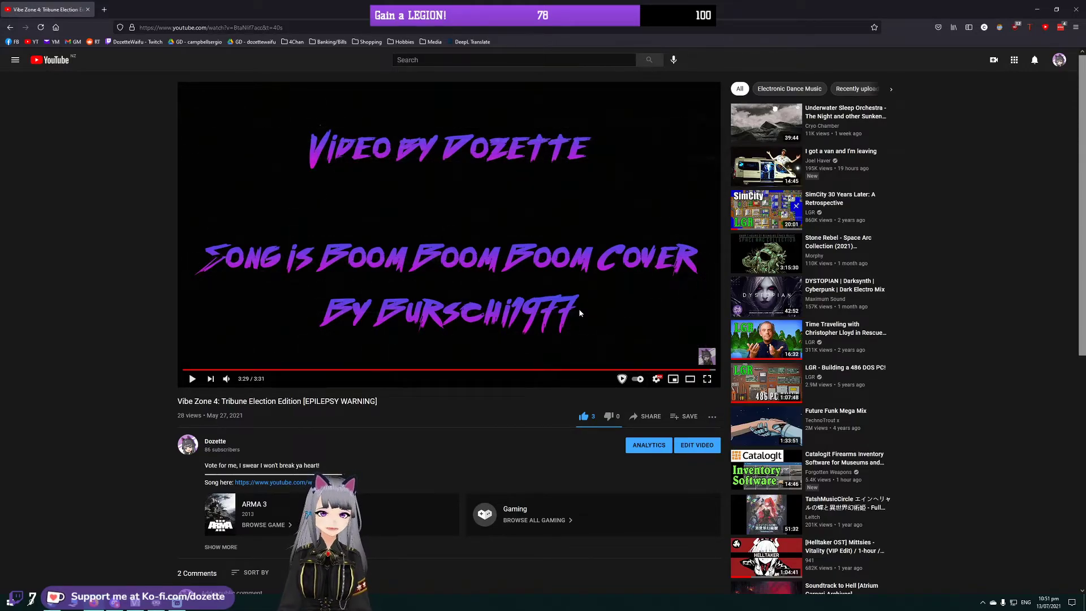
click(469, 369)
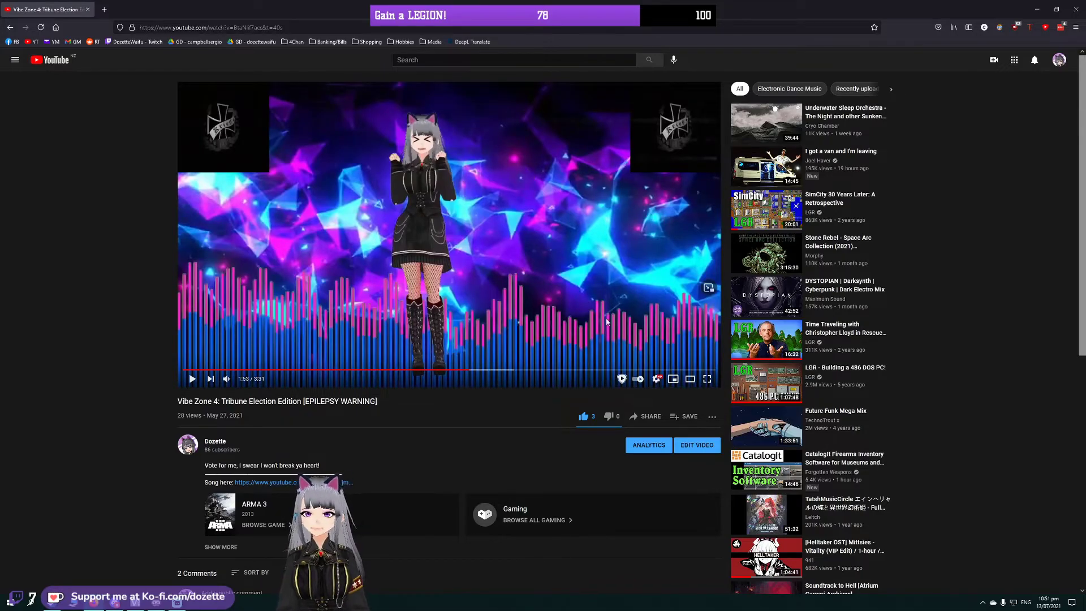
Step: Set the video's playback quality to 1080p60 and look over the description and comments beneath it
click(656, 379)
click(665, 354)
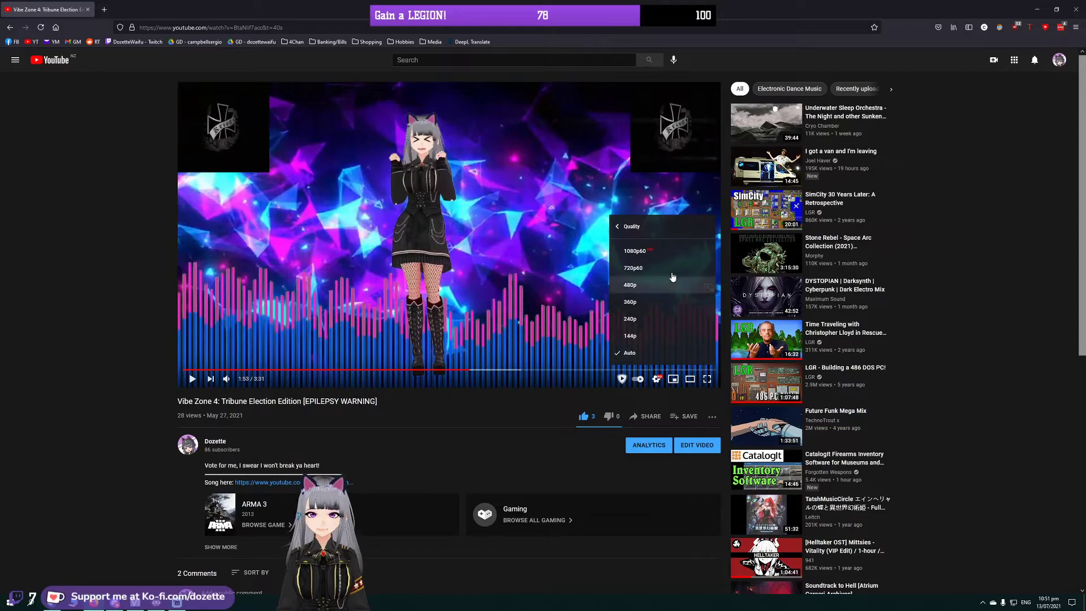
click(628, 251)
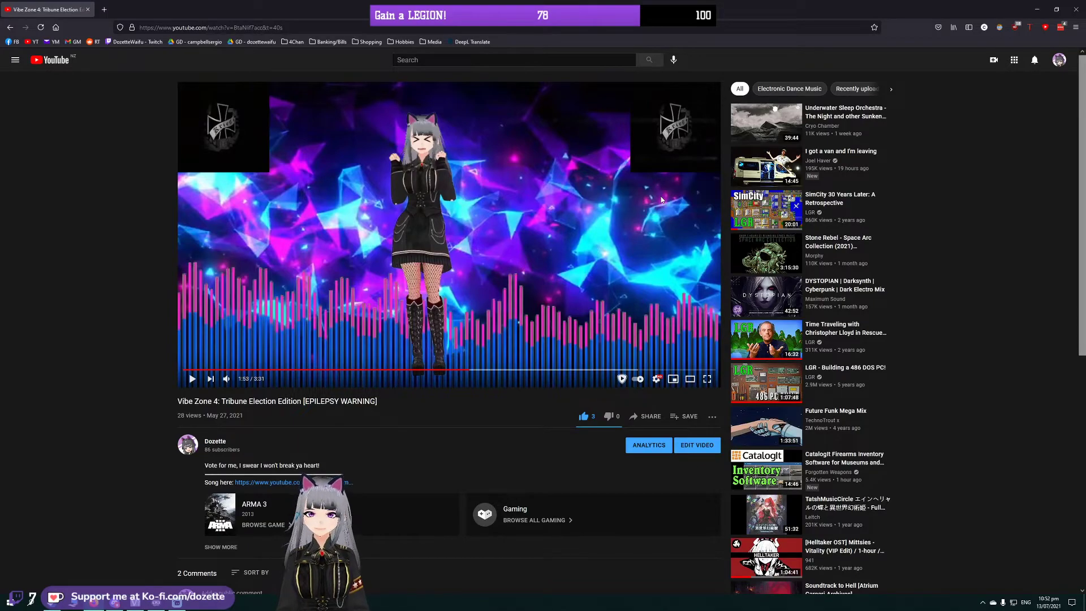
scroll(562, 322, down, 5)
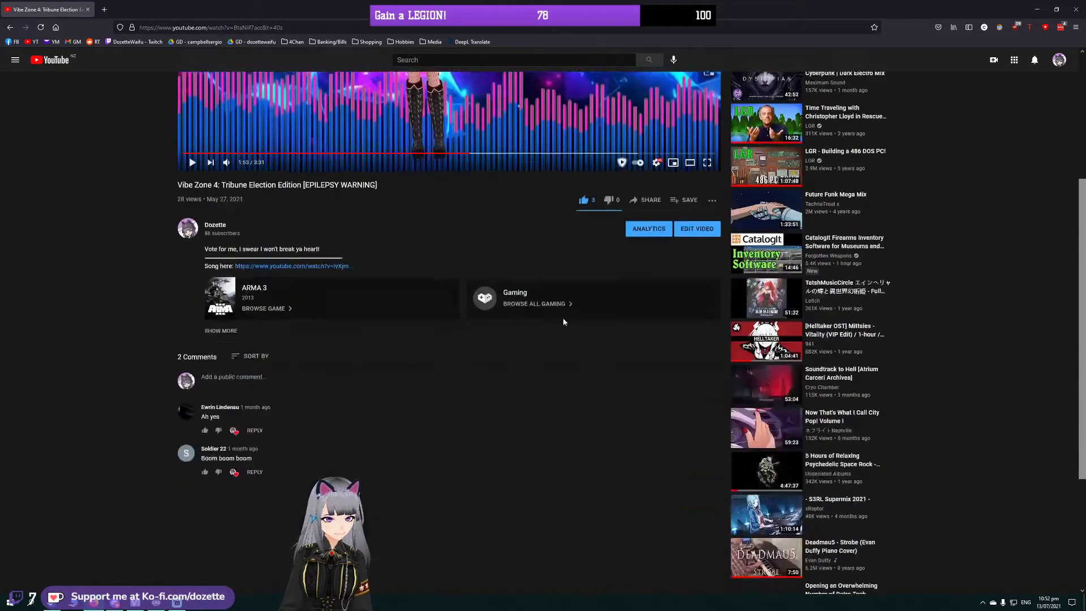
scroll(564, 331, up, 5)
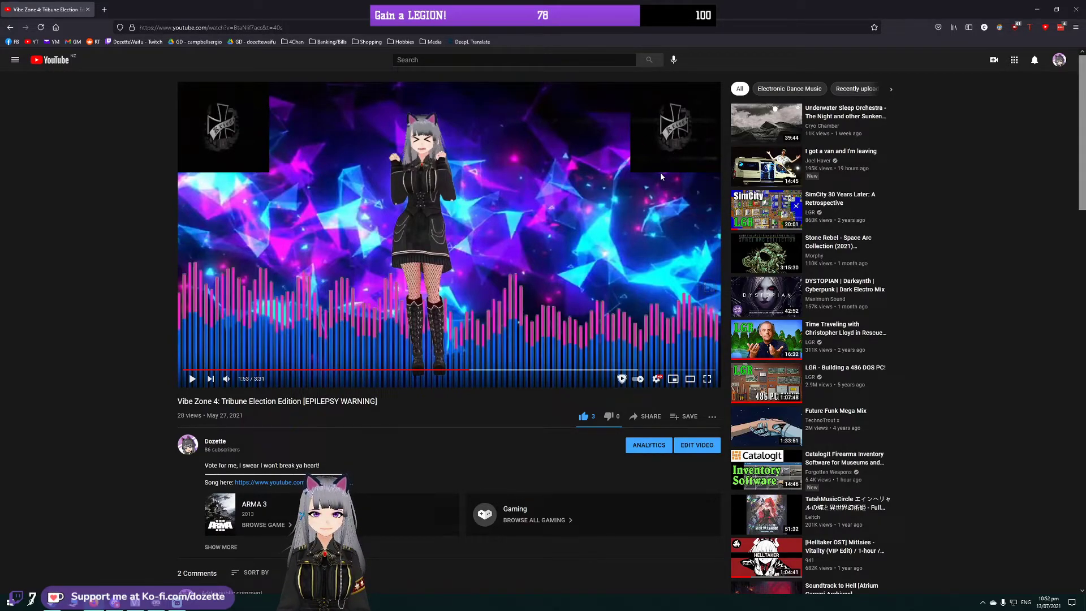
Step: Close the browser, launch DaVinci Resolve, and open the existing Tutorial Video project
click(1076, 9)
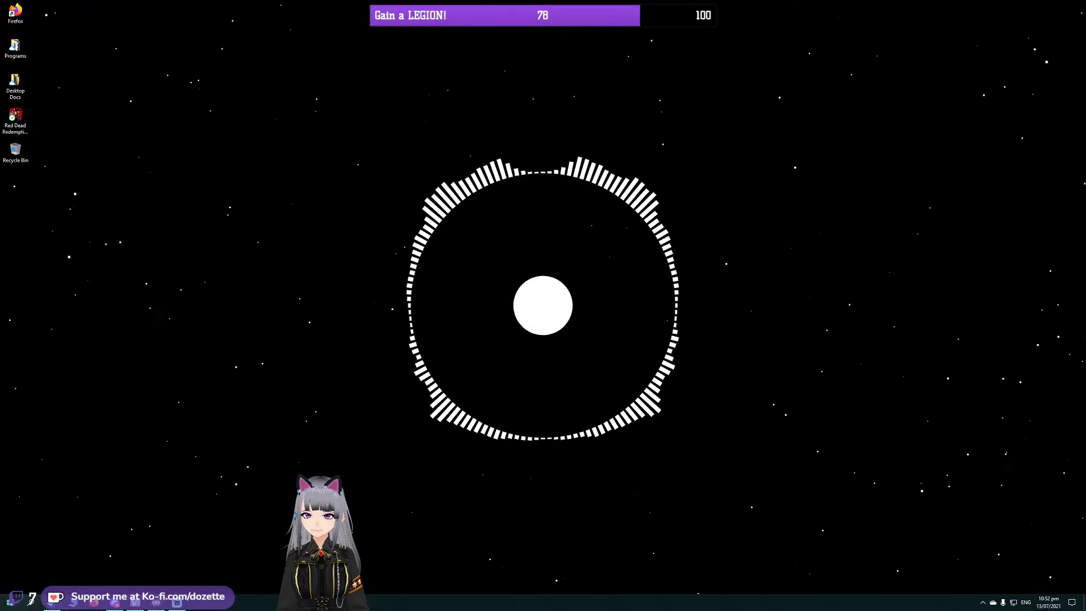
key(super)
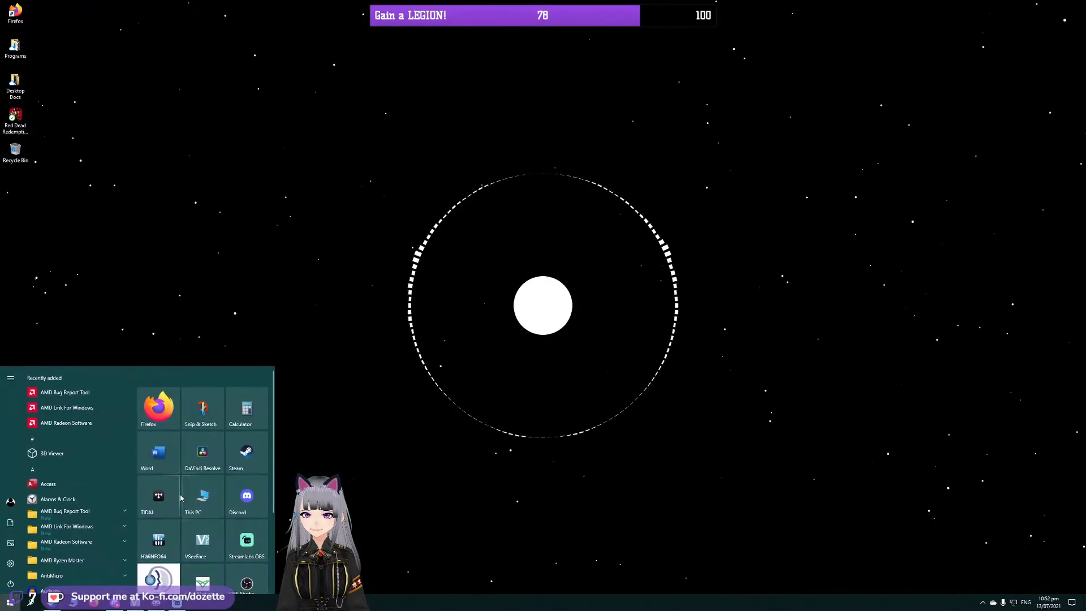
click(202, 452)
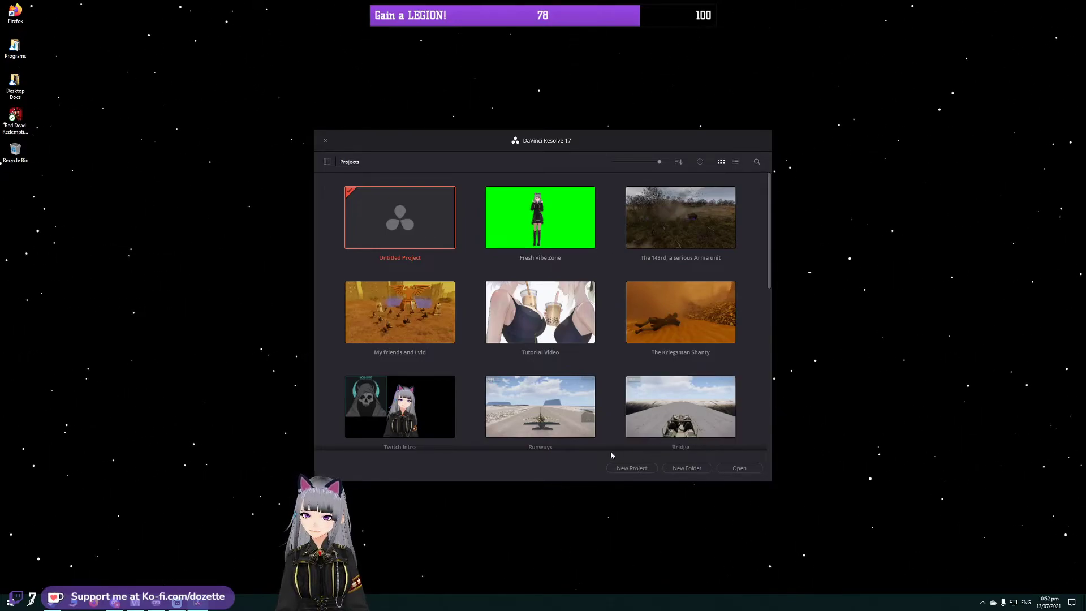
click(645, 467)
click(541, 317)
double_click(591, 339)
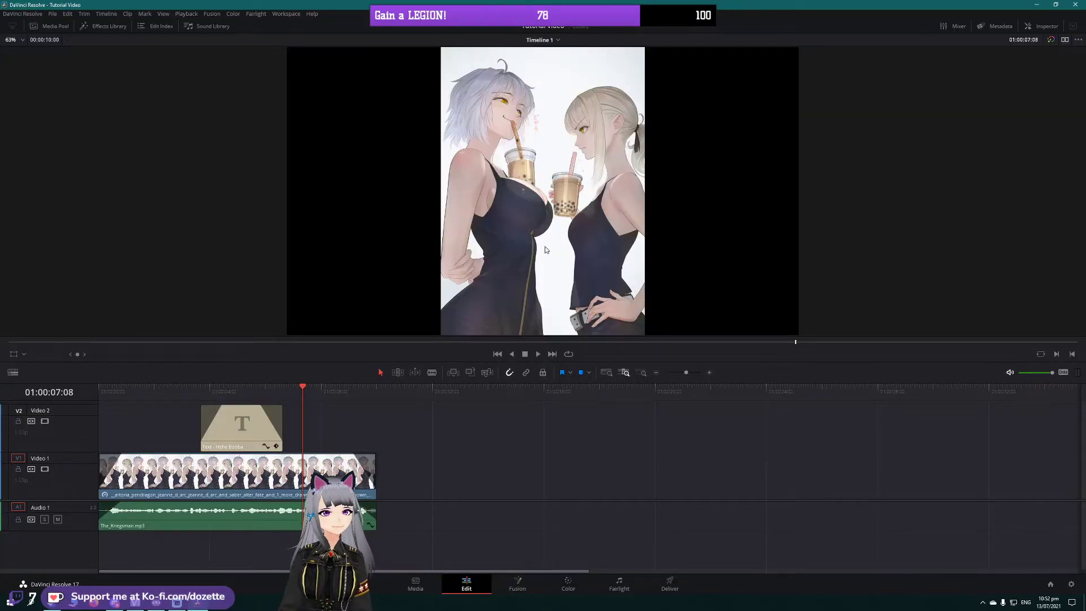
Step: Delete the title, image and music clips from the timeline so all its tracks are cleared
click(260, 436)
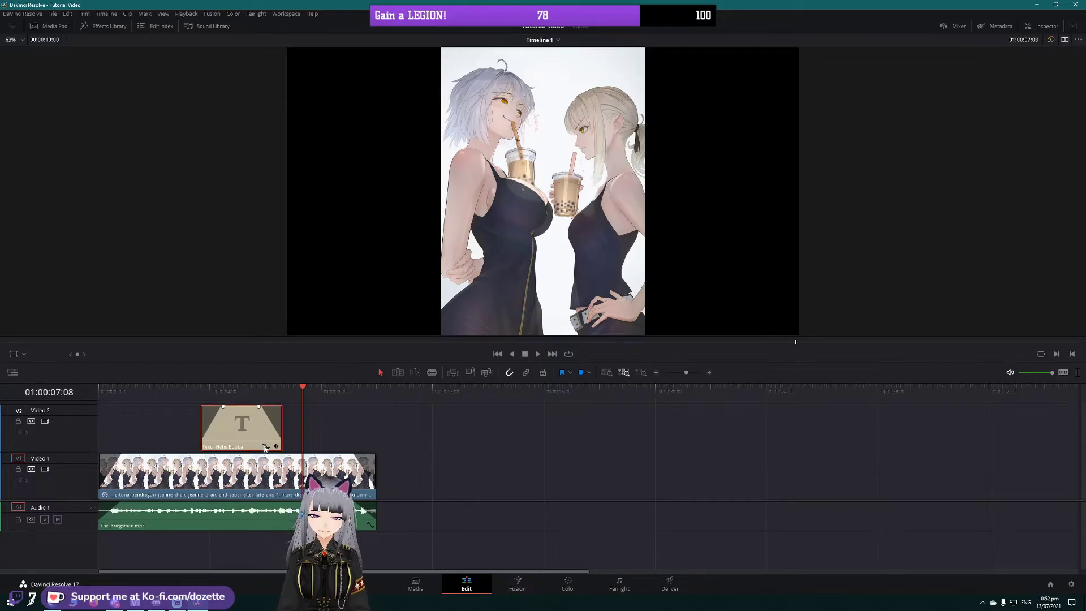
key(Delete)
click(255, 483)
key(Delete)
click(256, 509)
key(Delete)
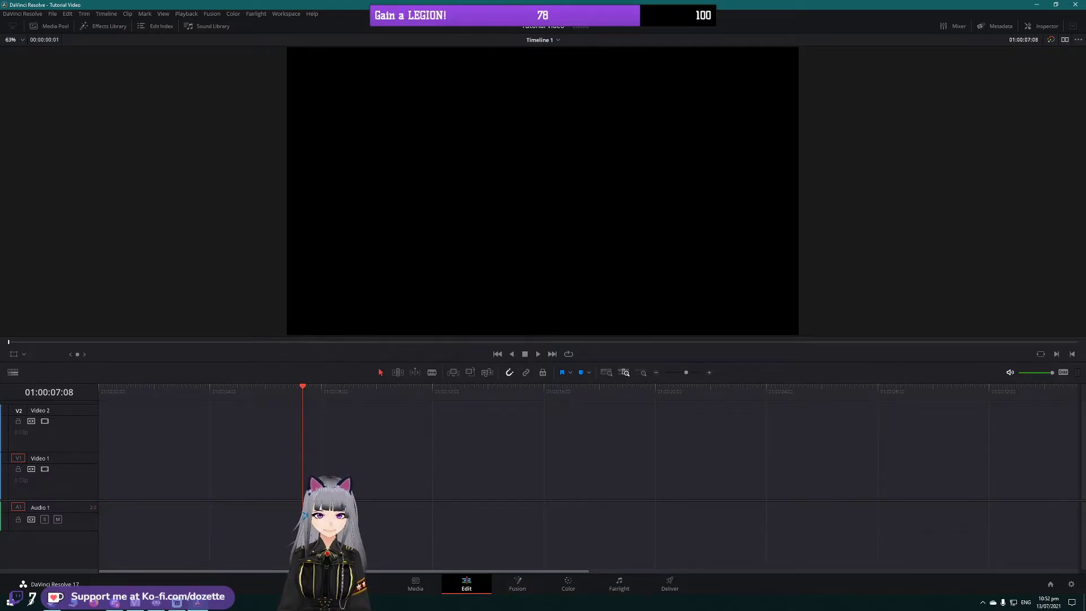
Step: Start a media import into the Media Pool and browse to OBS Captures\Archive on drive D
click(50, 26)
right_click(154, 193)
click(185, 260)
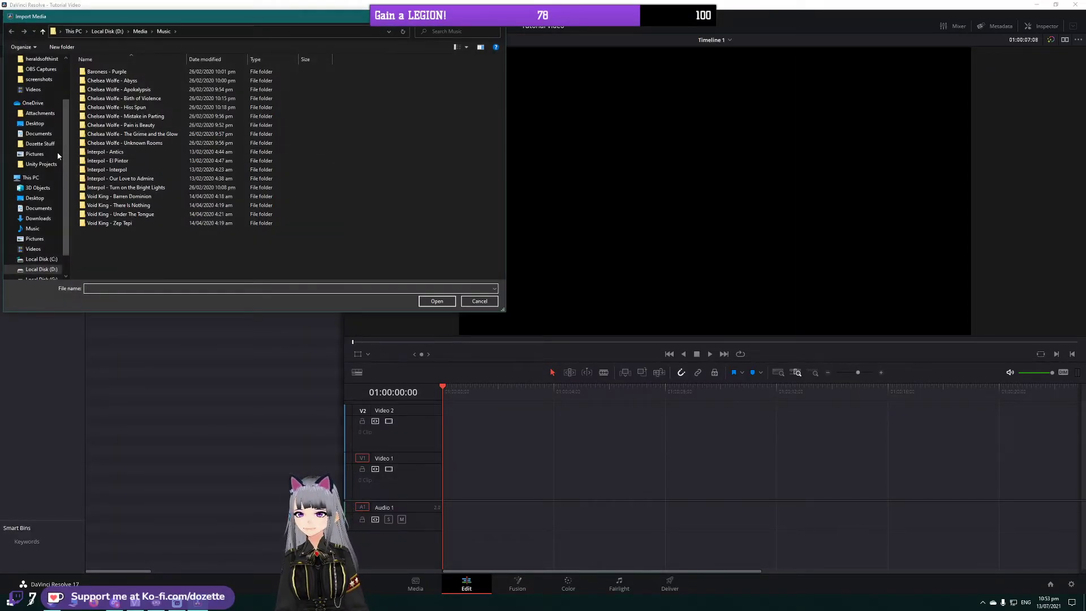
click(42, 249)
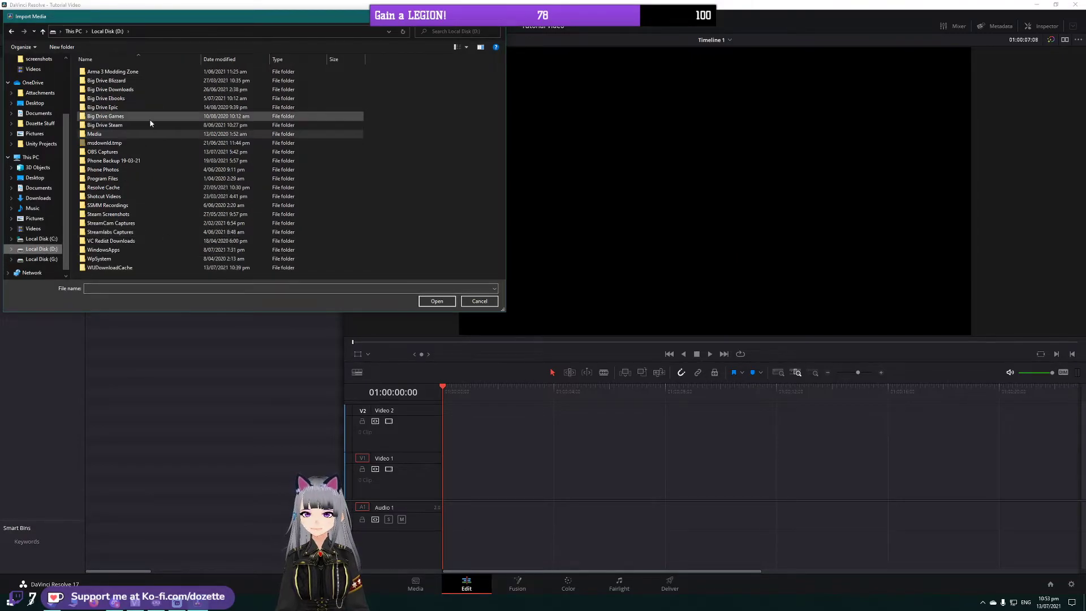
double_click(151, 138)
click(107, 31)
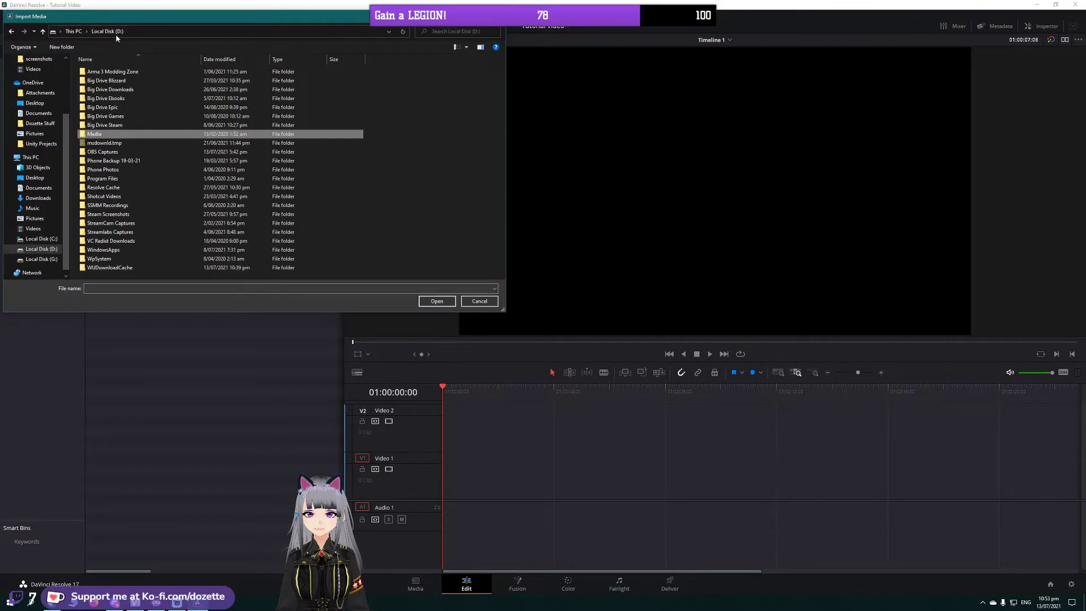
double_click(107, 169)
click(147, 84)
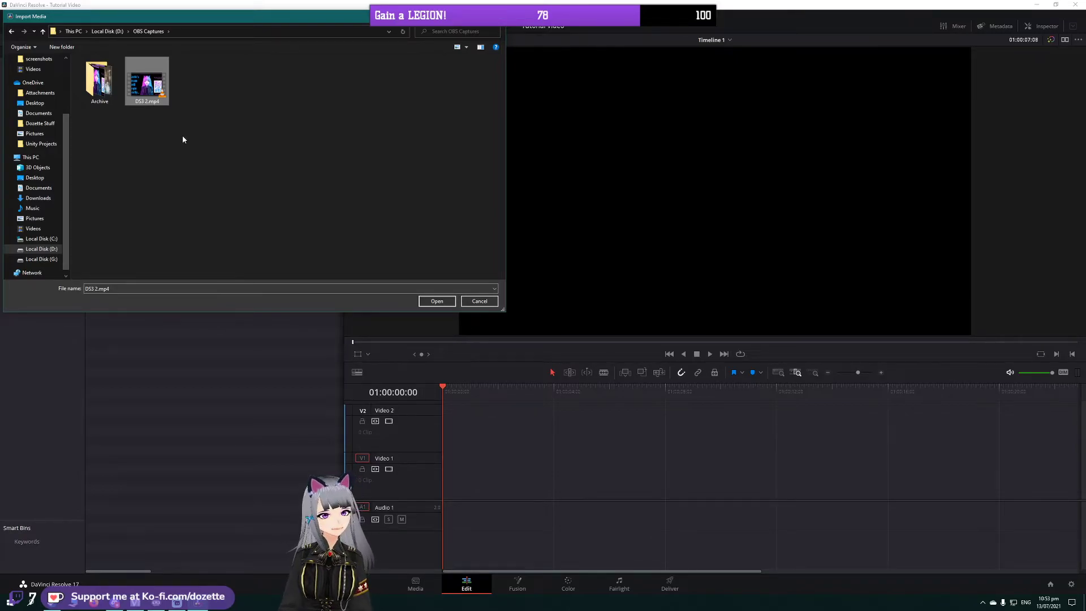
double_click(100, 84)
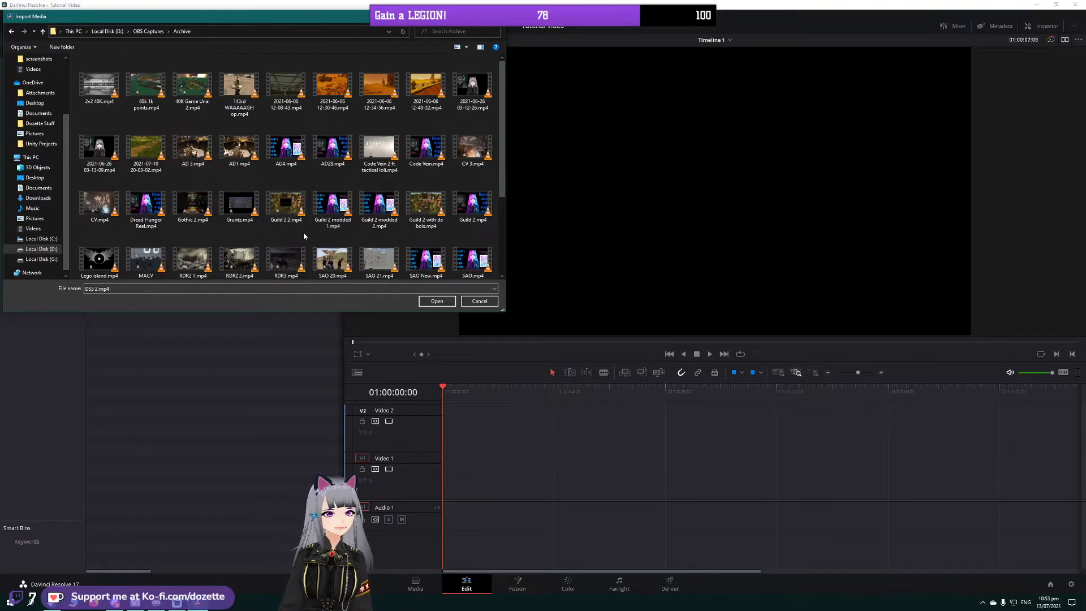
scroll(311, 243, down, 2)
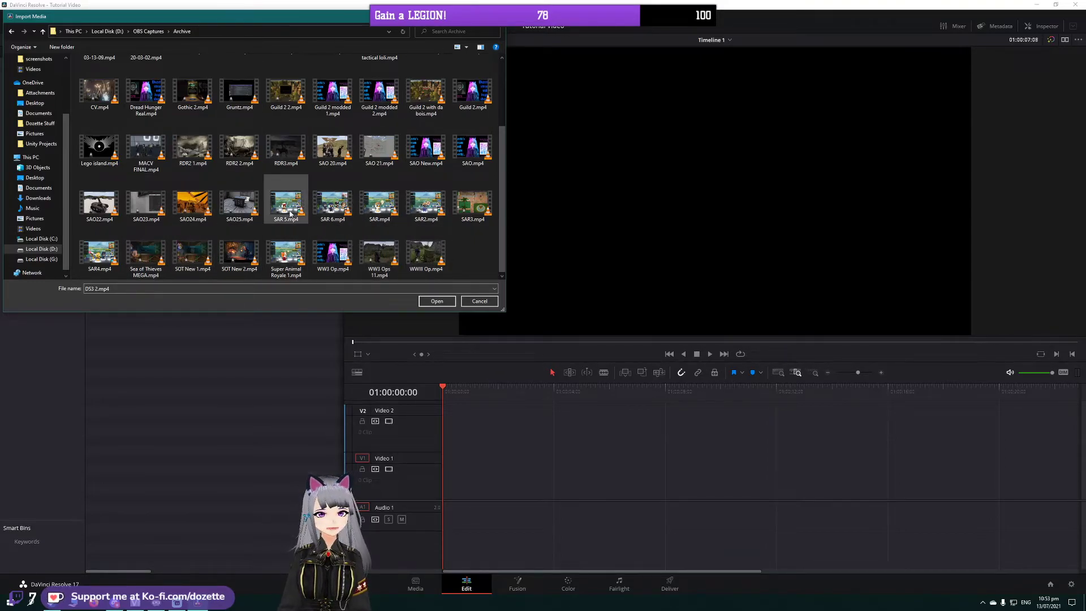
Step: Check the file size, length, resolution and frame rate in the properties of SAO New.mp4
click(378, 204)
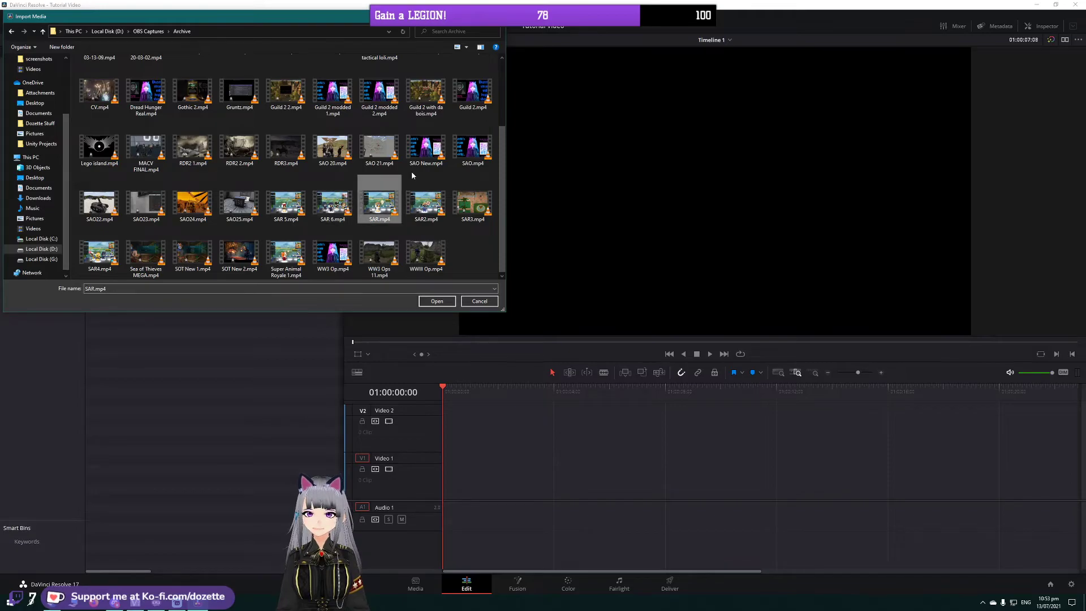
click(429, 151)
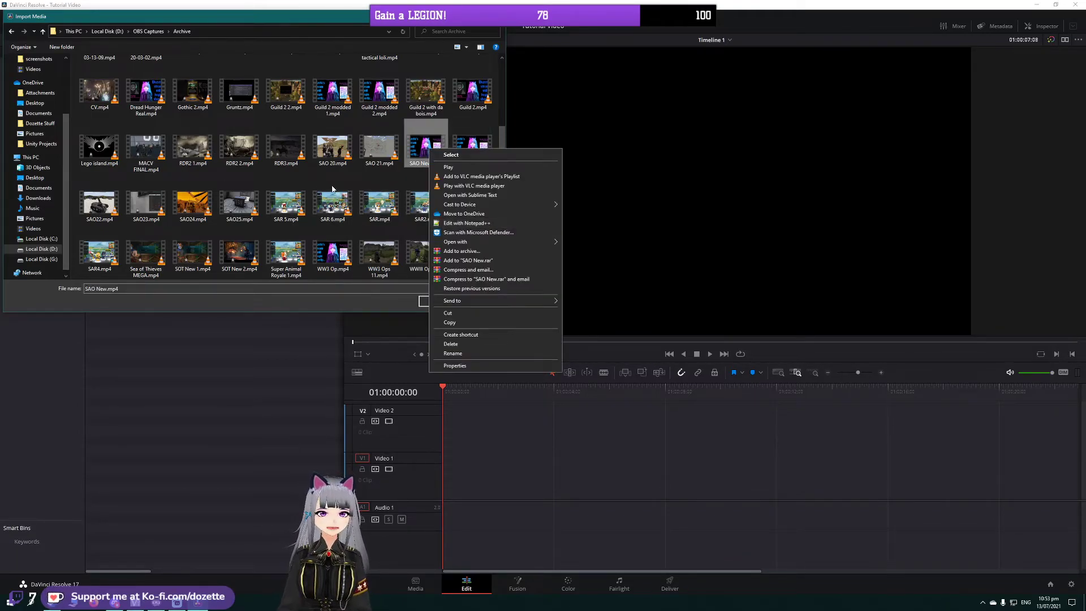
click(456, 366)
drag(504, 162, 354, 159)
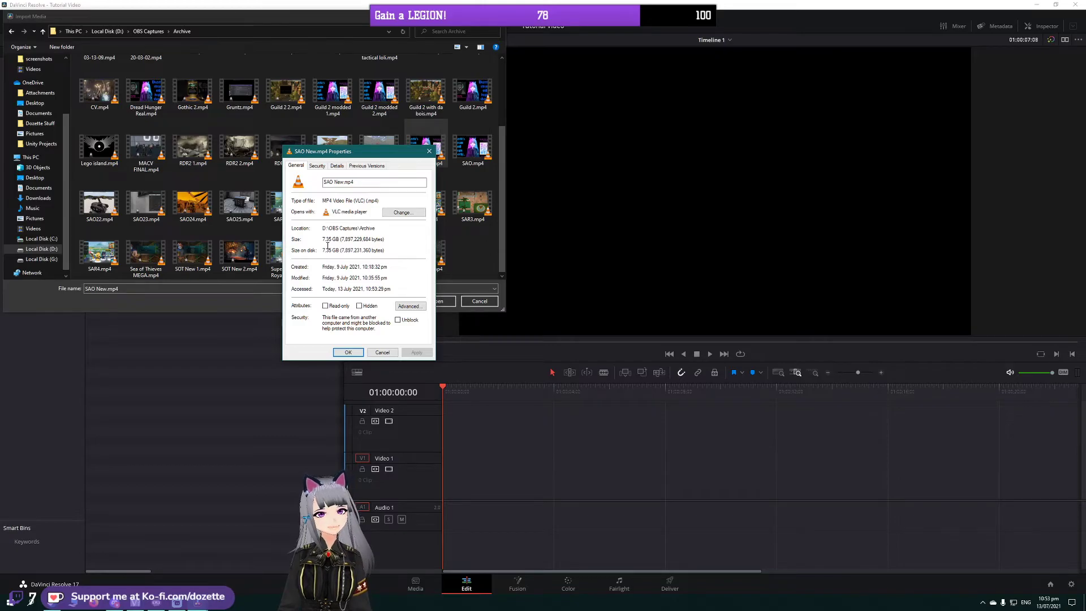
click(337, 165)
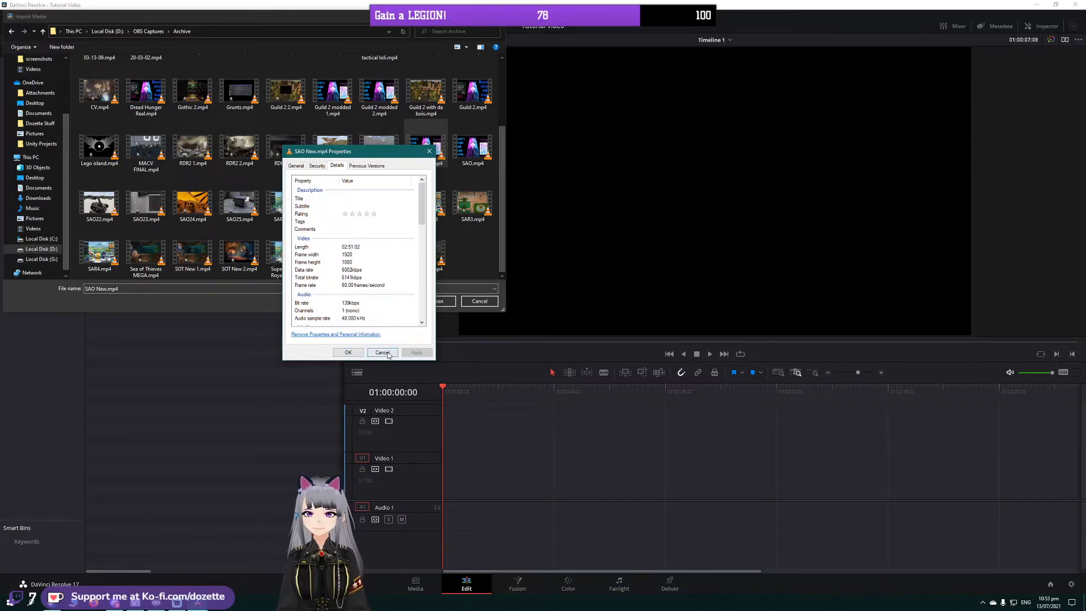
click(347, 352)
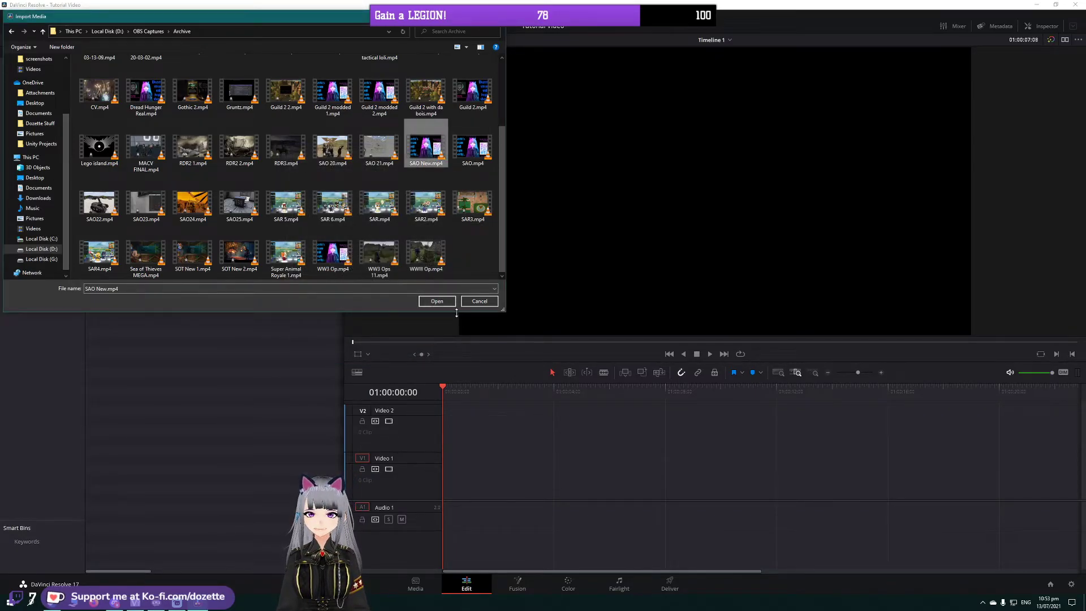
Step: Import SAO New.mp4 and place it at the start of the Video 1 track
click(440, 301)
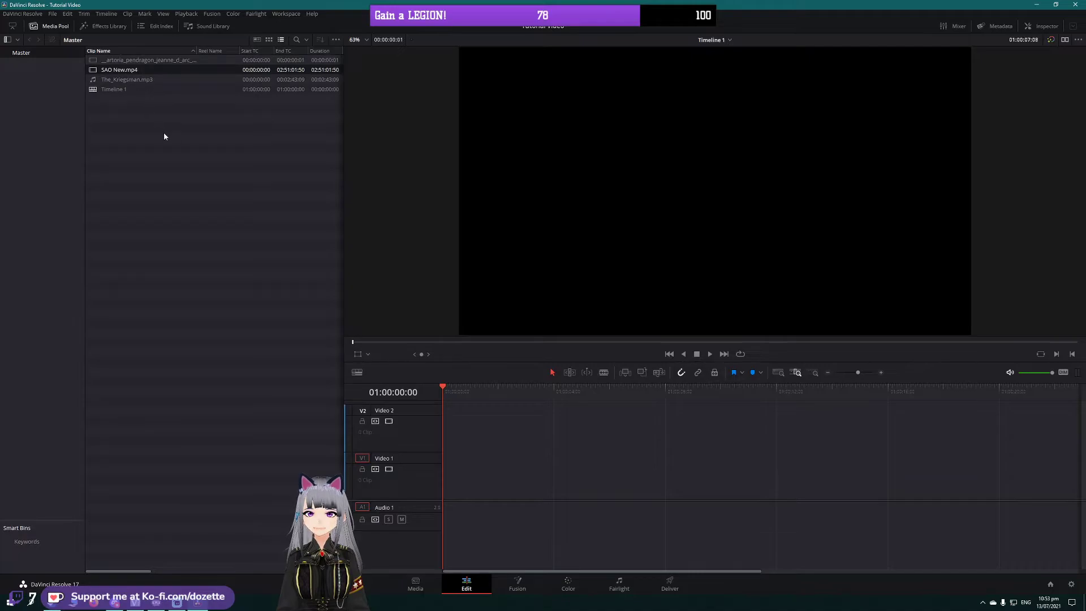
click(122, 78)
drag(121, 70, 445, 475)
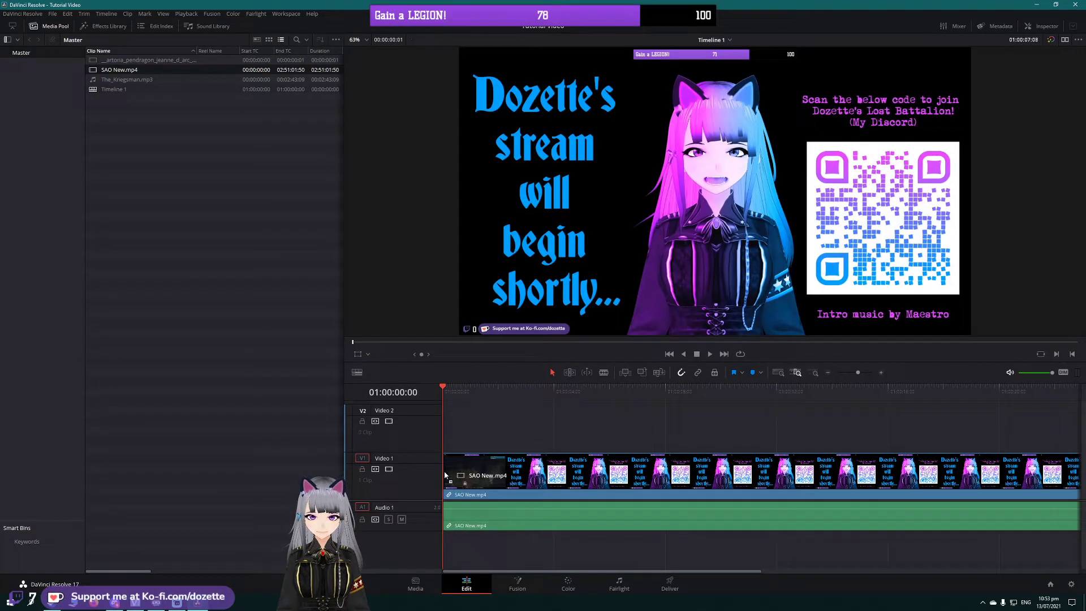
Step: Try different timeline zoom levels, fit the whole recording in view, and hide the Media Pool
click(812, 374)
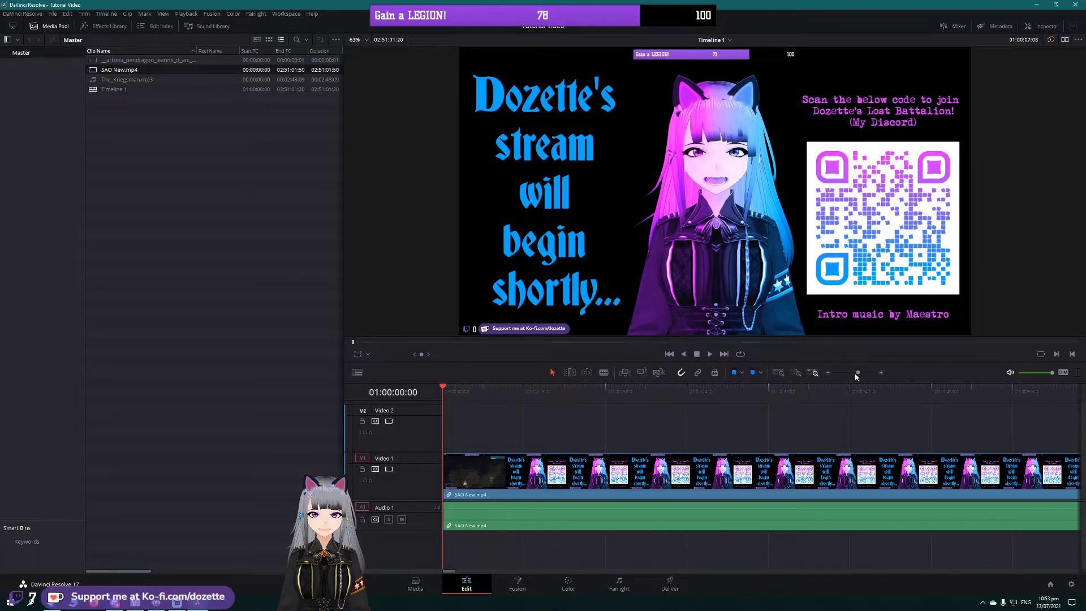
drag(864, 372, 869, 372)
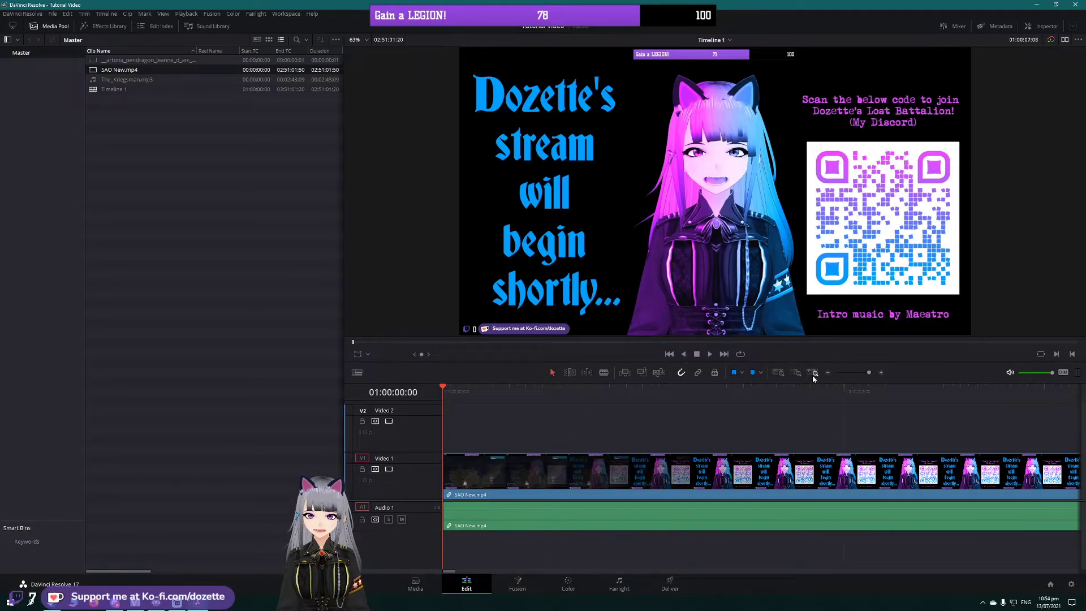
click(797, 373)
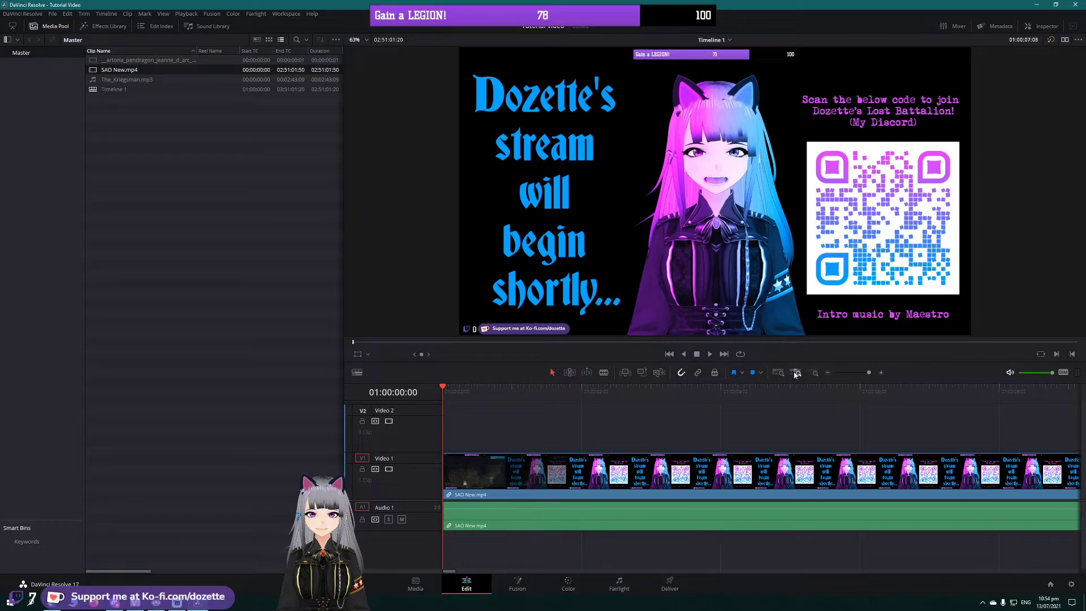
drag(862, 373, 853, 373)
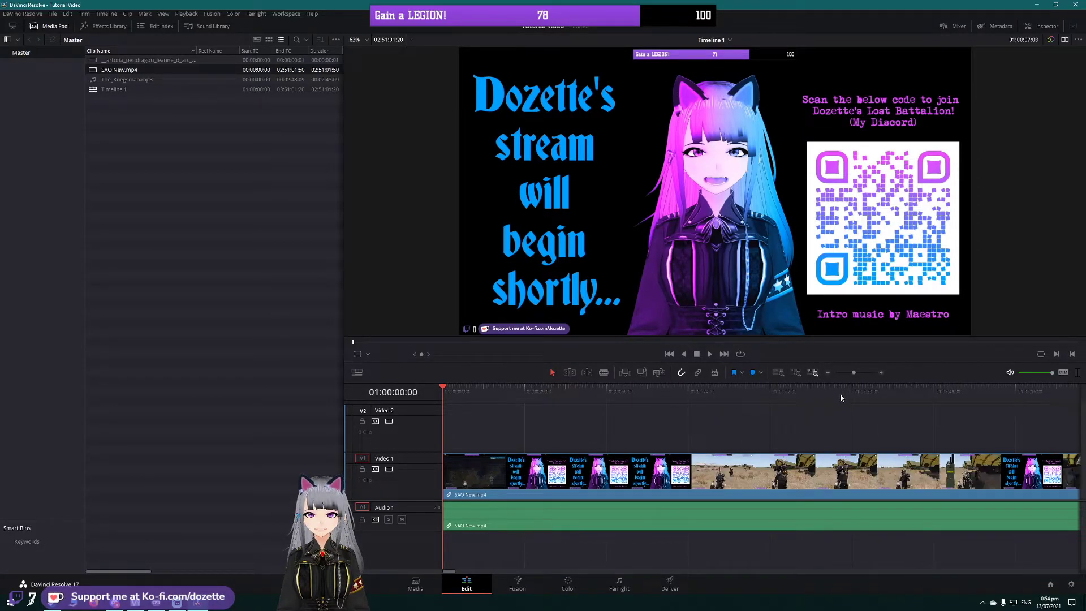
click(782, 374)
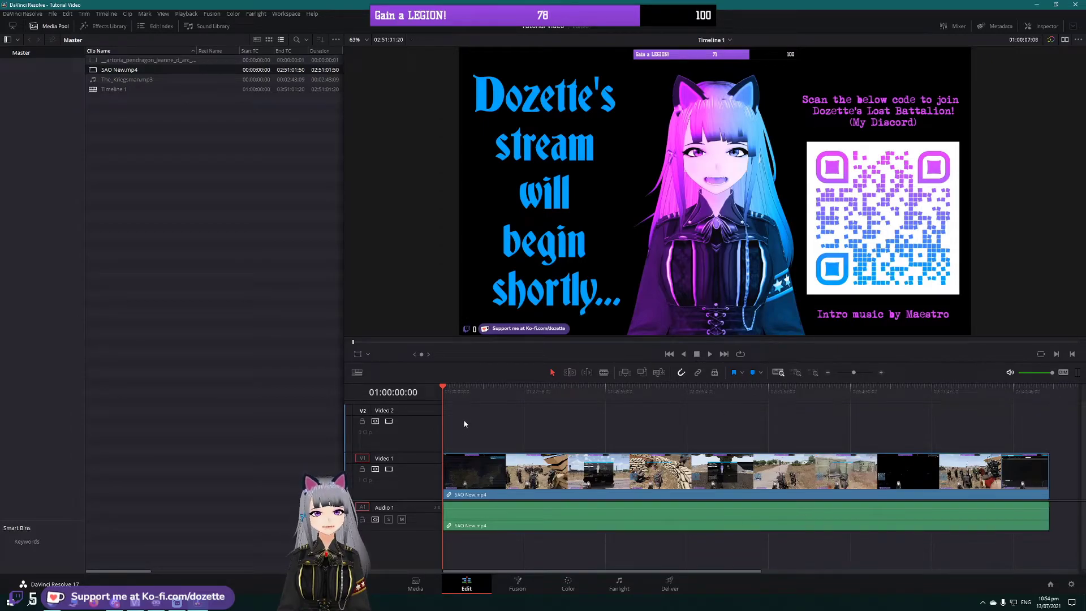
click(55, 27)
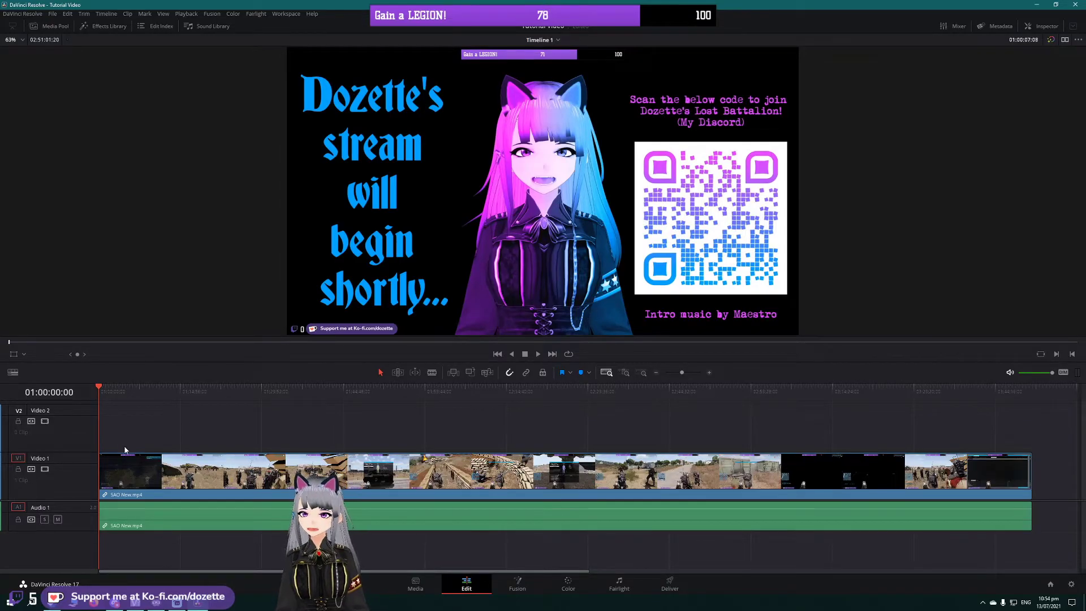
Step: Scrub back from the end of the recording and park the playhead on the road scene at 02:46:40:23
click(1027, 395)
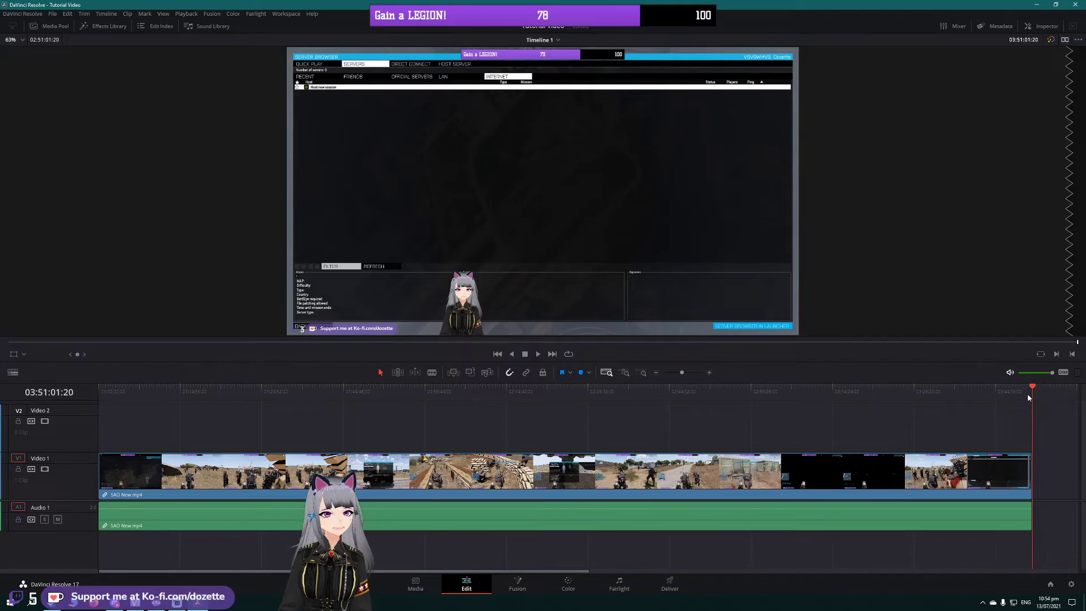
drag(1027, 393, 899, 393)
click(839, 402)
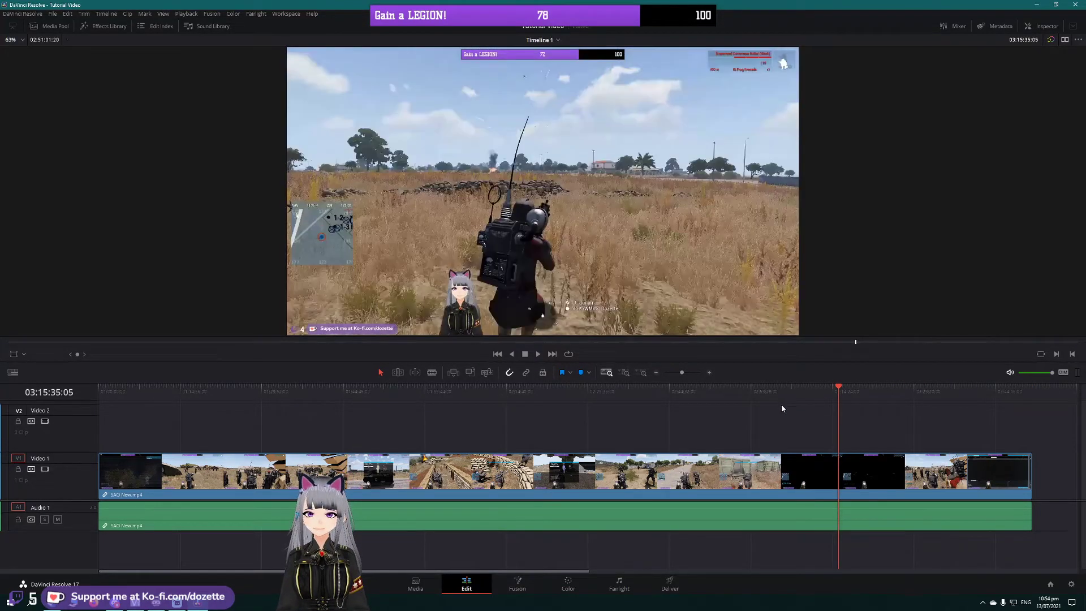
click(720, 402)
click(647, 396)
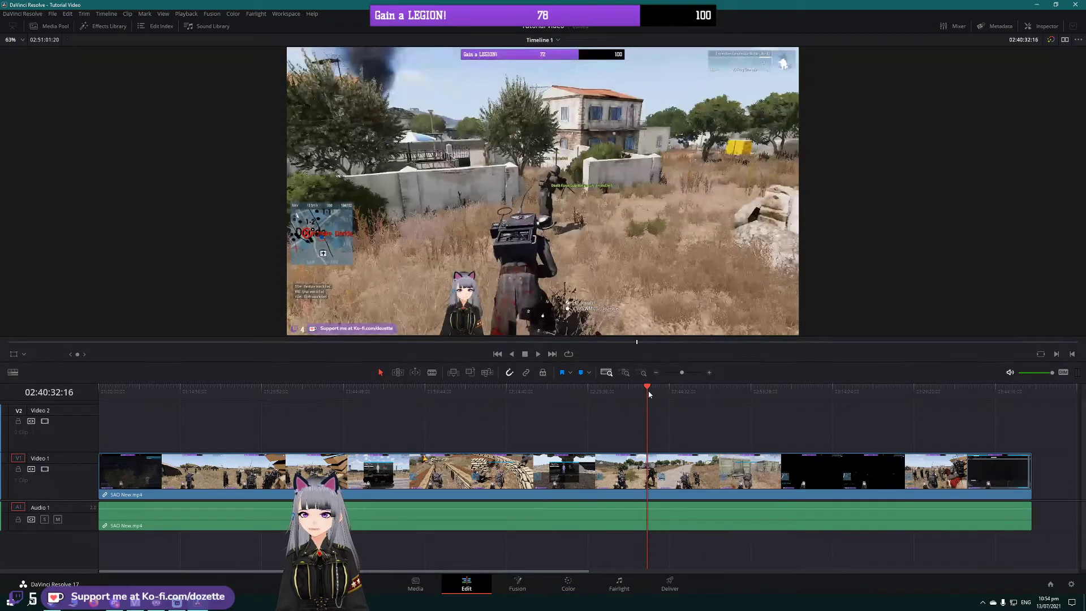
click(657, 393)
click(681, 388)
click(688, 389)
click(669, 389)
click(672, 389)
click(676, 390)
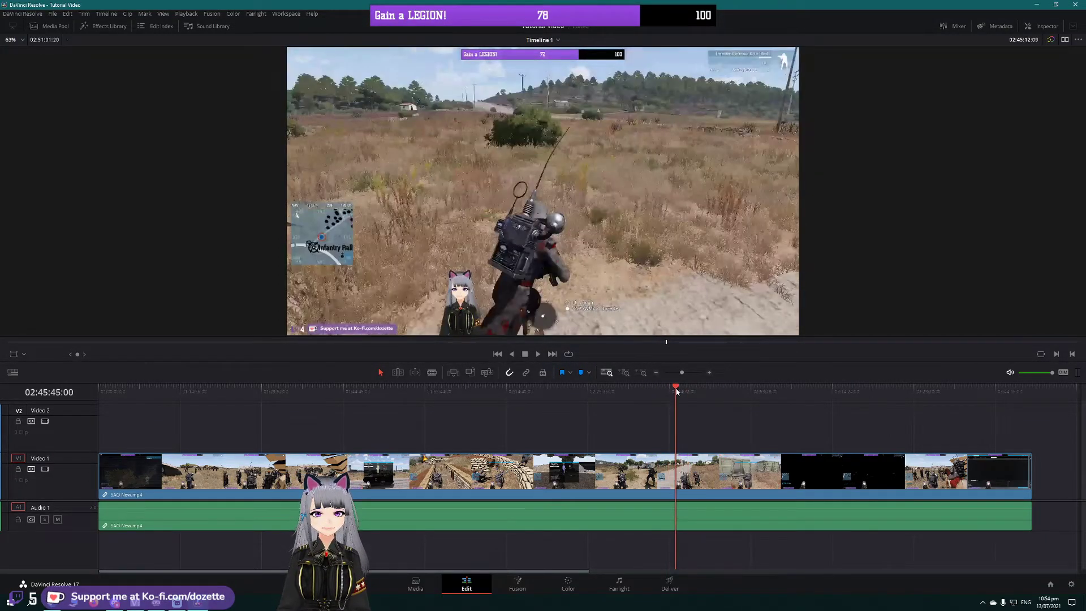
click(678, 391)
click(681, 392)
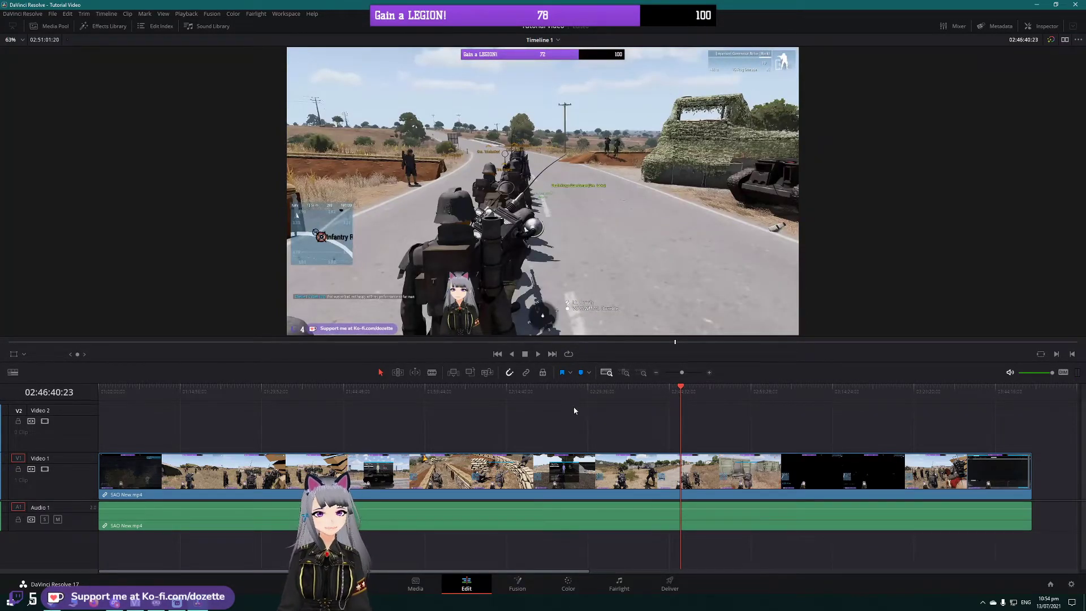
Step: Split the recording at the playhead with the Blade tool, select each half in turn, and play from the cut
key(b)
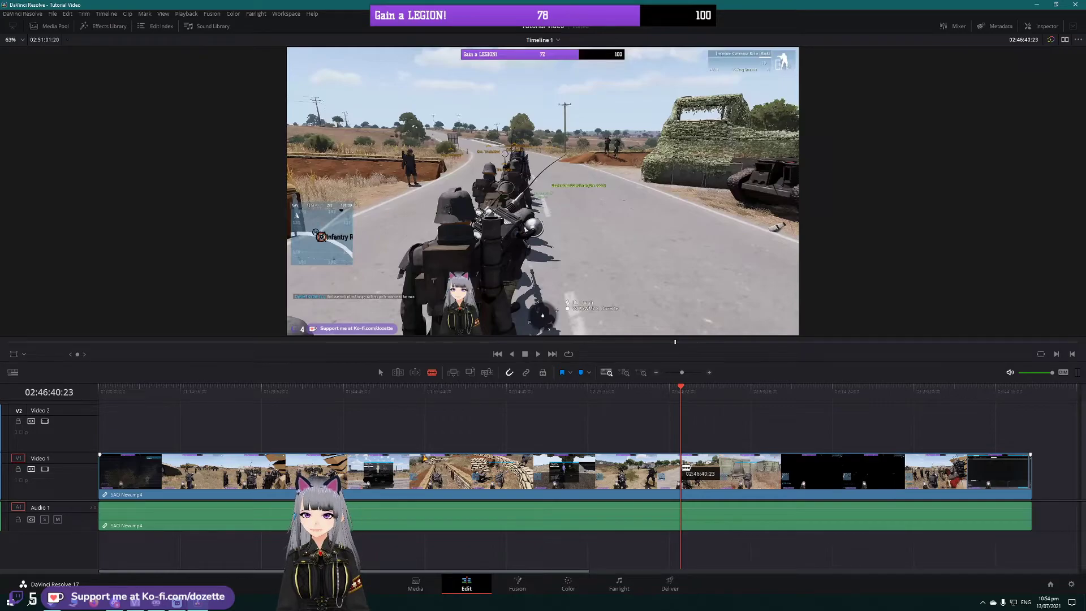
click(684, 469)
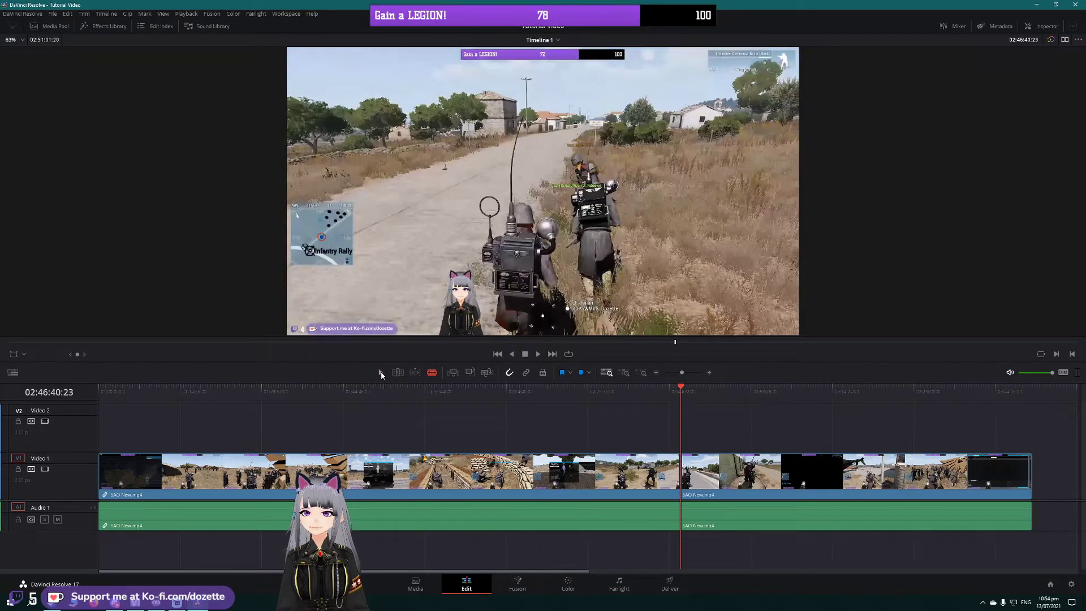
click(612, 482)
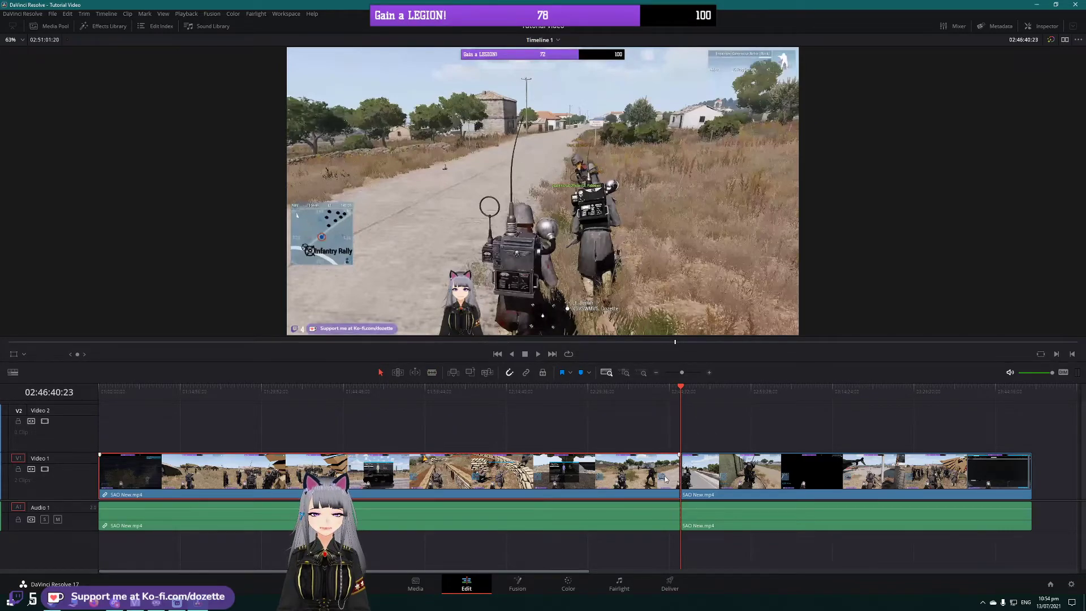
click(742, 486)
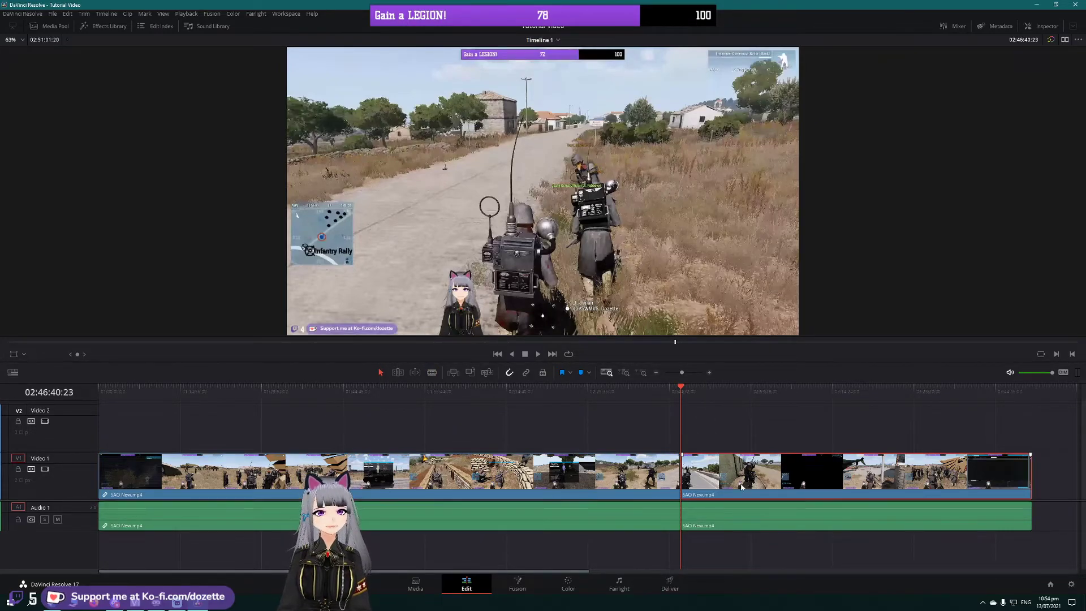
click(535, 356)
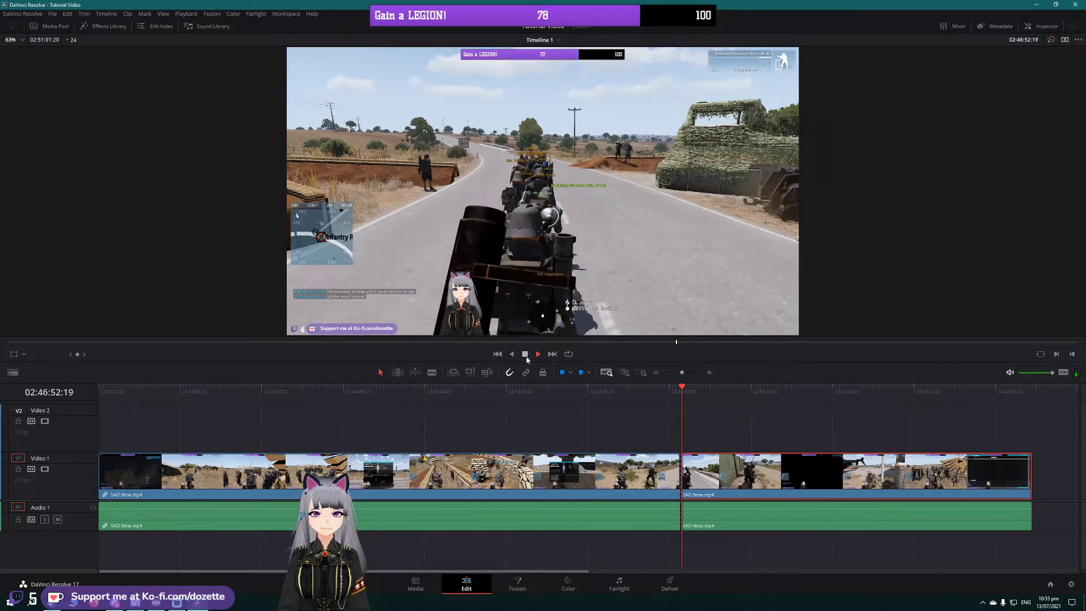
Step: Stop playback at 02:46:53:08, split the recording there with the Blade tool, and delete everything after the cut
click(526, 357)
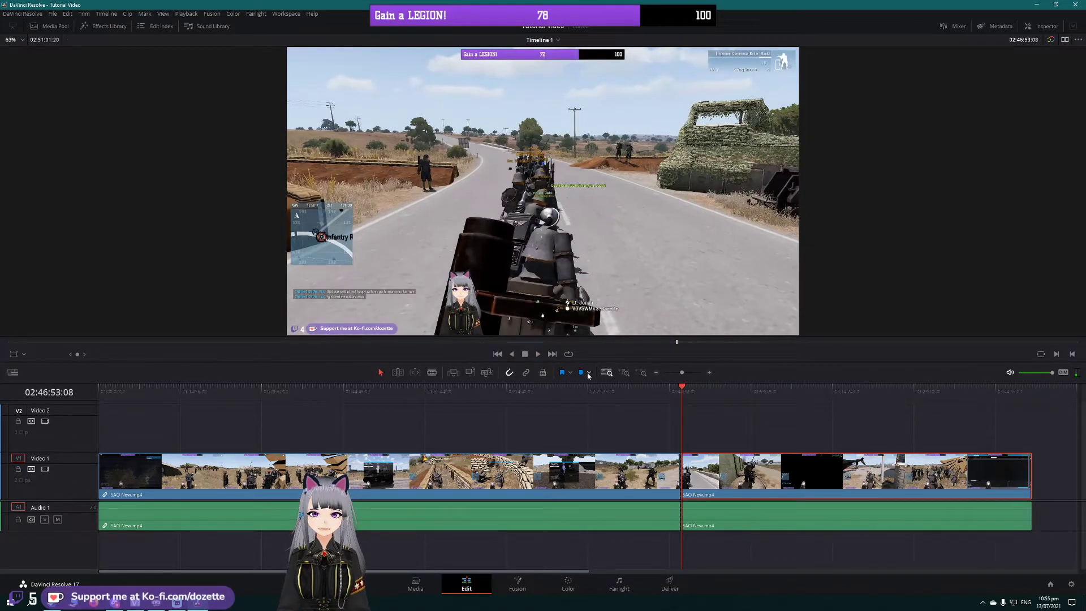
click(626, 374)
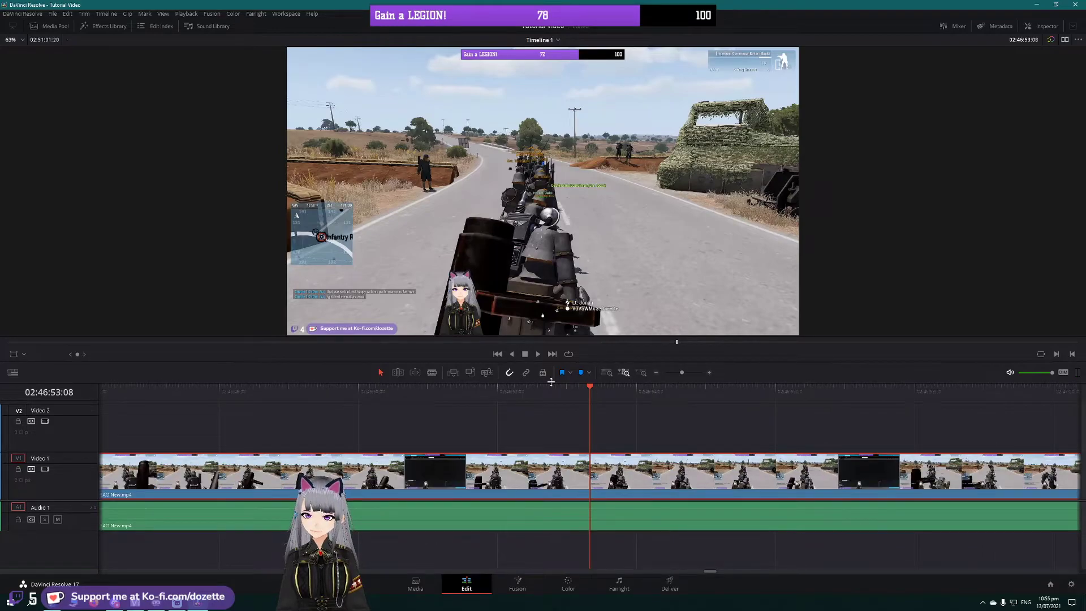
click(589, 477)
click(591, 518)
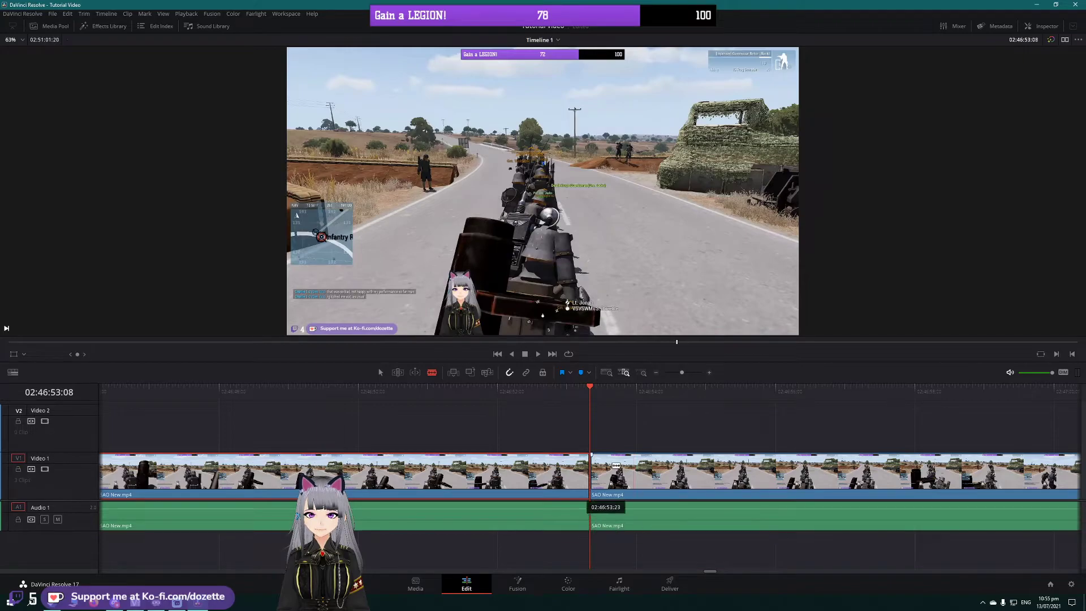
click(380, 373)
click(653, 466)
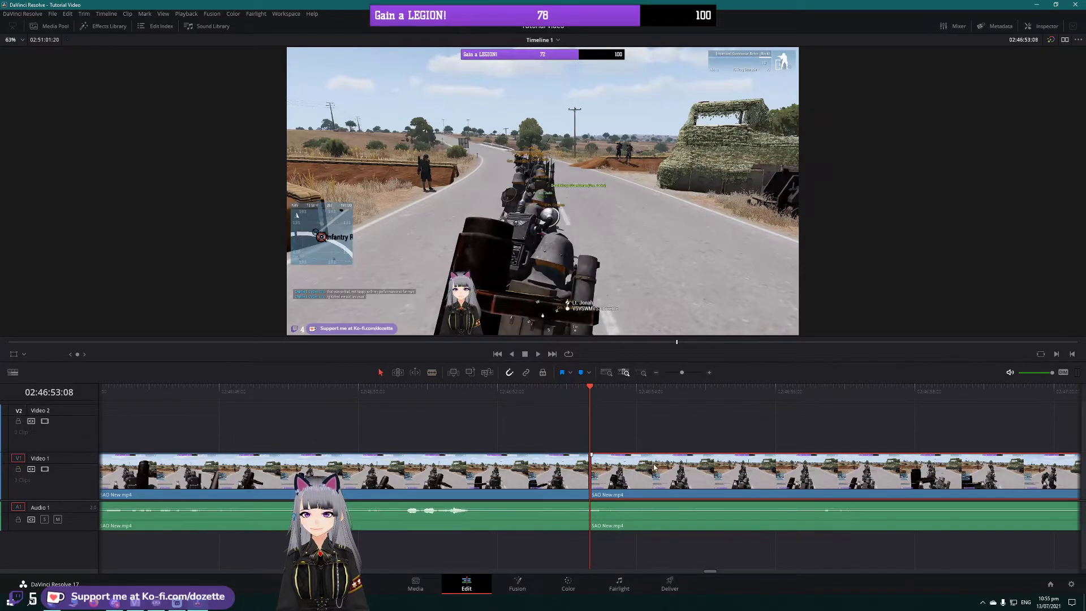
key(Delete)
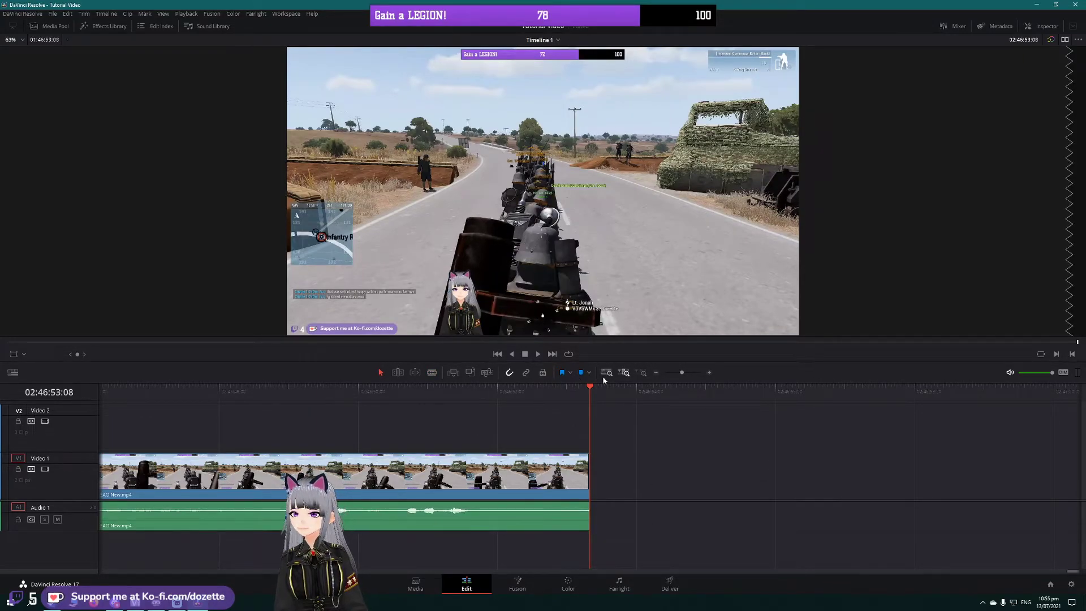
Step: Delete the video and audio of the long section before the first cut, keeping only the short road-scene clip
click(602, 376)
click(458, 489)
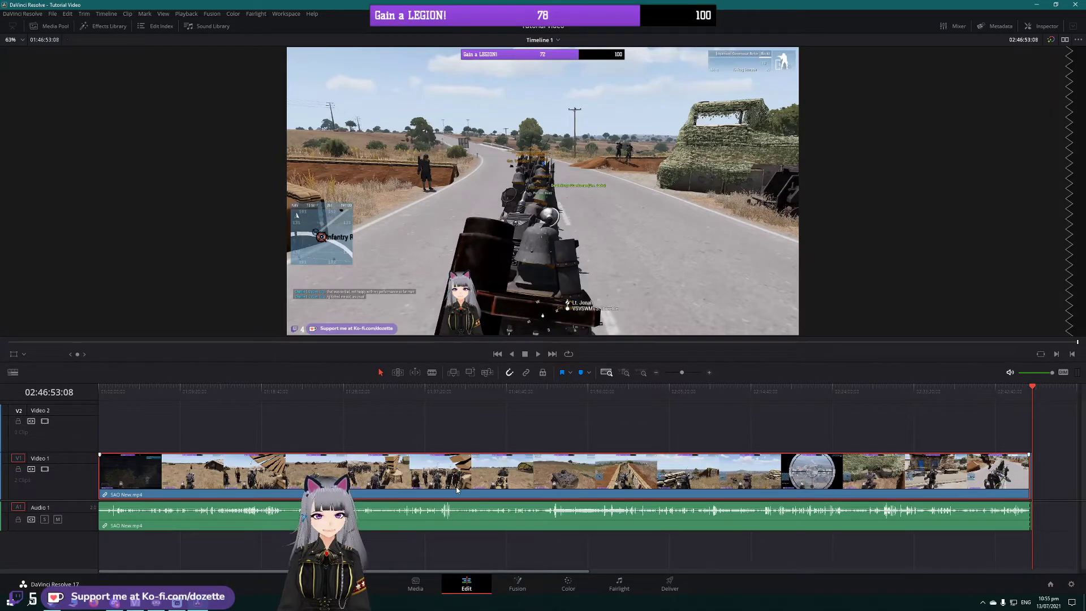
key(Delete)
click(509, 512)
key(Delete)
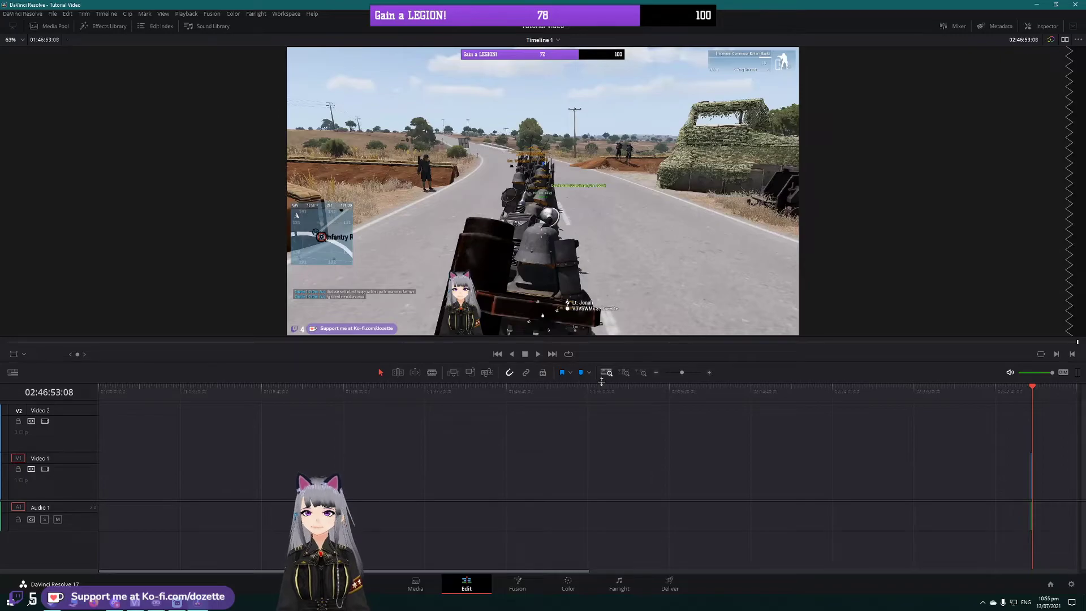
Step: Play the remaining short clip from its start at 02:46:40:23 through to its end
key(ctrl+z)
key(ctrl+z)
click(625, 372)
drag(585, 391, 762, 413)
mouse_move(681, 373)
mouse_down()
mouse_move(668, 372)
mouse_move(683, 373)
mouse_up()
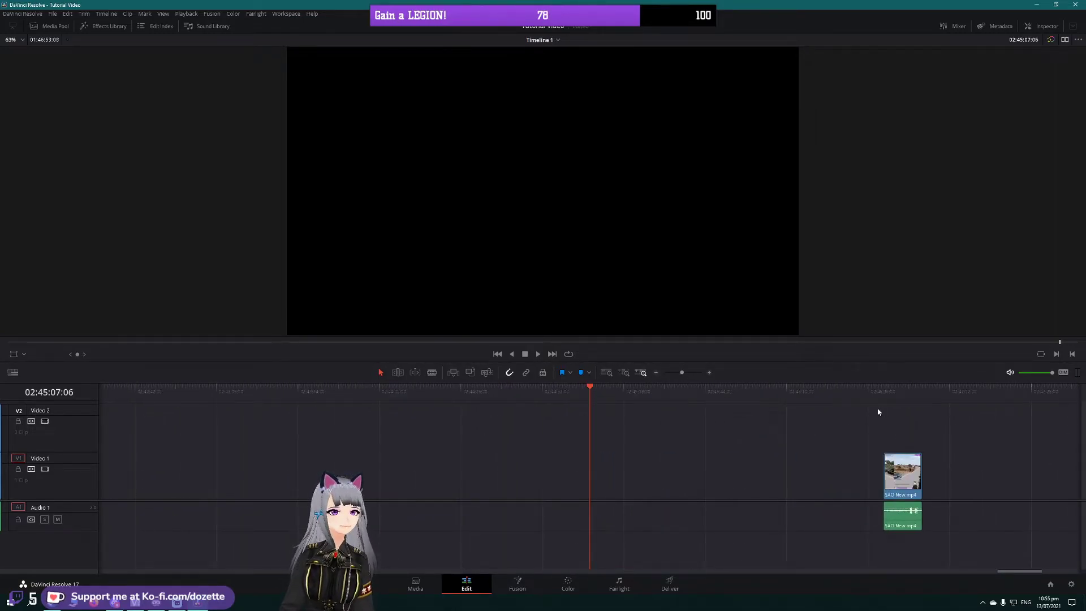
click(902, 390)
click(885, 388)
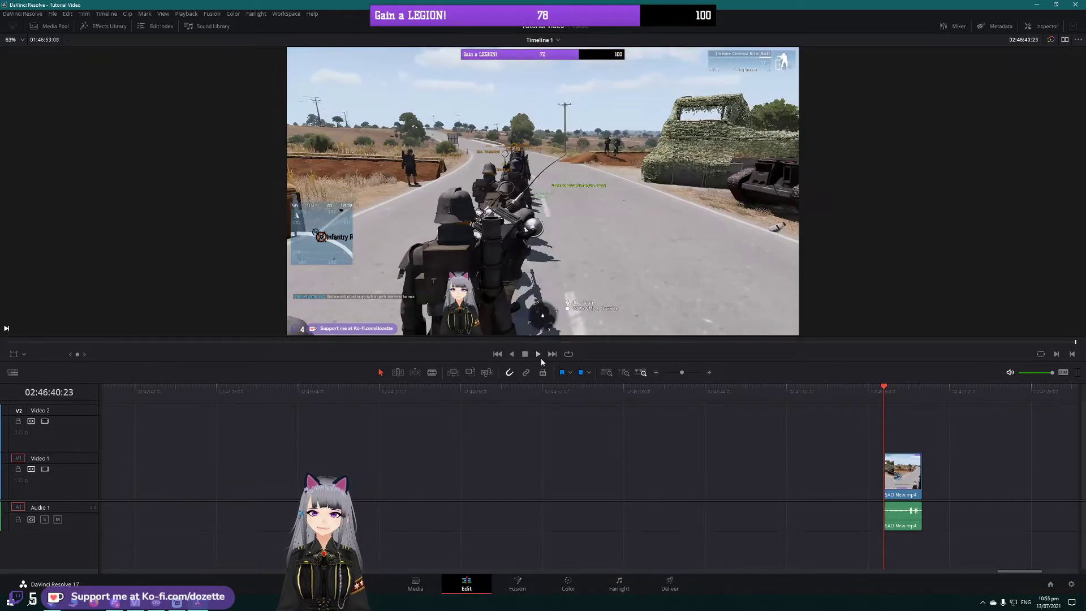
click(539, 356)
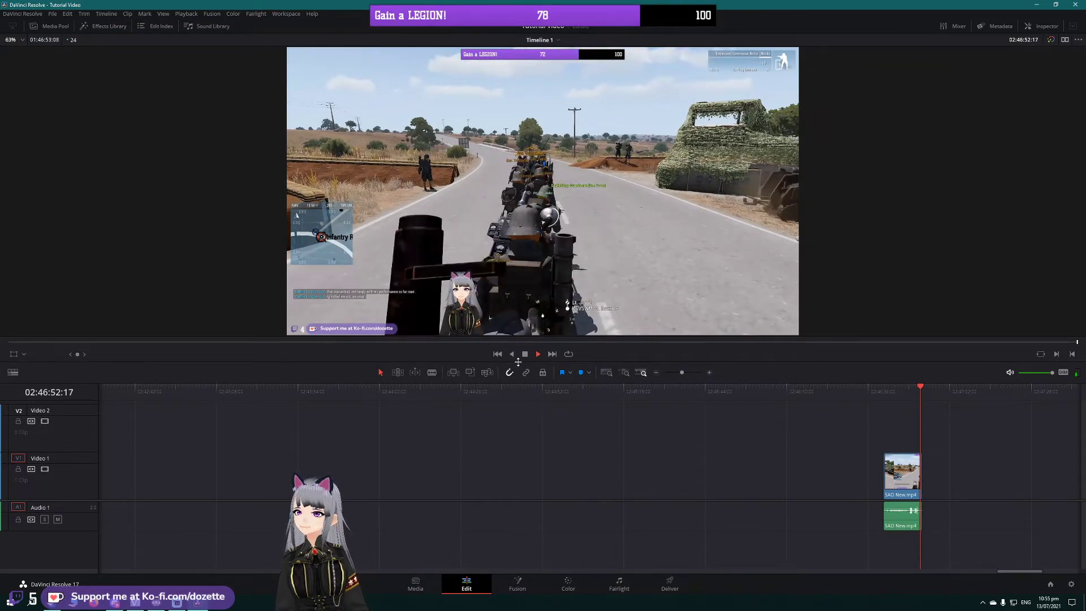
click(524, 355)
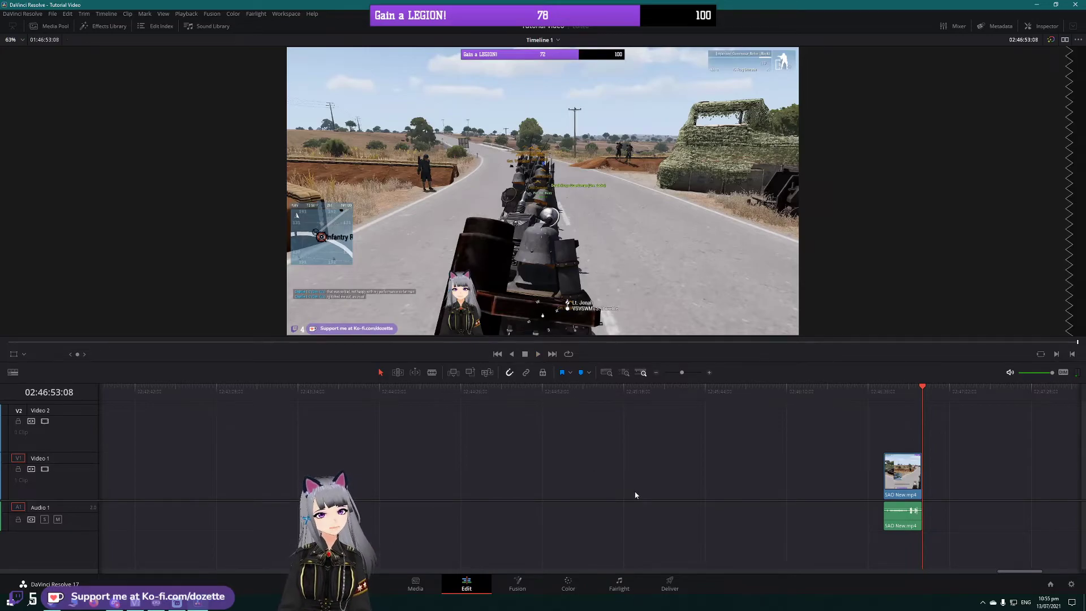
Step: Ripple delete the empty gaps ahead of the short clip on Video 1 and Audio 1, and return the playhead to the timeline start
click(816, 481)
right_click(805, 484)
click(809, 488)
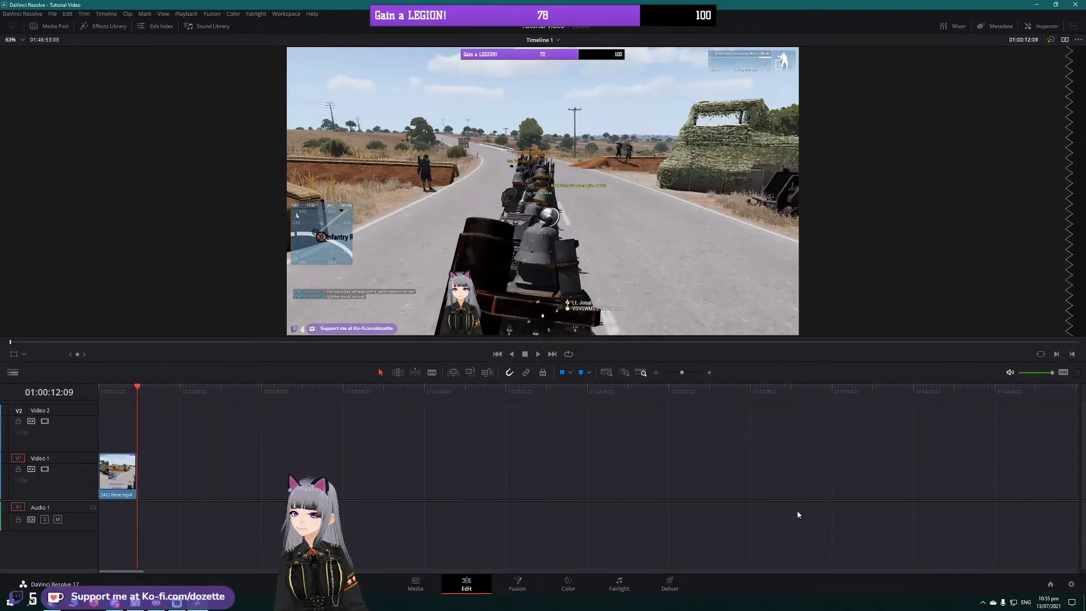
right_click(798, 515)
click(801, 520)
key(Home)
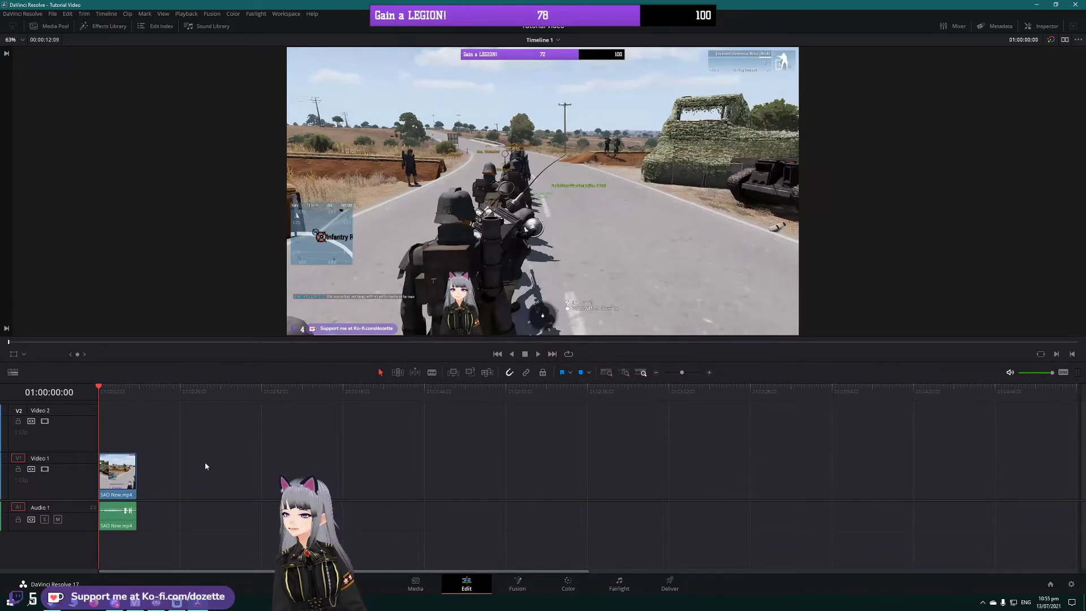
Step: Fit the trimmed clip in view, play it from the start to 01:00:09:03, and examine its audio waveform
click(606, 372)
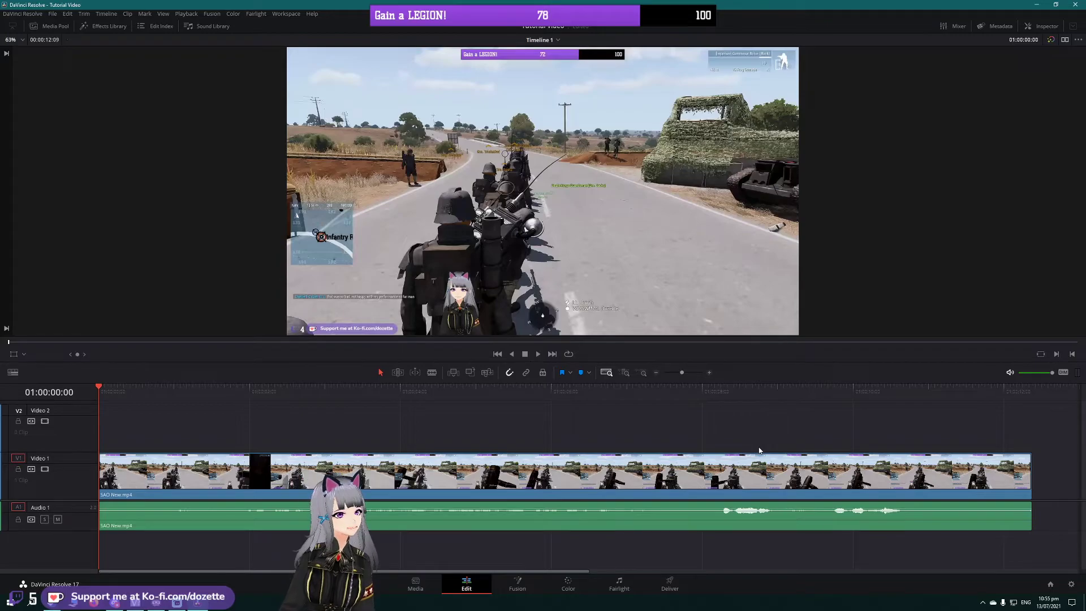
click(538, 354)
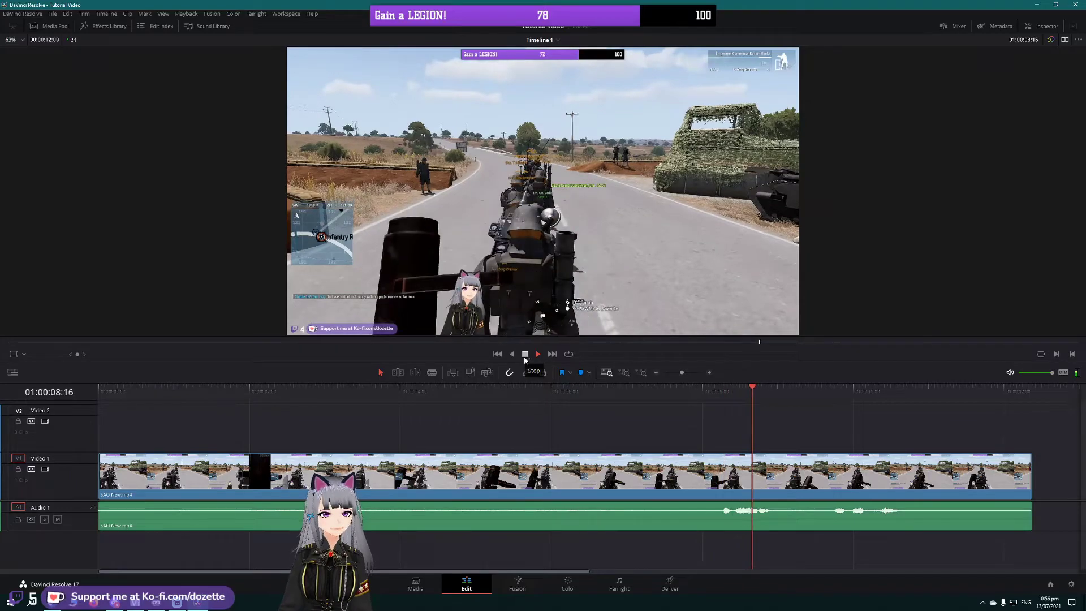
click(525, 355)
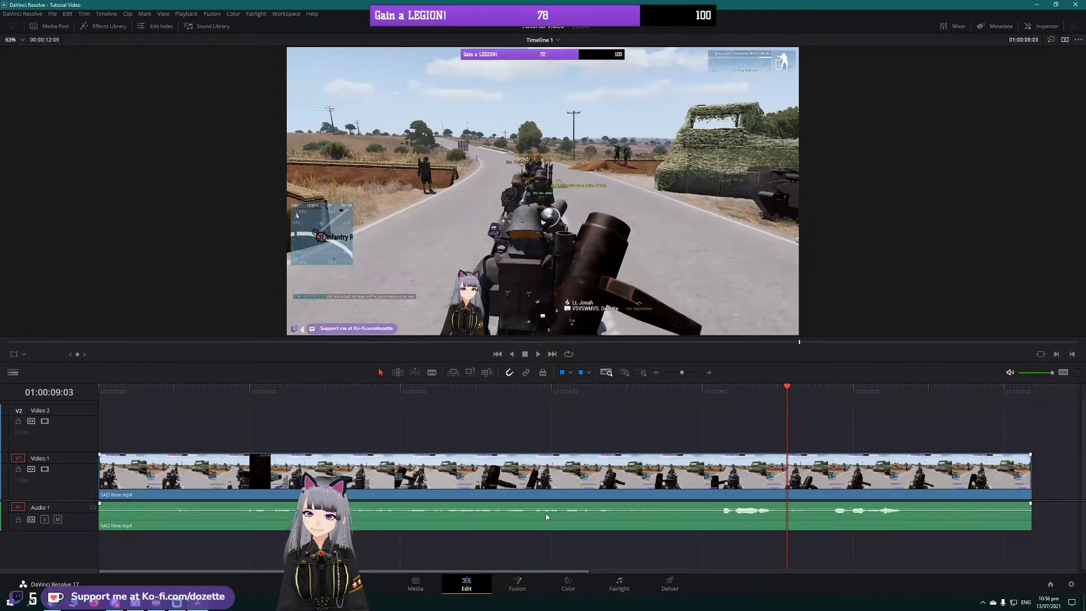
click(616, 511)
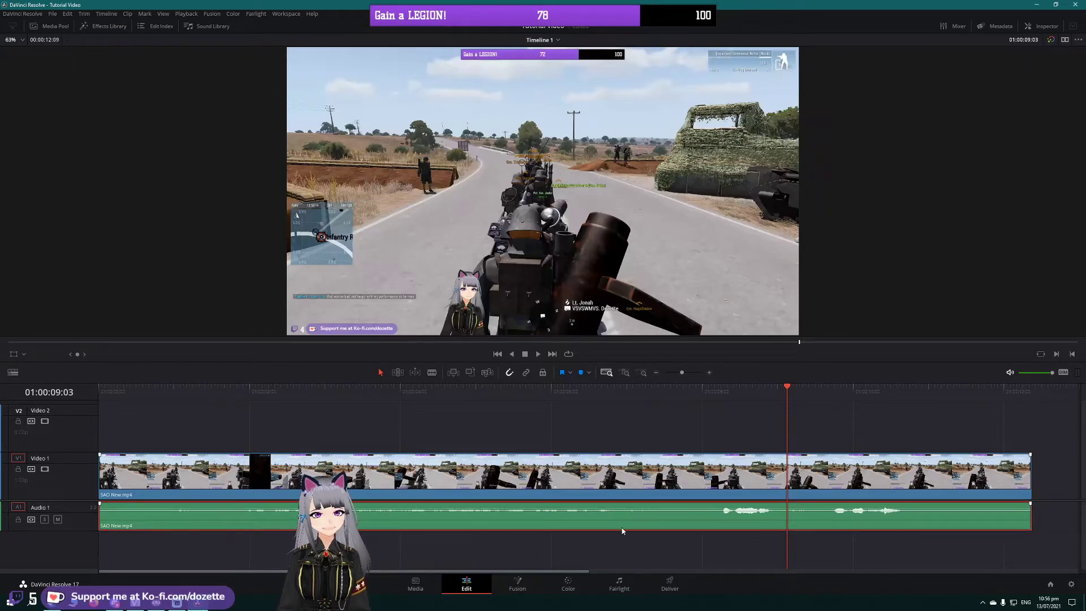
click(721, 547)
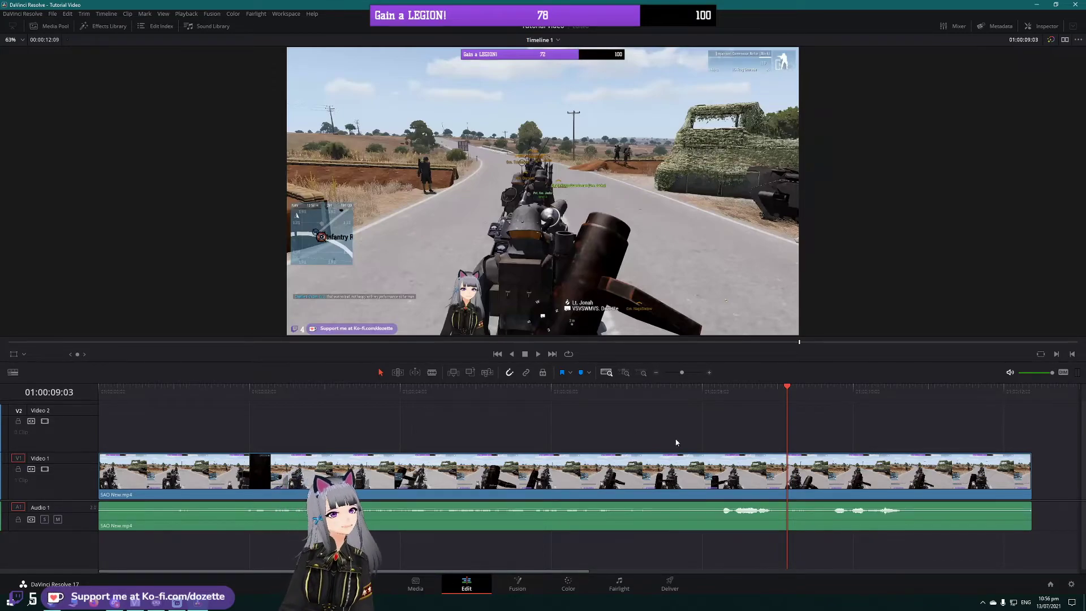
Step: Switch to OBS Studio and dismiss the missing files list without replacing any file
key(super)
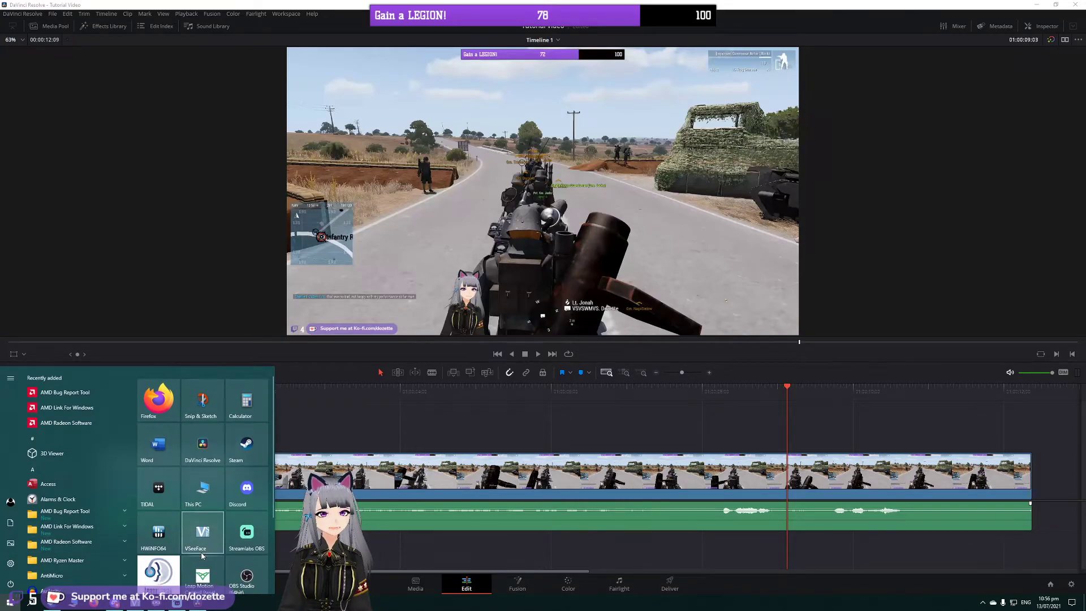
click(202, 554)
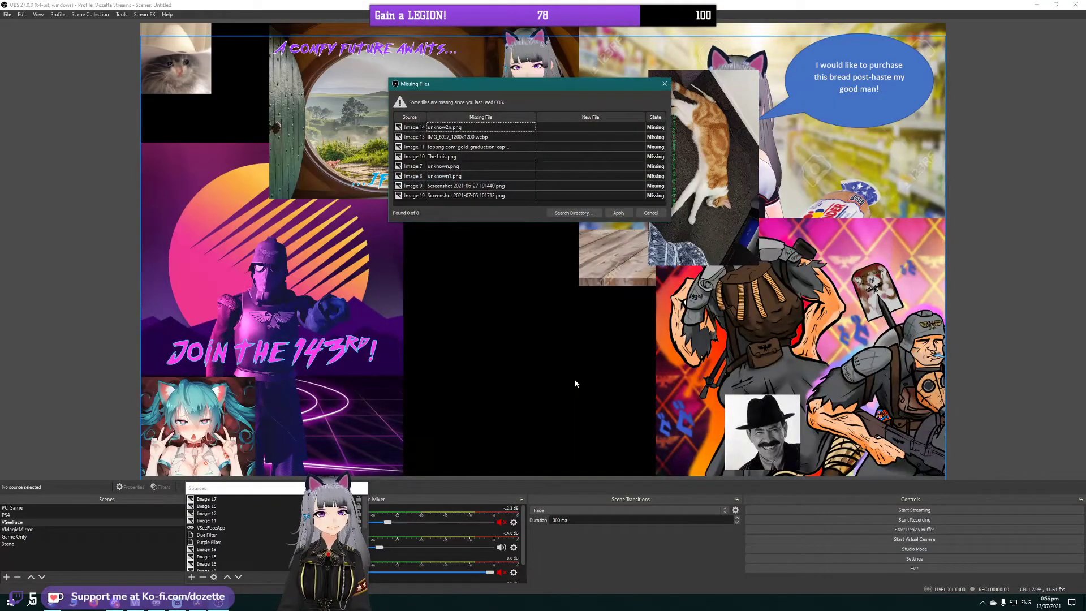
click(488, 344)
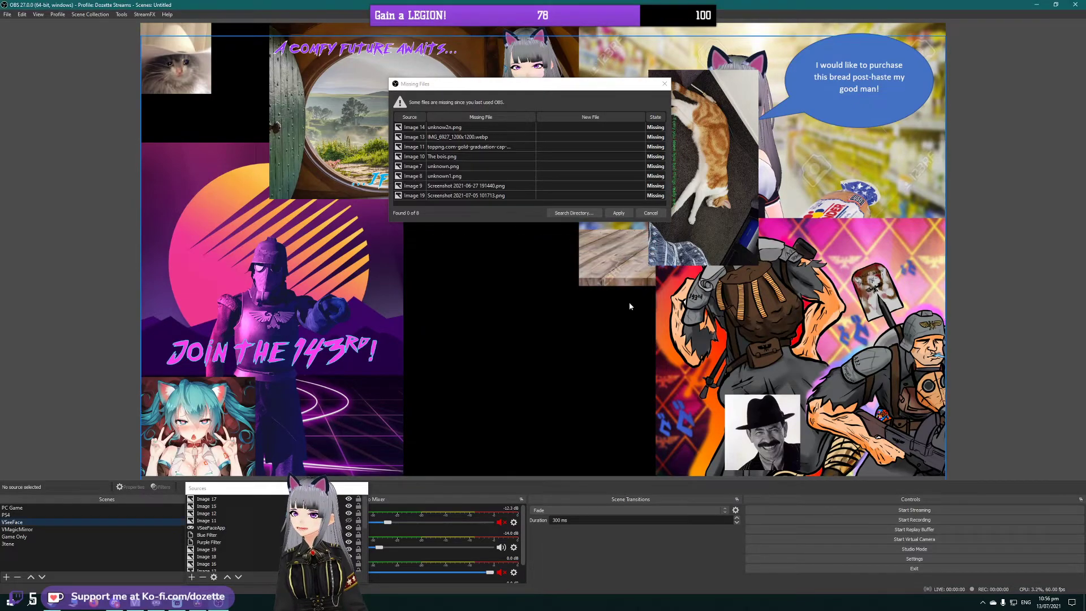
click(650, 213)
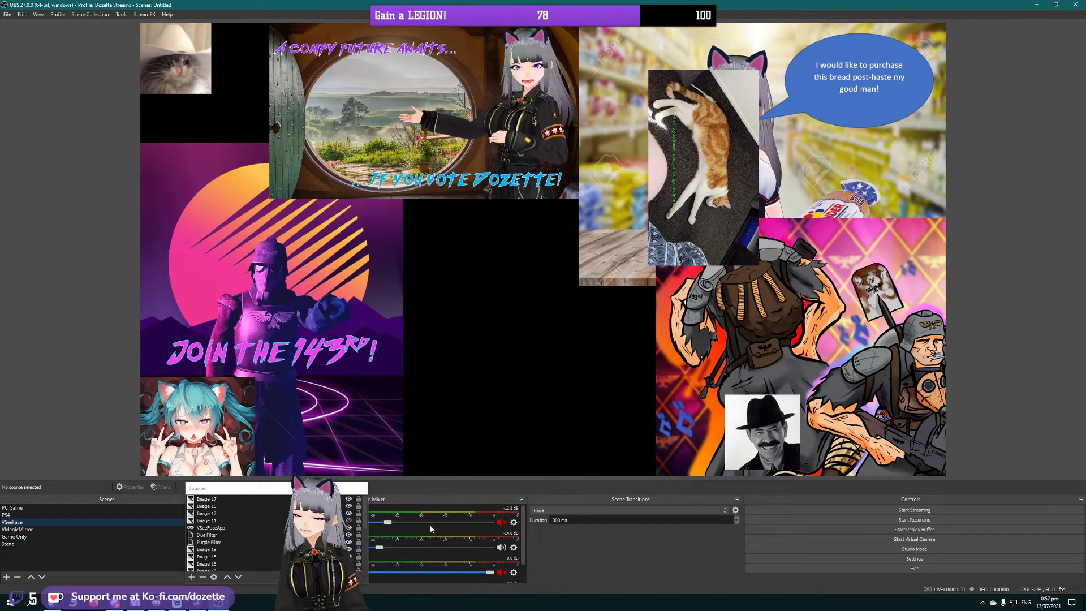
Step: Examine the audio track assignments of the desktop and microphone sources in OBS Studio's Advanced Audio Properties, and close the dialog
scroll(523, 520, down, 1)
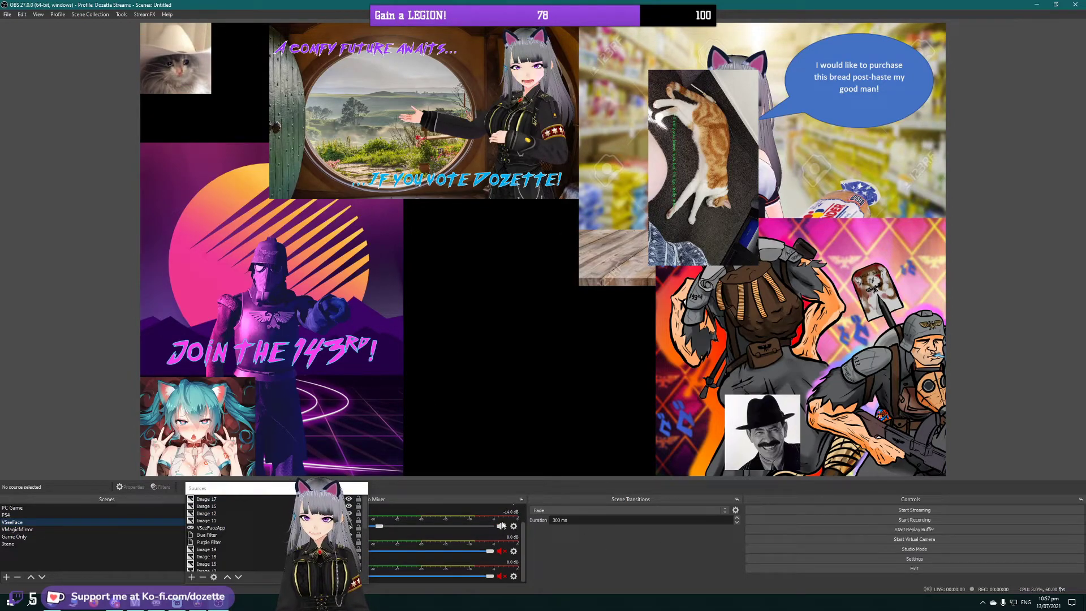
right_click(510, 542)
click(543, 512)
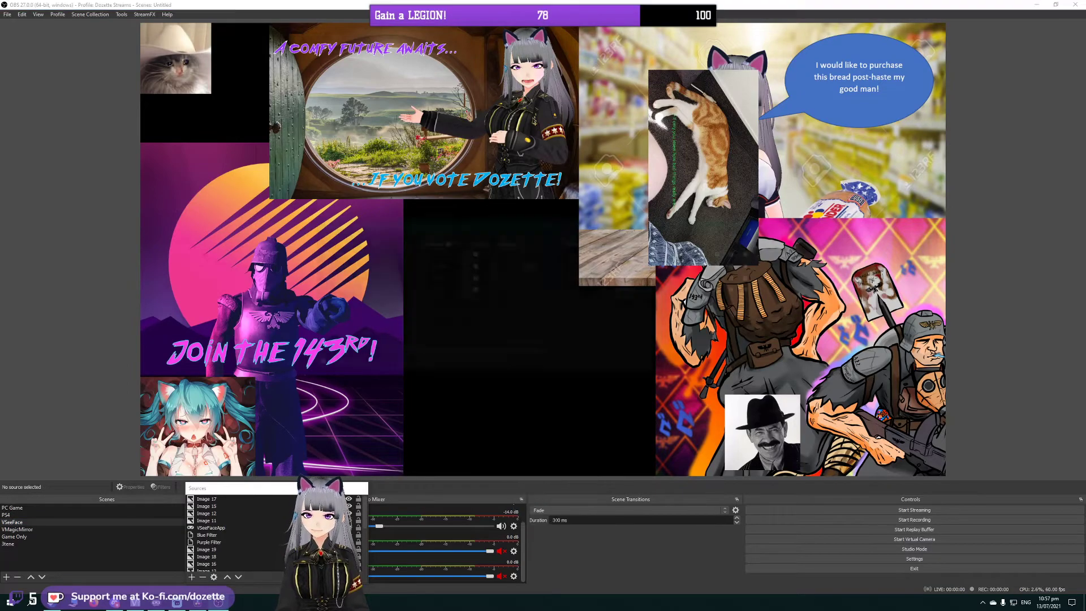
drag(640, 230, 713, 254)
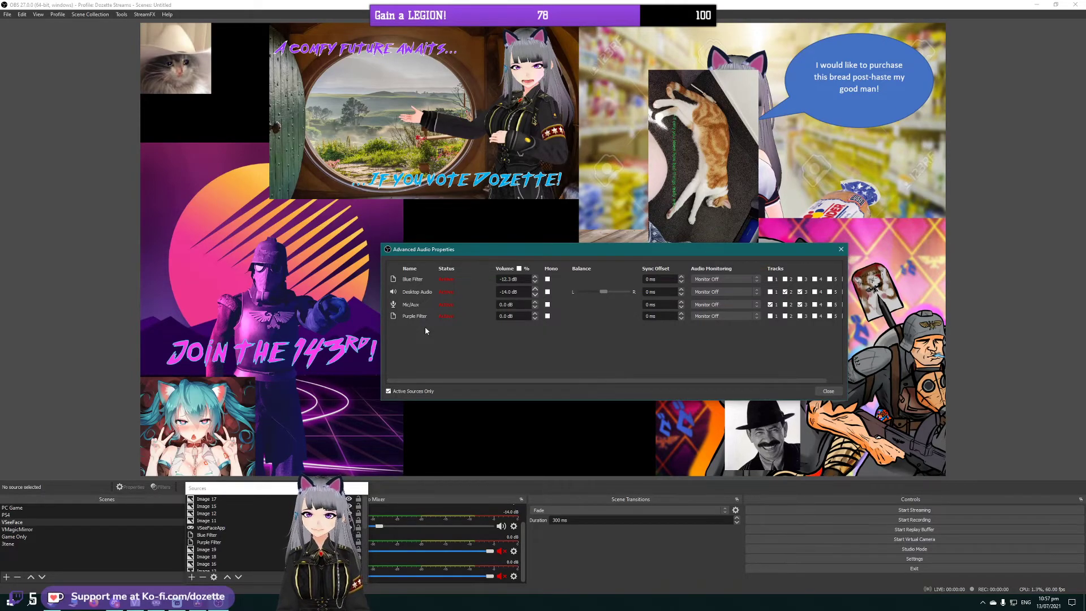
click(828, 391)
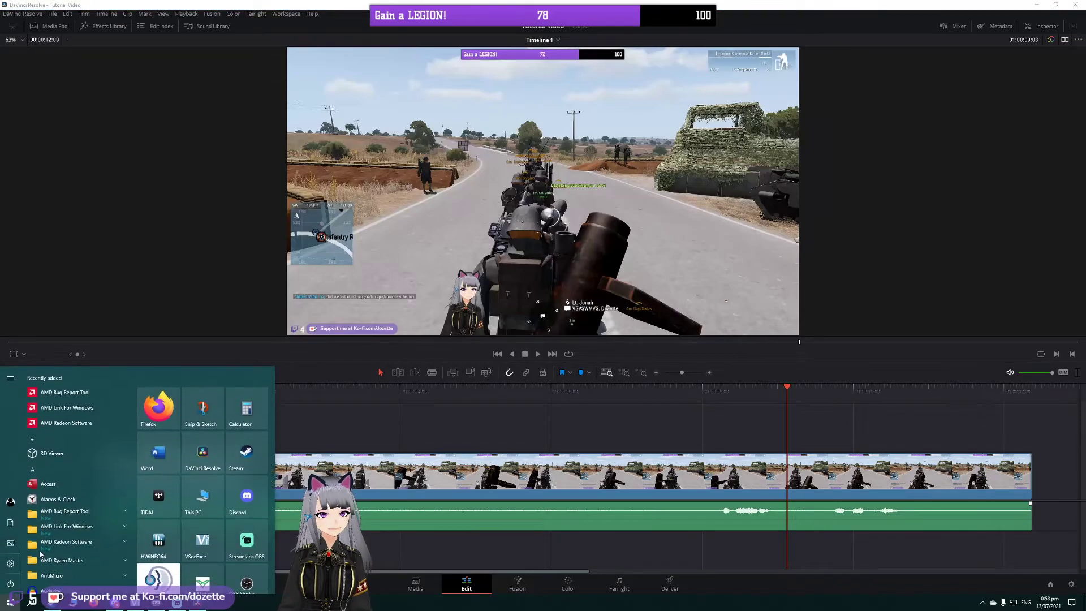
Step: Switch to Streamlabs OBS and examine the track assignments of each source in the mixer's Advanced Audio Settings
click(336, 451)
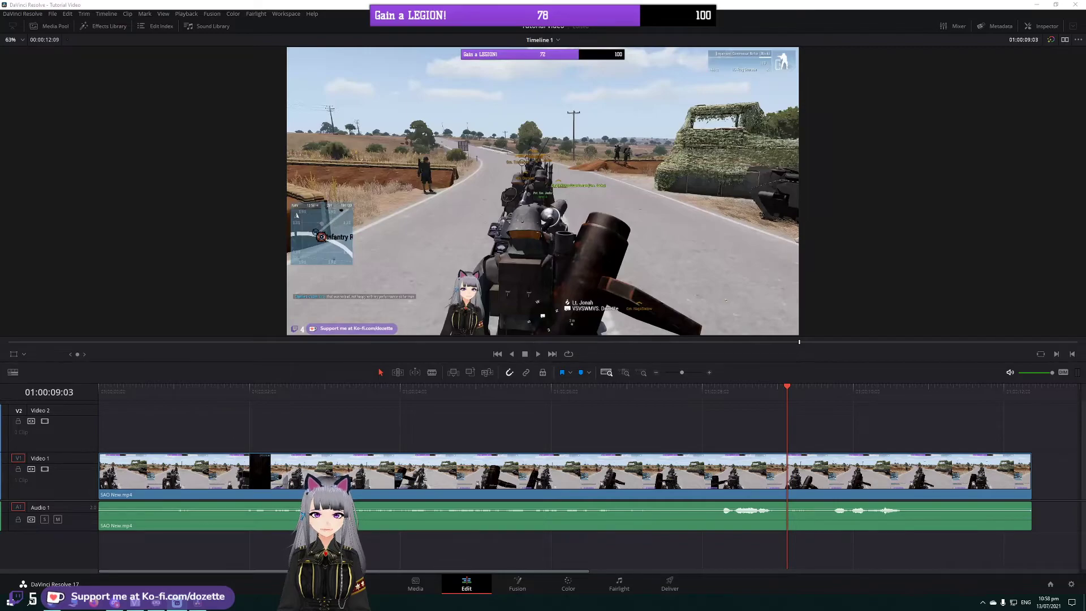
key(alt+Tab)
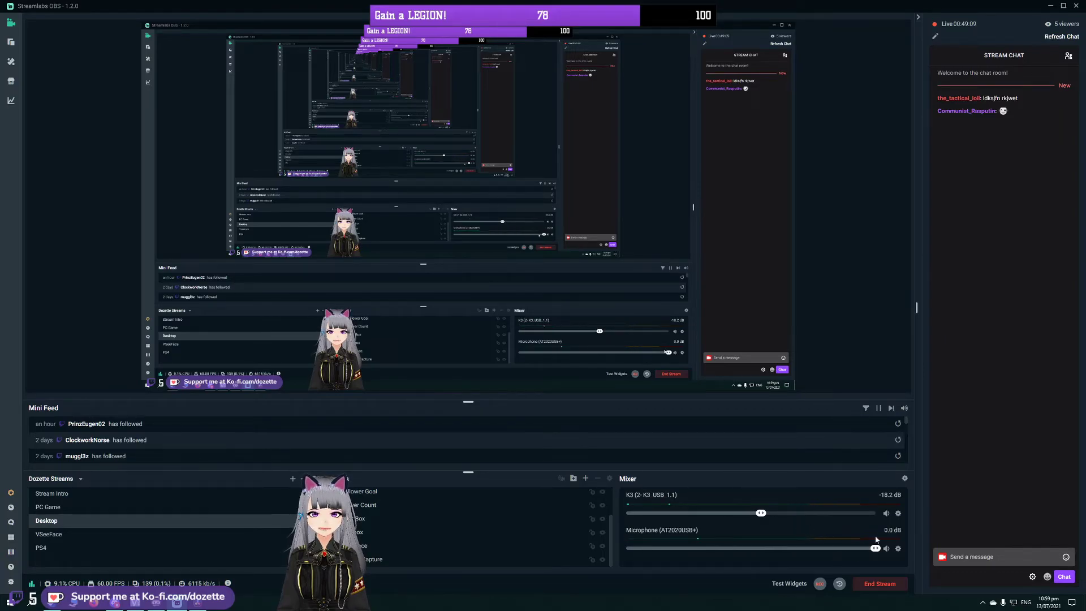
click(898, 514)
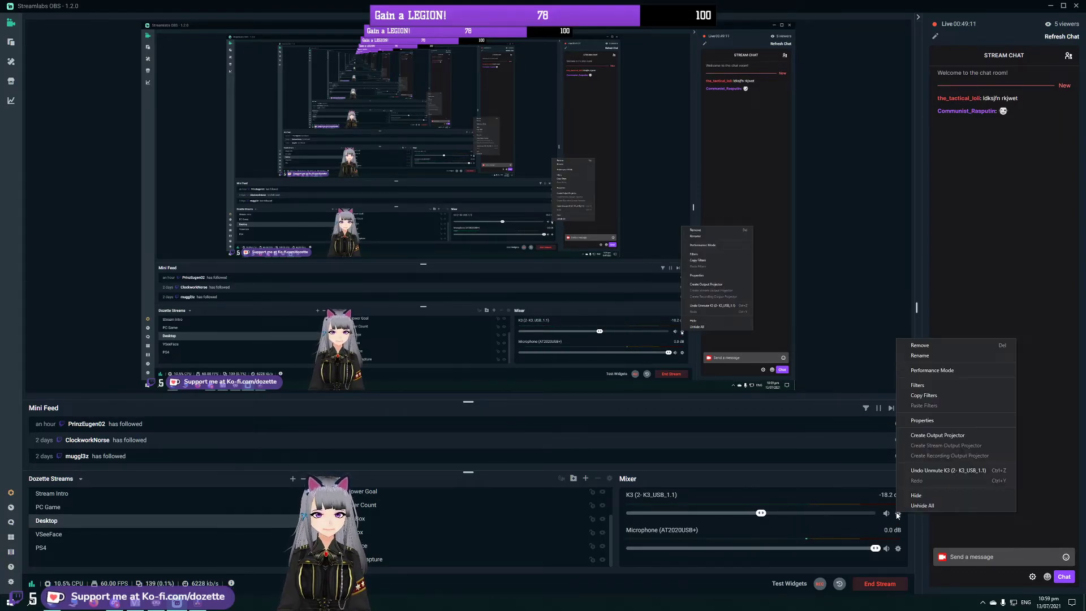
key(Escape)
click(905, 477)
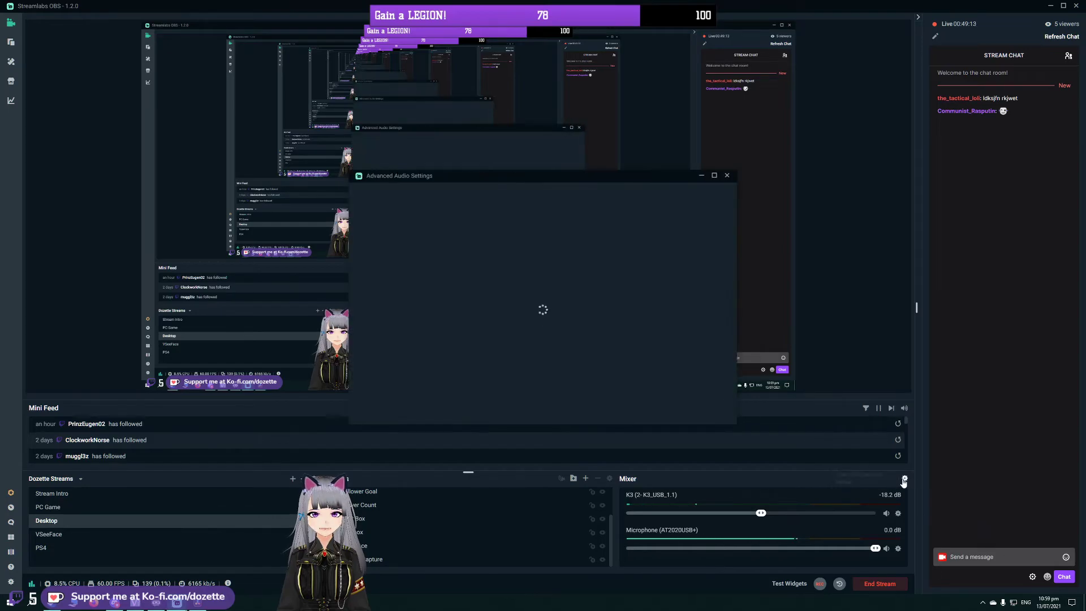
drag(623, 177, 694, 151)
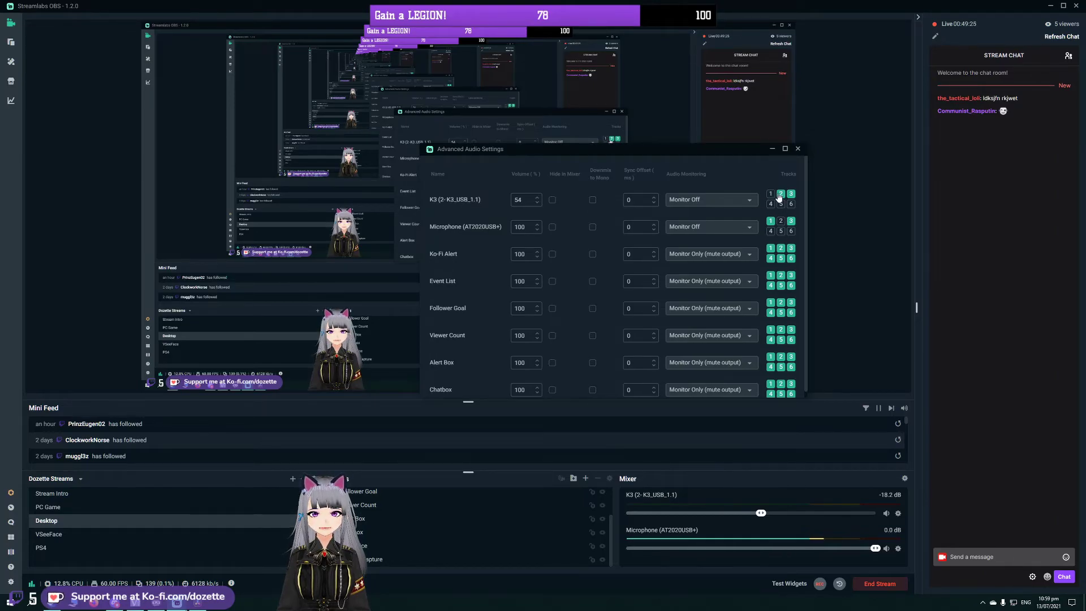
scroll(747, 317, down, 1)
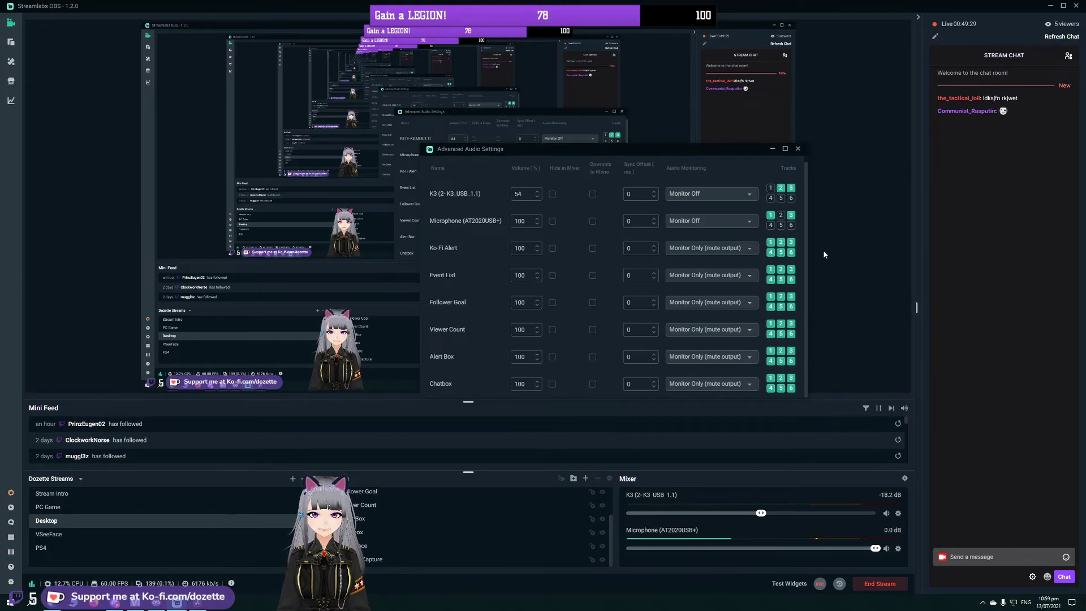
scroll(668, 317, up, 1)
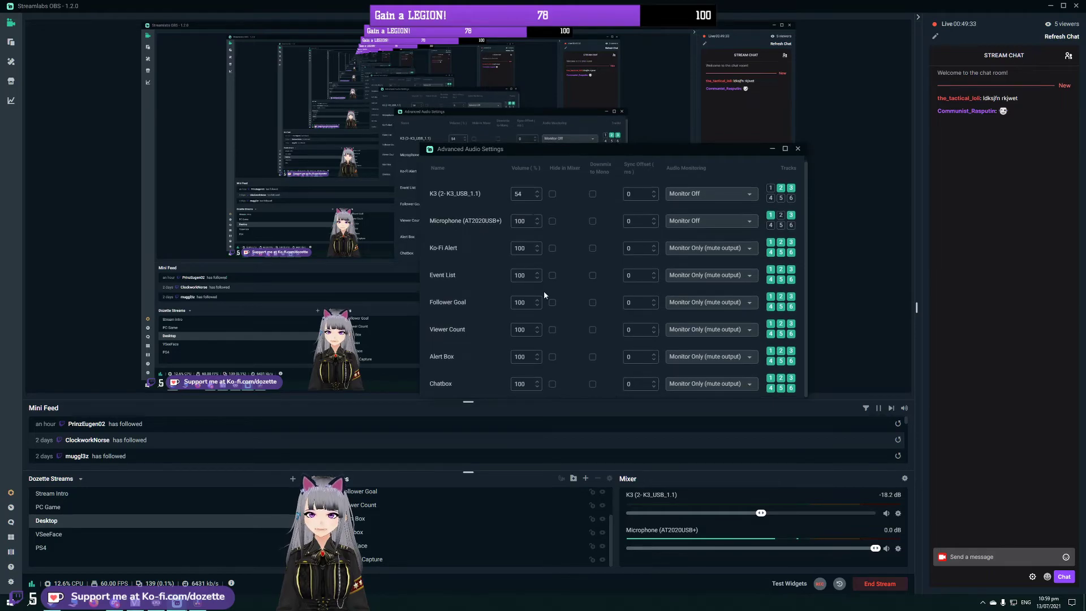
Step: Close the Advanced Audio Settings and switch the stream to the PC Game scene
click(798, 148)
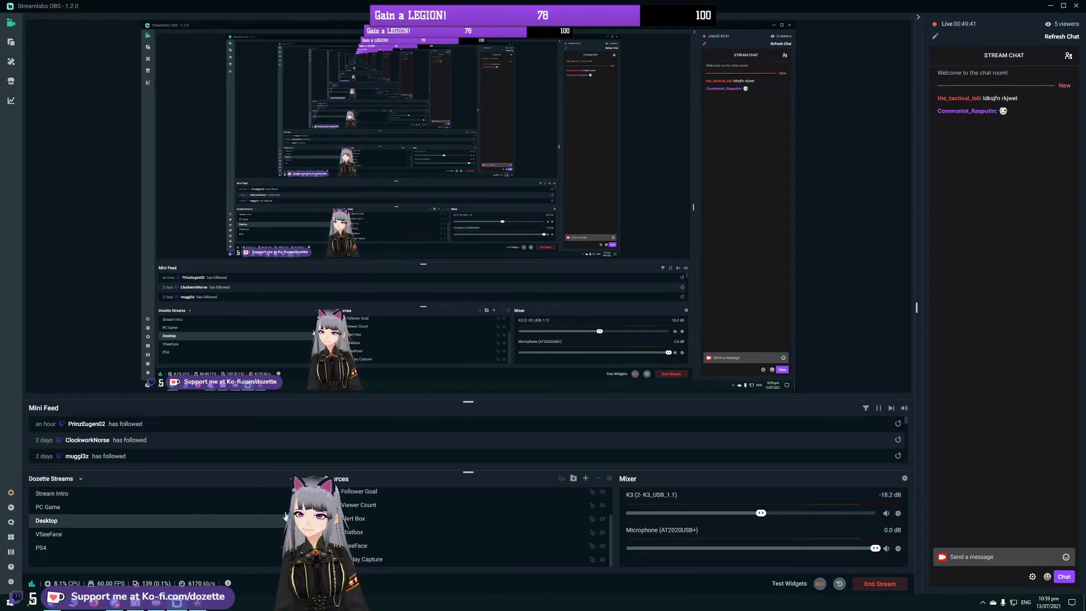
click(232, 507)
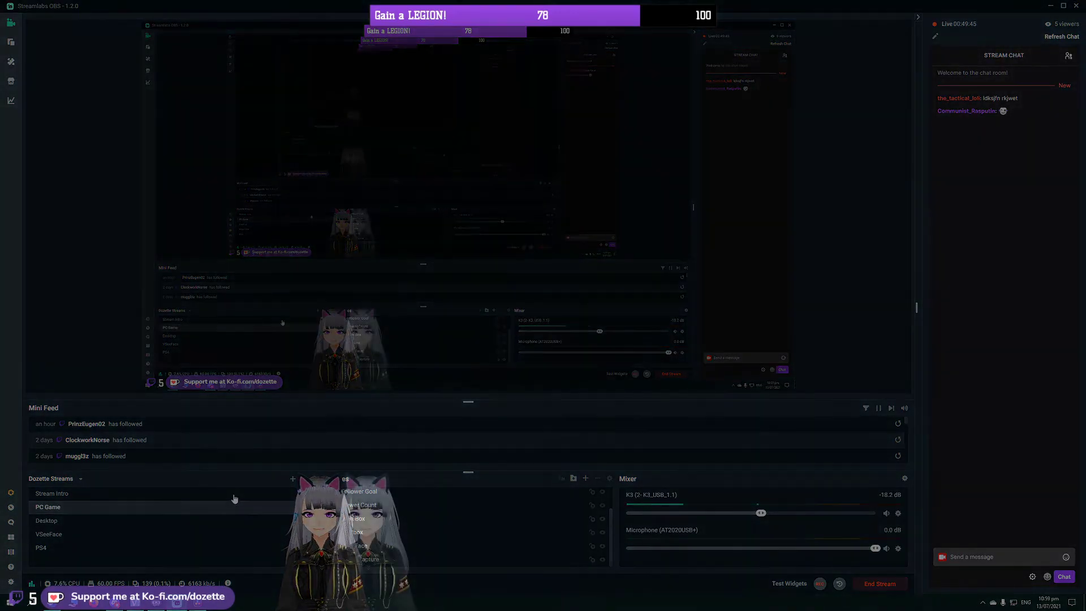
Step: Switch the stream back to the Desktop scene and return to DaVinci Resolve
click(233, 520)
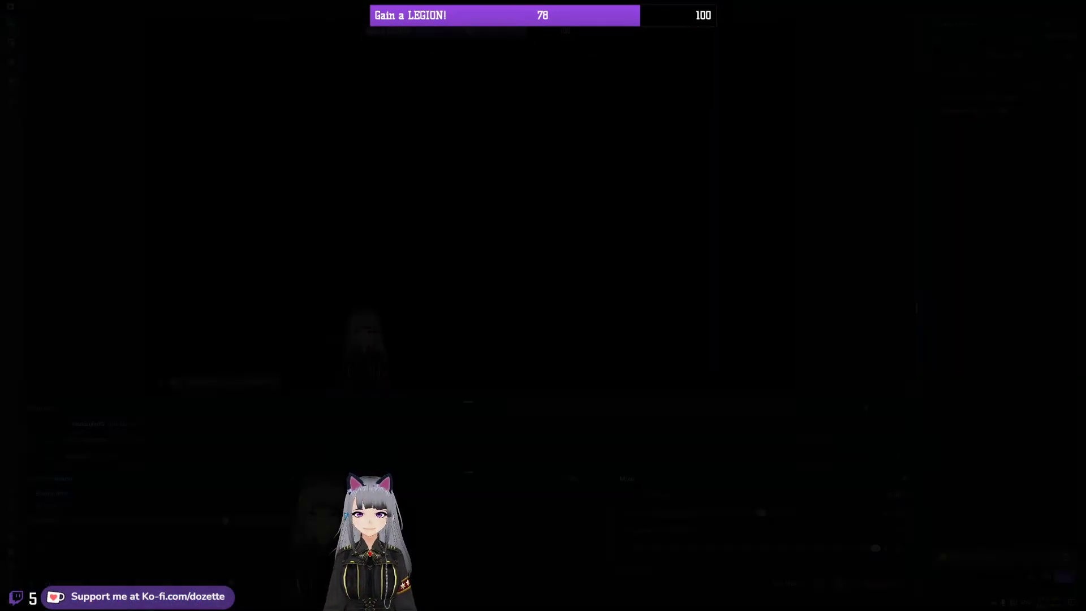
key(alt+Tab)
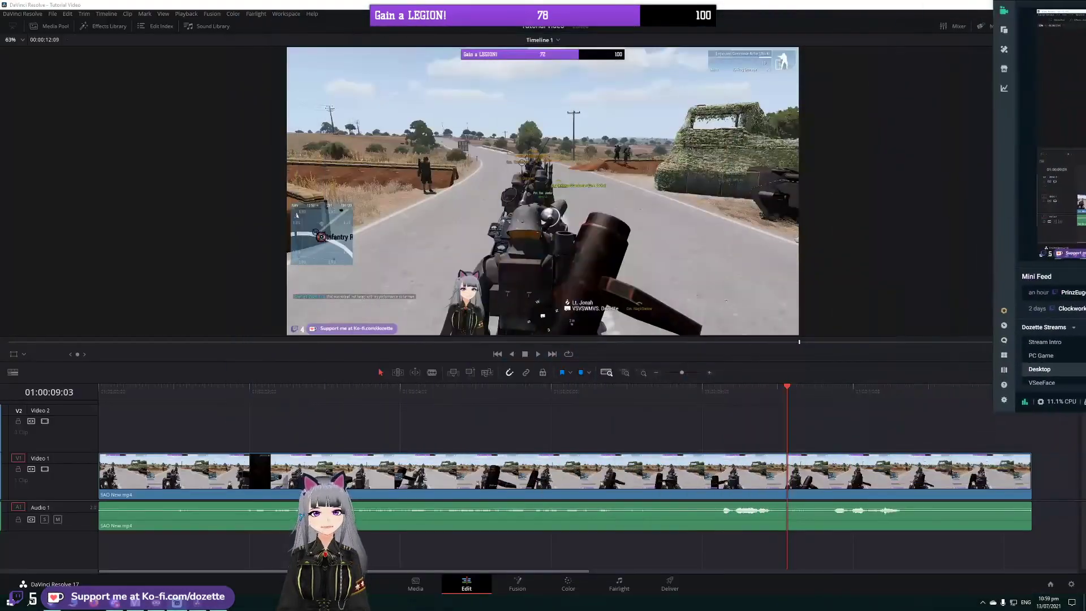
click(888, 262)
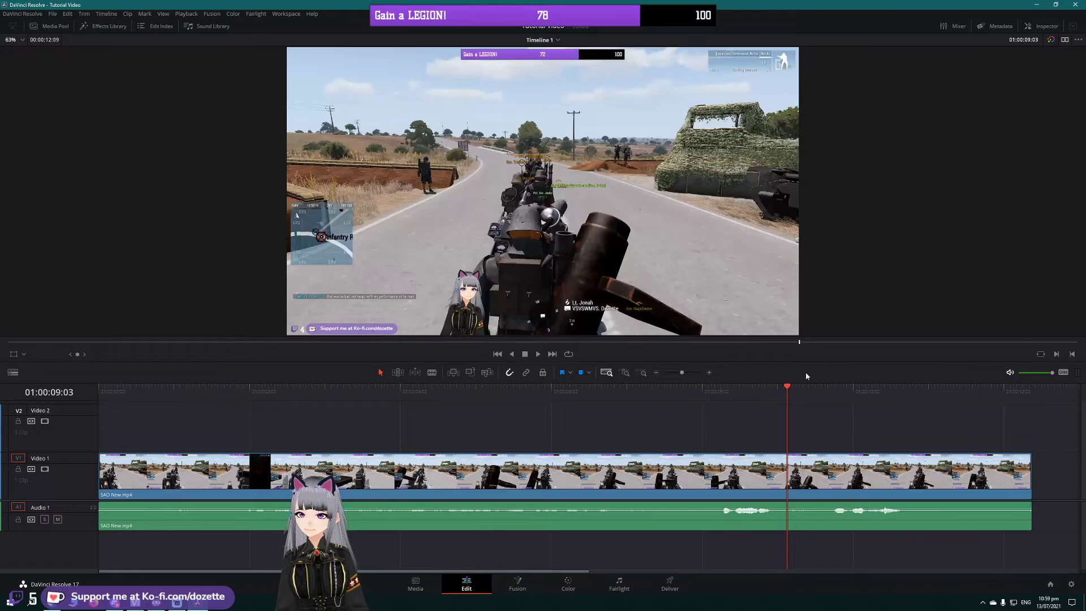
Step: Delete the SAO New.mp4 video clip and its audio clip from the timeline
click(647, 487)
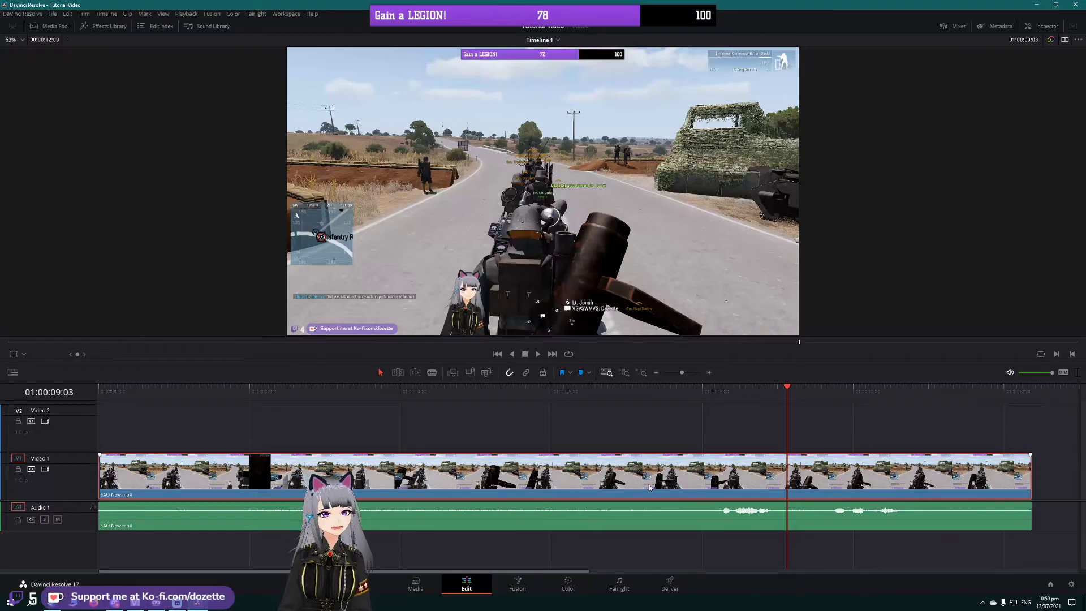
key(Delete)
click(643, 509)
key(Delete)
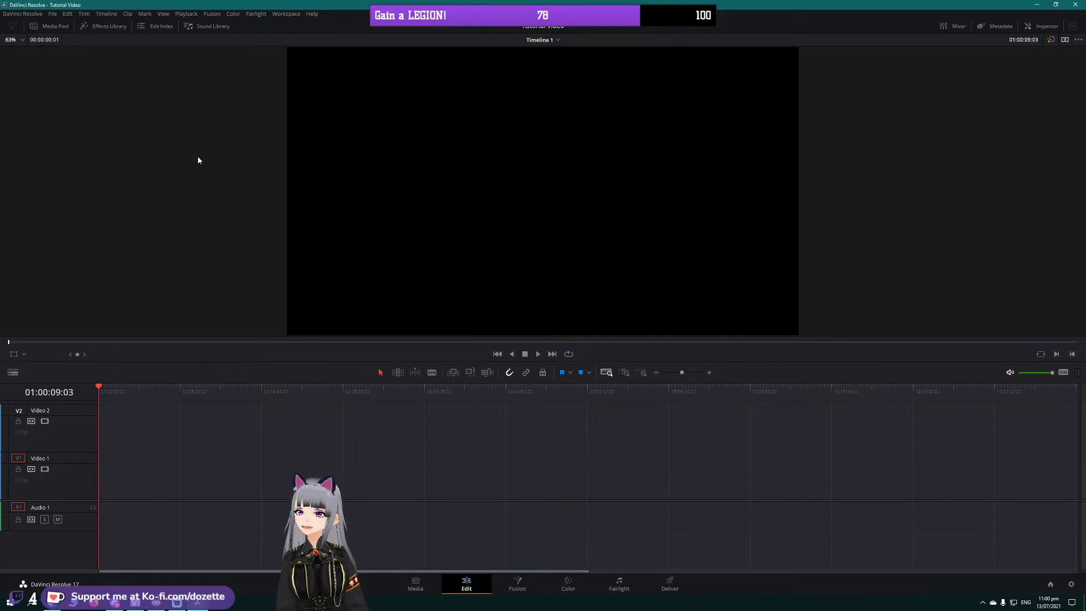
Step: Show the media pool beside the empty timeline and clear the selection of SAO New.mp4
click(70, 28)
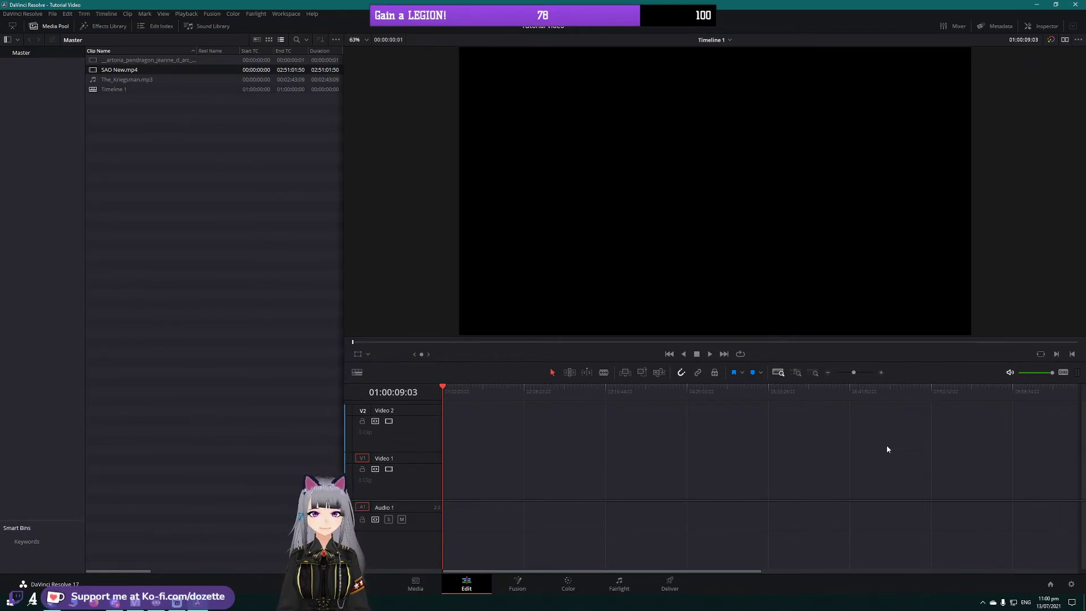
click(243, 175)
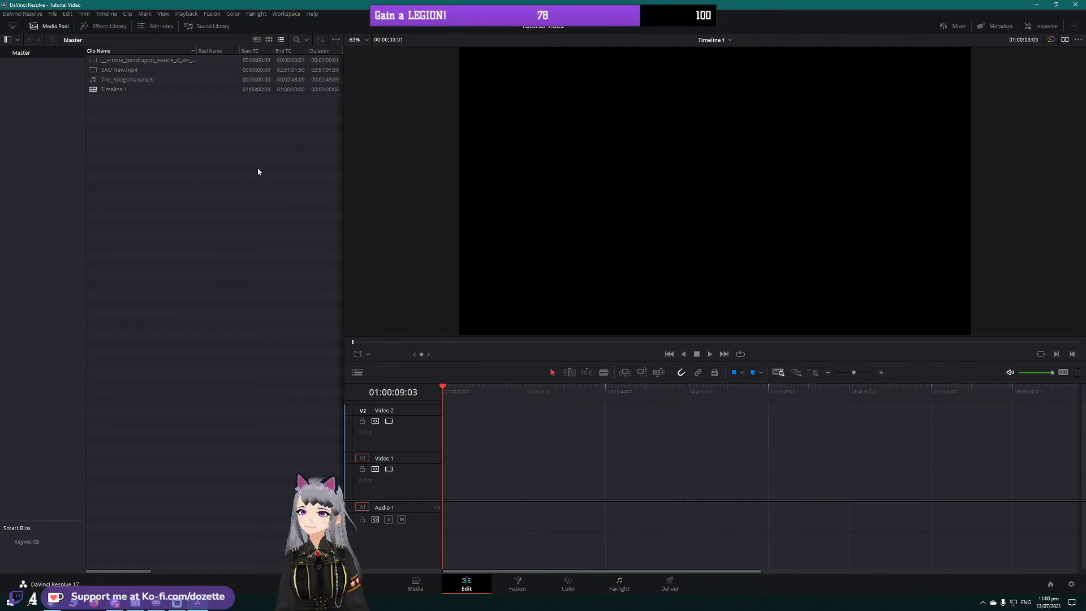
click(57, 26)
click(67, 27)
right_click(151, 147)
click(173, 143)
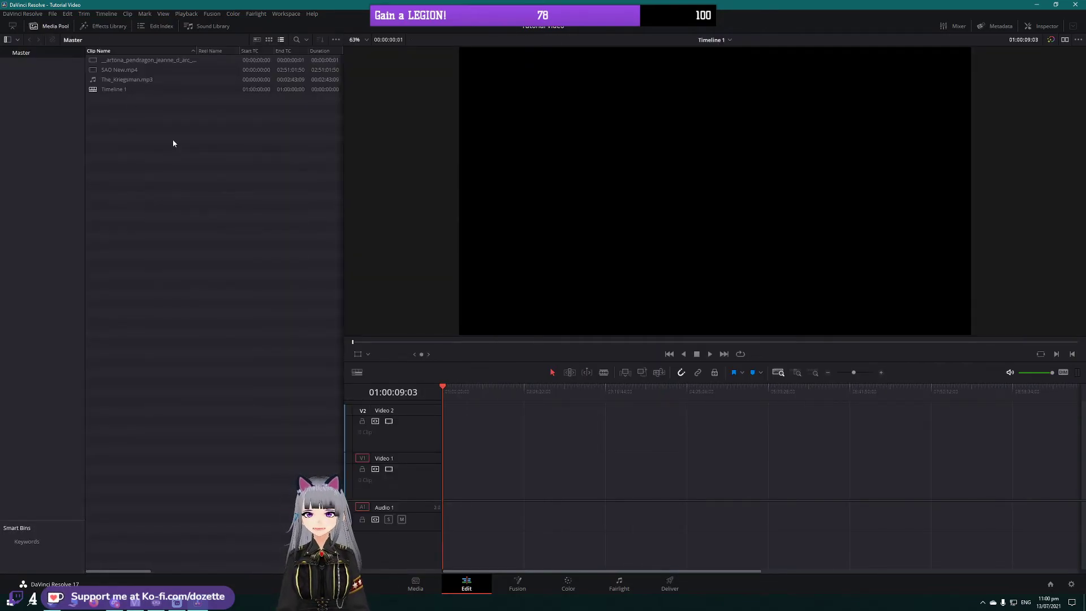